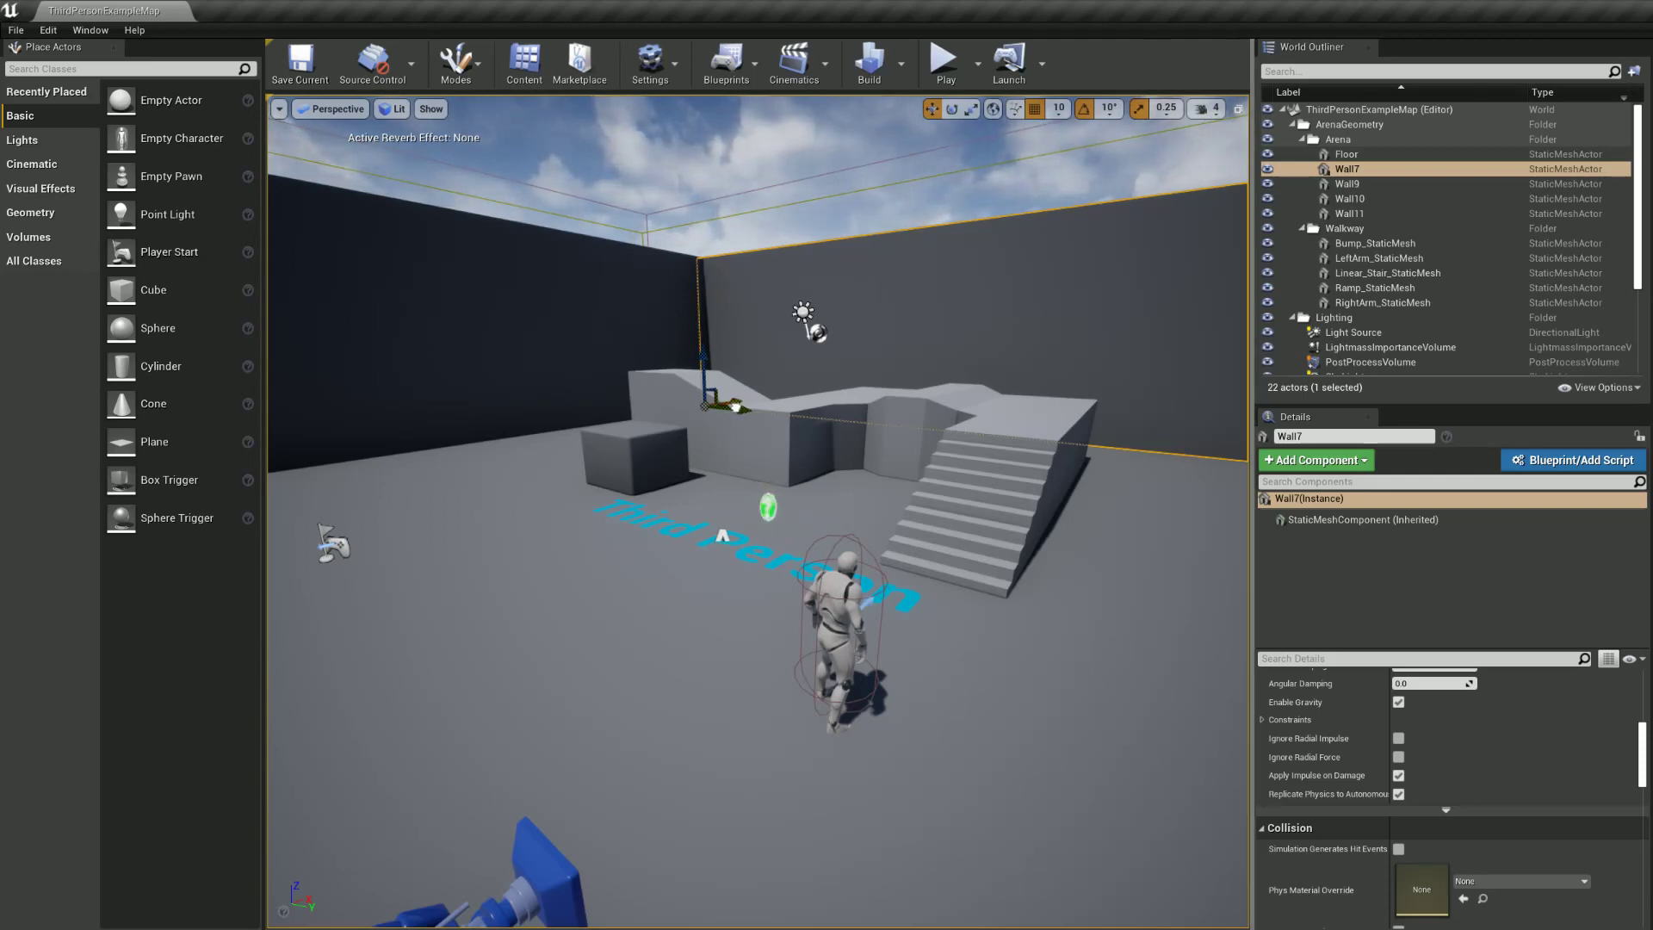
Step: Preview the aaron_improv_01 sound wave in the Content folder and stop its playback
right_click_drag(758, 508, 735, 406)
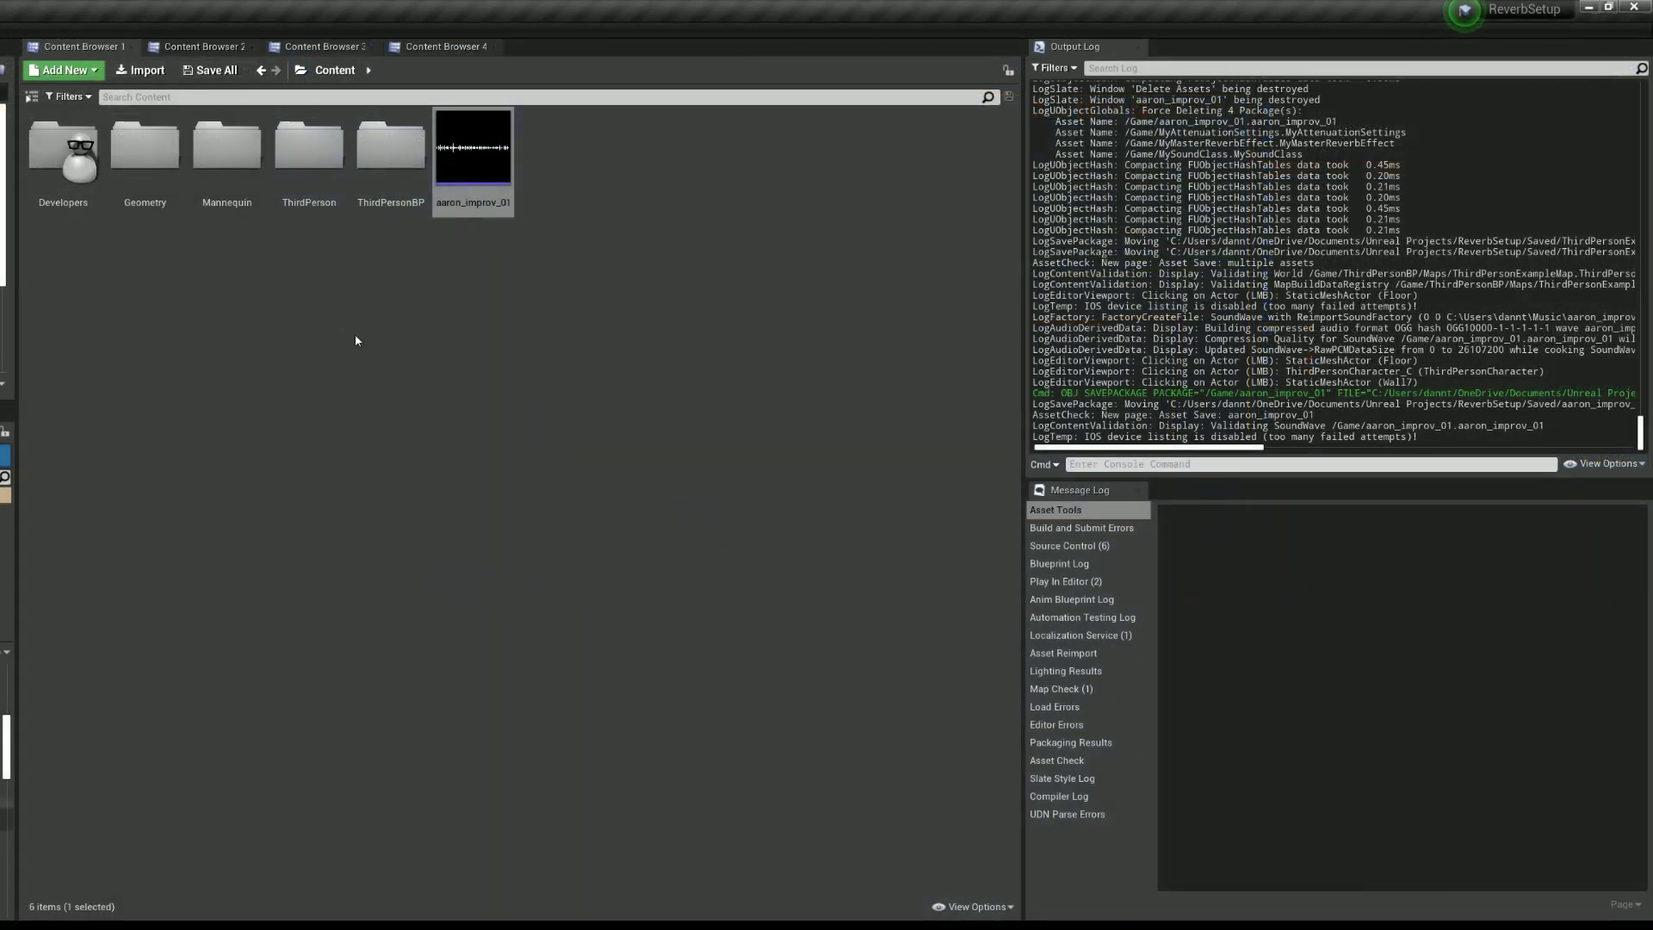
left_click(488, 171)
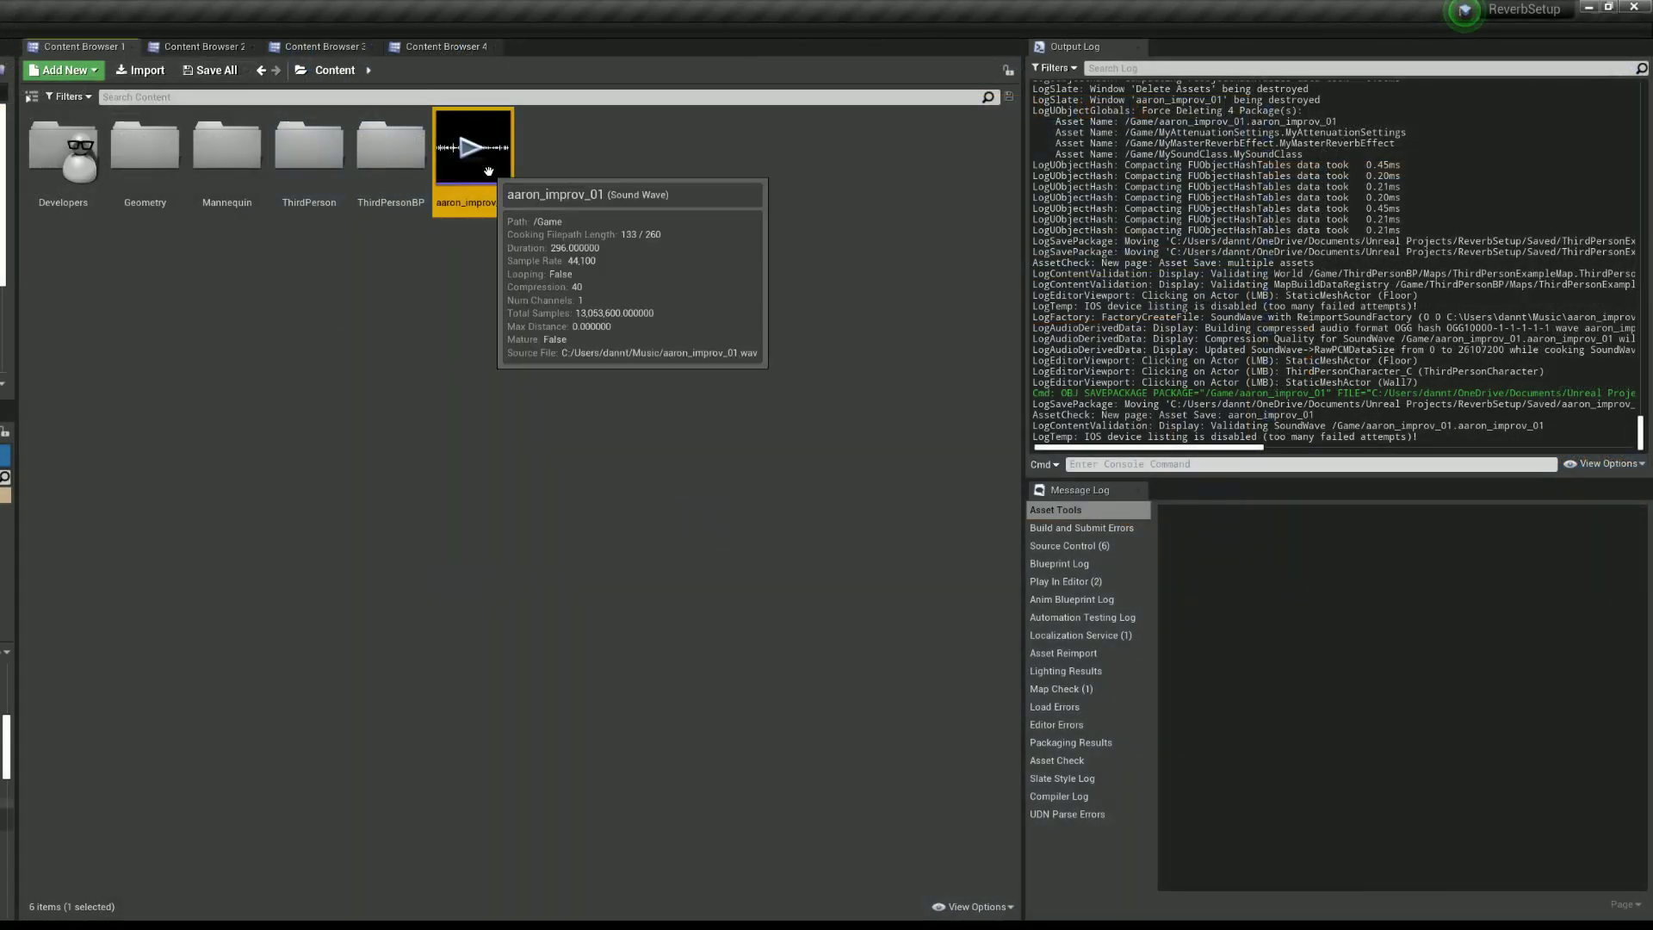
left_click(487, 168)
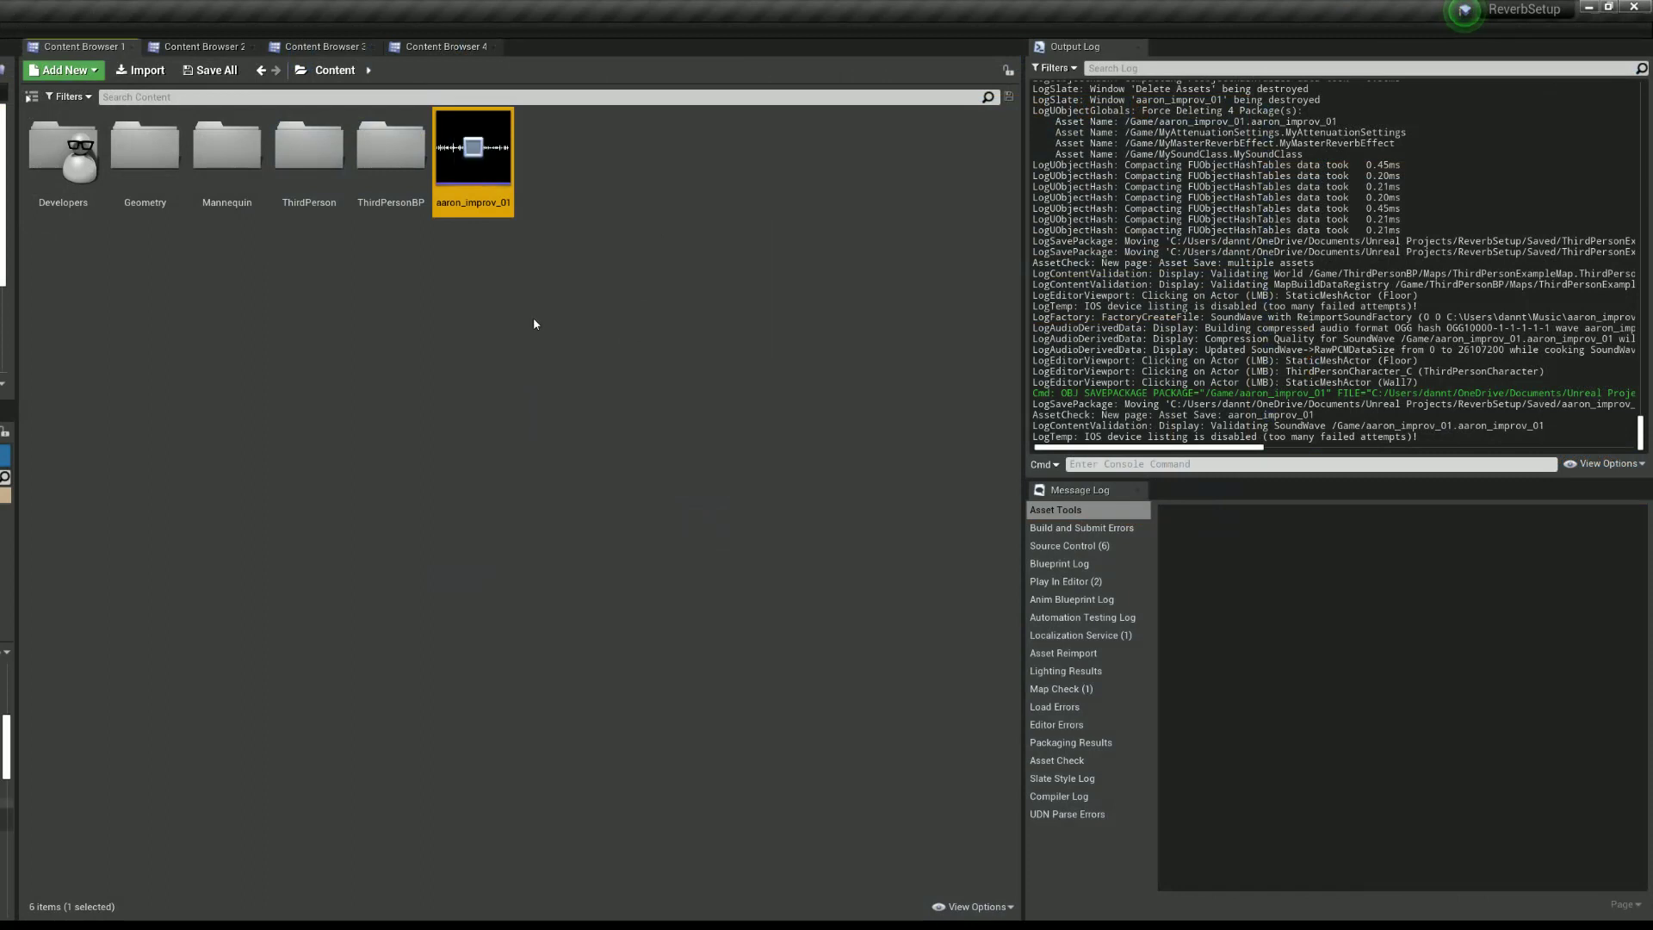
left_click(479, 150)
mouse_move(489, 176)
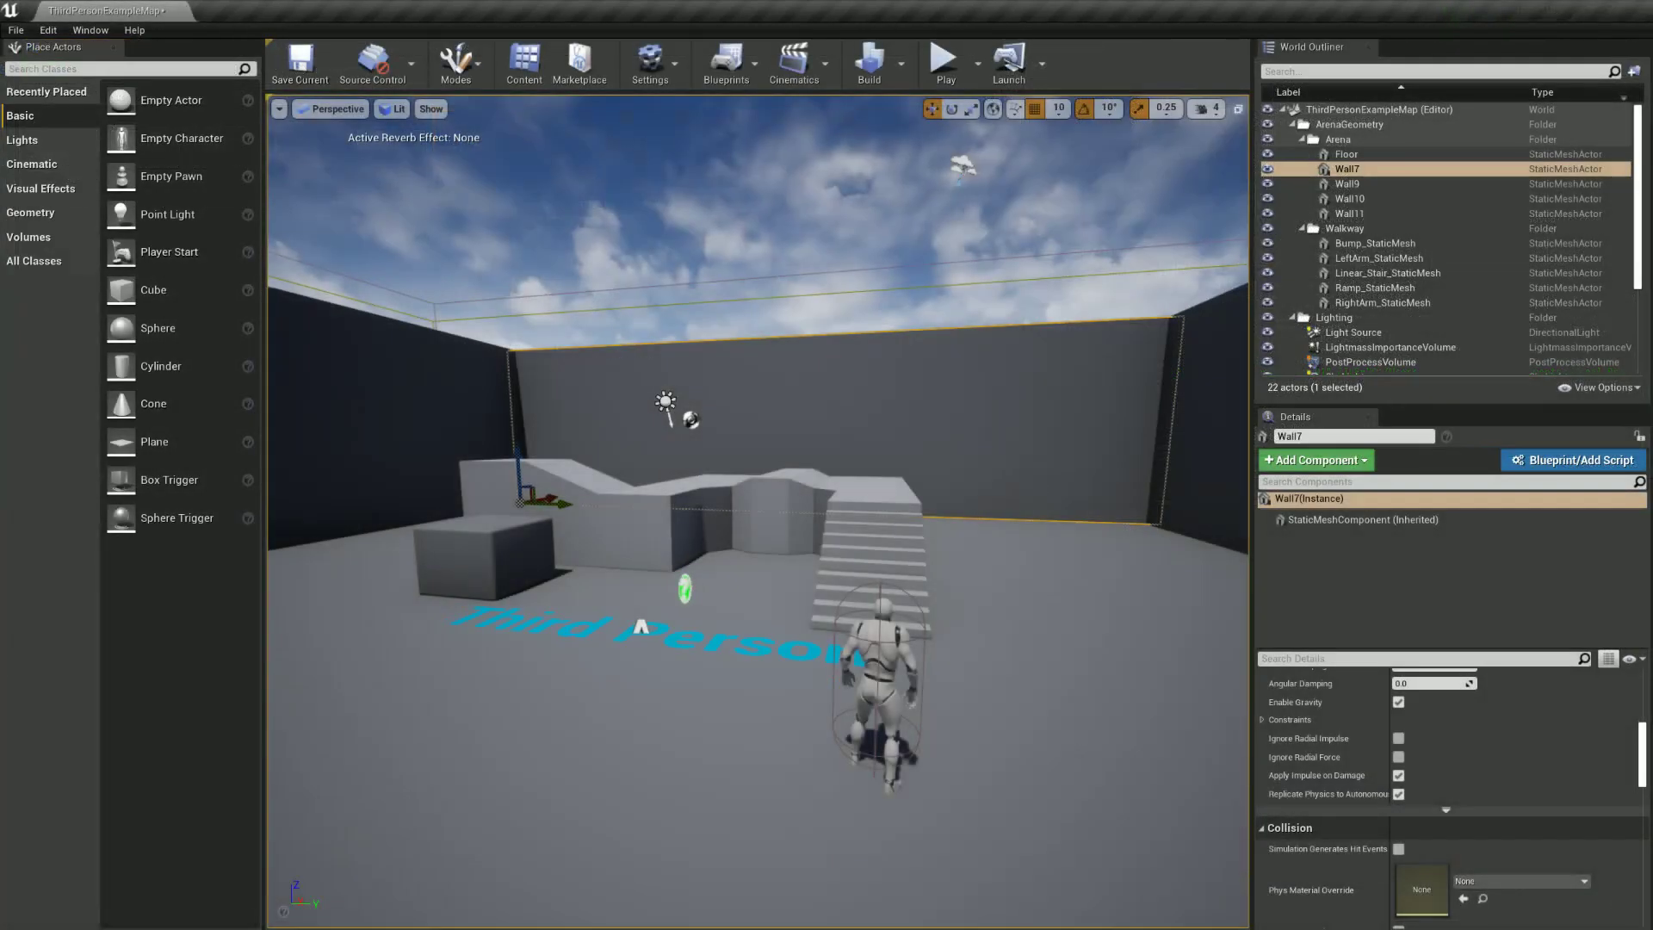
left_click_drag(640, 625, 857, 326)
key("f")
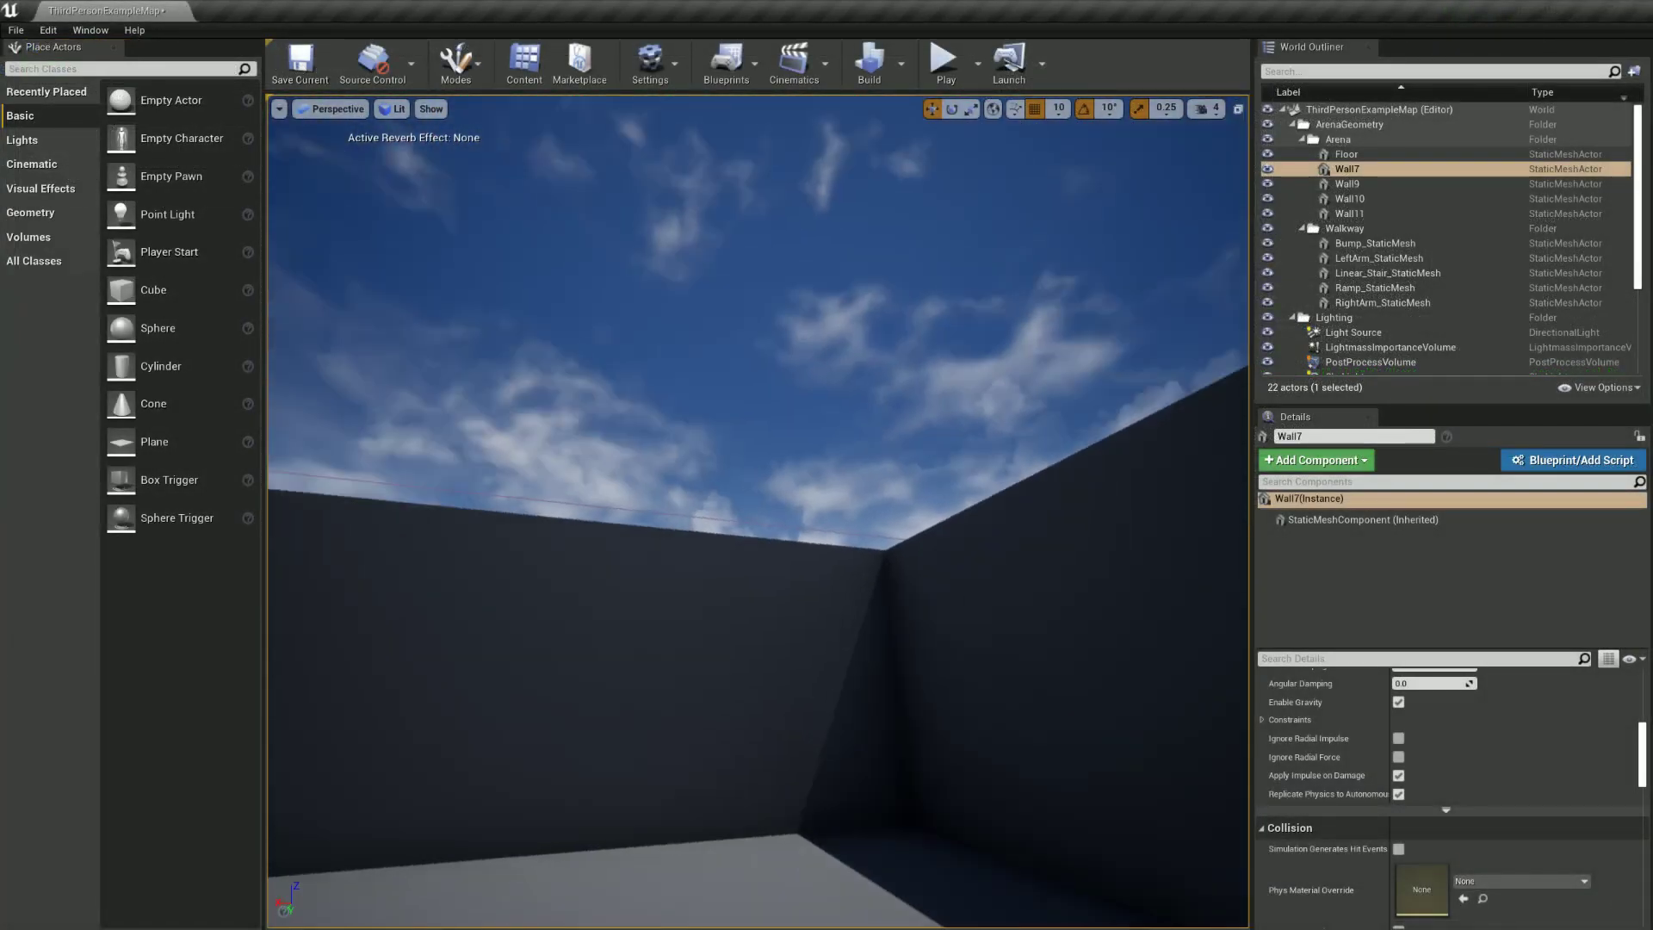
right_click_drag(815, 467, 830, 508)
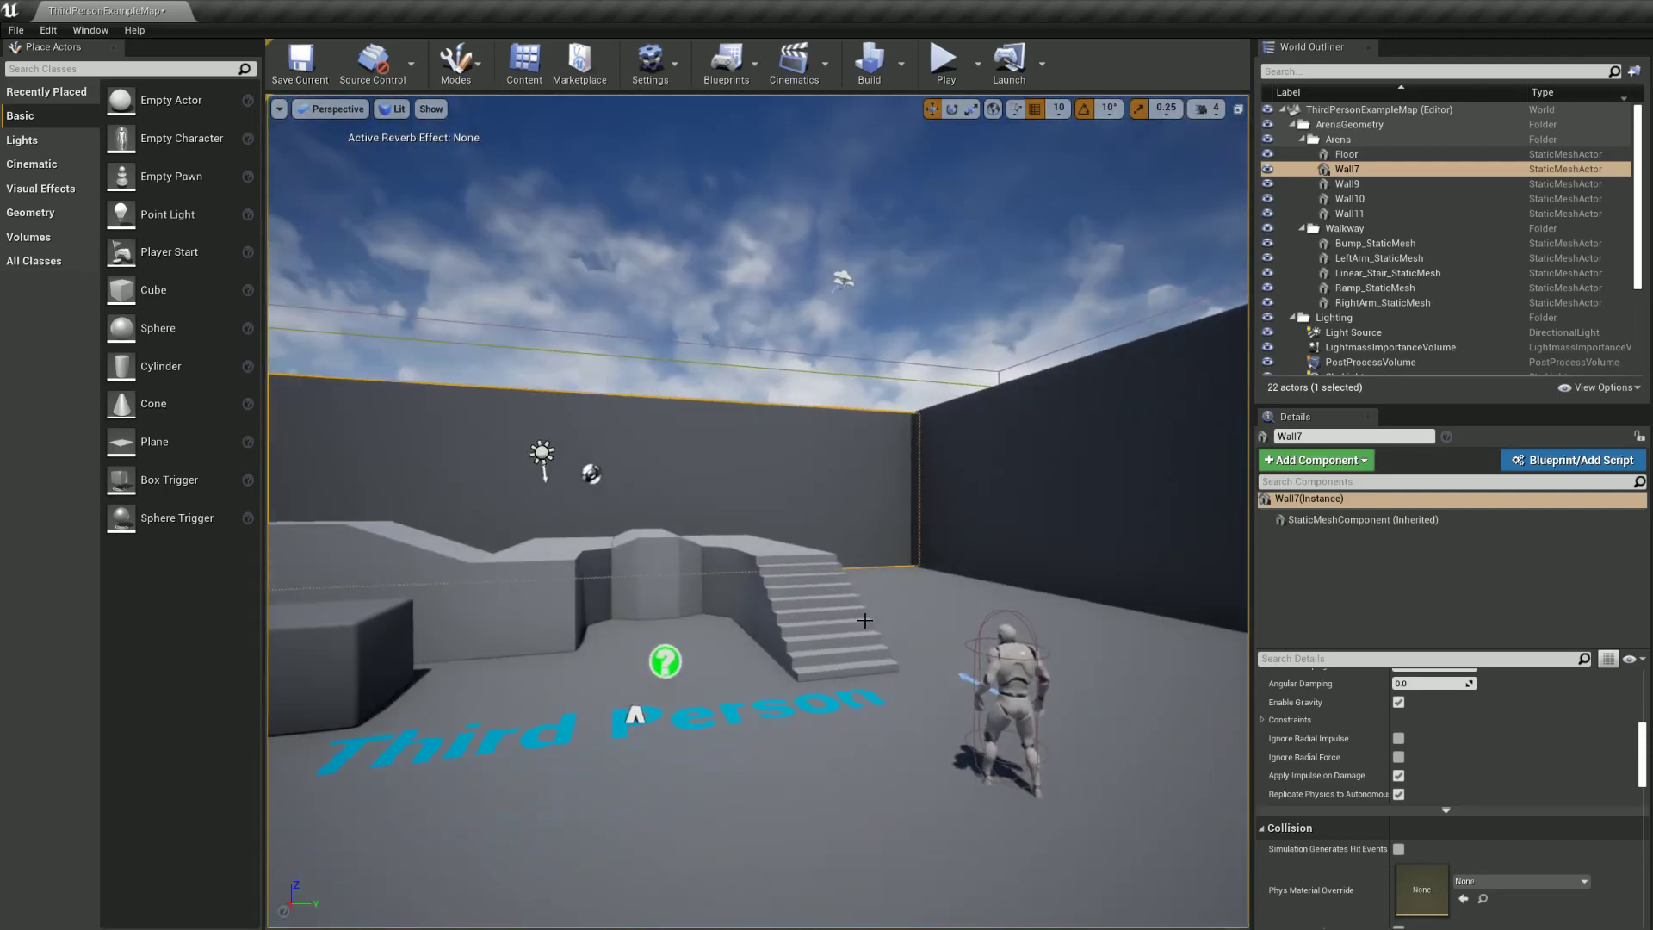
right_click_drag(532, 441, 491, 461)
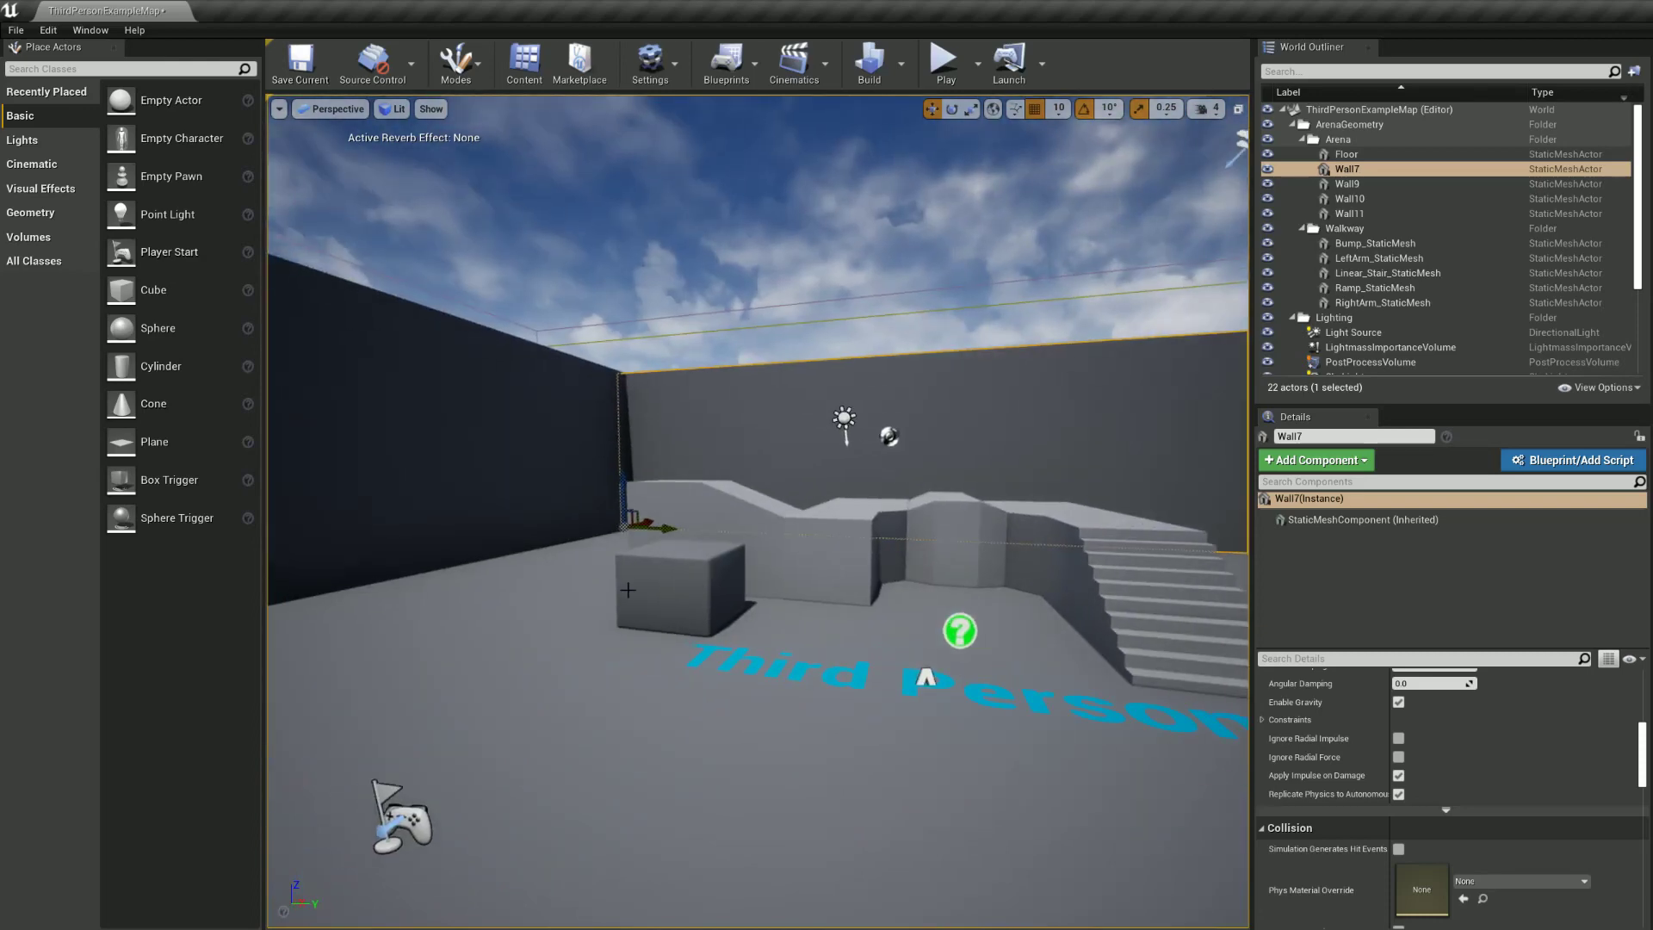
right_click_drag(706, 493, 740, 512)
key("w")
key("s")
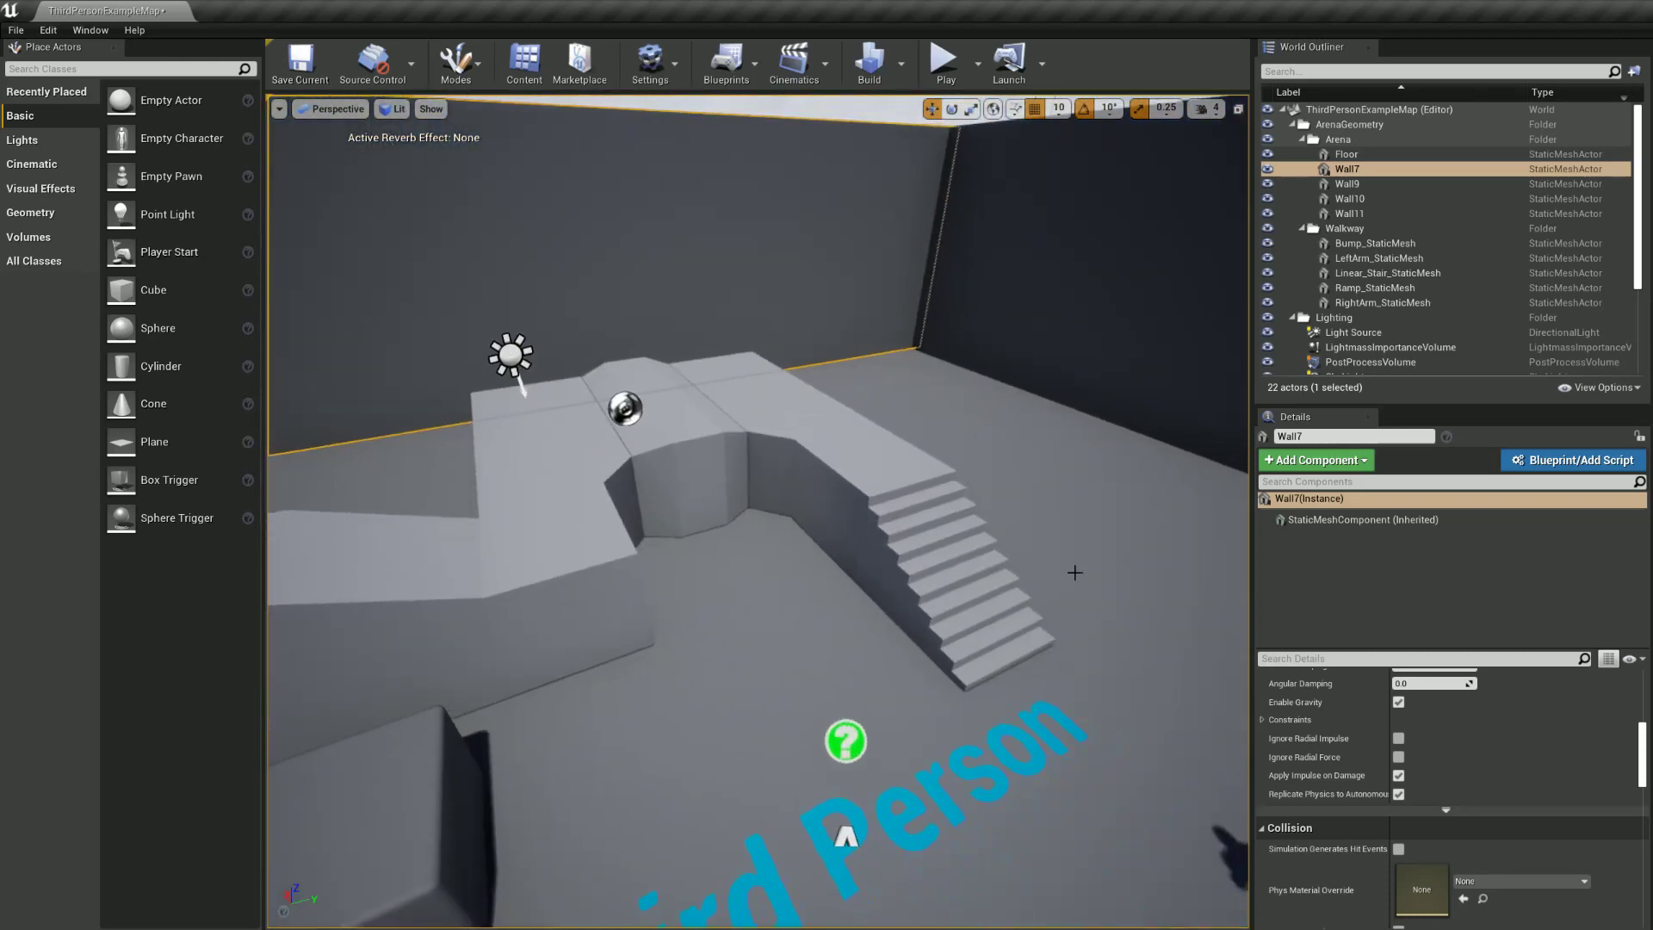
right_click_drag(960, 474, 959, 475)
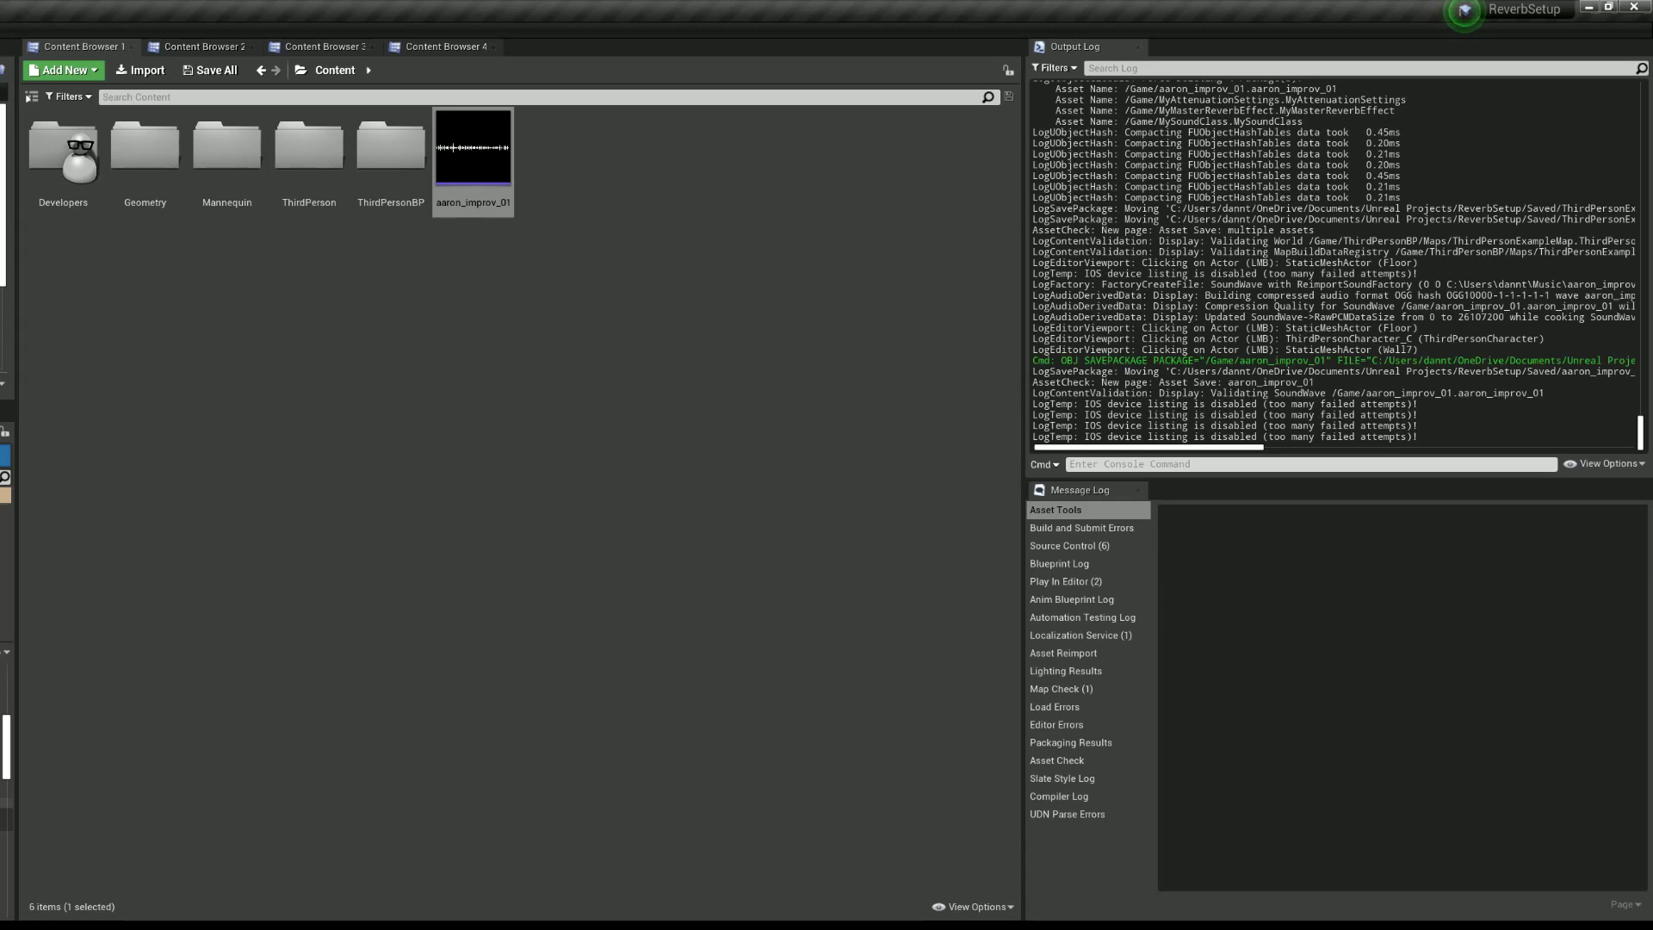
Step: Play the aaron_improv_01 sound wave preview again
mouse_move(481, 163)
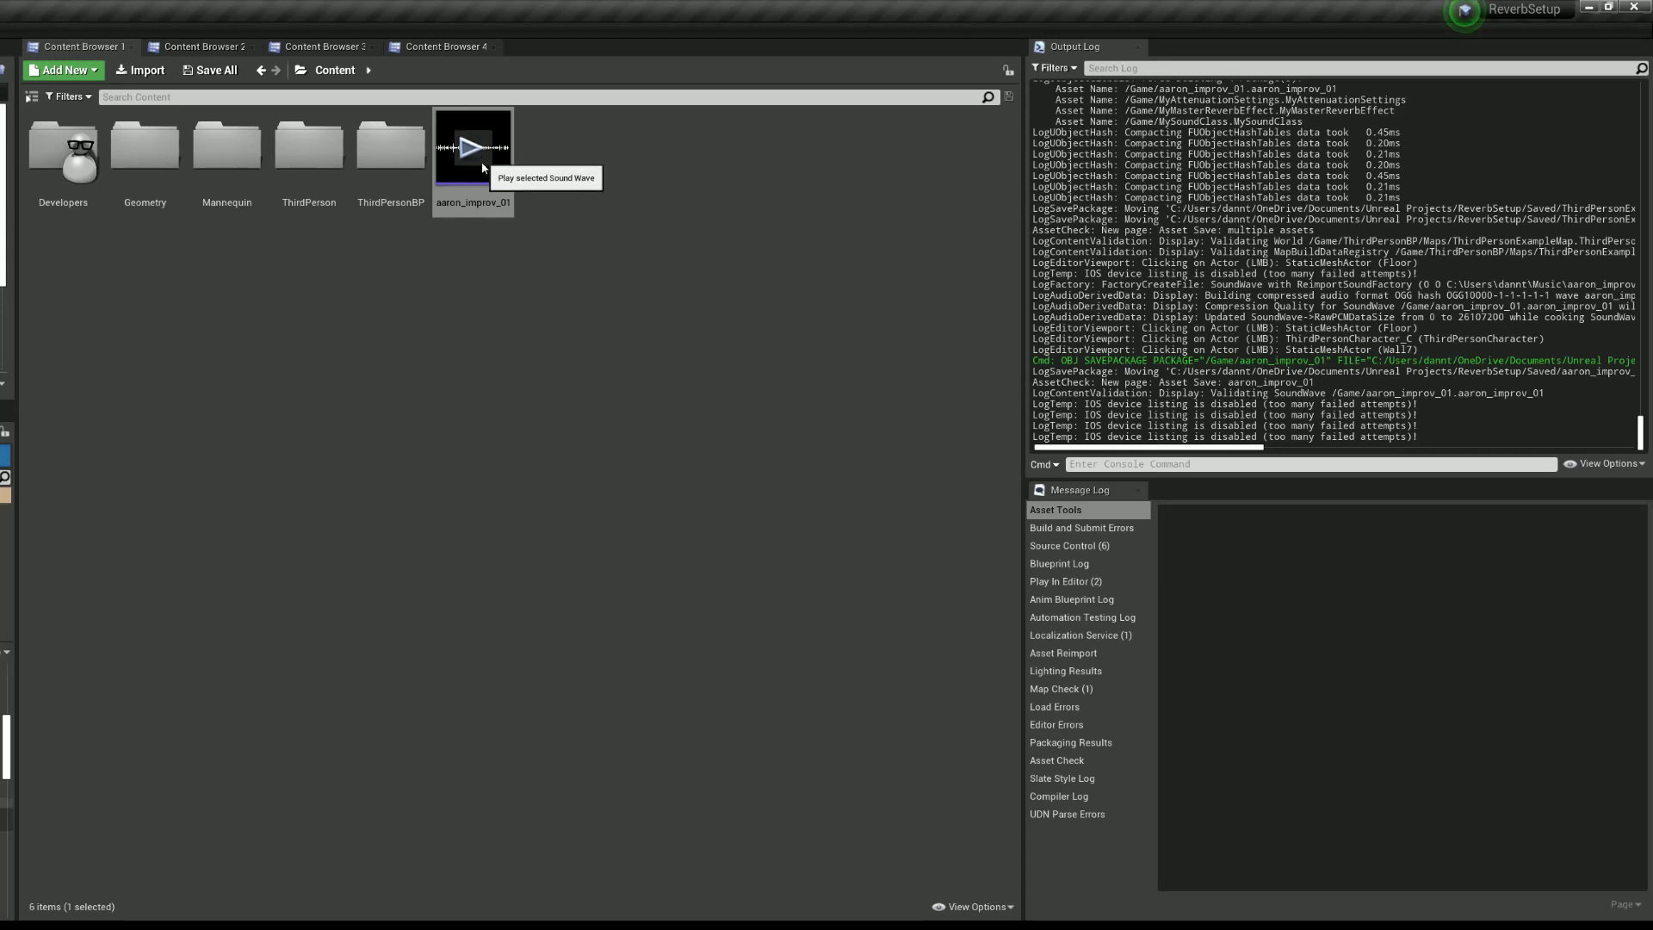
left_click(470, 151)
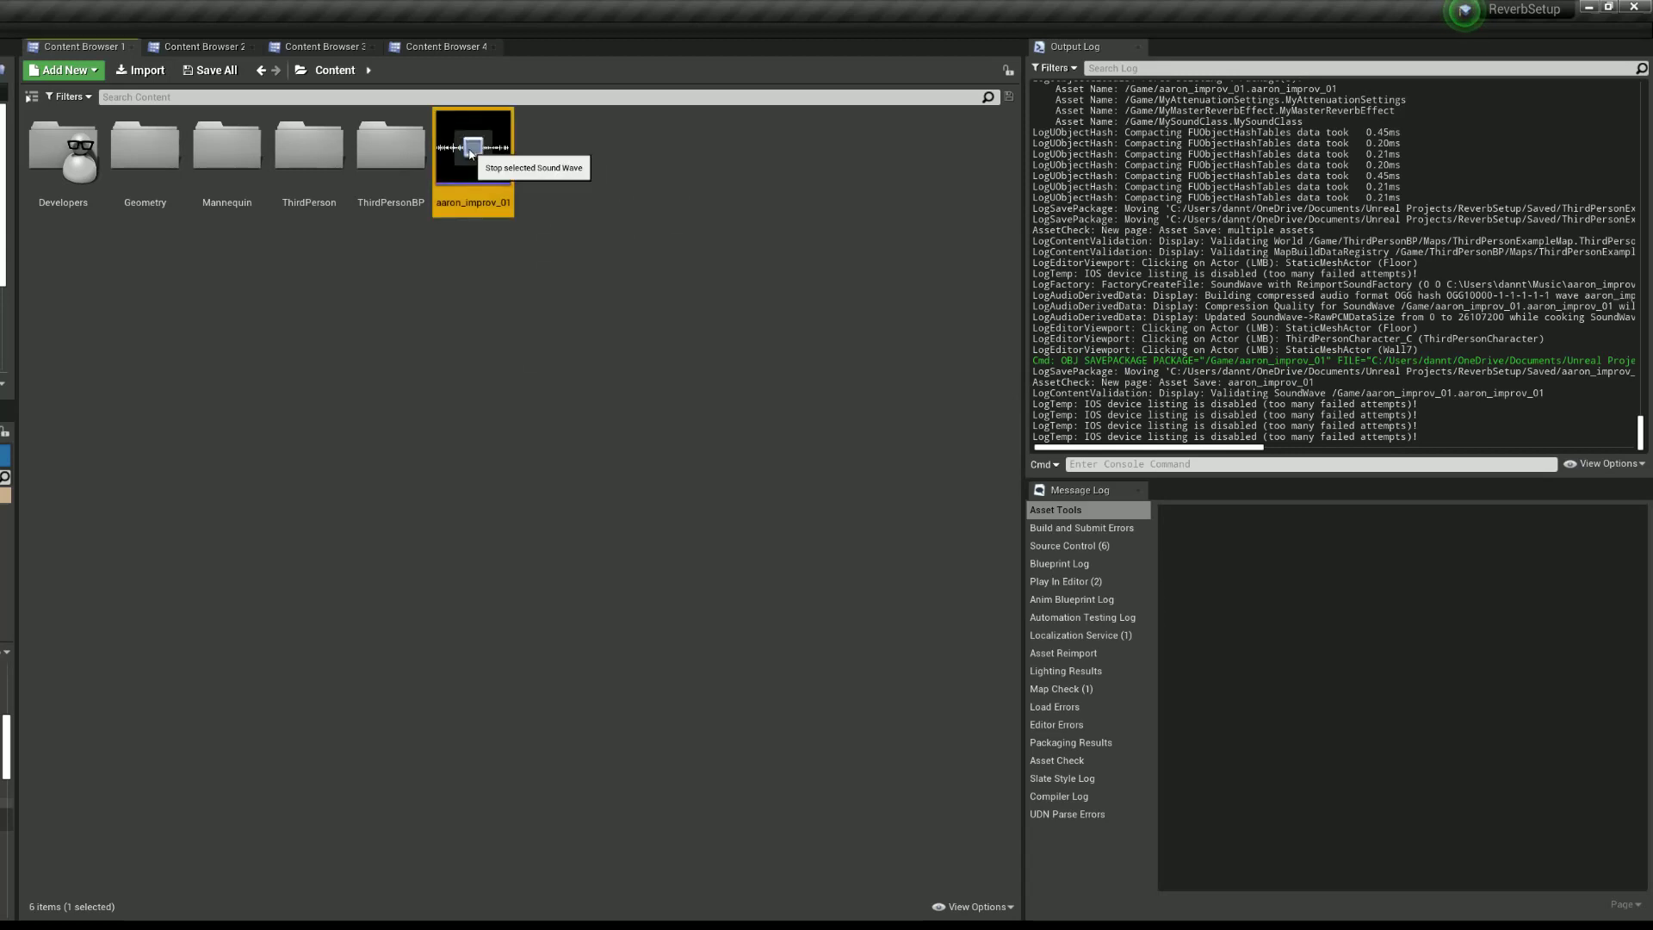
Step: Create a Sound Class asset named MySoundClass in the Content folder and save it
right_click(553, 350)
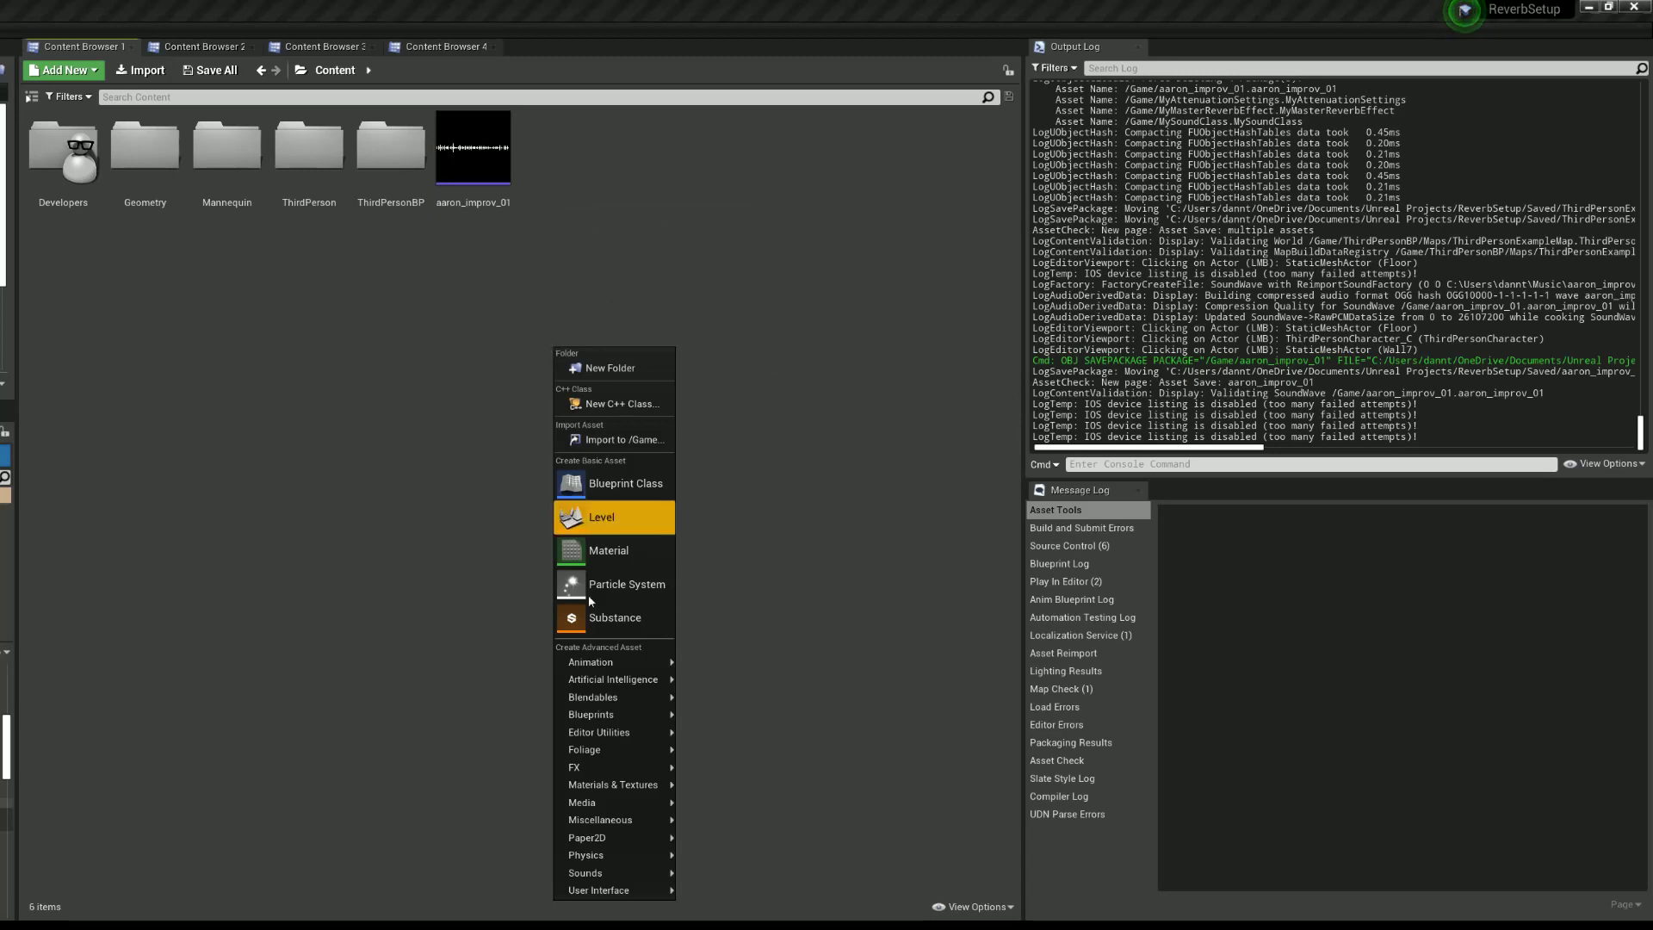
mouse_move(587, 874)
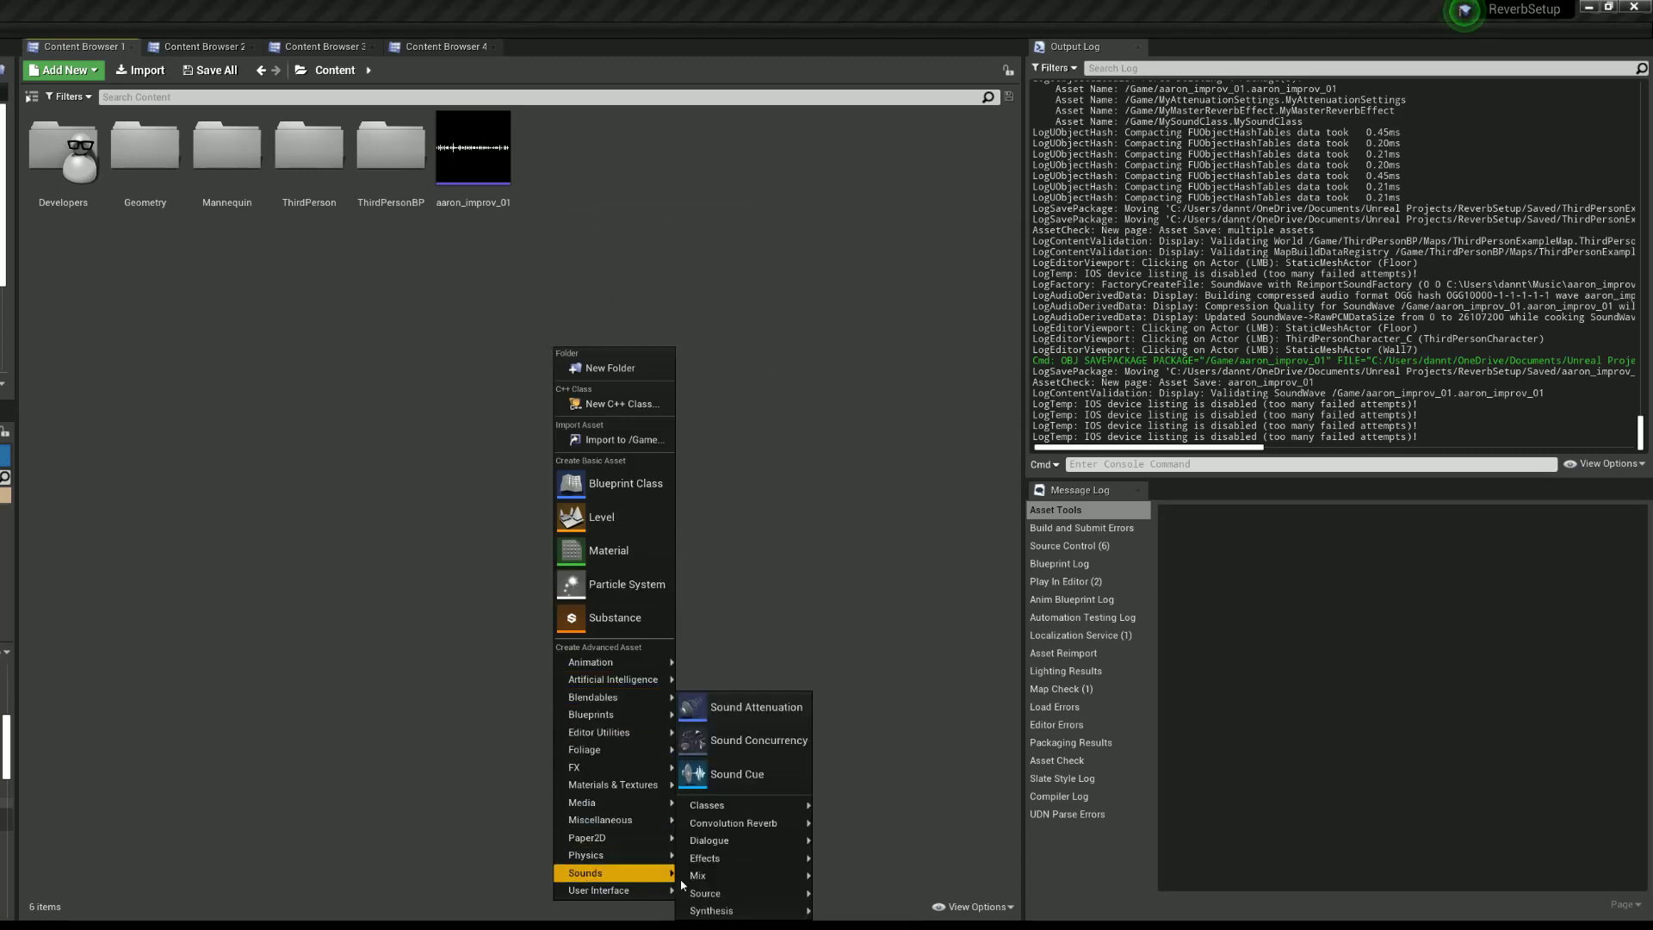
mouse_move(775, 804)
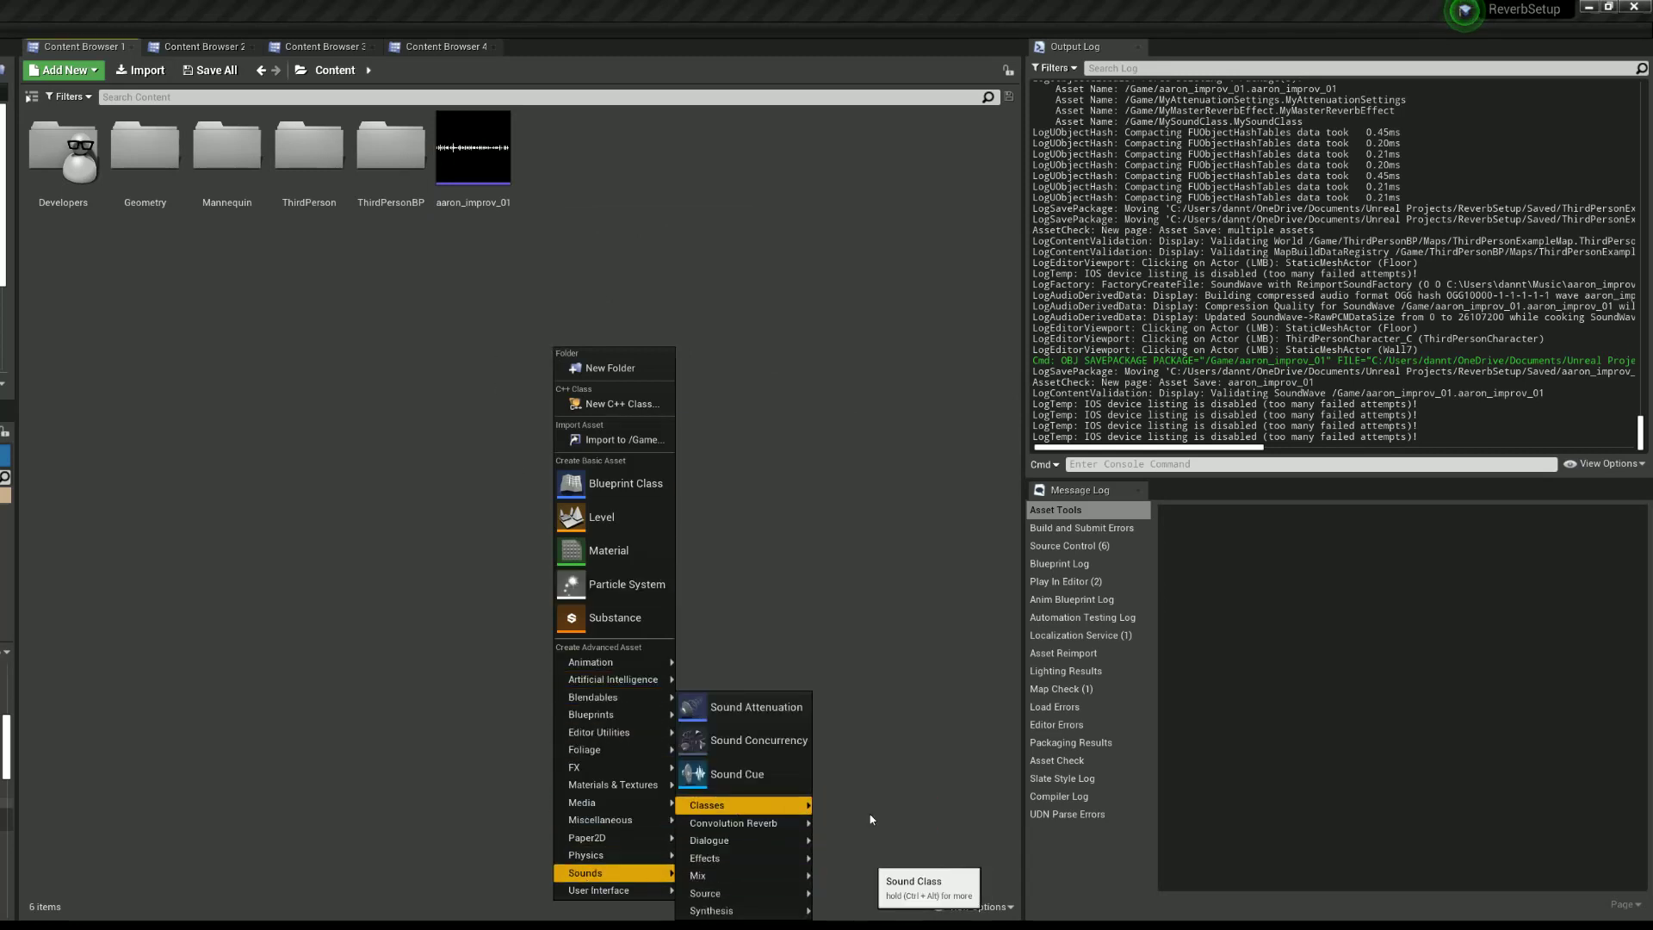
left_click(913, 881)
type("My")
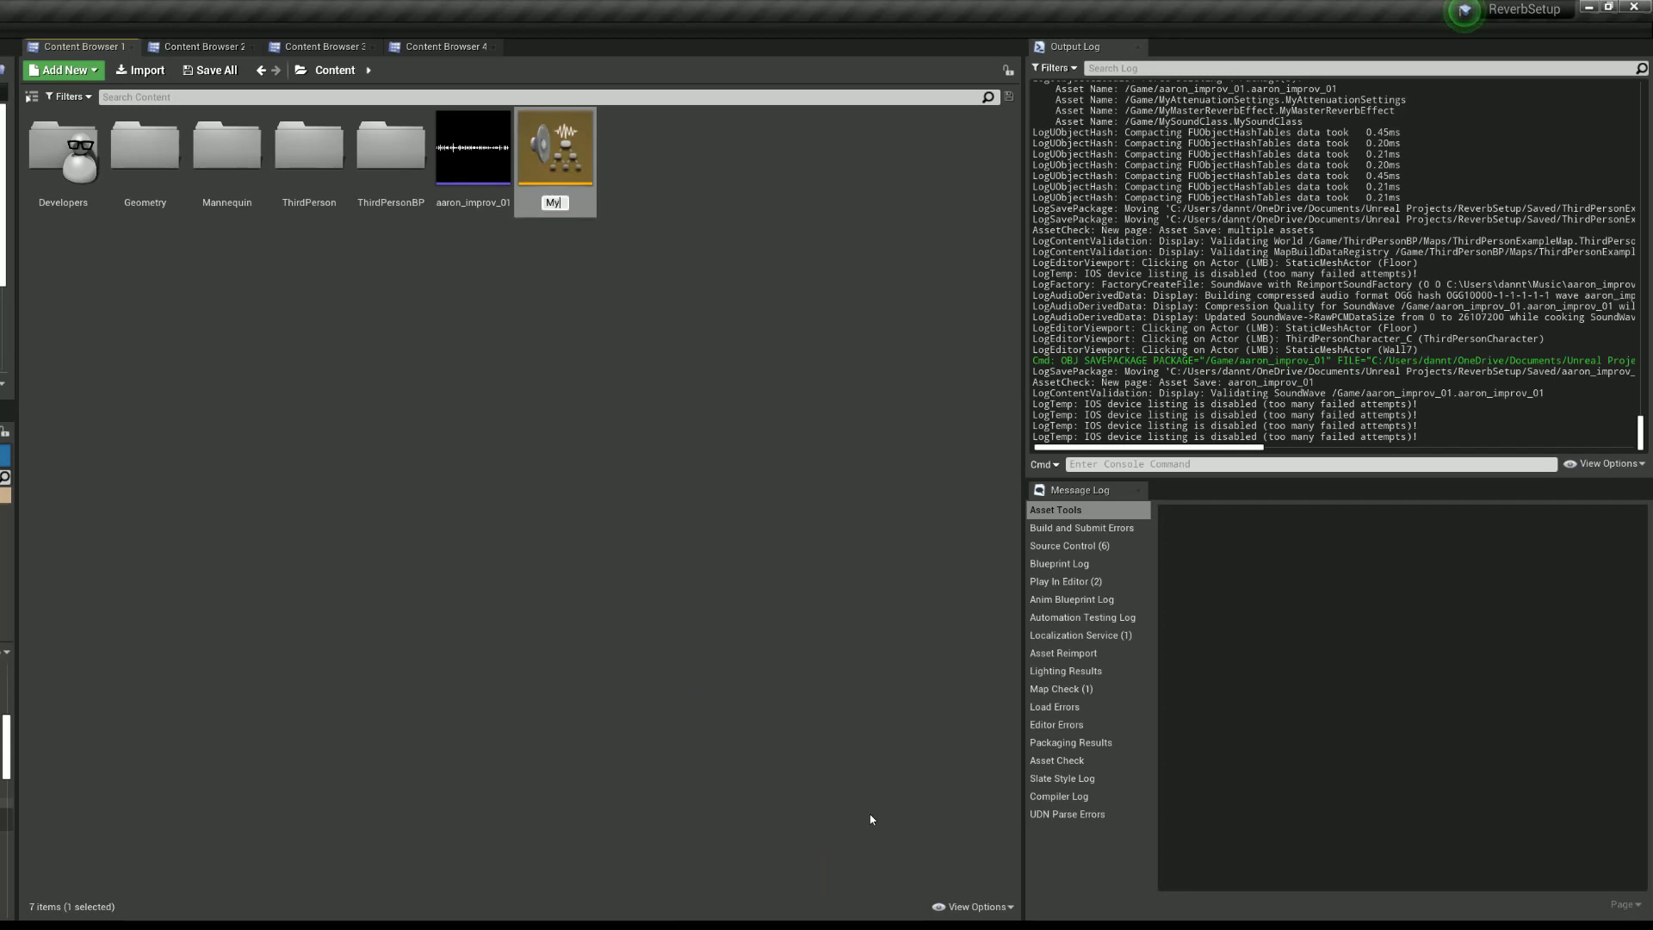
type("SoundClass")
key("Return")
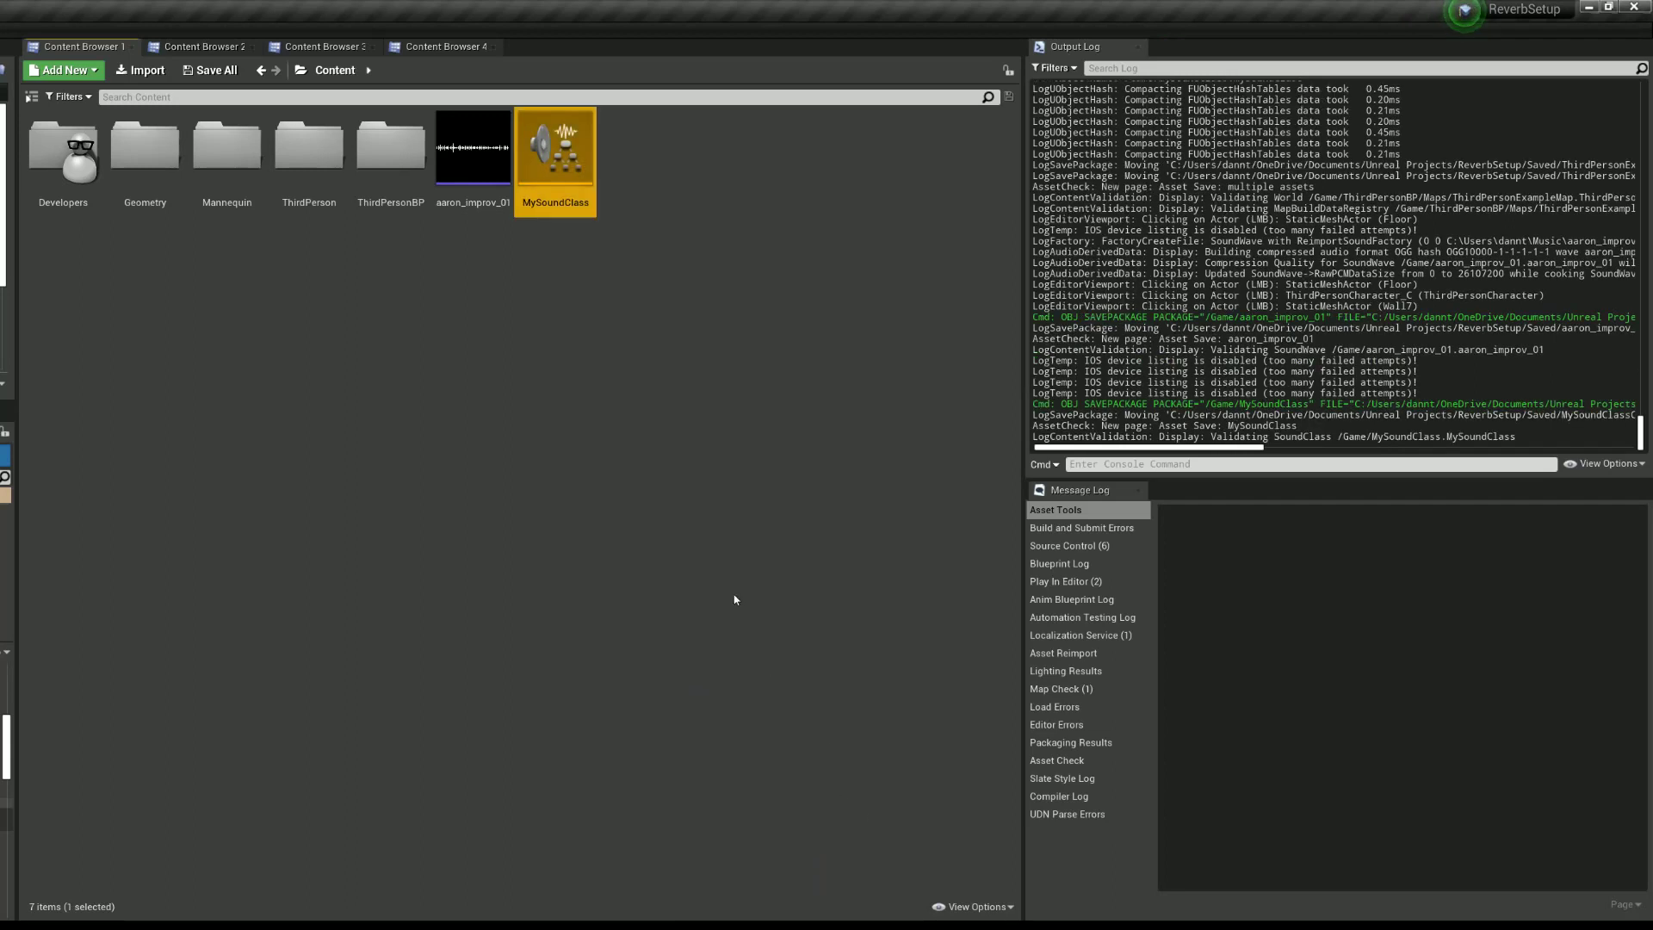
left_click(644, 533)
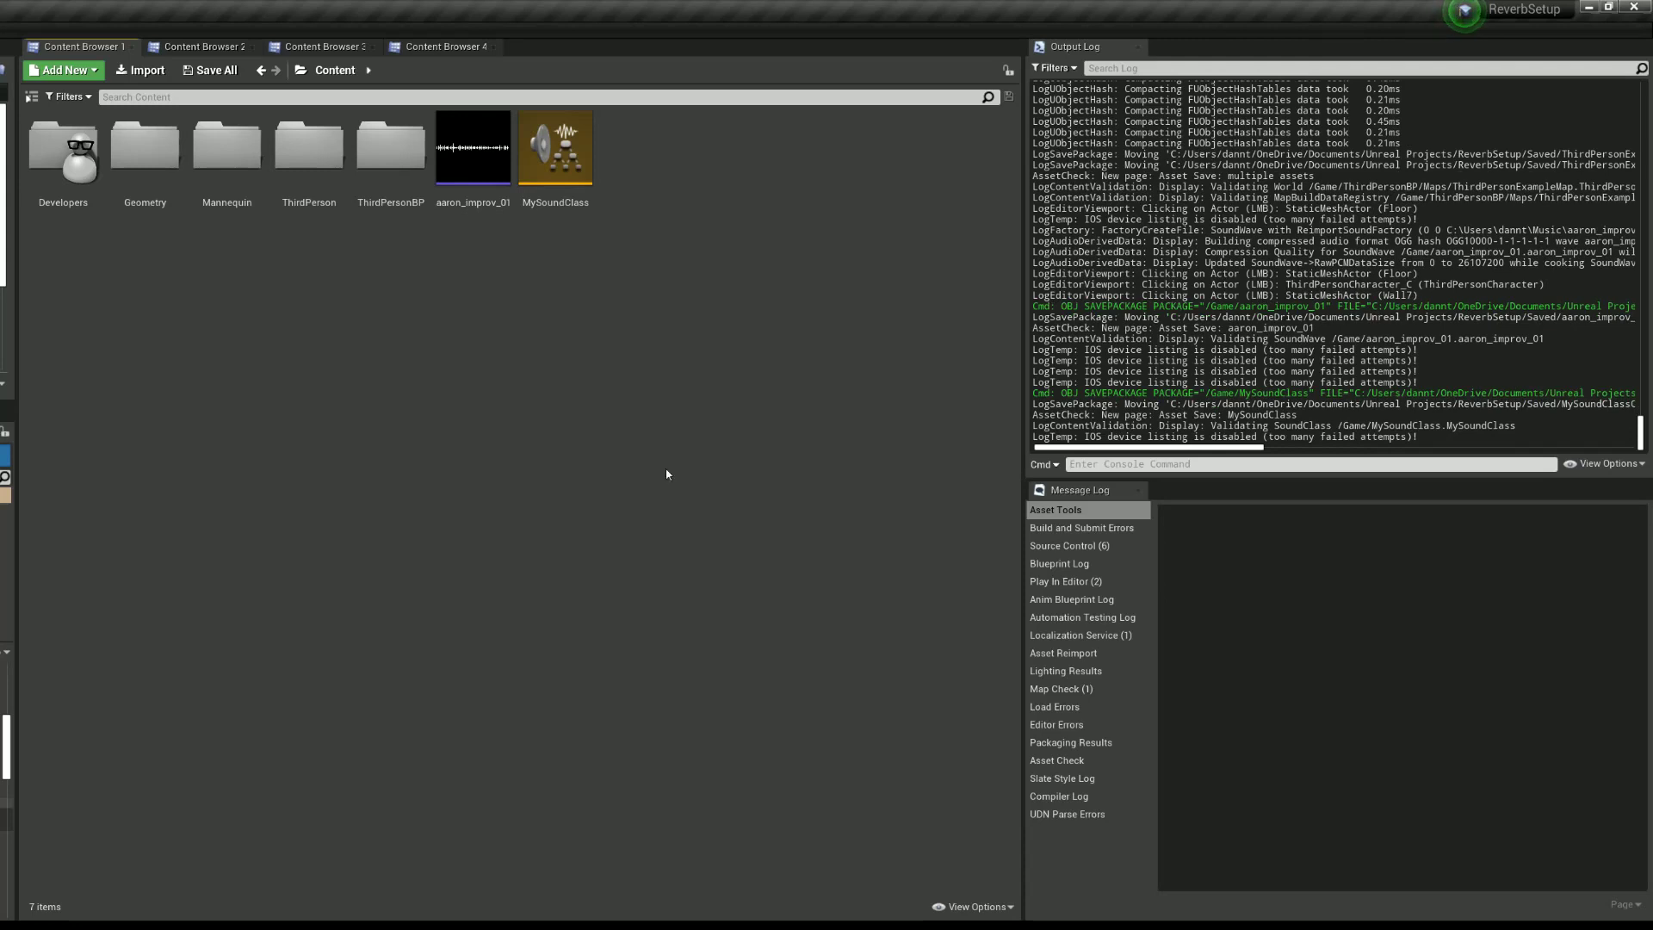
Step: Open MySoundClass for editing and enlarge its window and property label column so the Submix setting names are fully readable
double_click(564, 183)
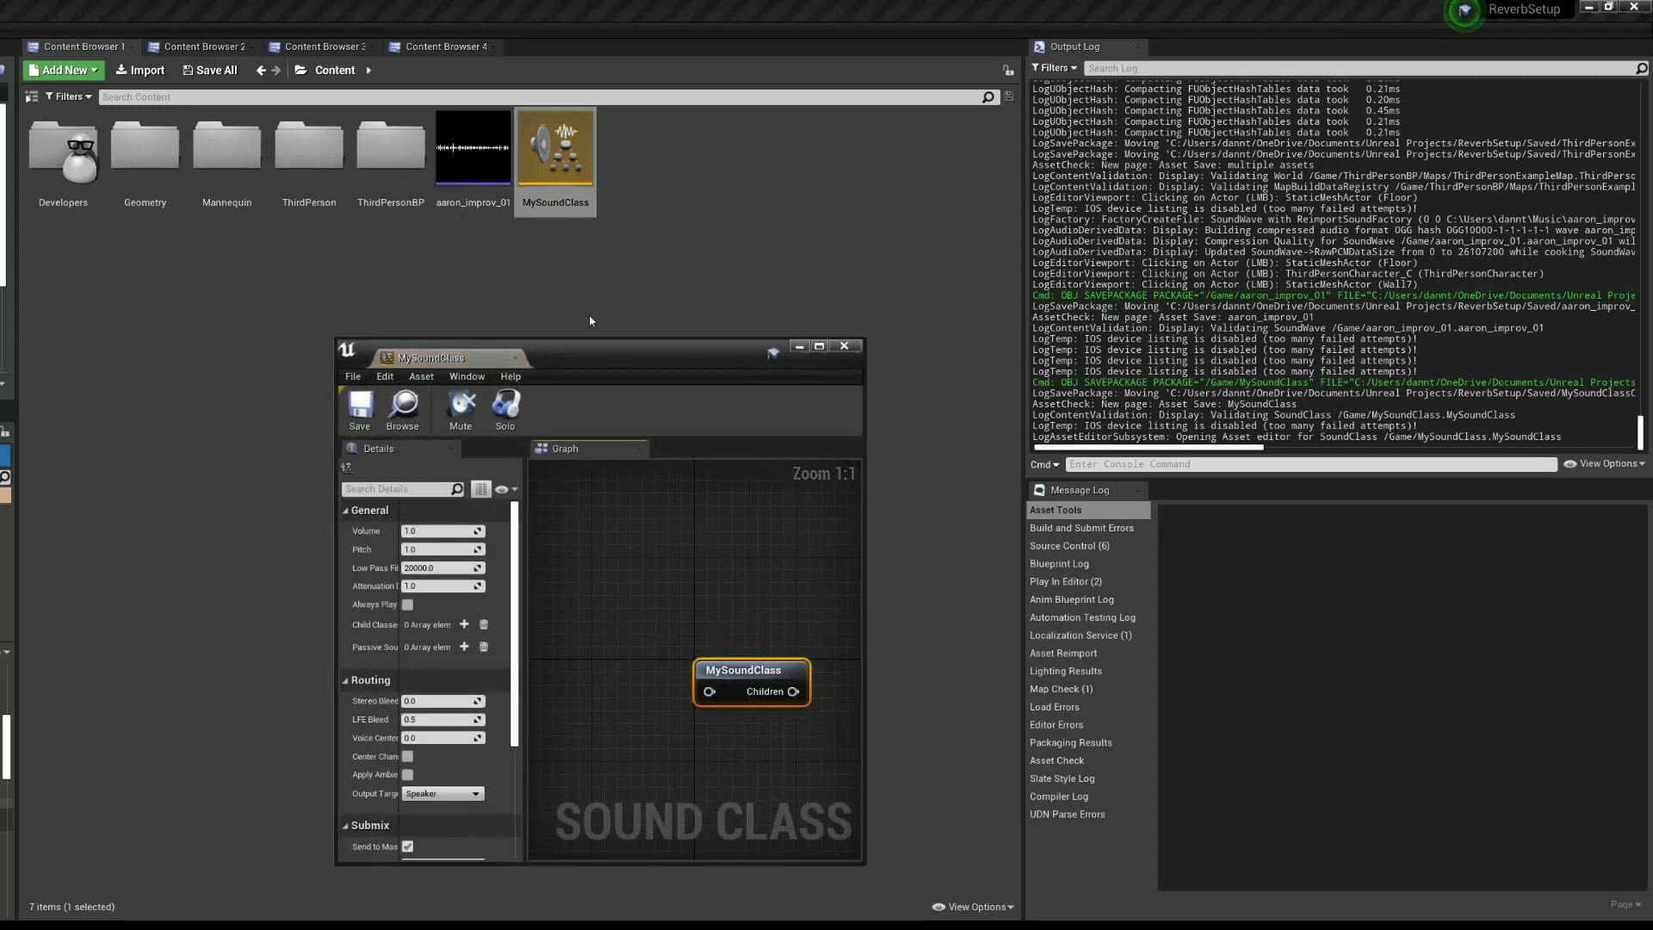
double_click(642, 341)
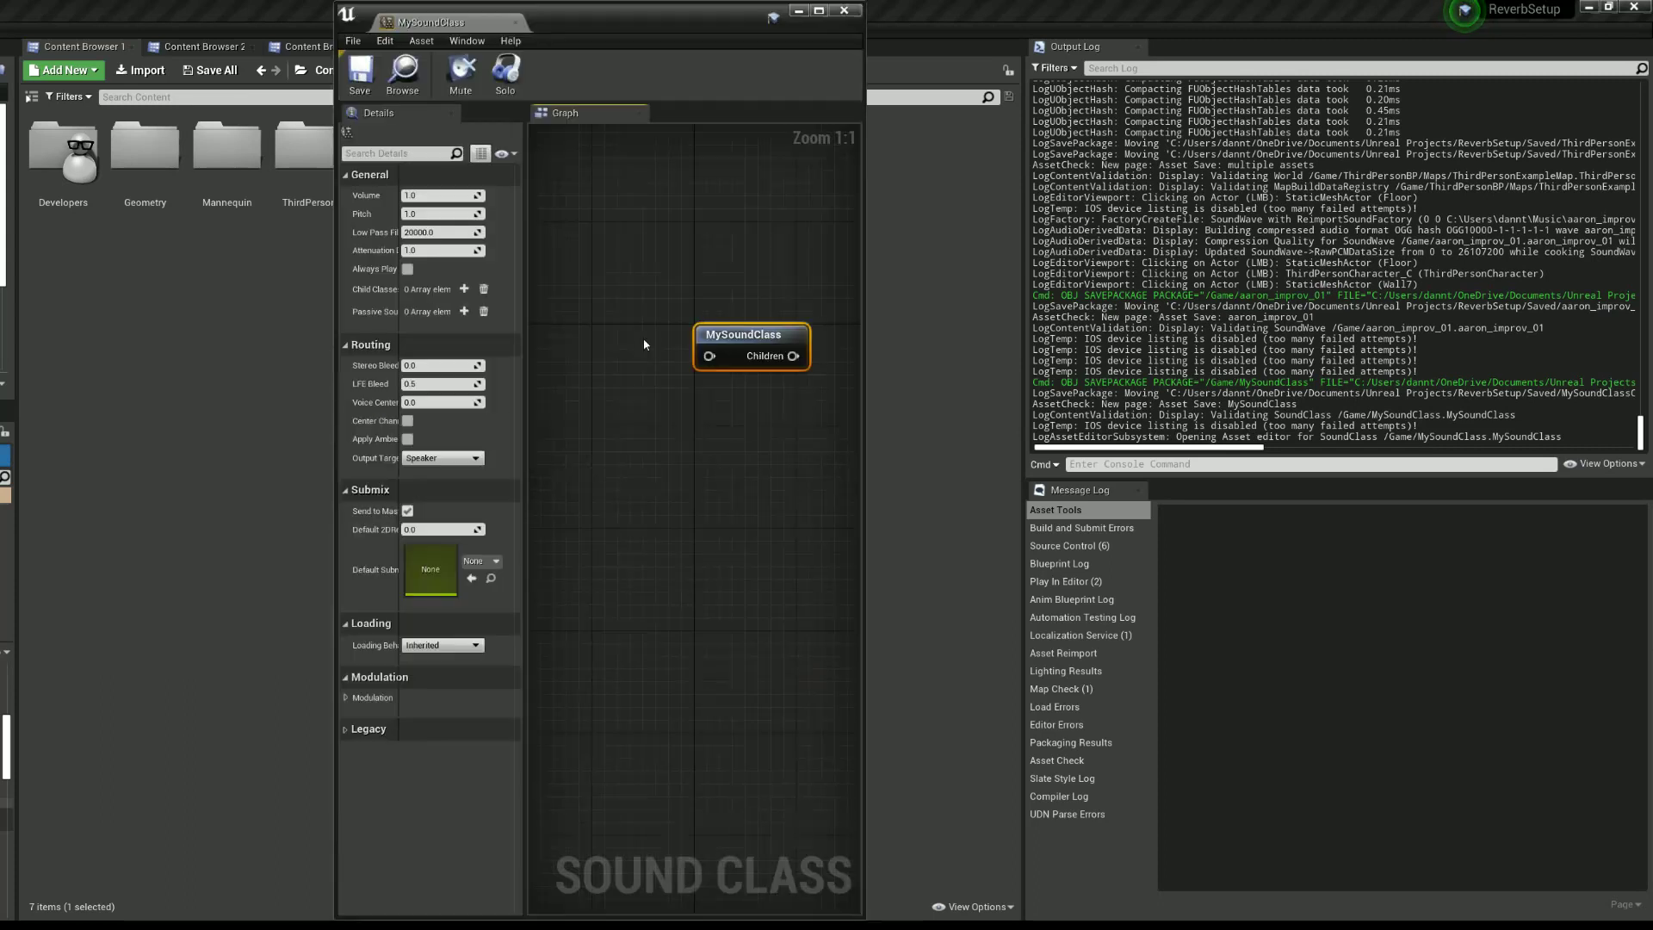
left_click_drag(863, 358, 1246, 385)
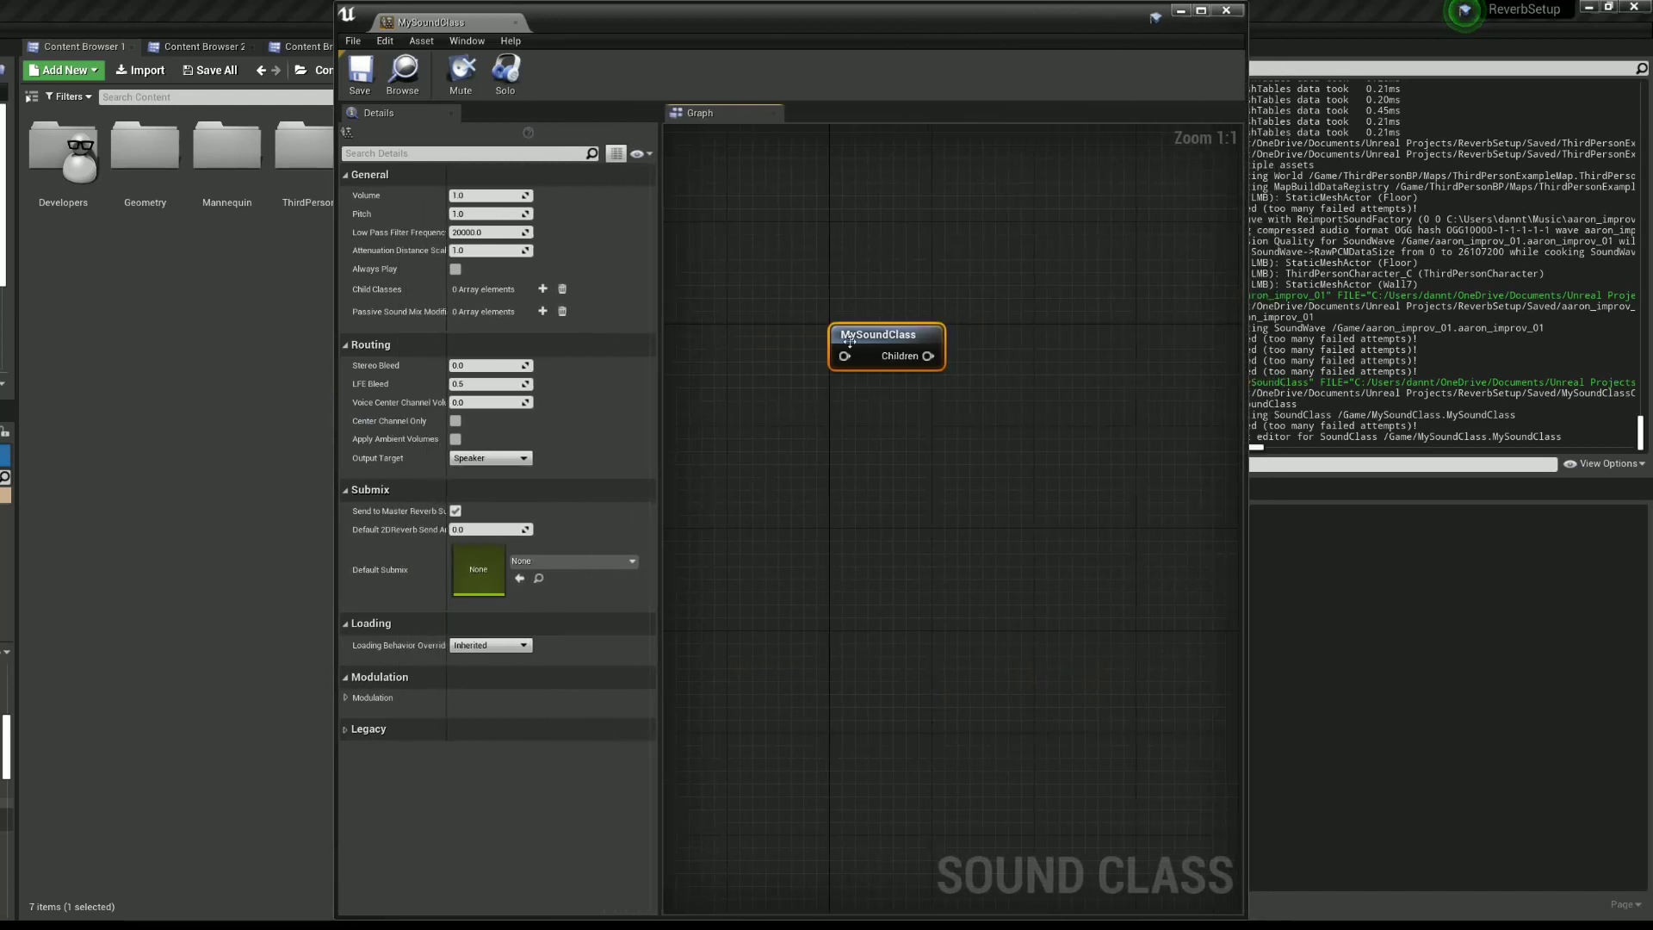
left_click_drag(876, 341, 824, 342)
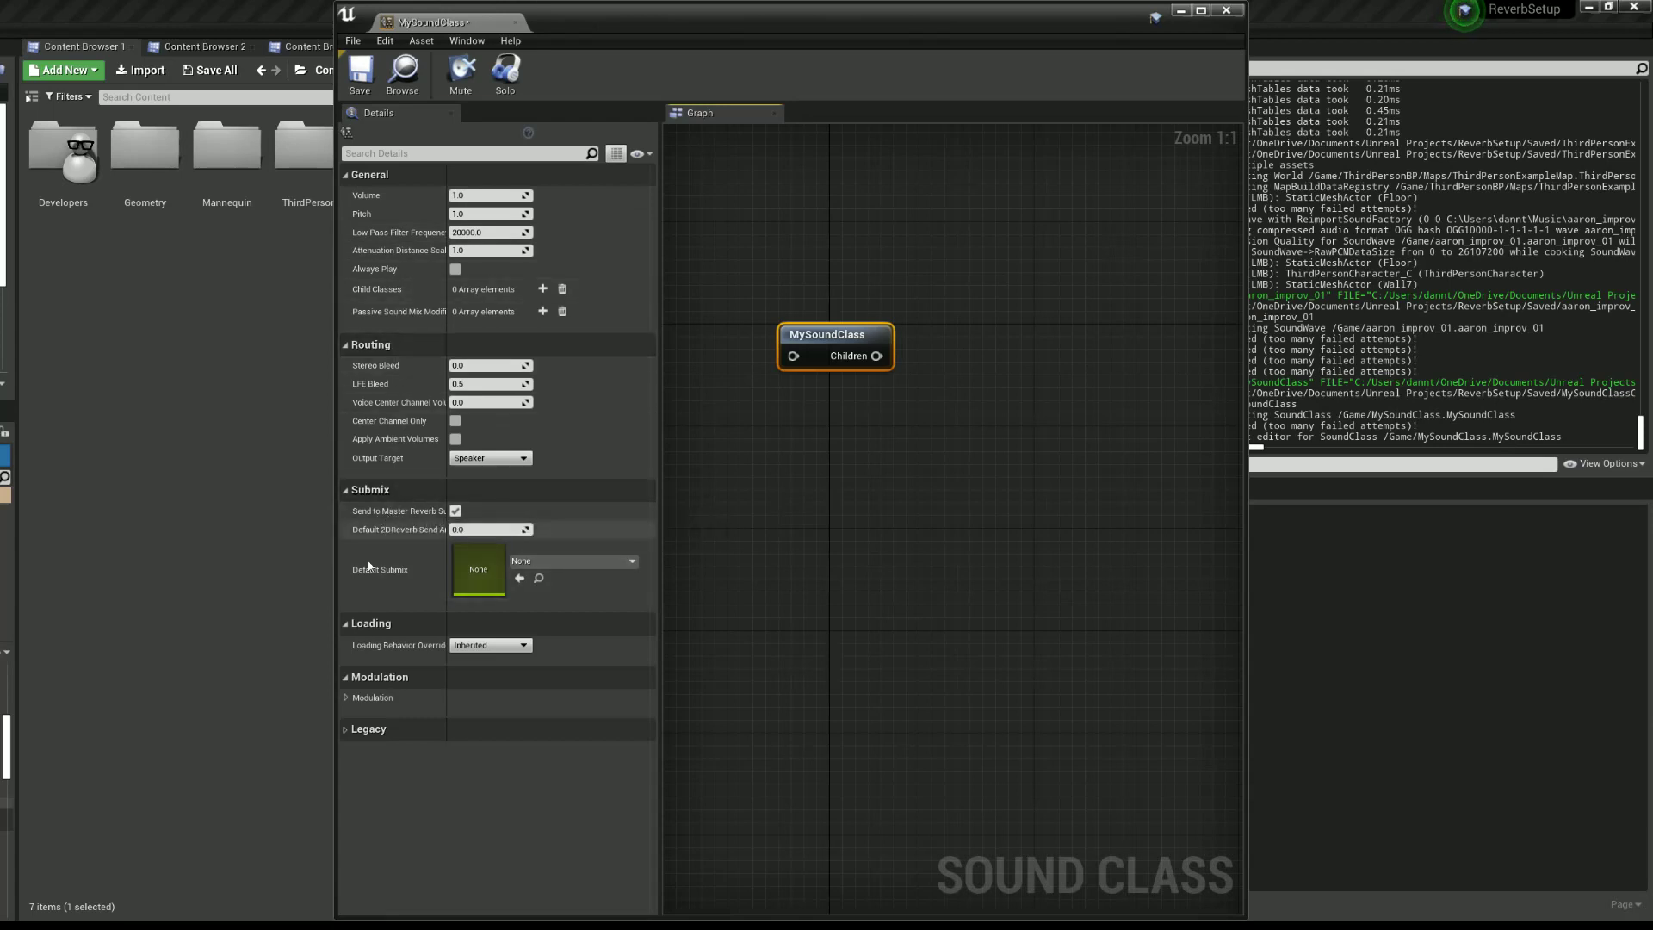
left_click_drag(446, 510, 481, 510)
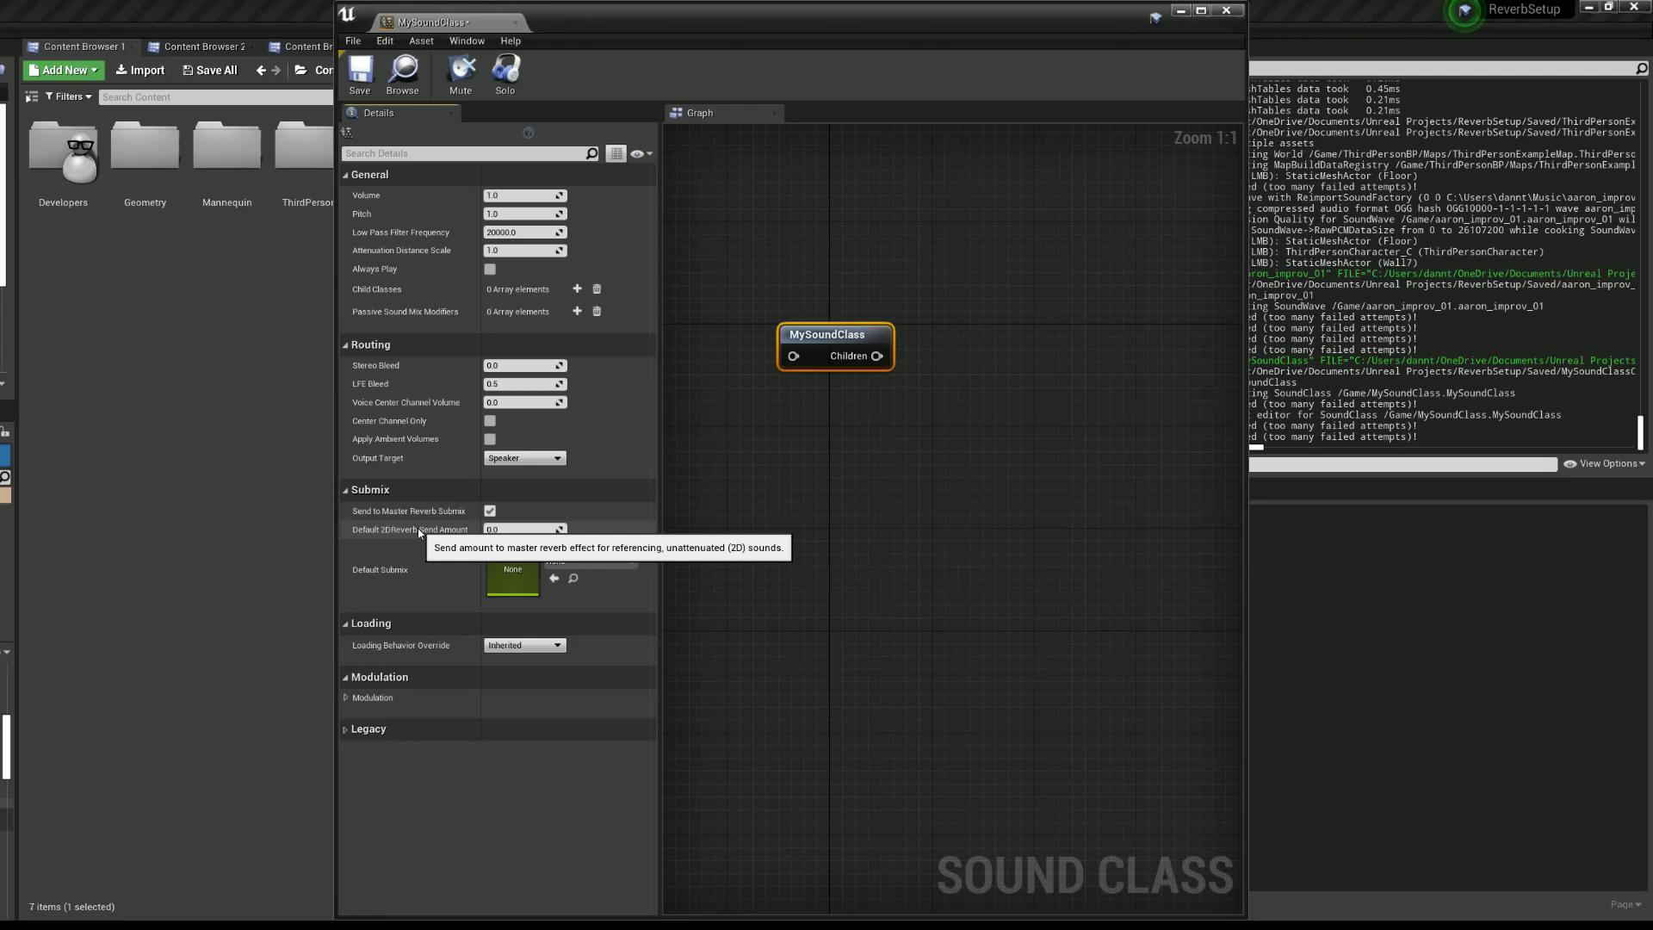
Step: Set the Default 2D Reverb Send Amount of MySoundClass to 1.0, then save and close the sound class
left_click(505, 529)
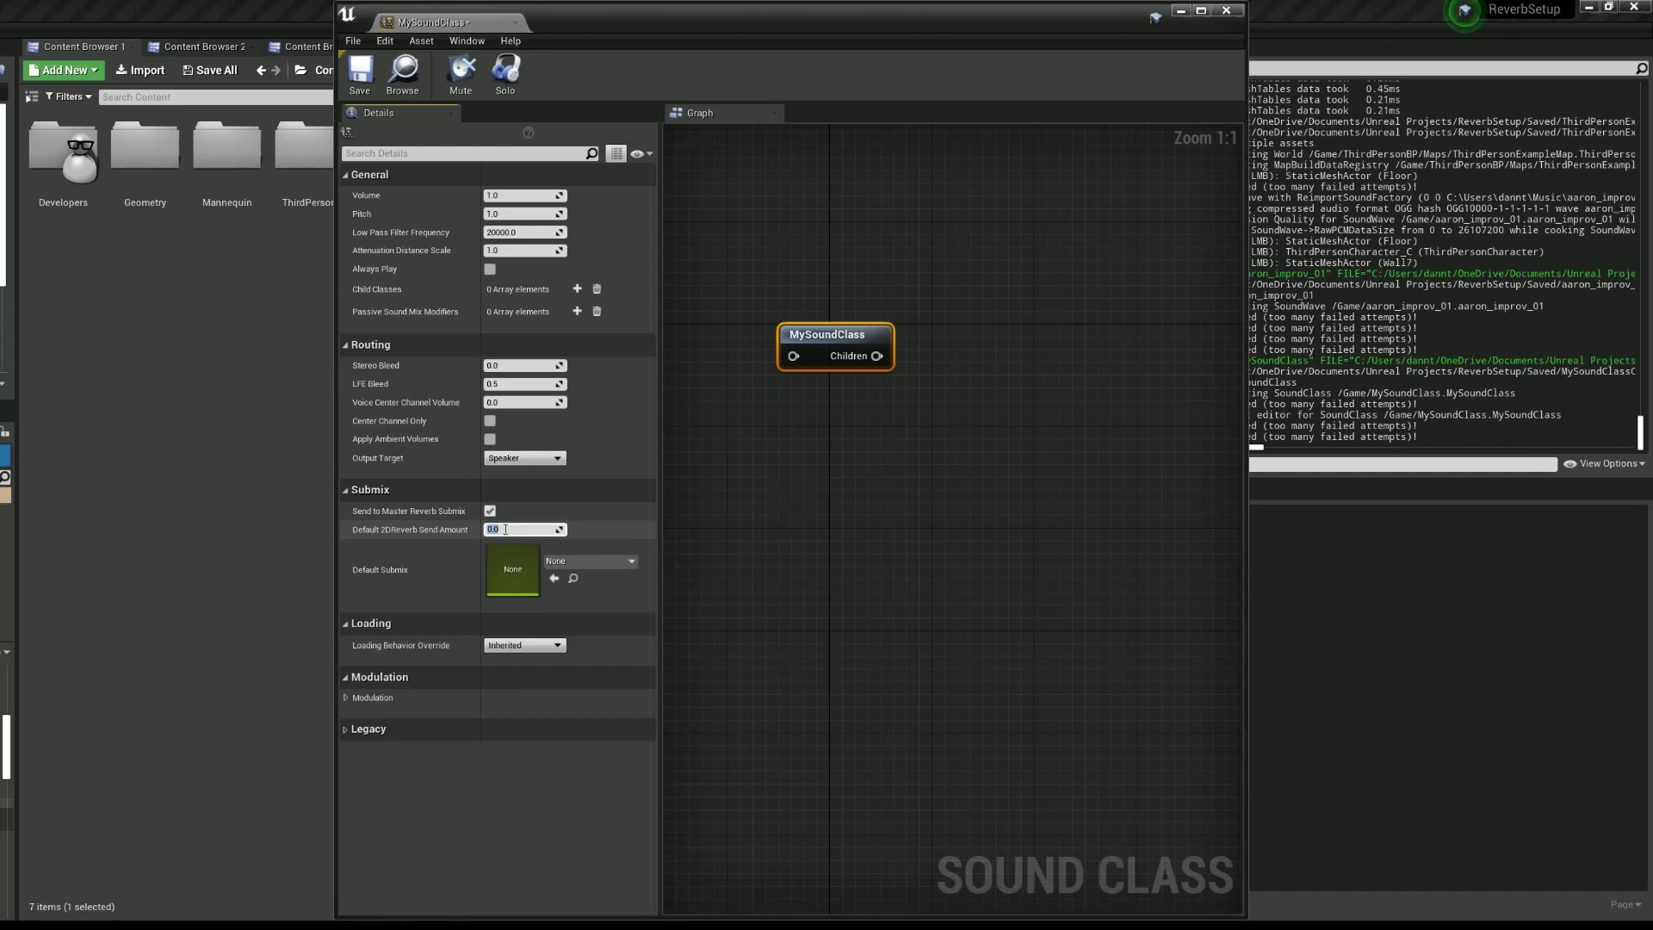
type("1")
key("Return")
left_click(474, 556)
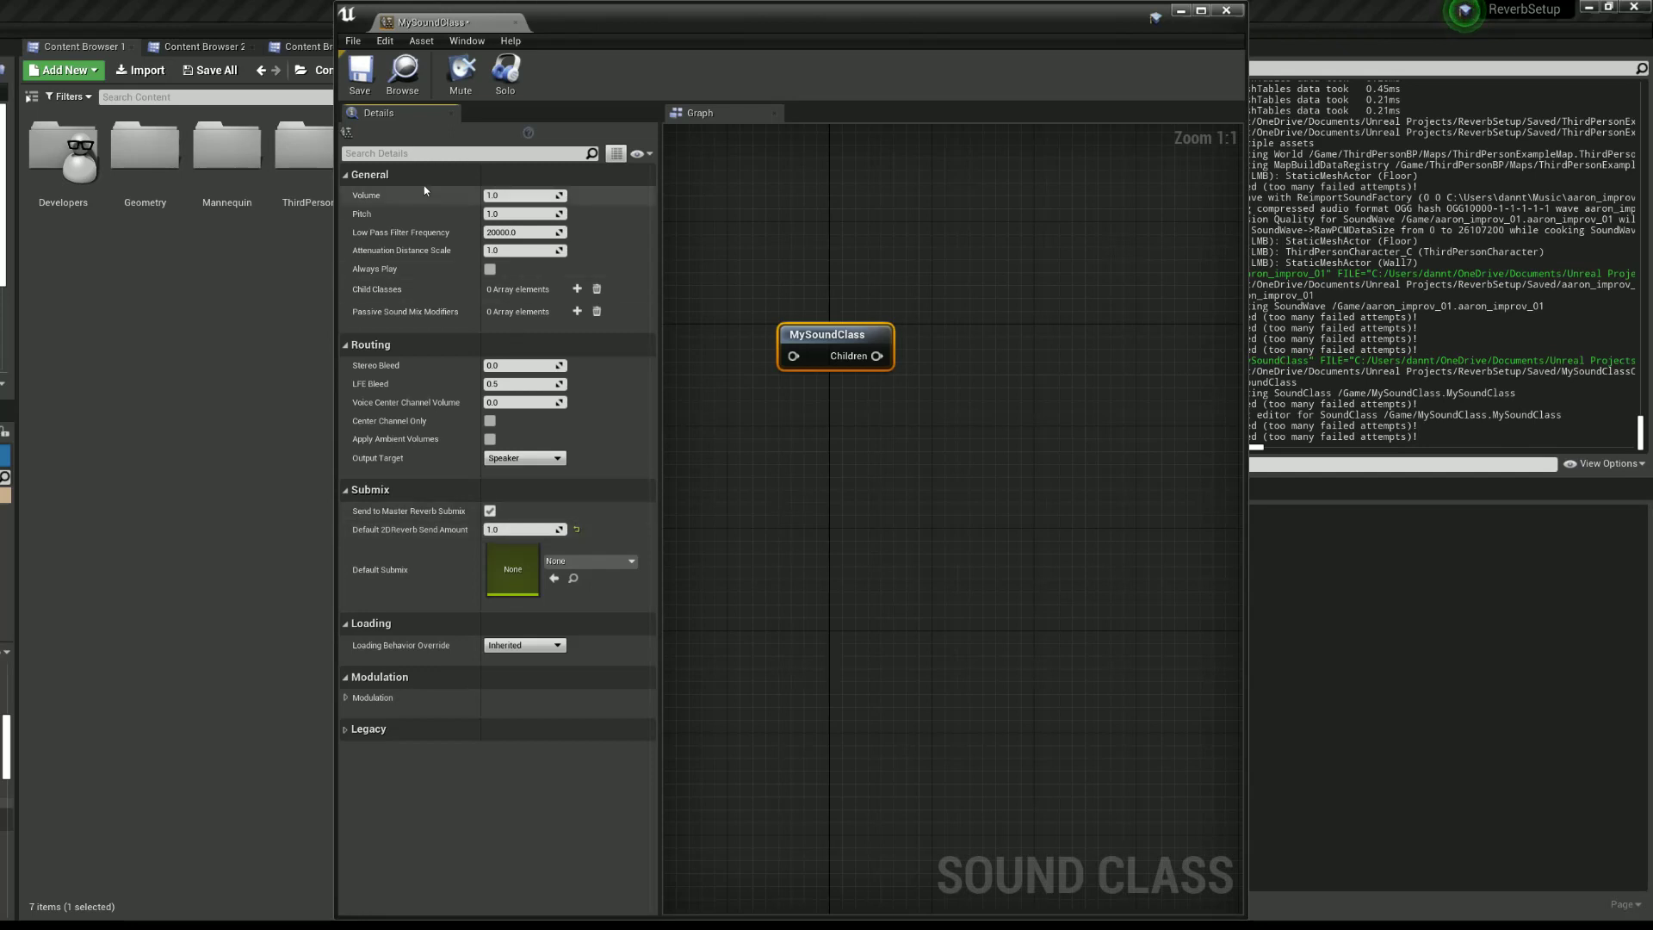
left_click(360, 73)
left_click(515, 22)
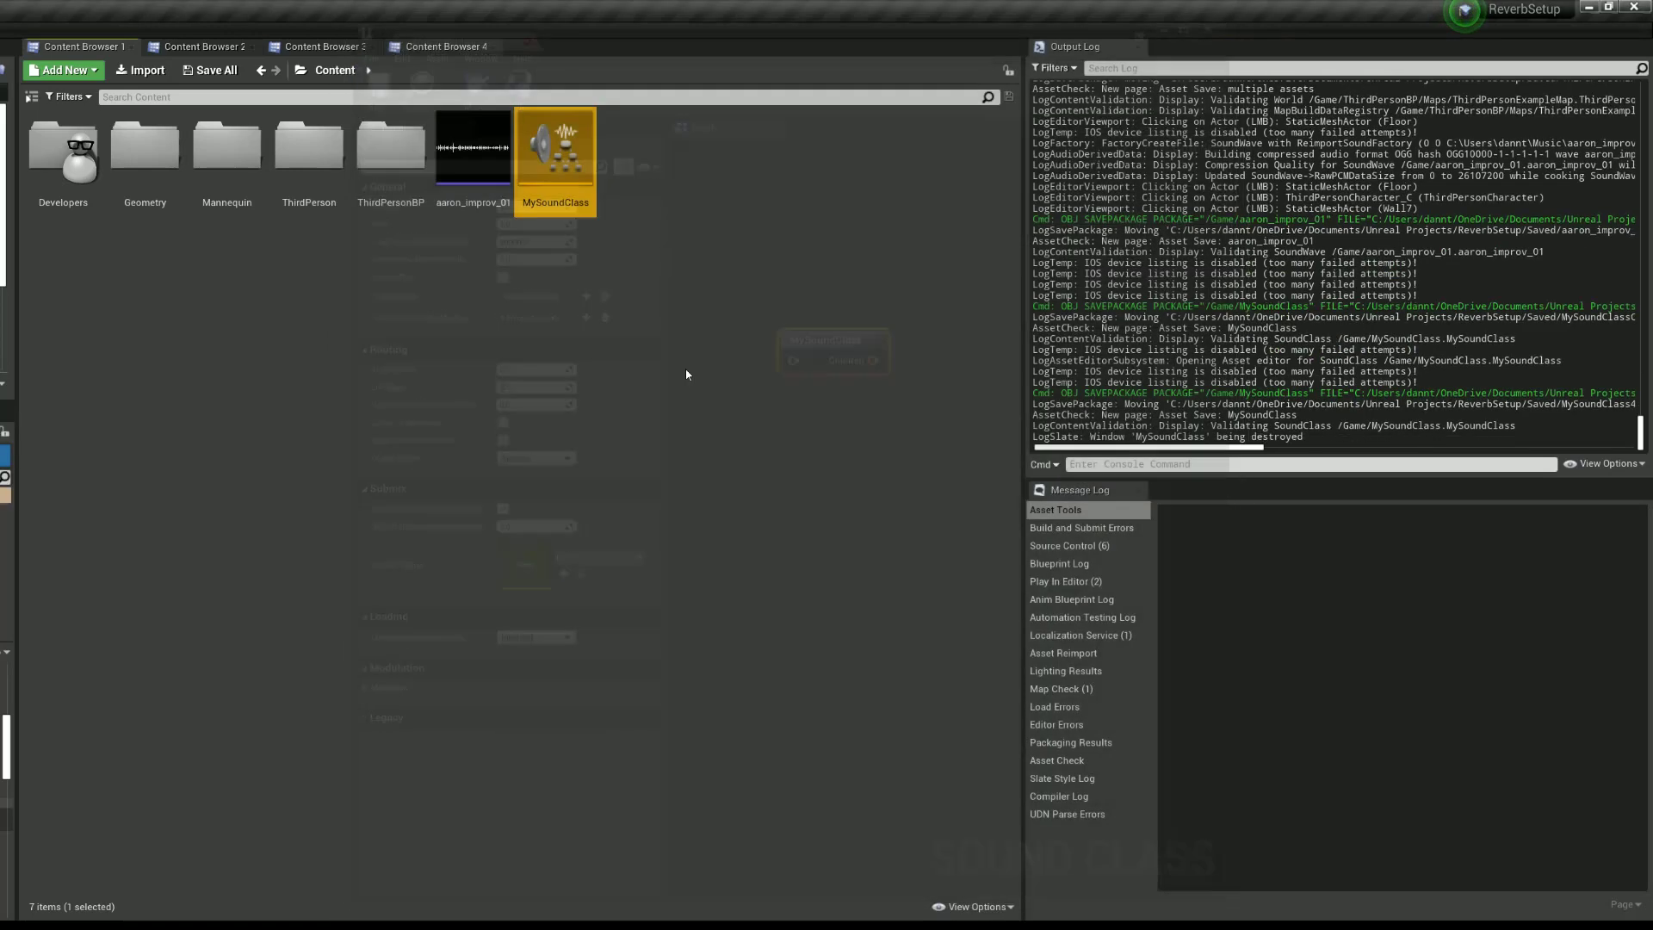
Step: Open the aaron_improv_01 sound wave, enable Looping, and save it
double_click(480, 181)
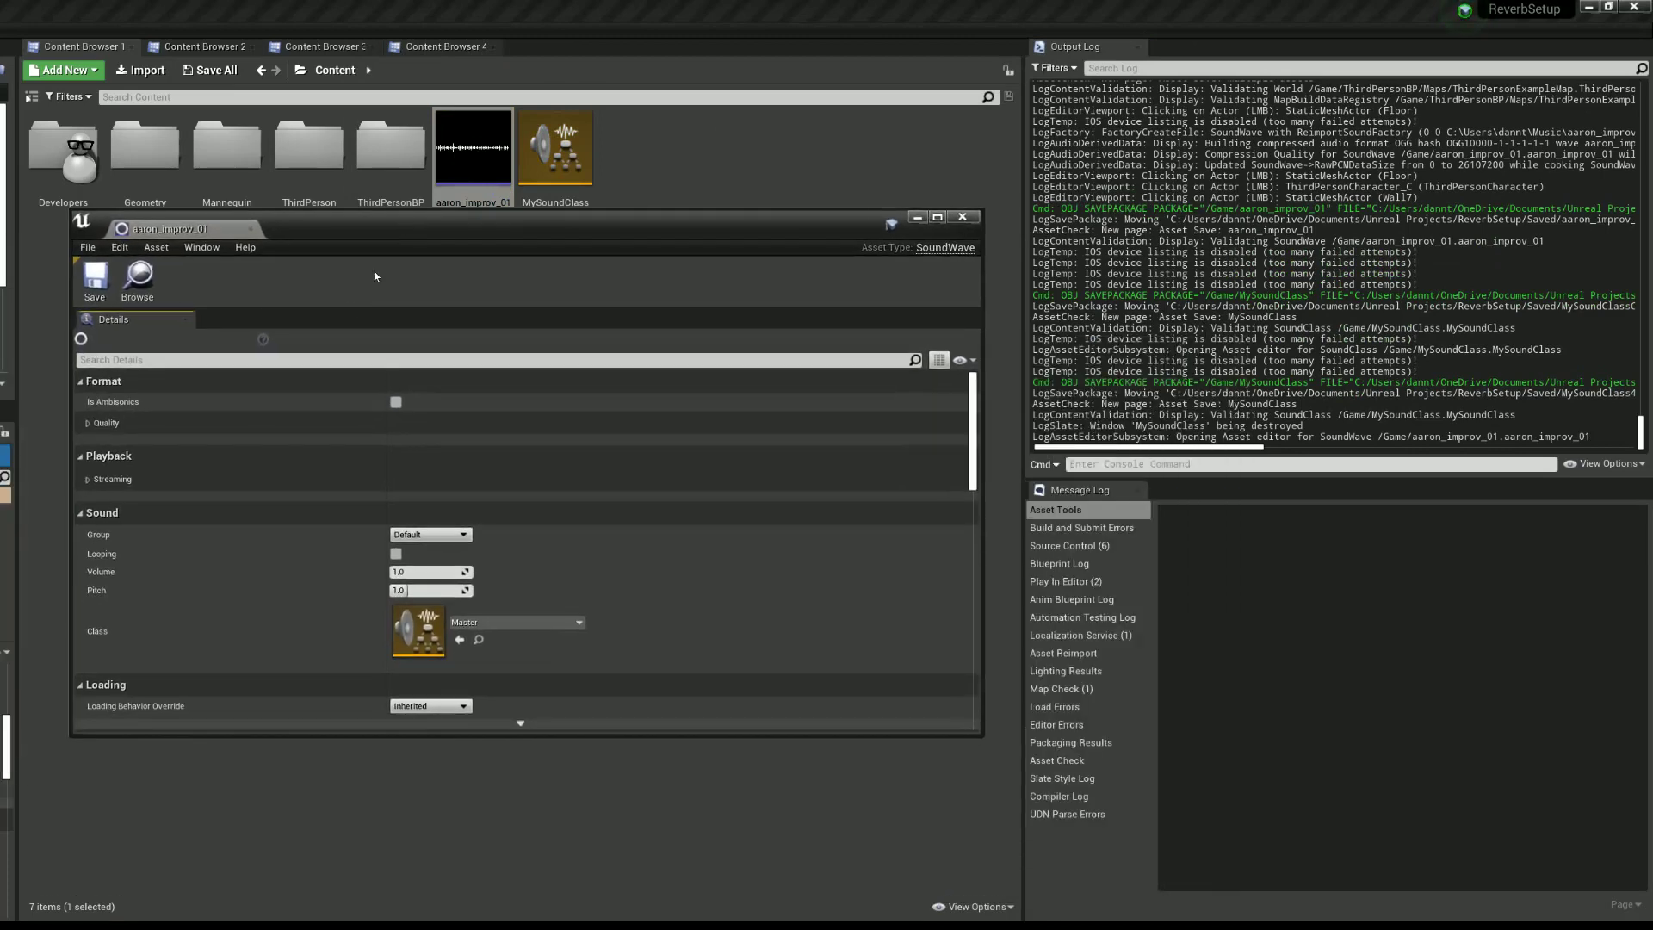
left_click(395, 553)
left_click(95, 277)
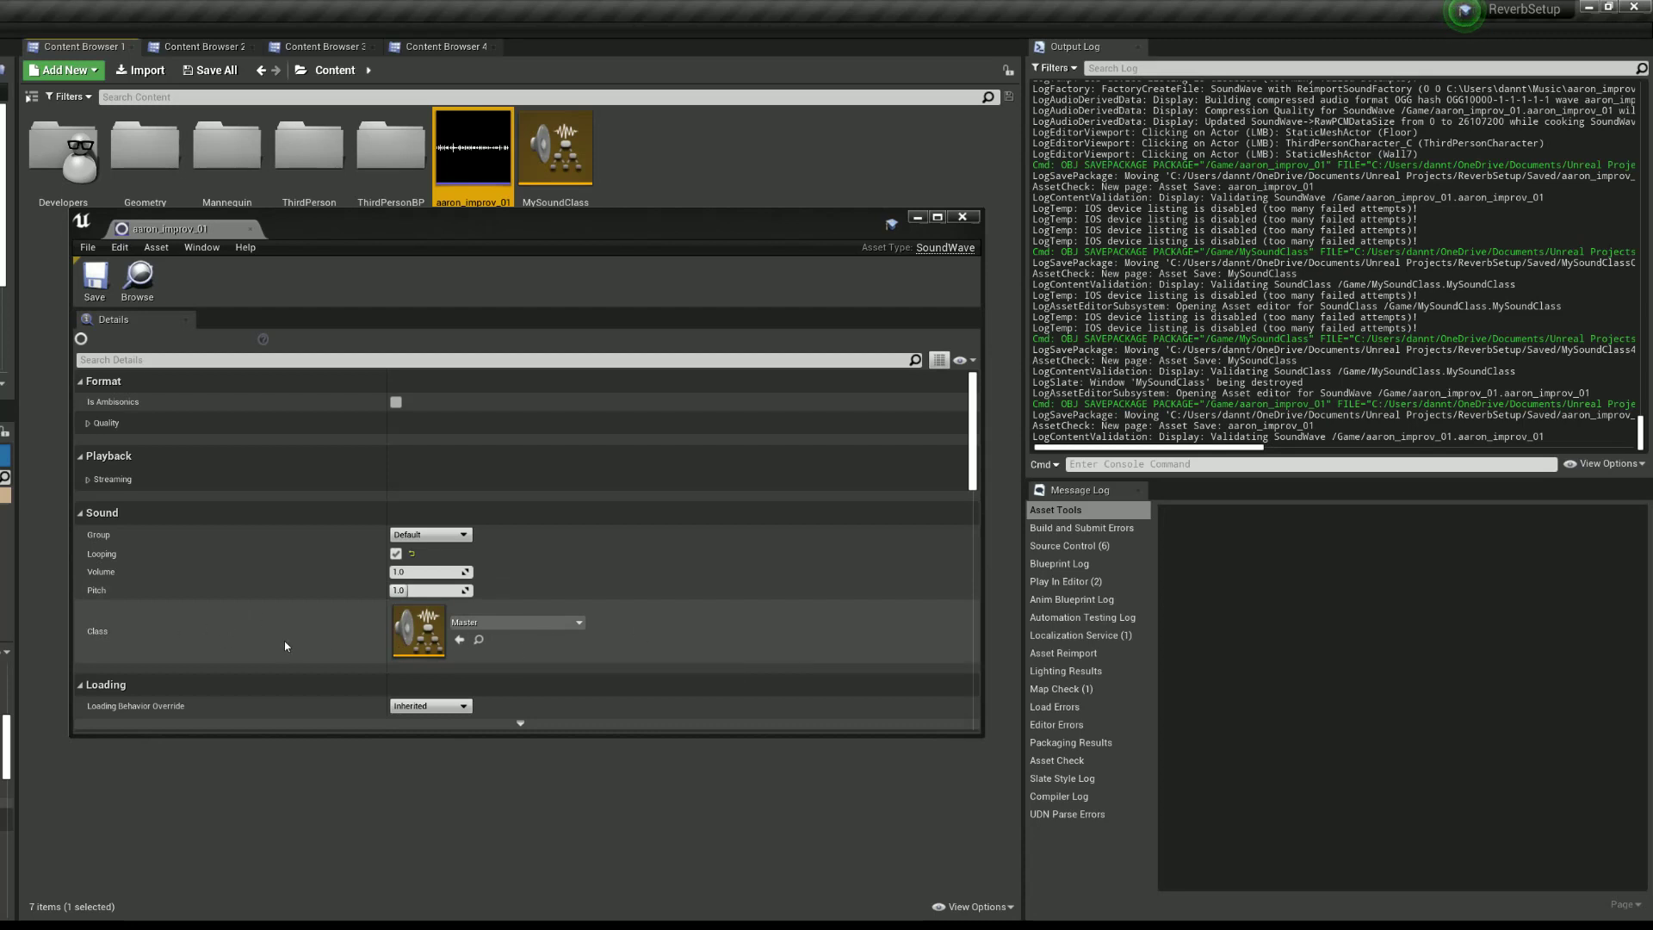
Step: Assign MySoundClass as the sound class of aaron_improv_01, then save and close the sound wave
left_click_drag(553, 228, 554, 267)
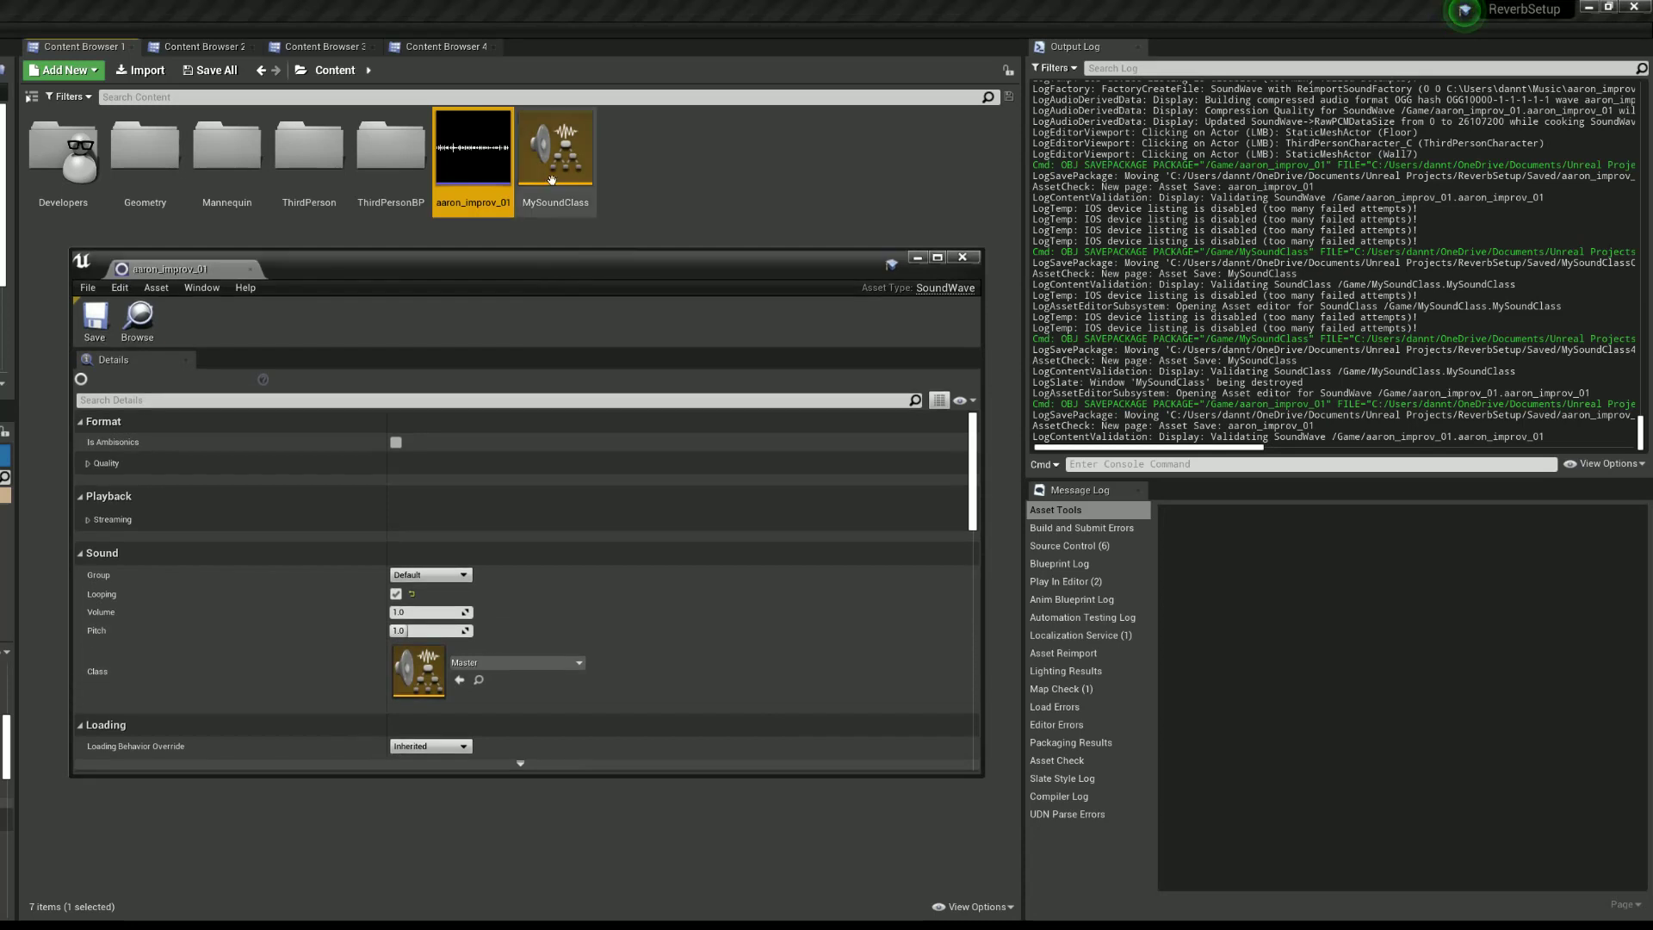
left_click_drag(555, 150, 509, 673)
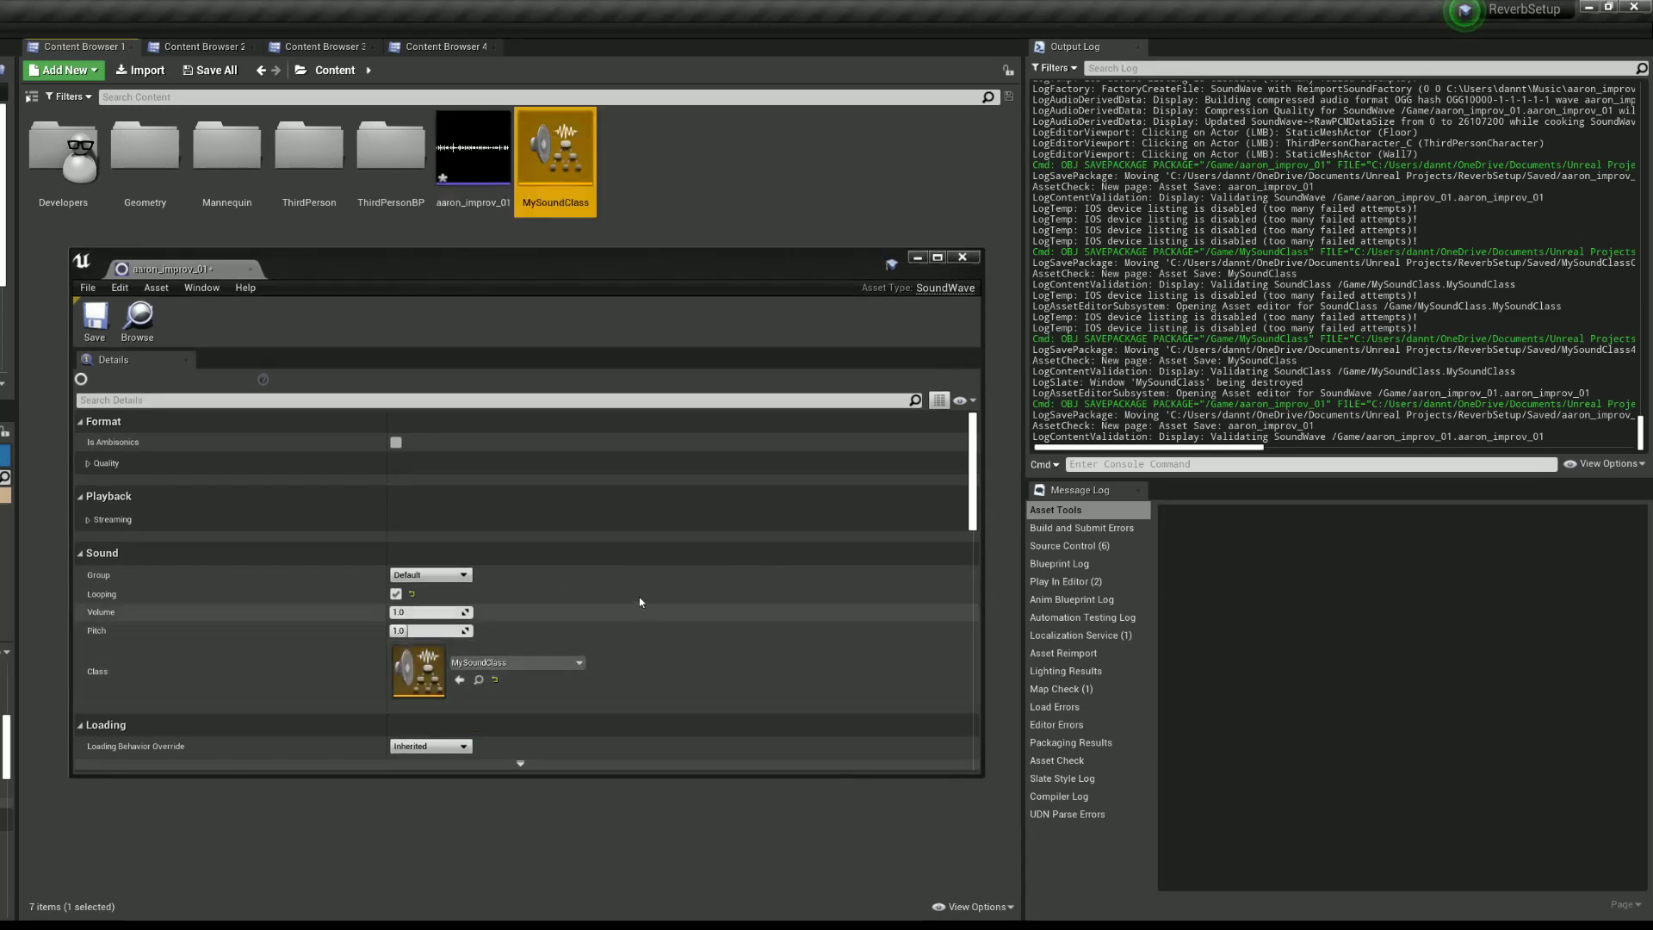
left_click(95, 318)
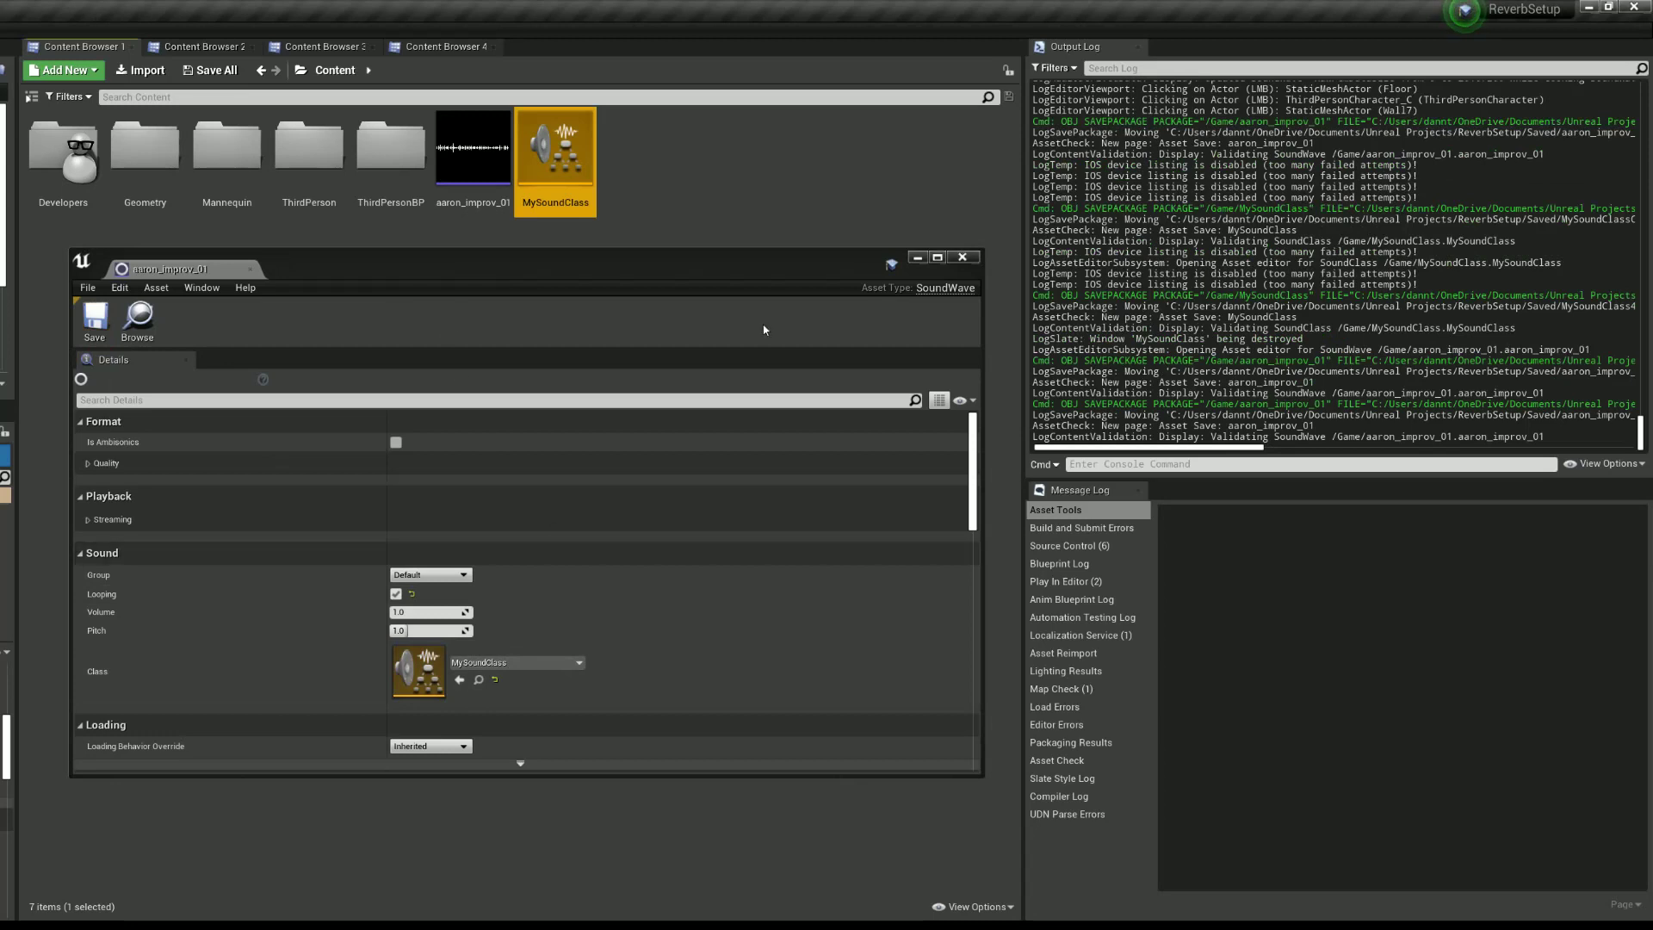
left_click(962, 258)
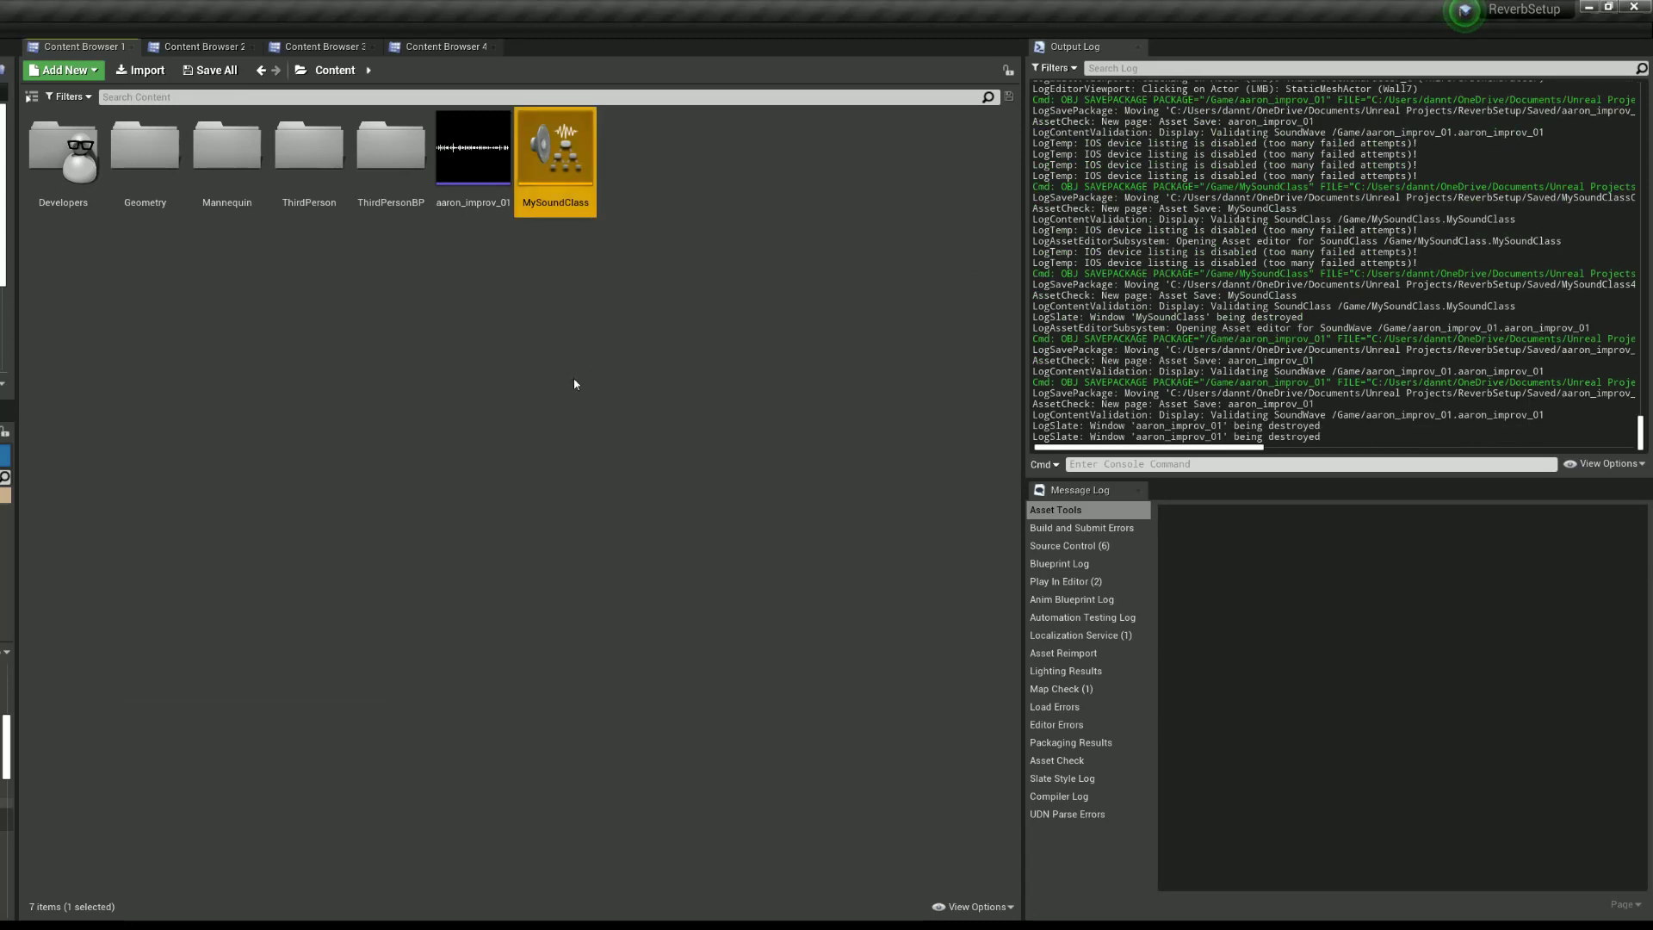
left_click(571, 377)
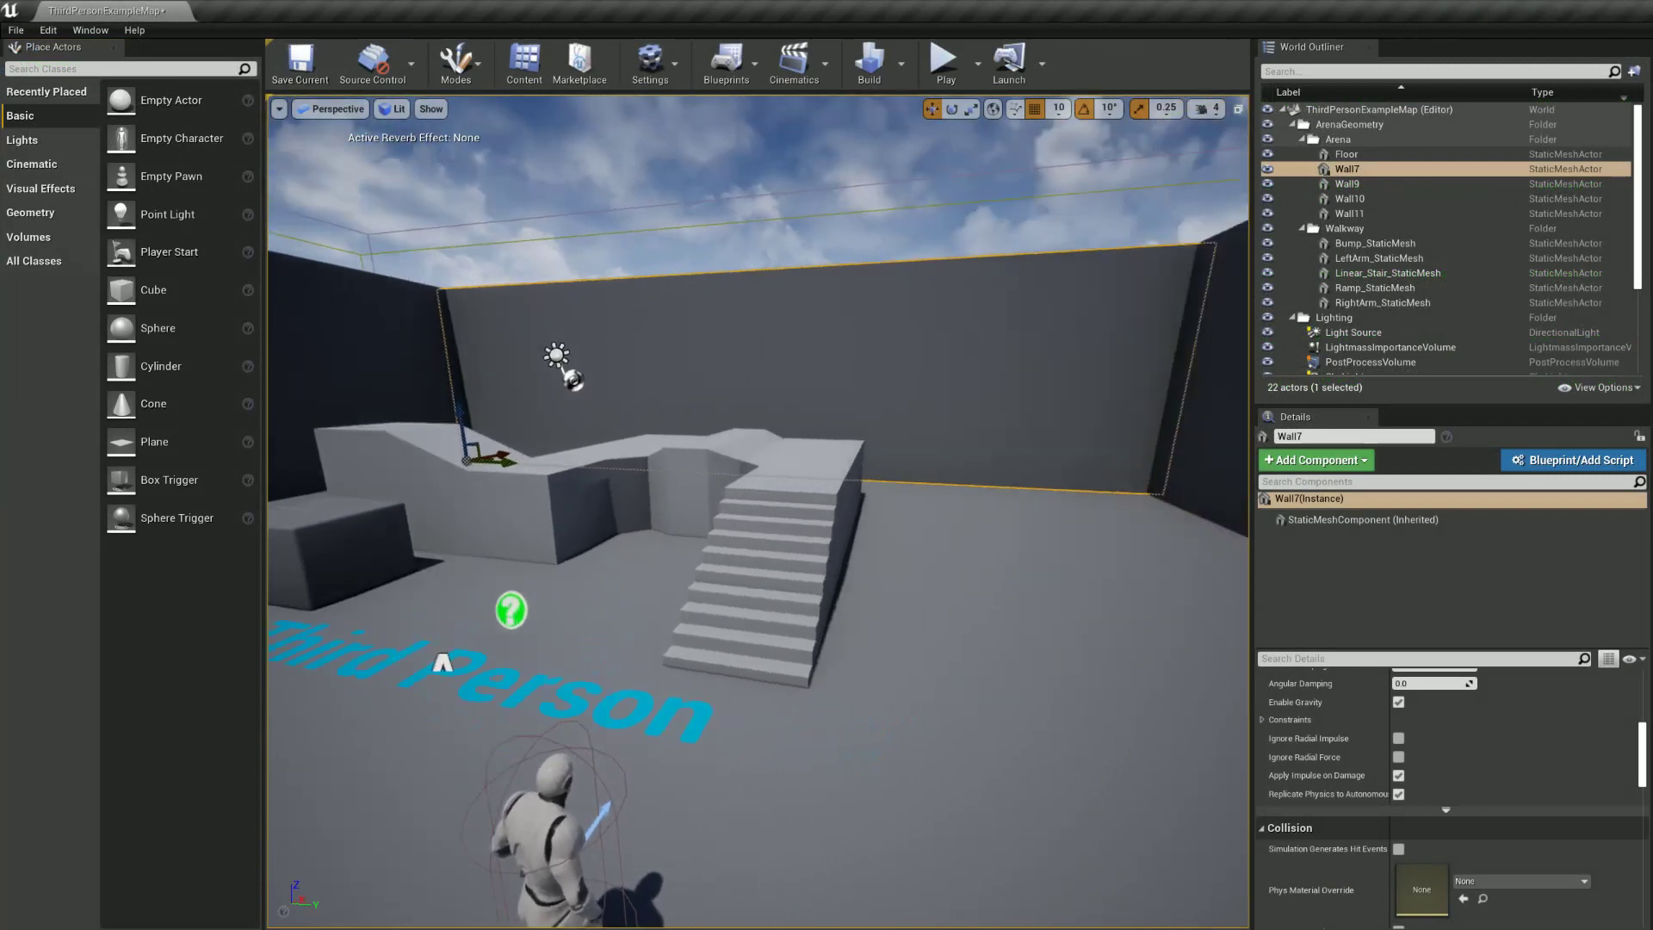
Step: Open the World Settings of the level and widen their panel to make the property names readable
right_click_drag(758, 511, 843, 511)
right_click_drag(972, 342, 960, 342)
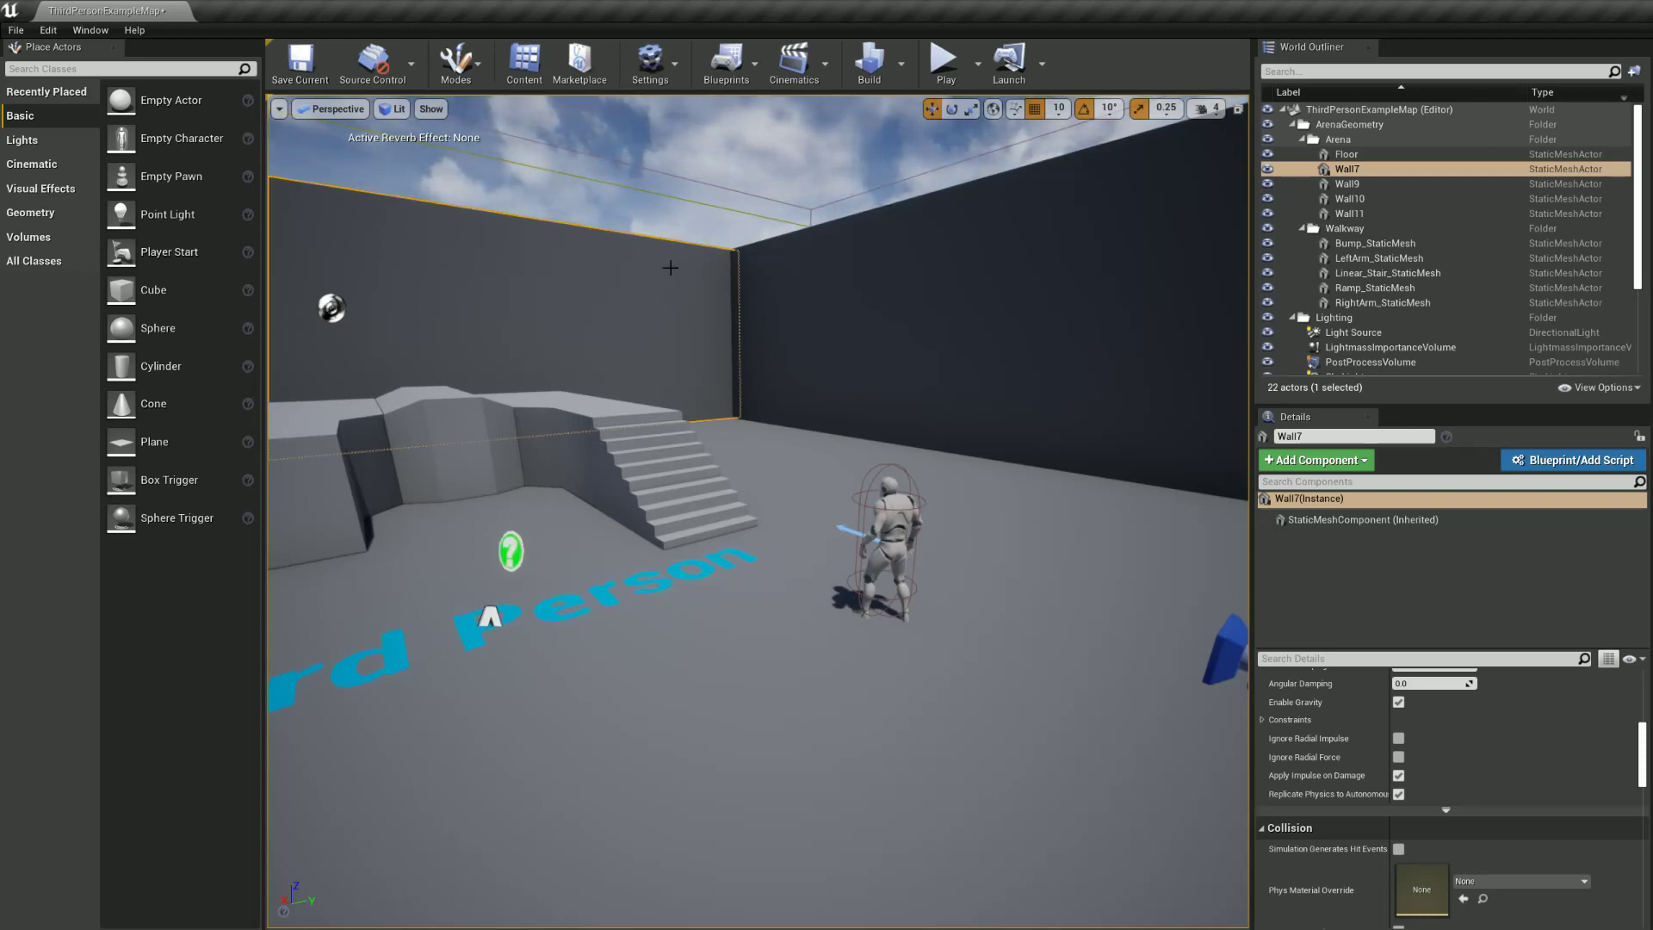
left_click(649, 65)
left_click(689, 106)
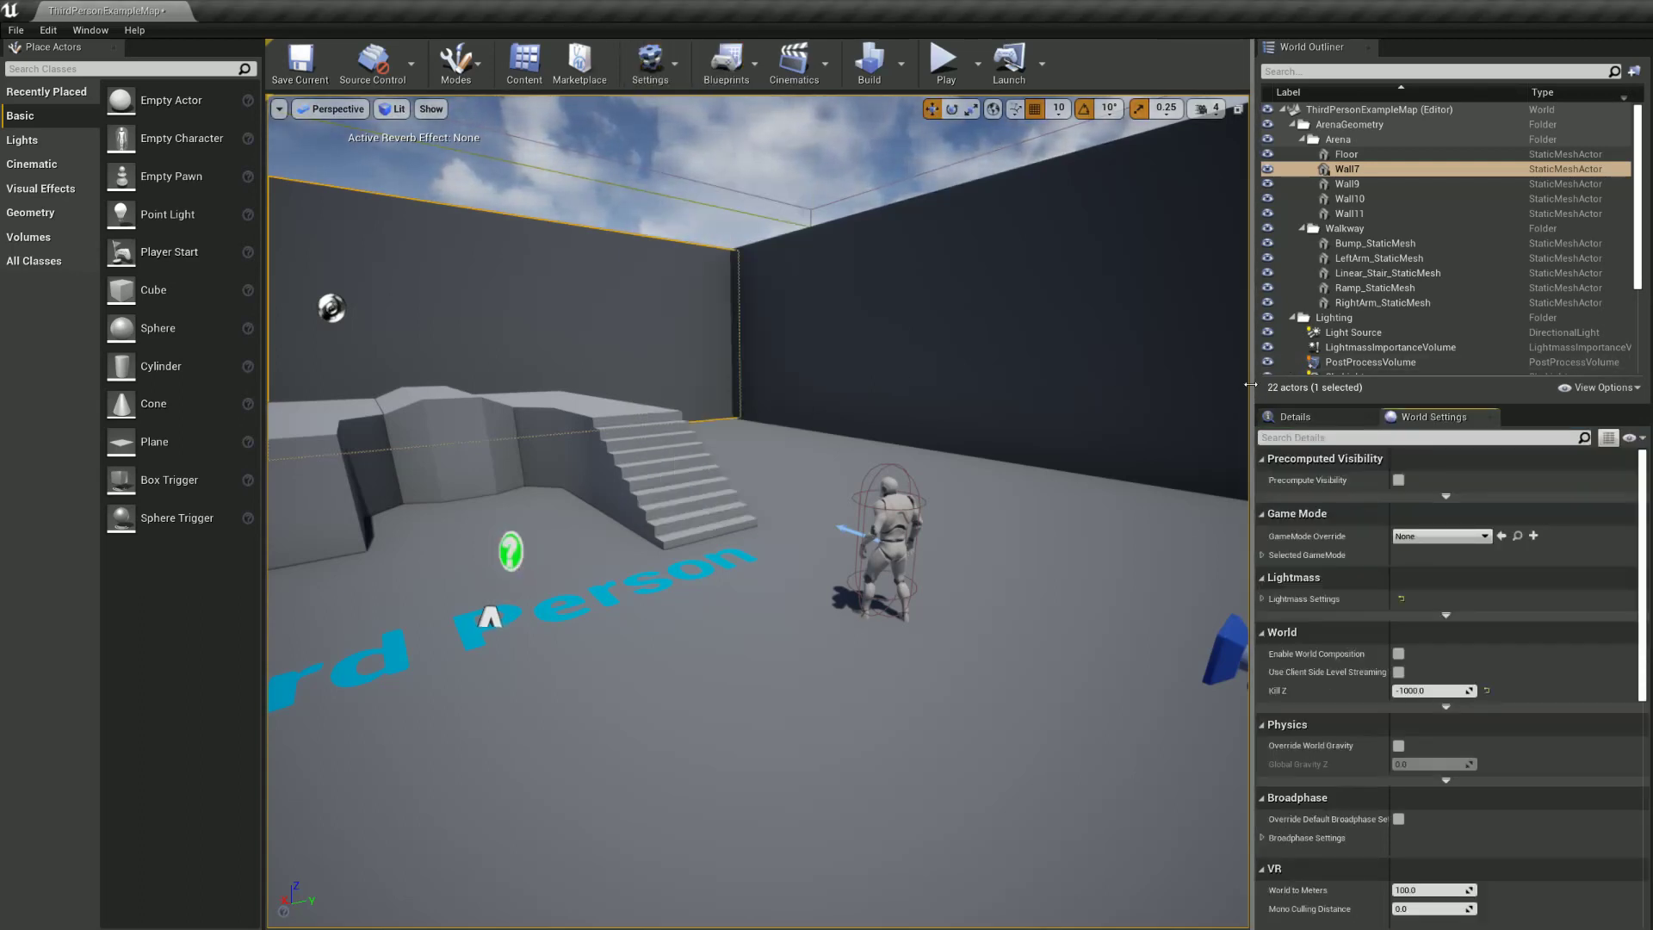
left_click_drag(1239, 379, 1158, 379)
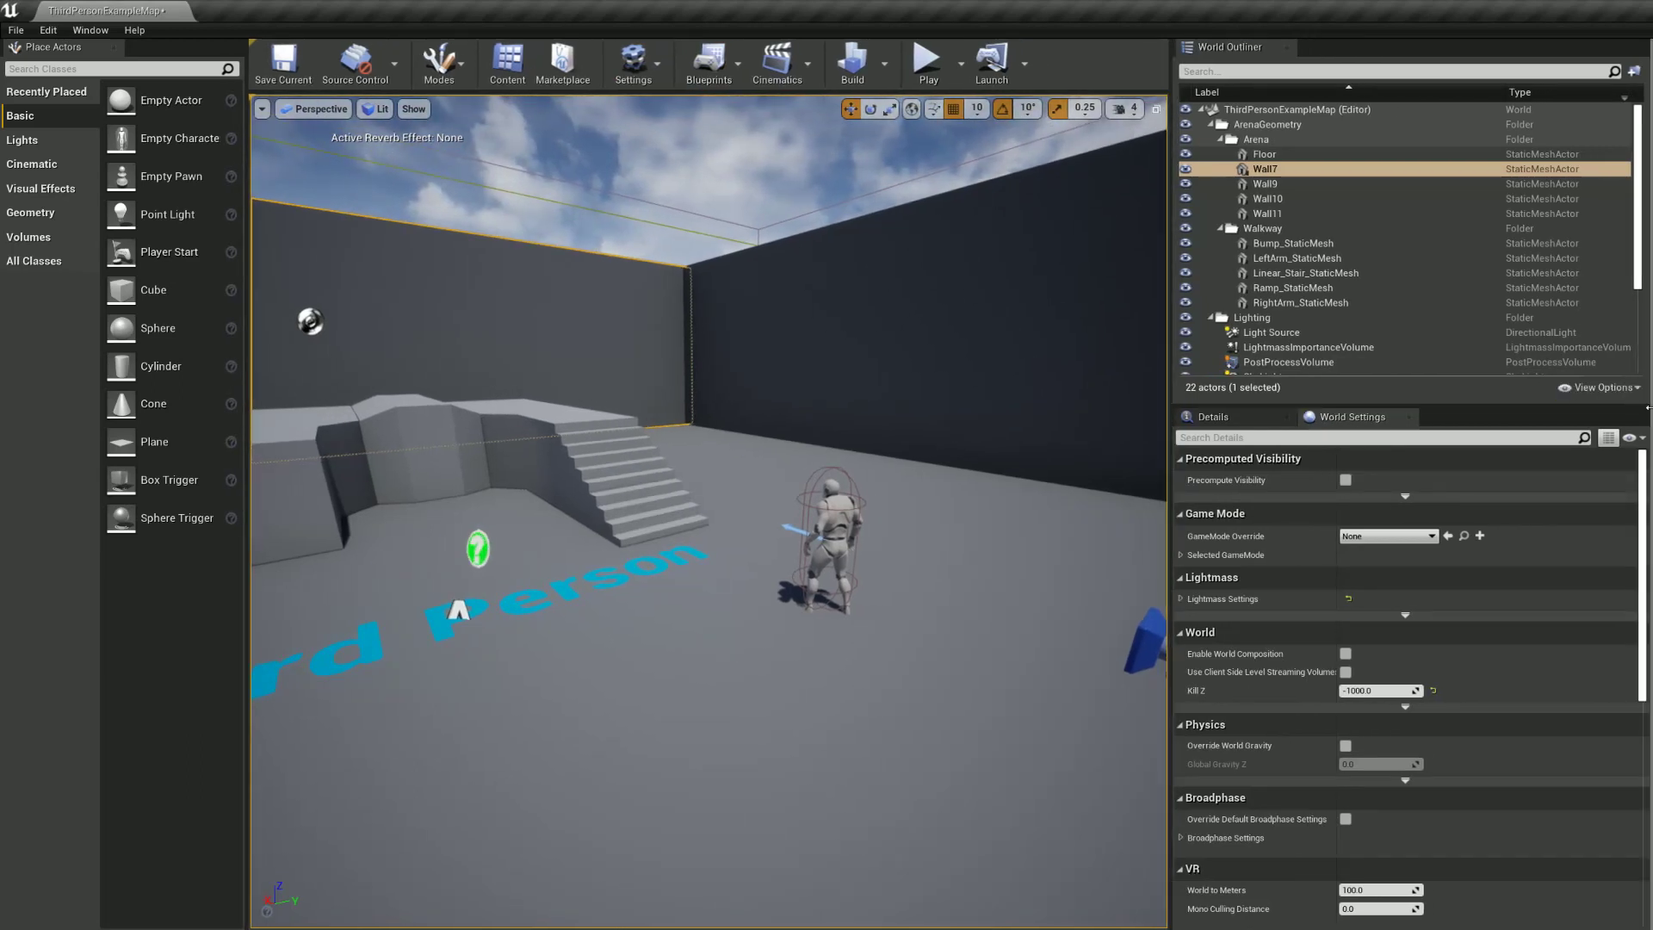
Step: Resize the World Settings panel and find the Default Reverb Settings in its Audio section
left_click_drag(1649, 410, 1573, 413)
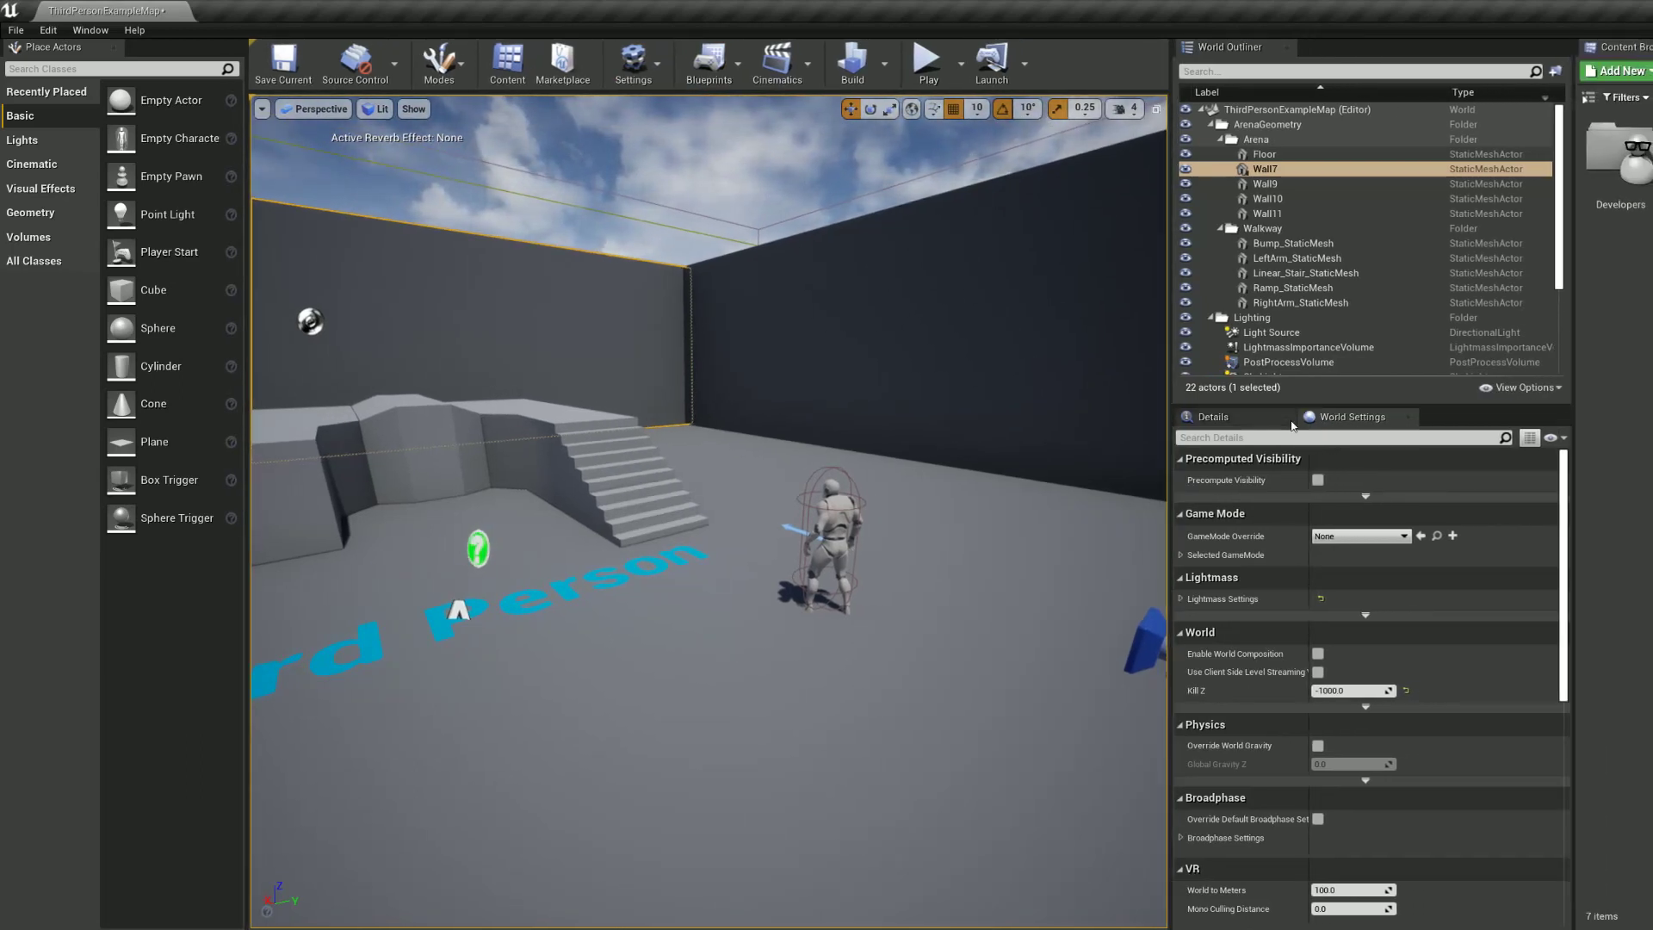
left_click_drag(1171, 437, 1154, 437)
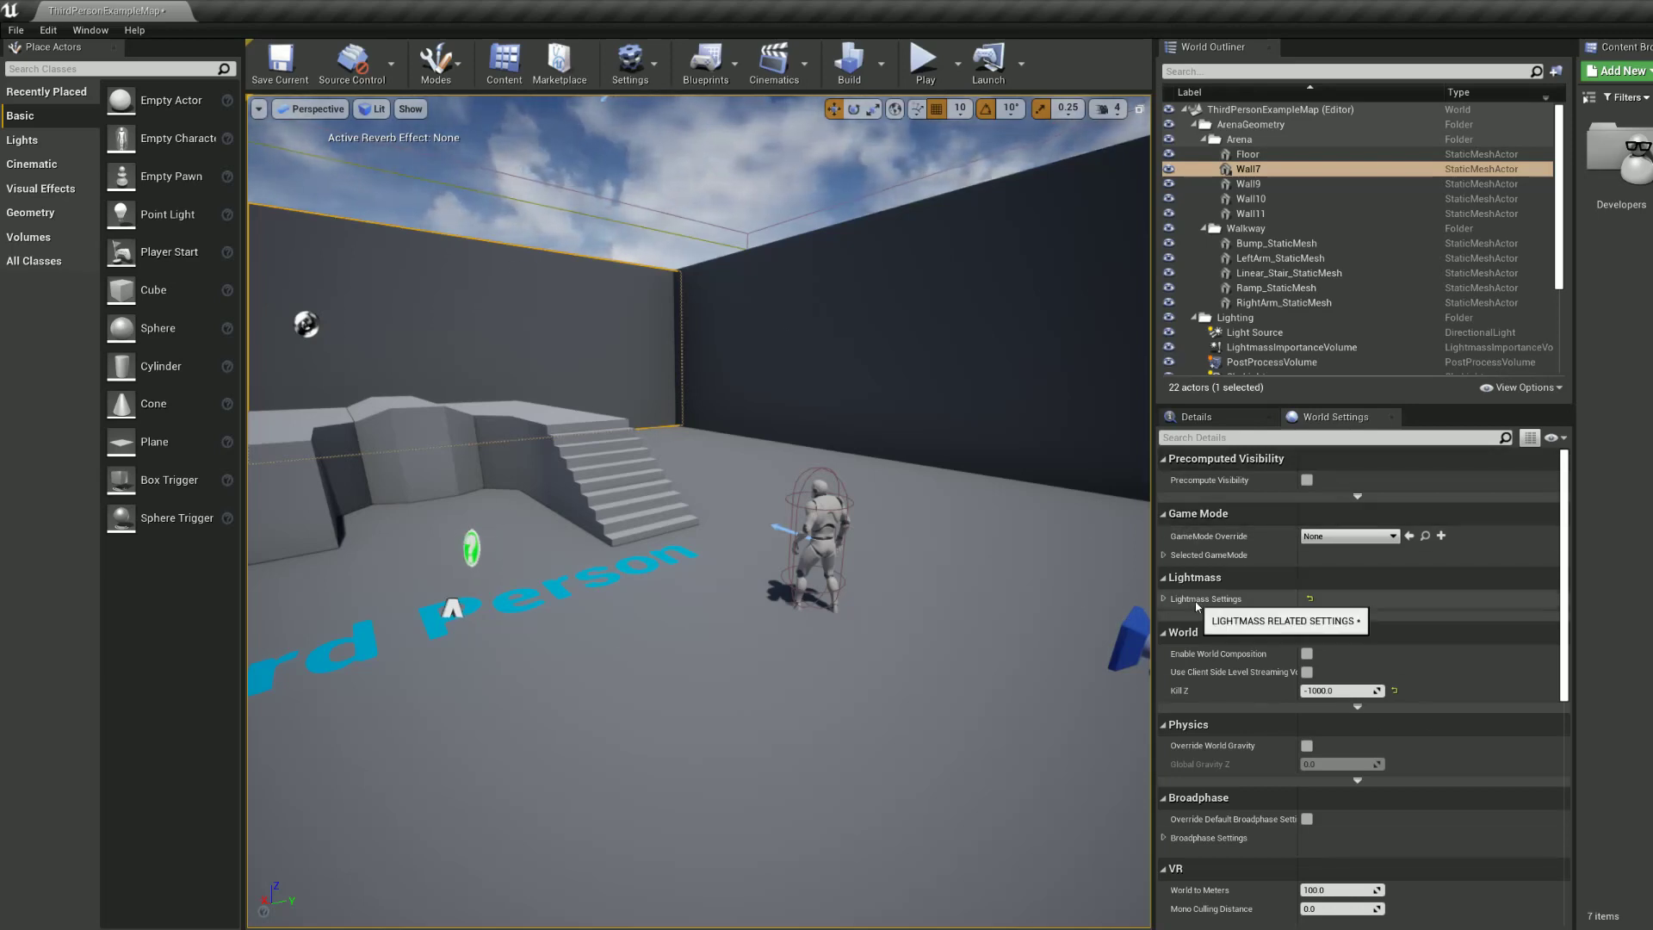
scroll(1219, 621, "down", 2)
scroll(1219, 621, "down", 4)
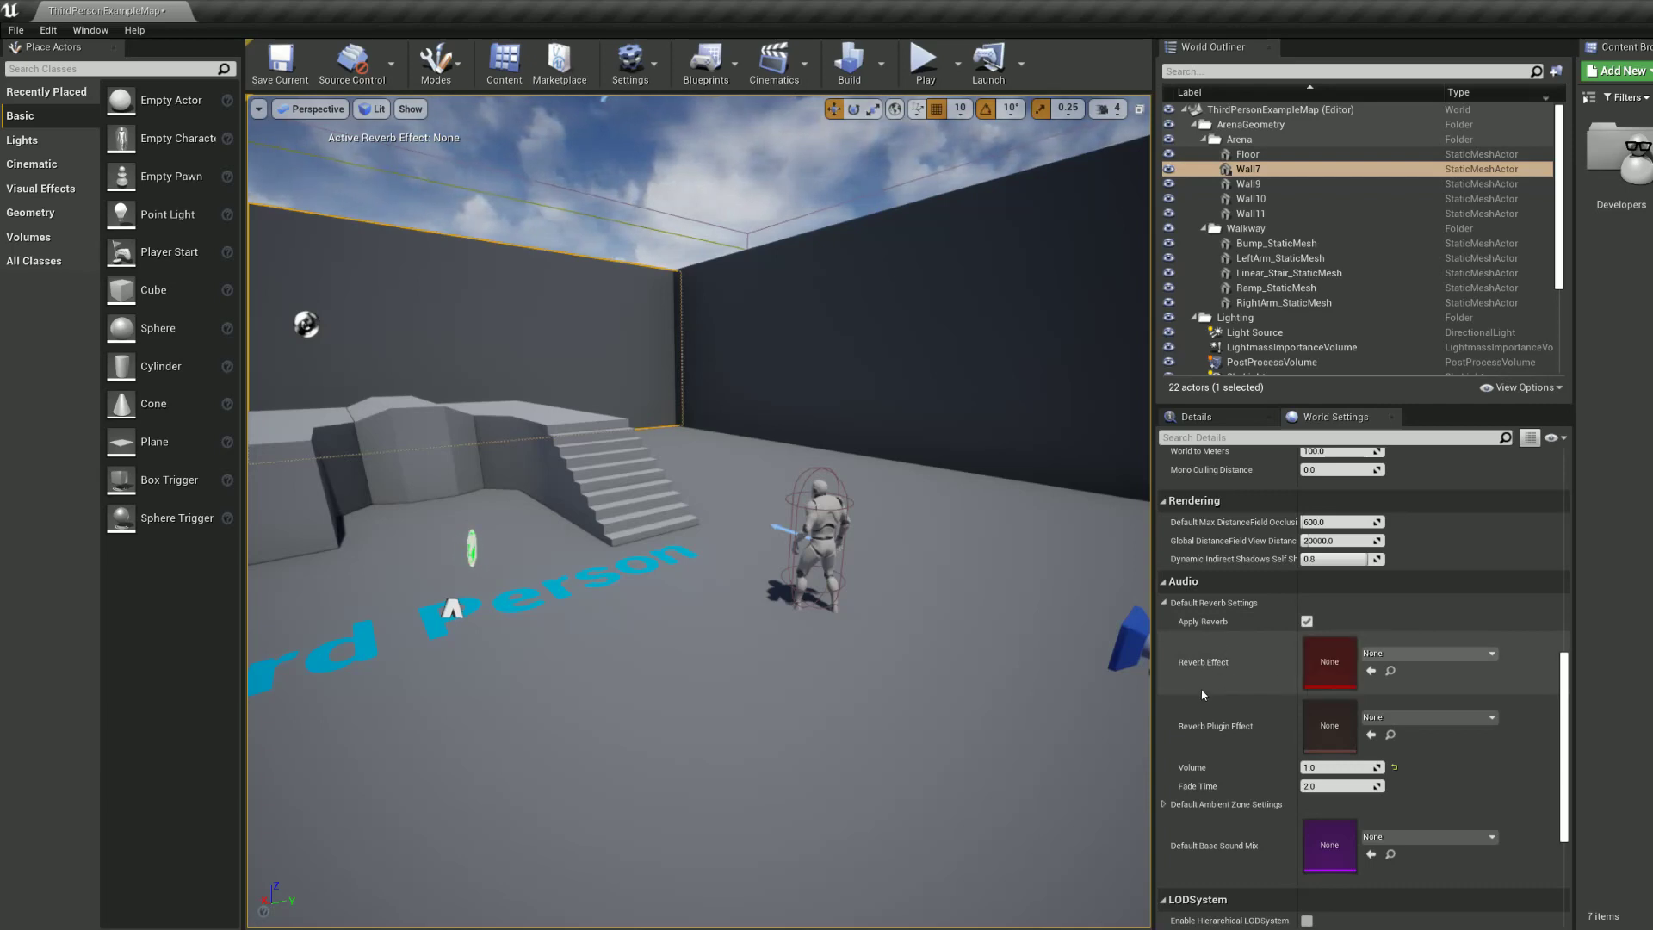
mouse_move(1242, 732)
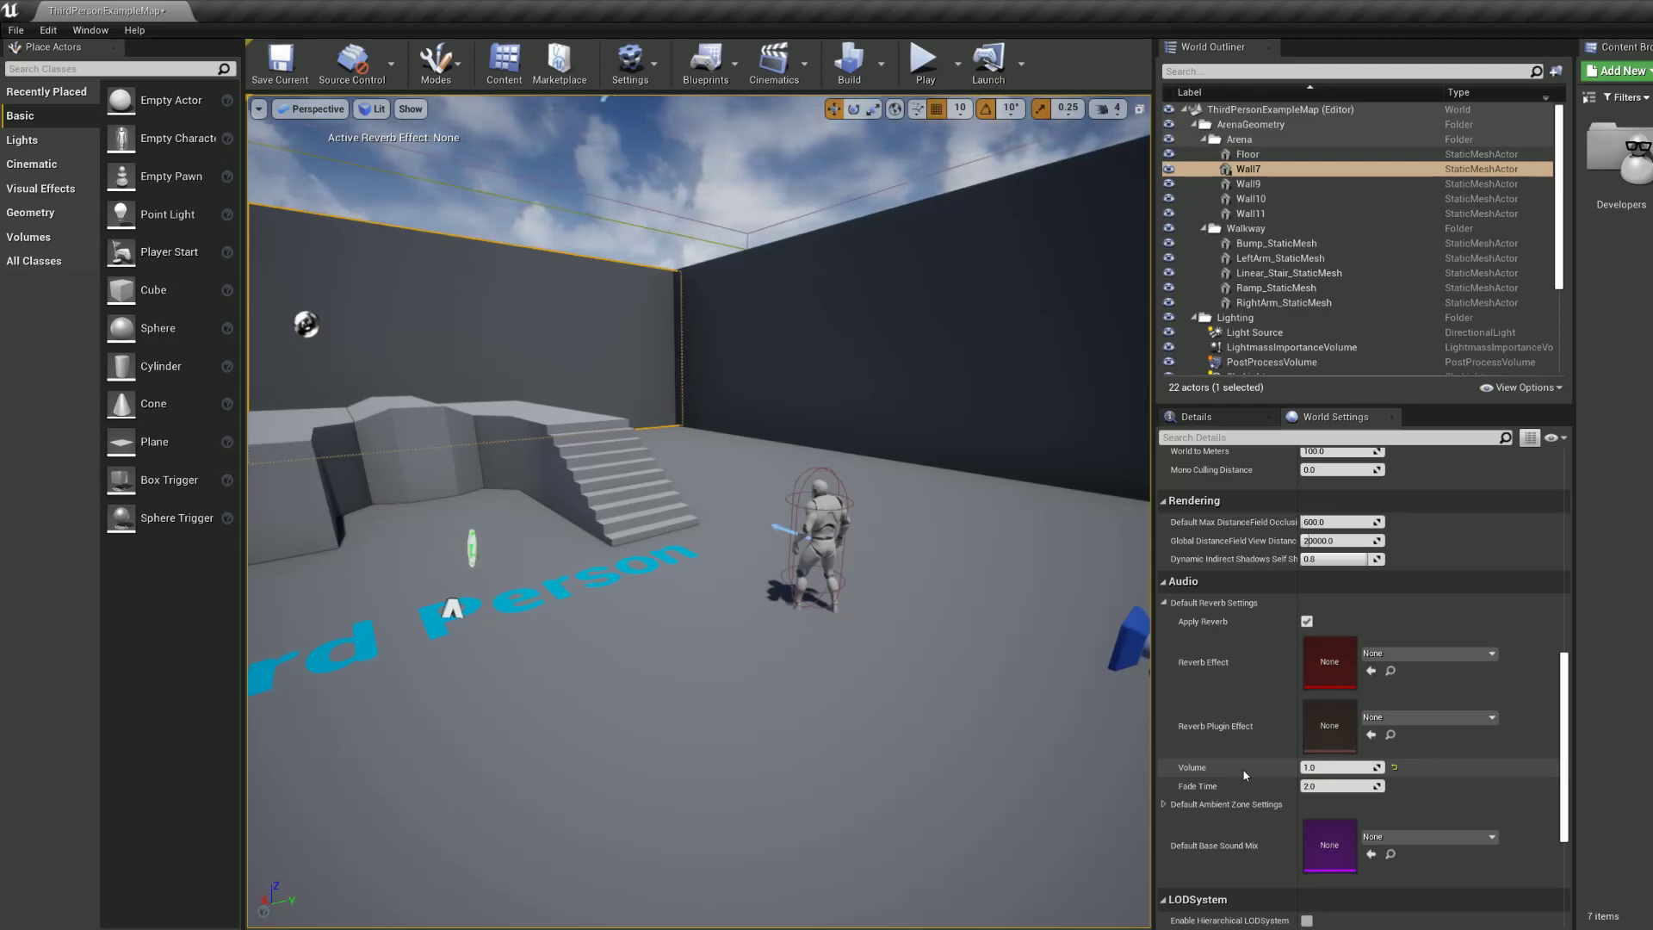
Step: Reset the Volume of the level's Default Reverb Settings to its default, then set it back to 1.0
left_click(1340, 766)
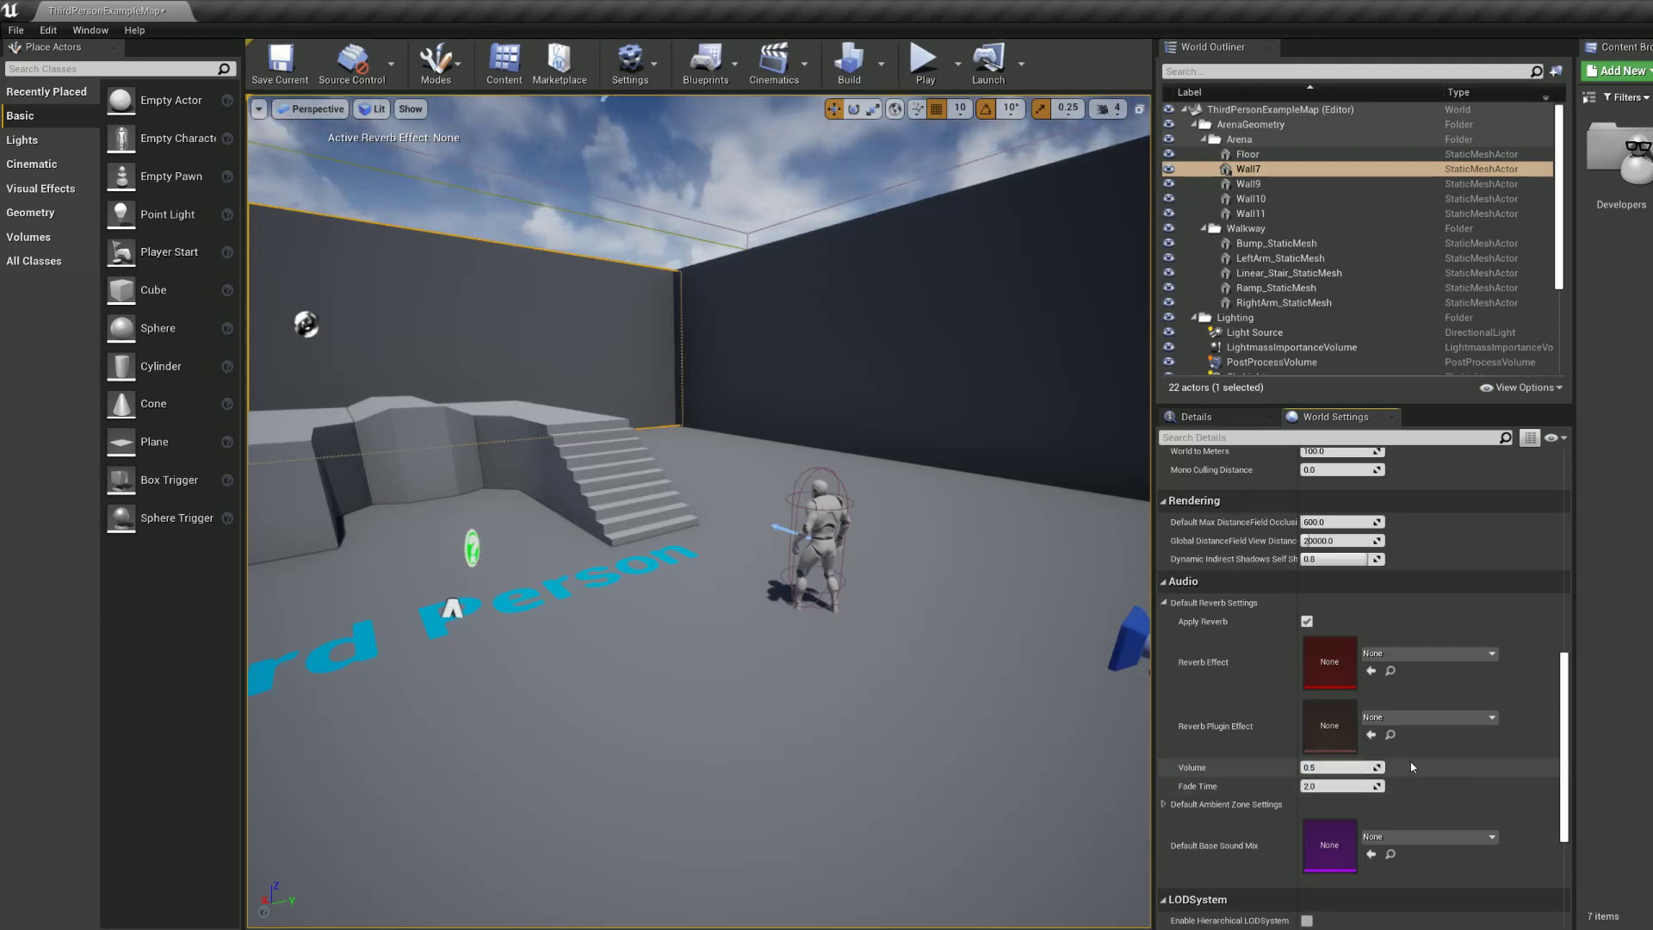
left_click(1394, 767)
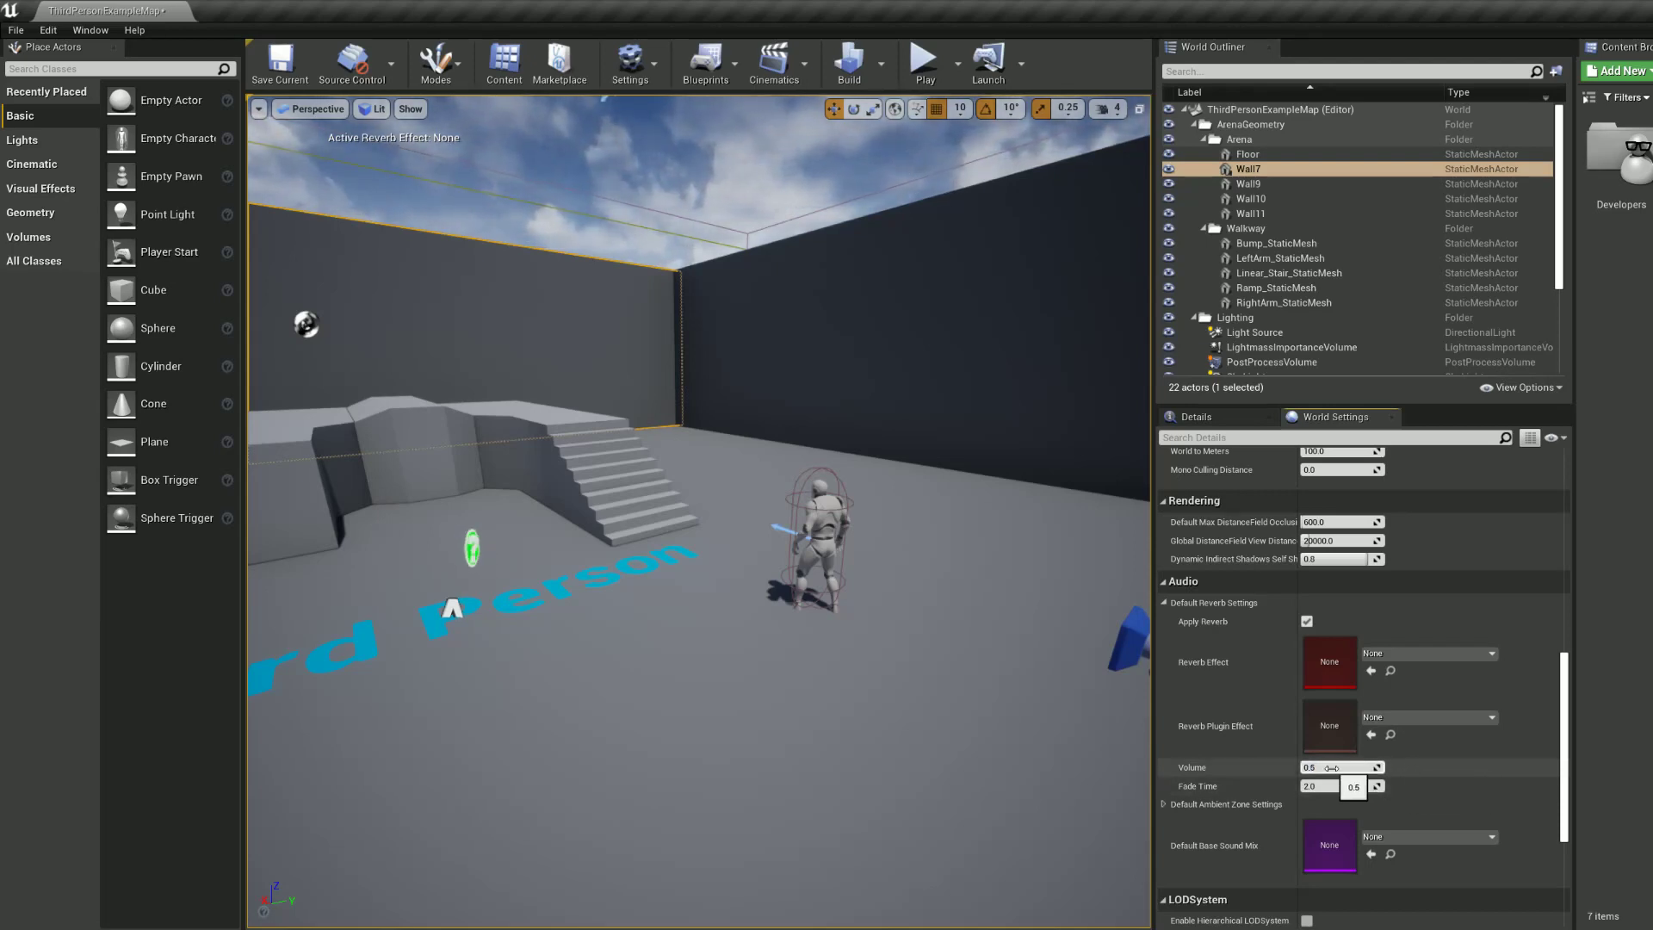
left_click(1330, 767)
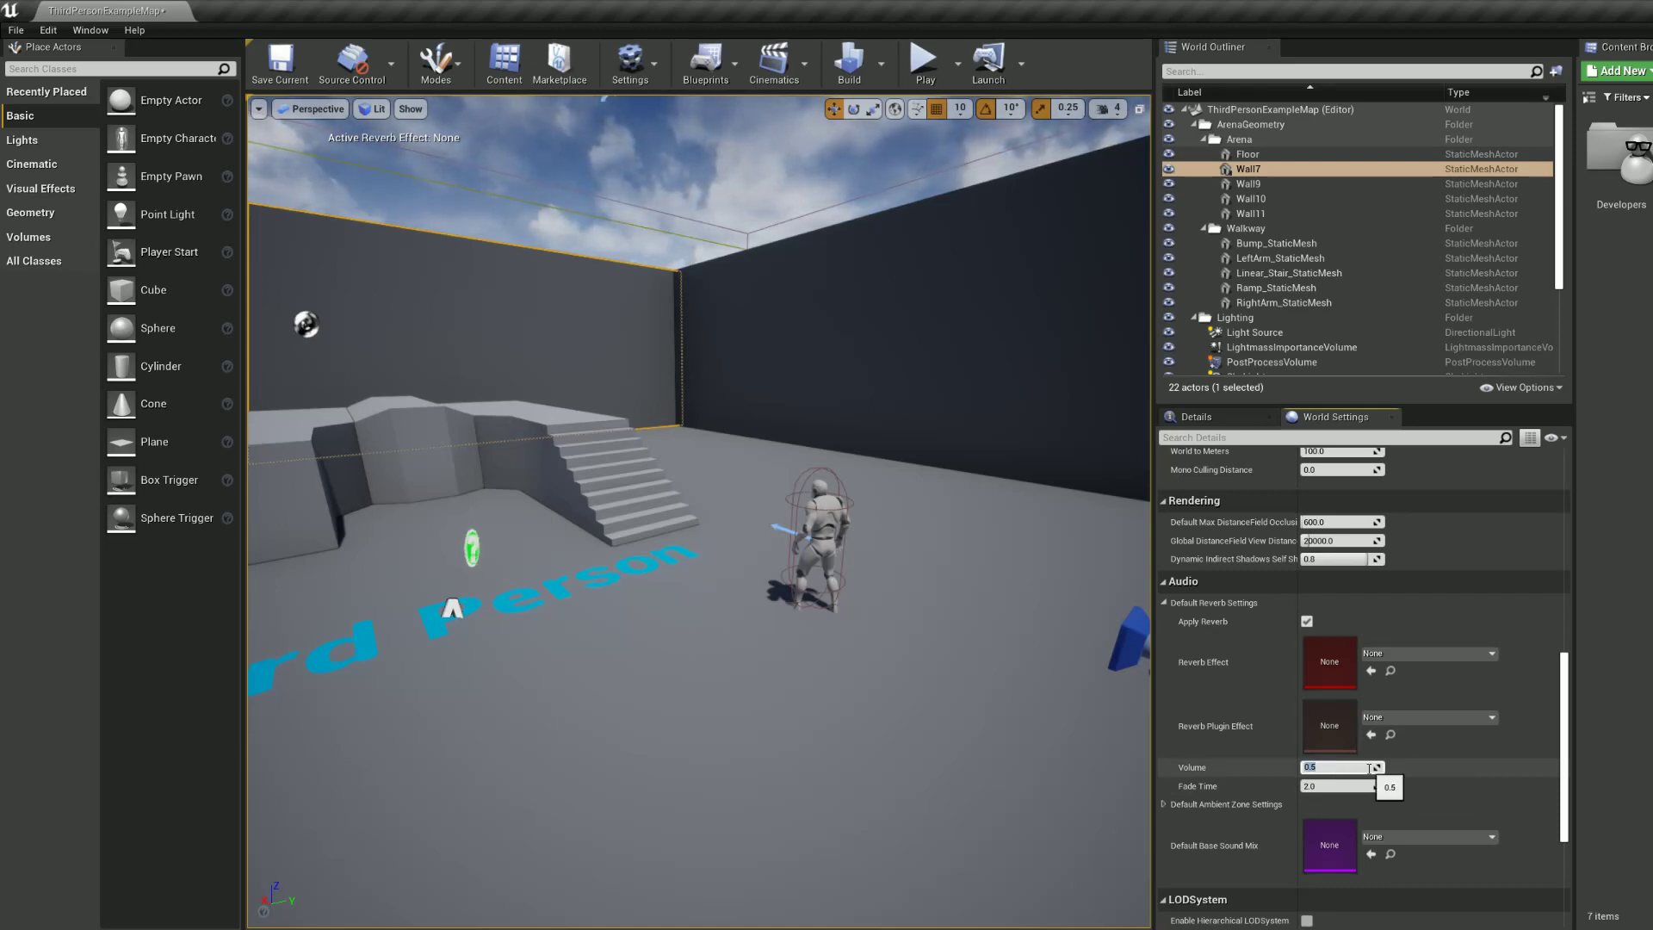
type("1")
key("Return")
left_click(1425, 765)
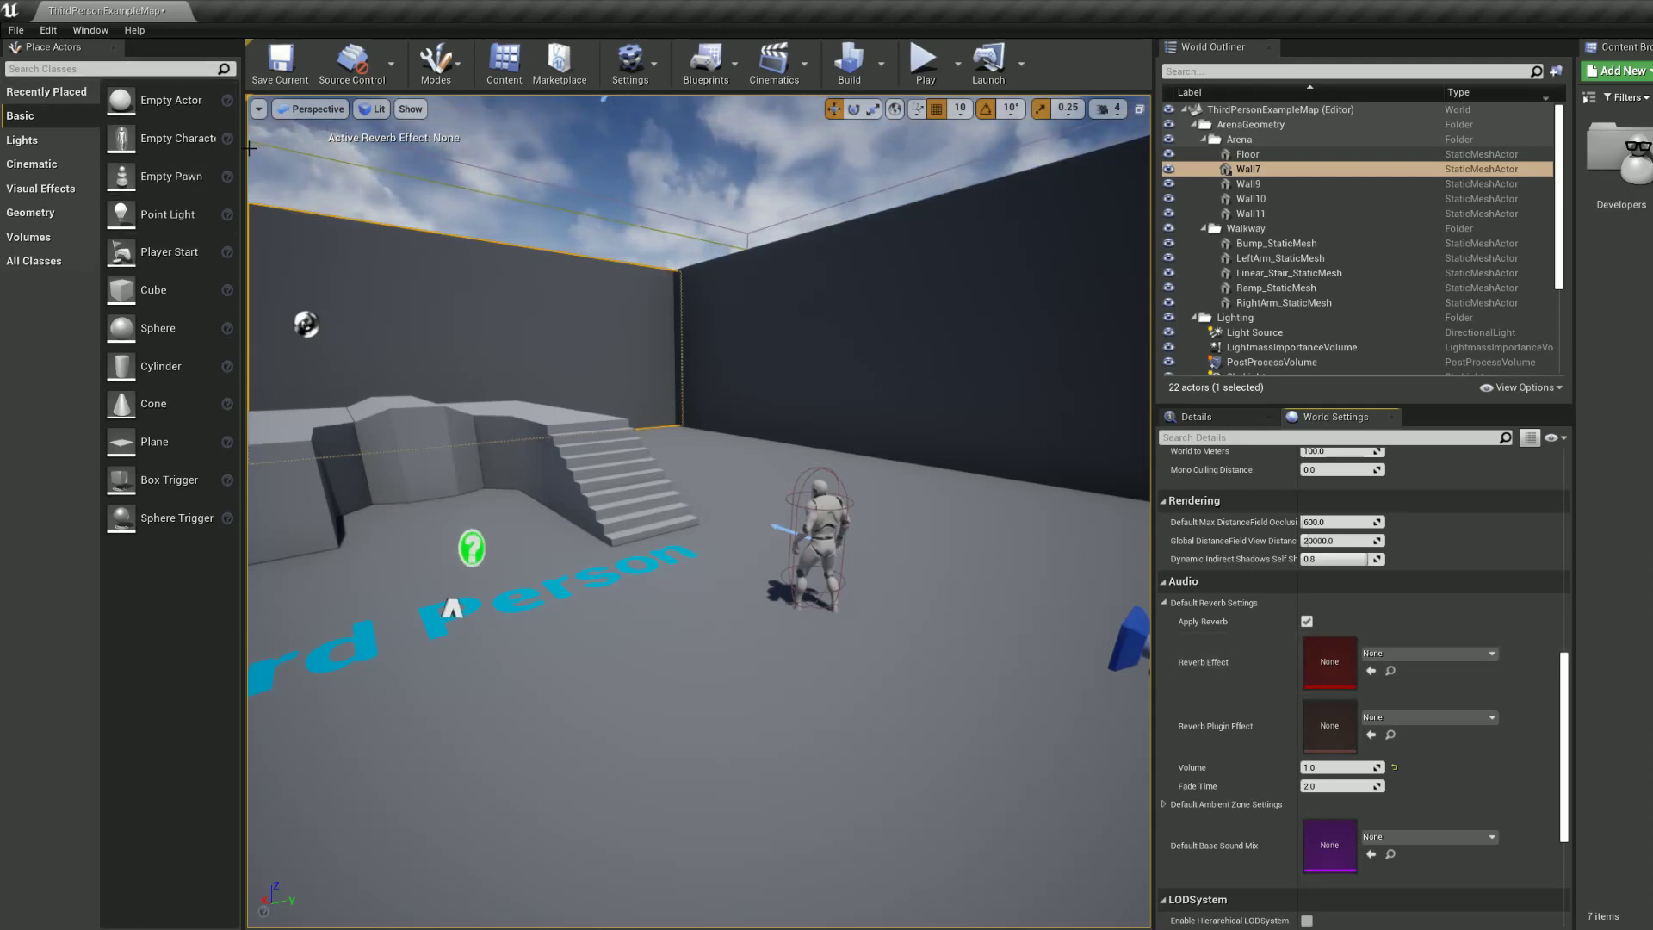
Step: Find the Audio Volume actor, place one on the floor of the level and frame it in the view
left_click_drag(250, 149, 292, 148)
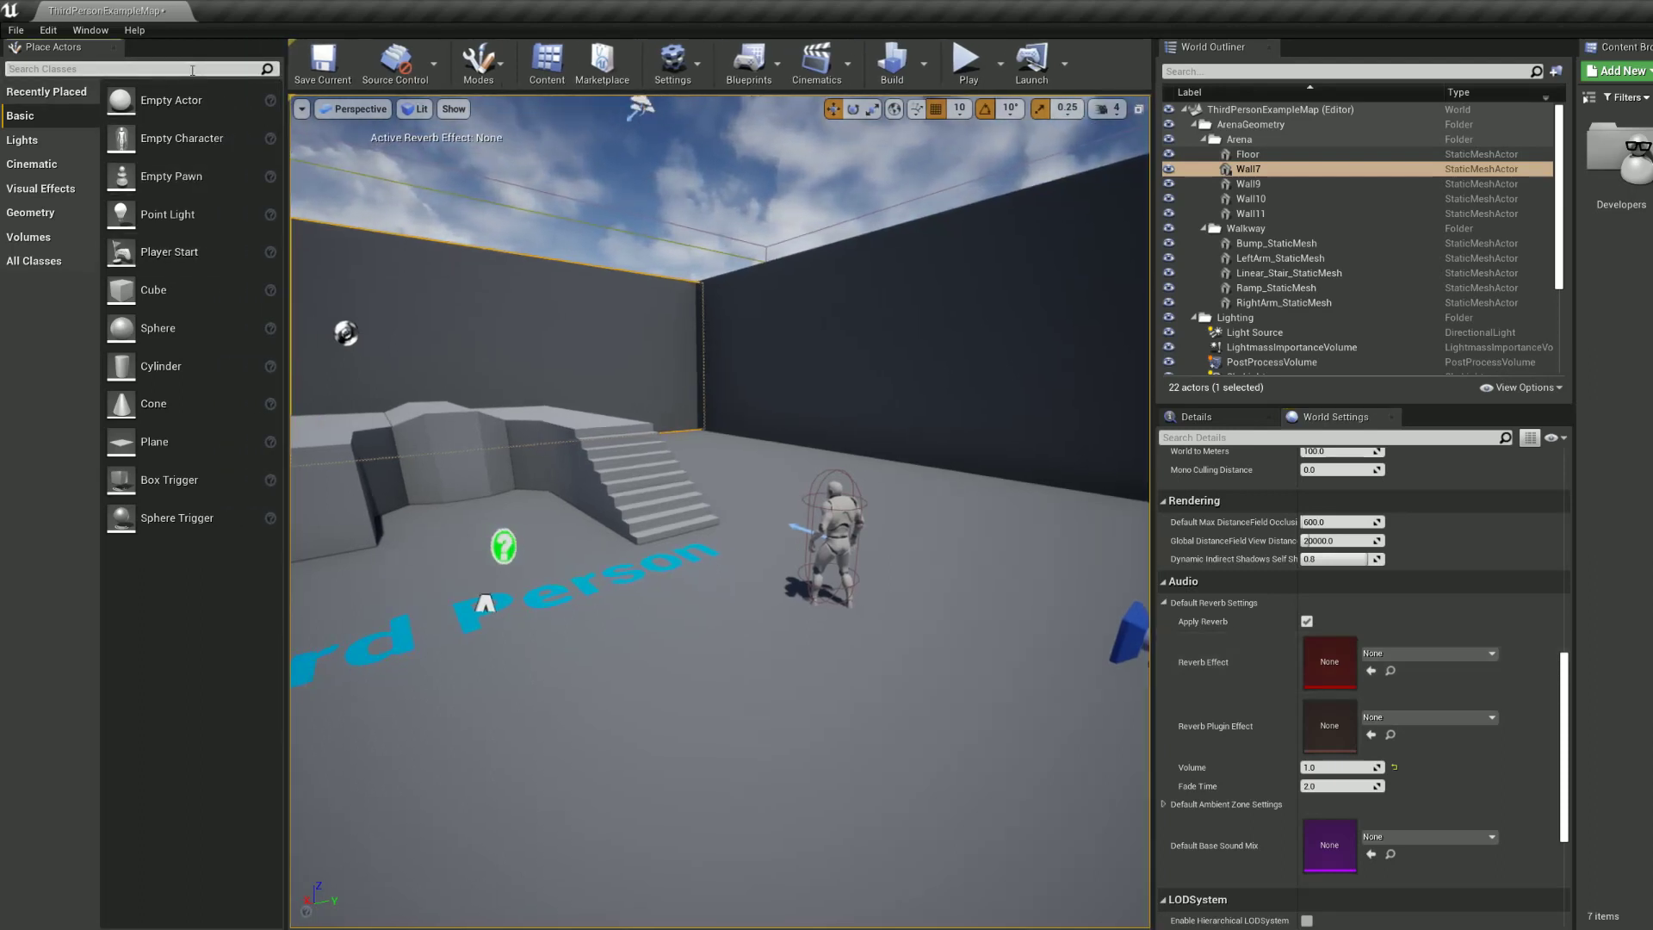
left_click(192, 69)
type("audio")
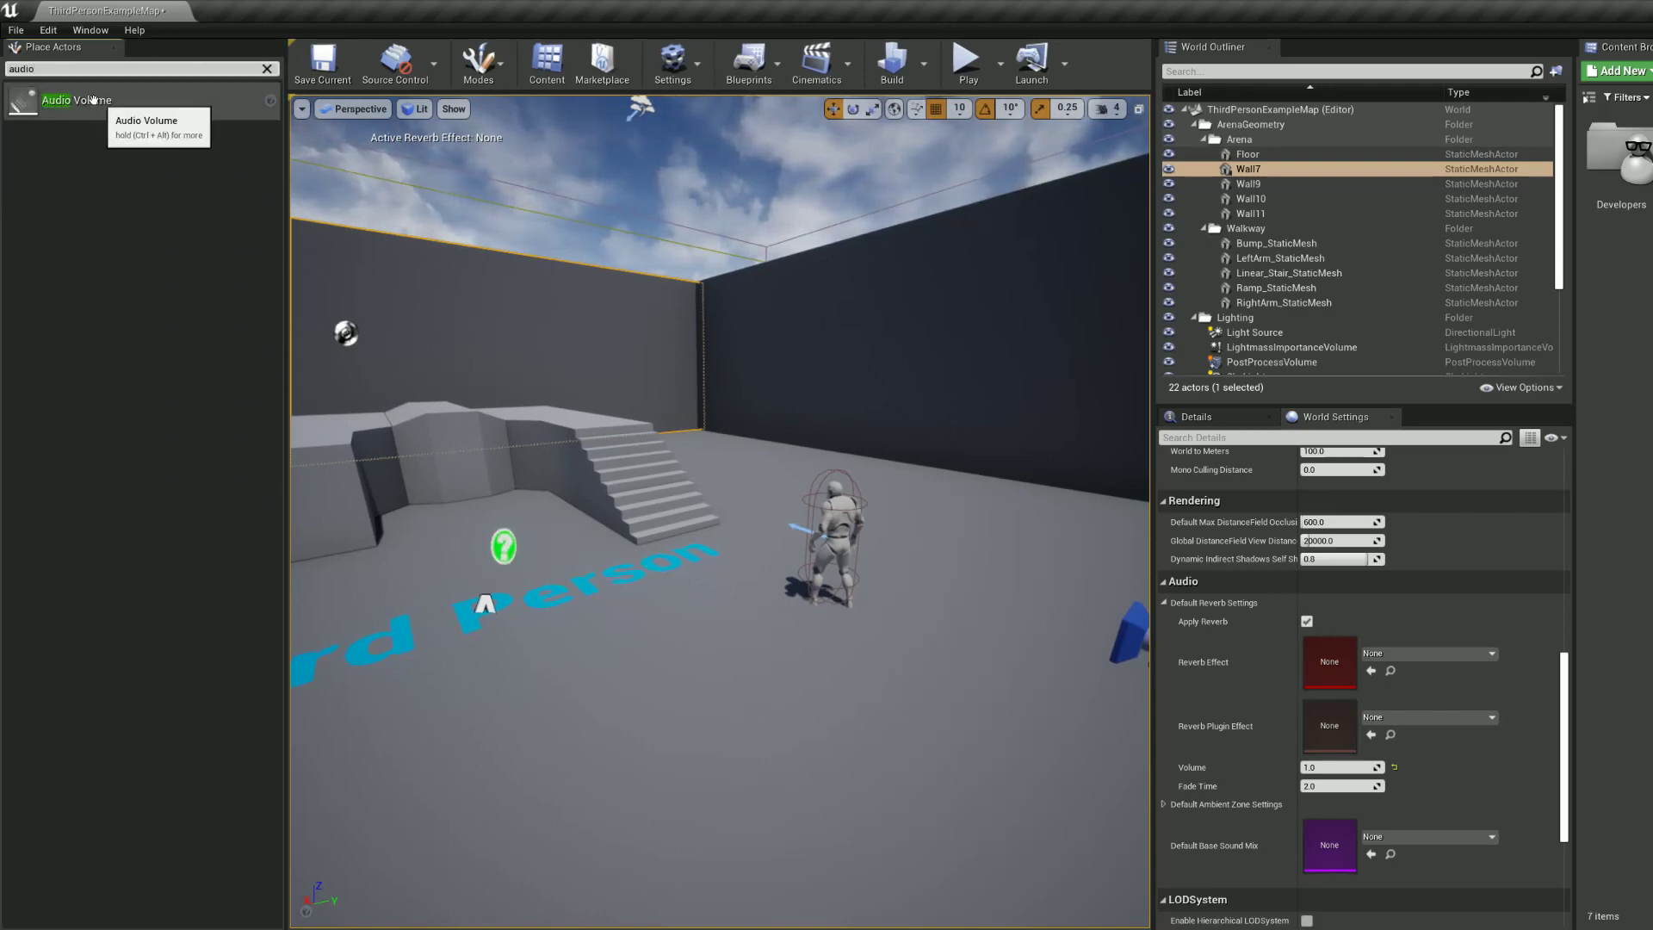
left_click_drag(93, 100, 564, 652)
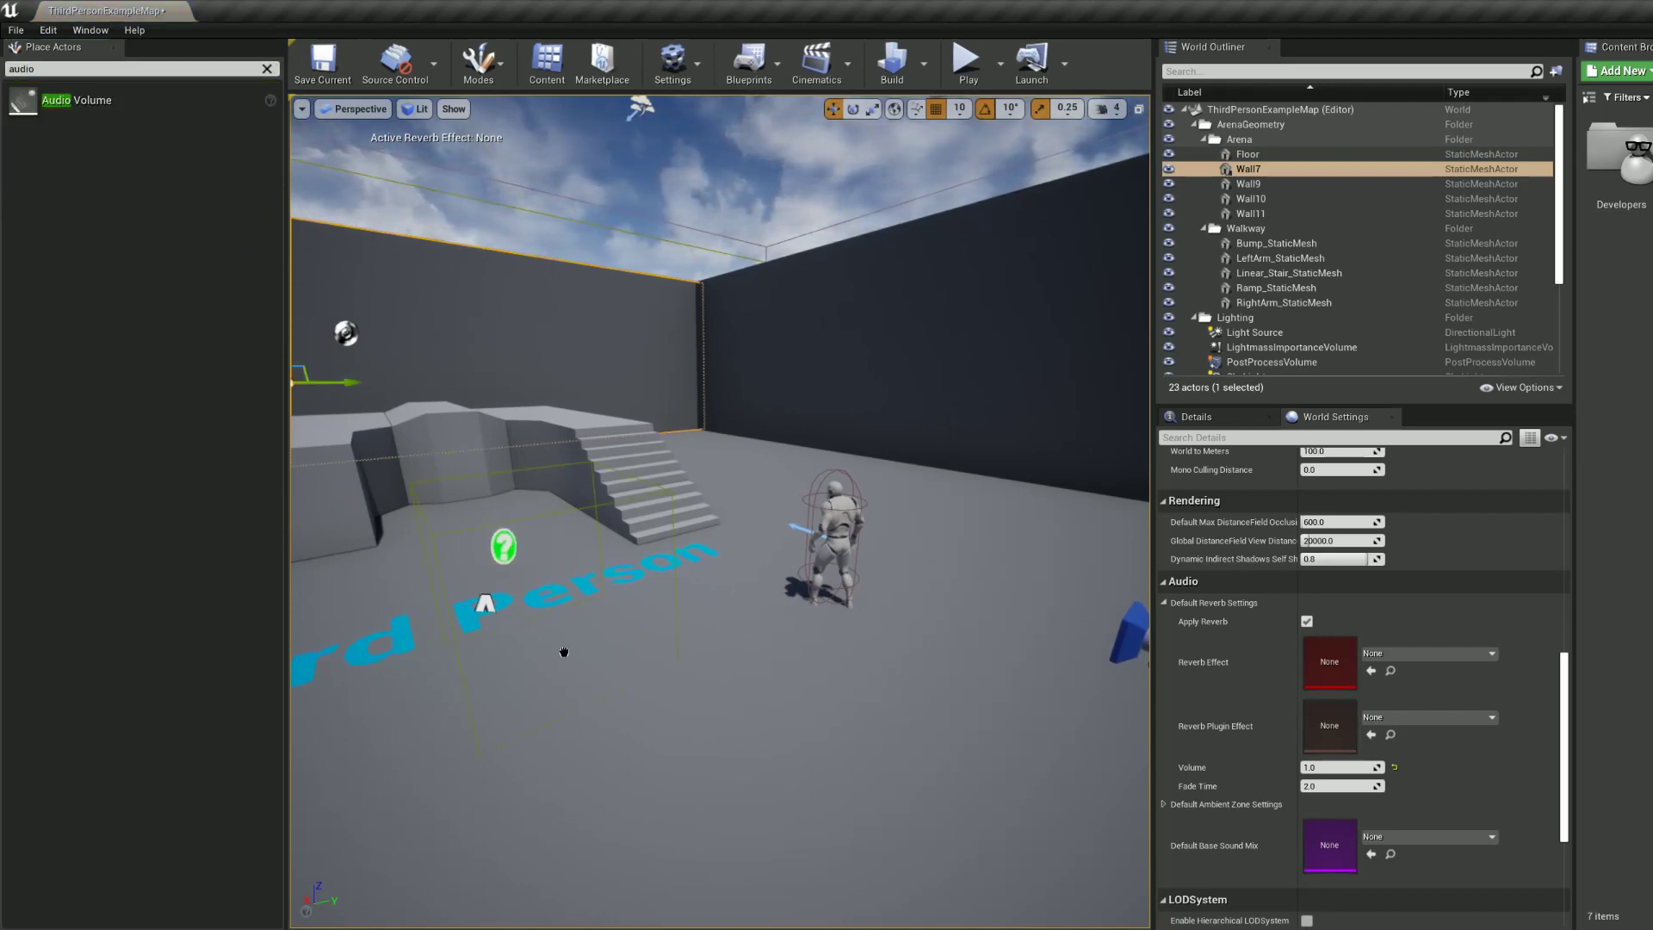
key("f")
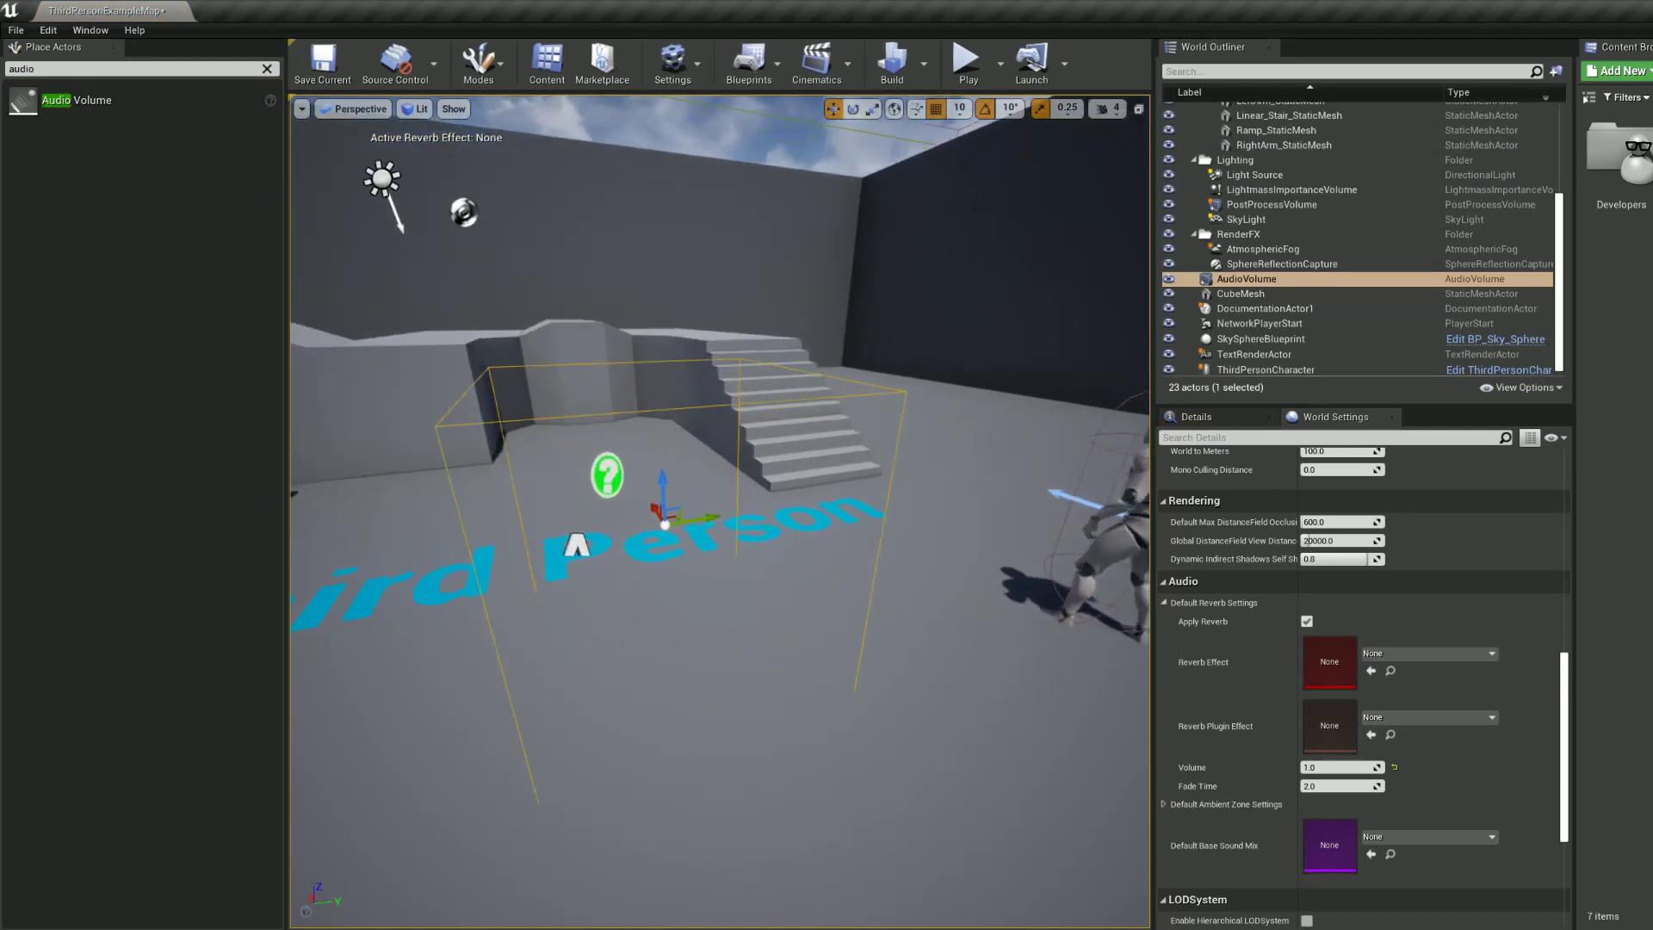
Step: Examine the Audio Volume's reverb settings, then delete the volume and return to the World Settings
left_click(1242, 421)
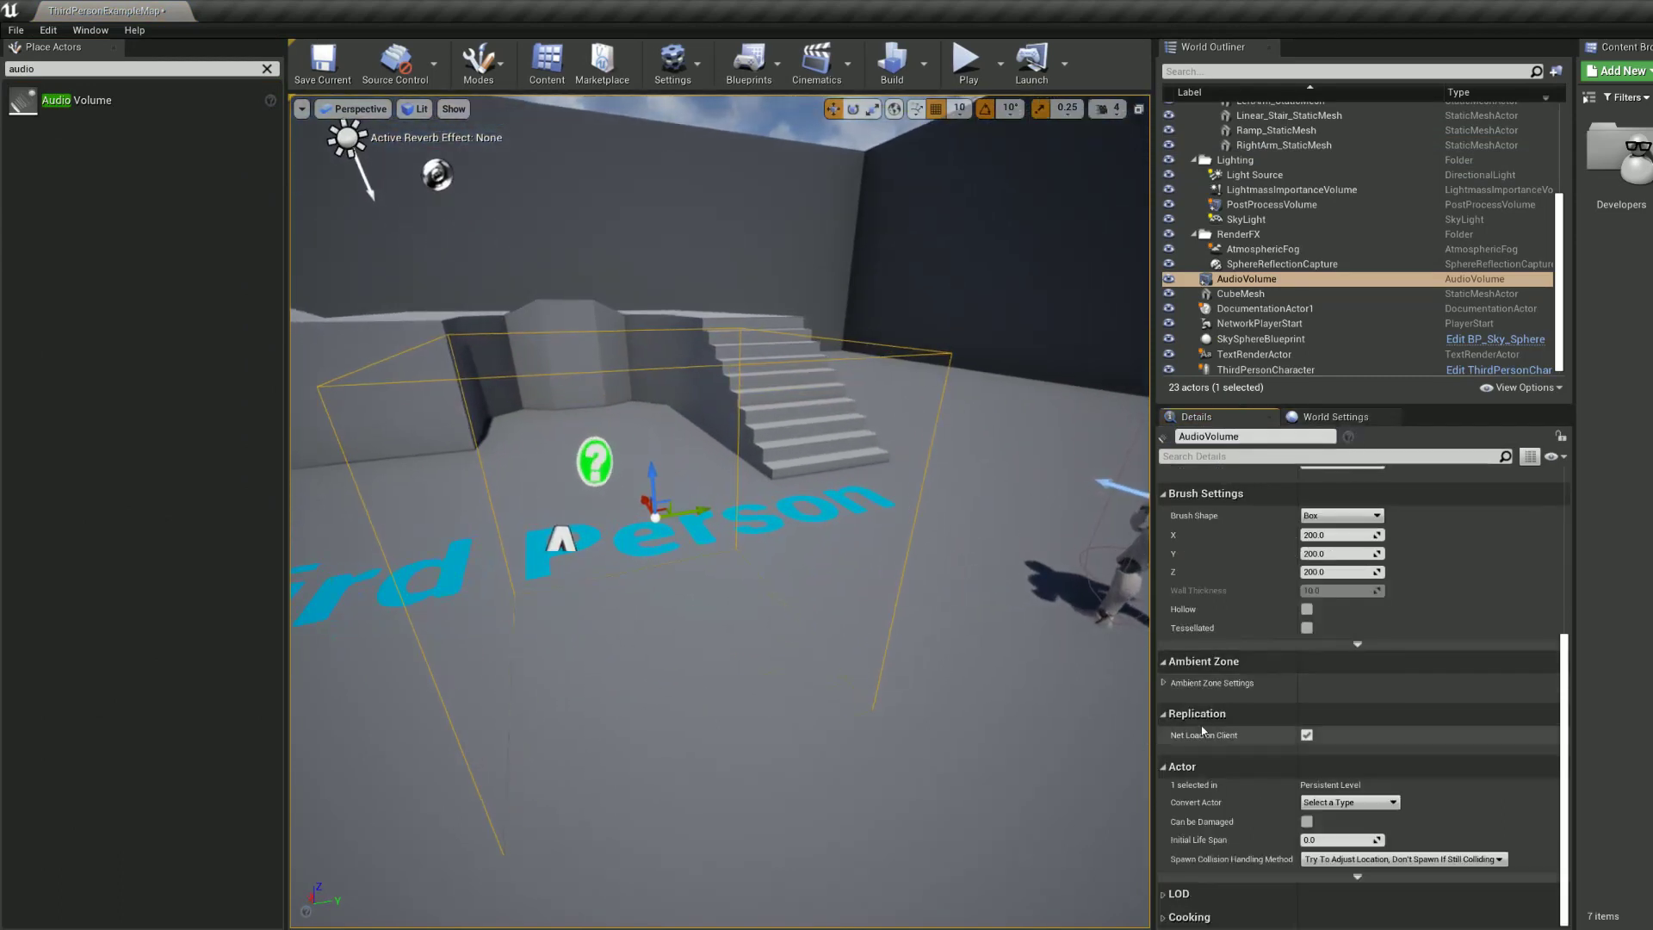
scroll(1203, 730, "up", 5)
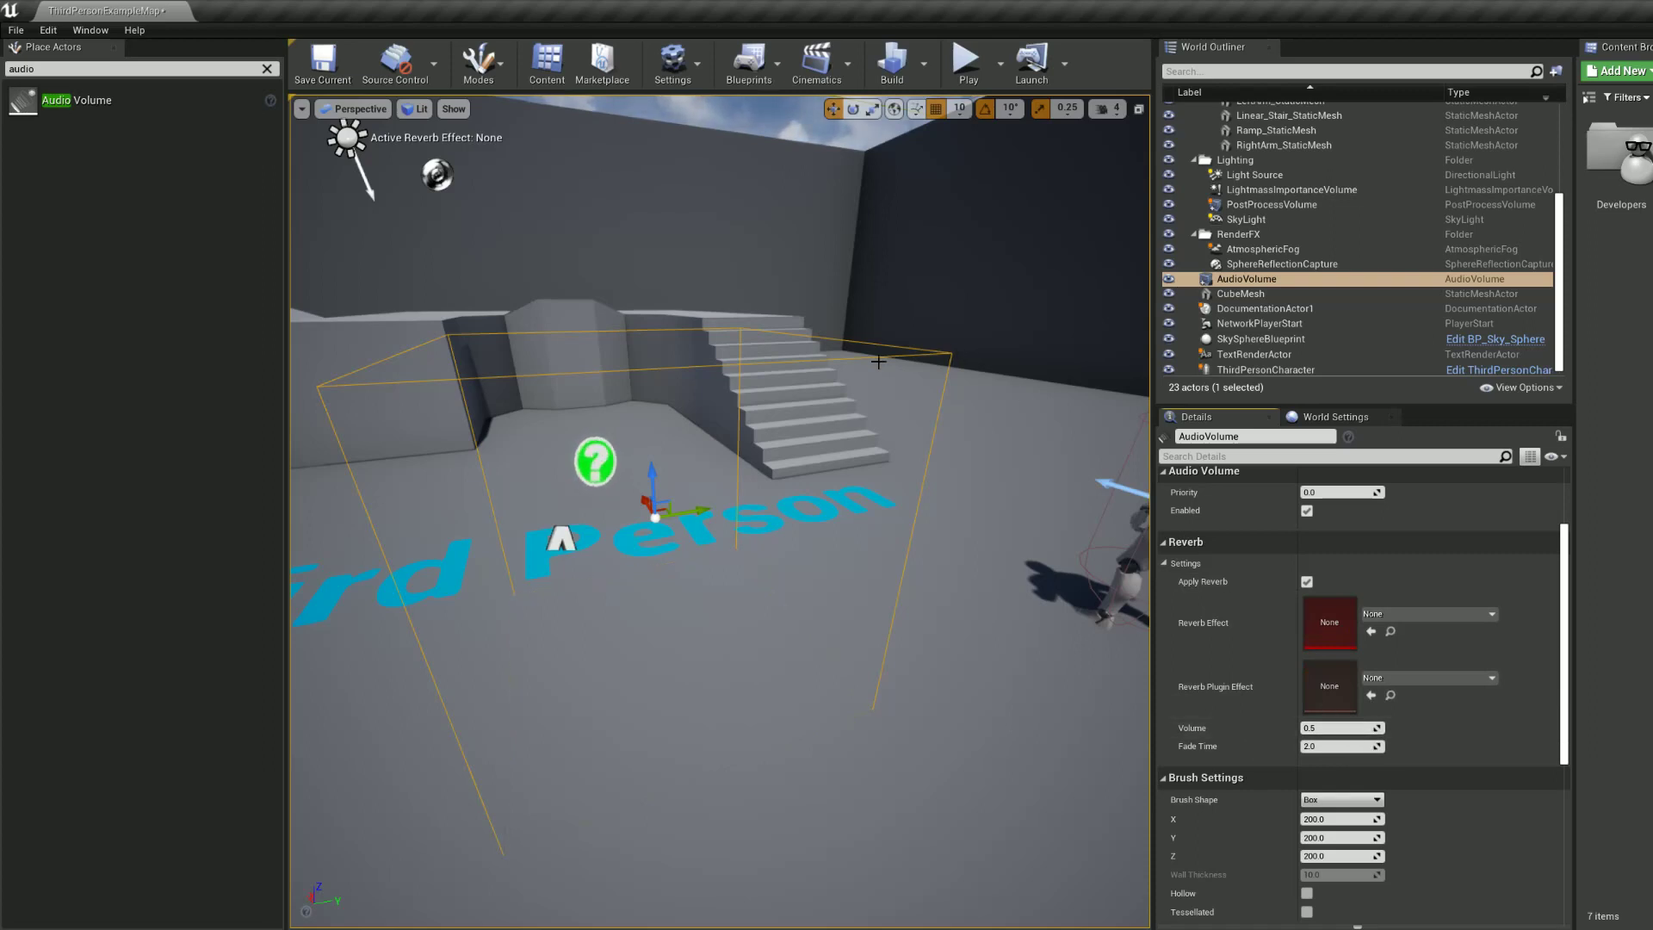
key("Delete")
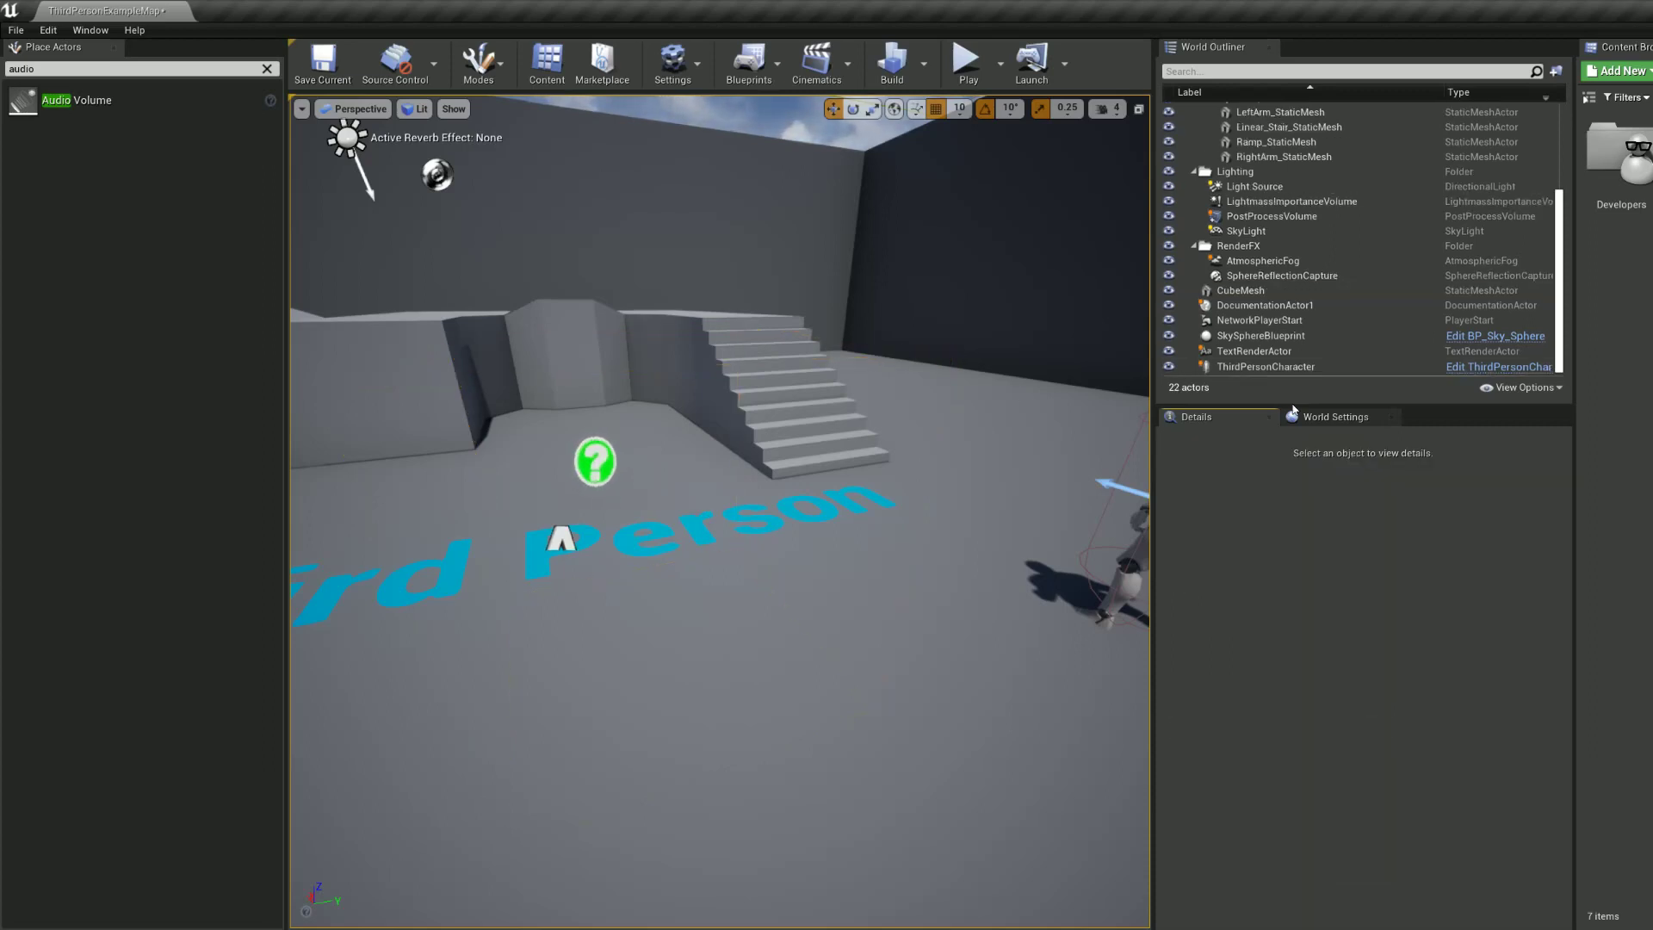
left_click(1327, 419)
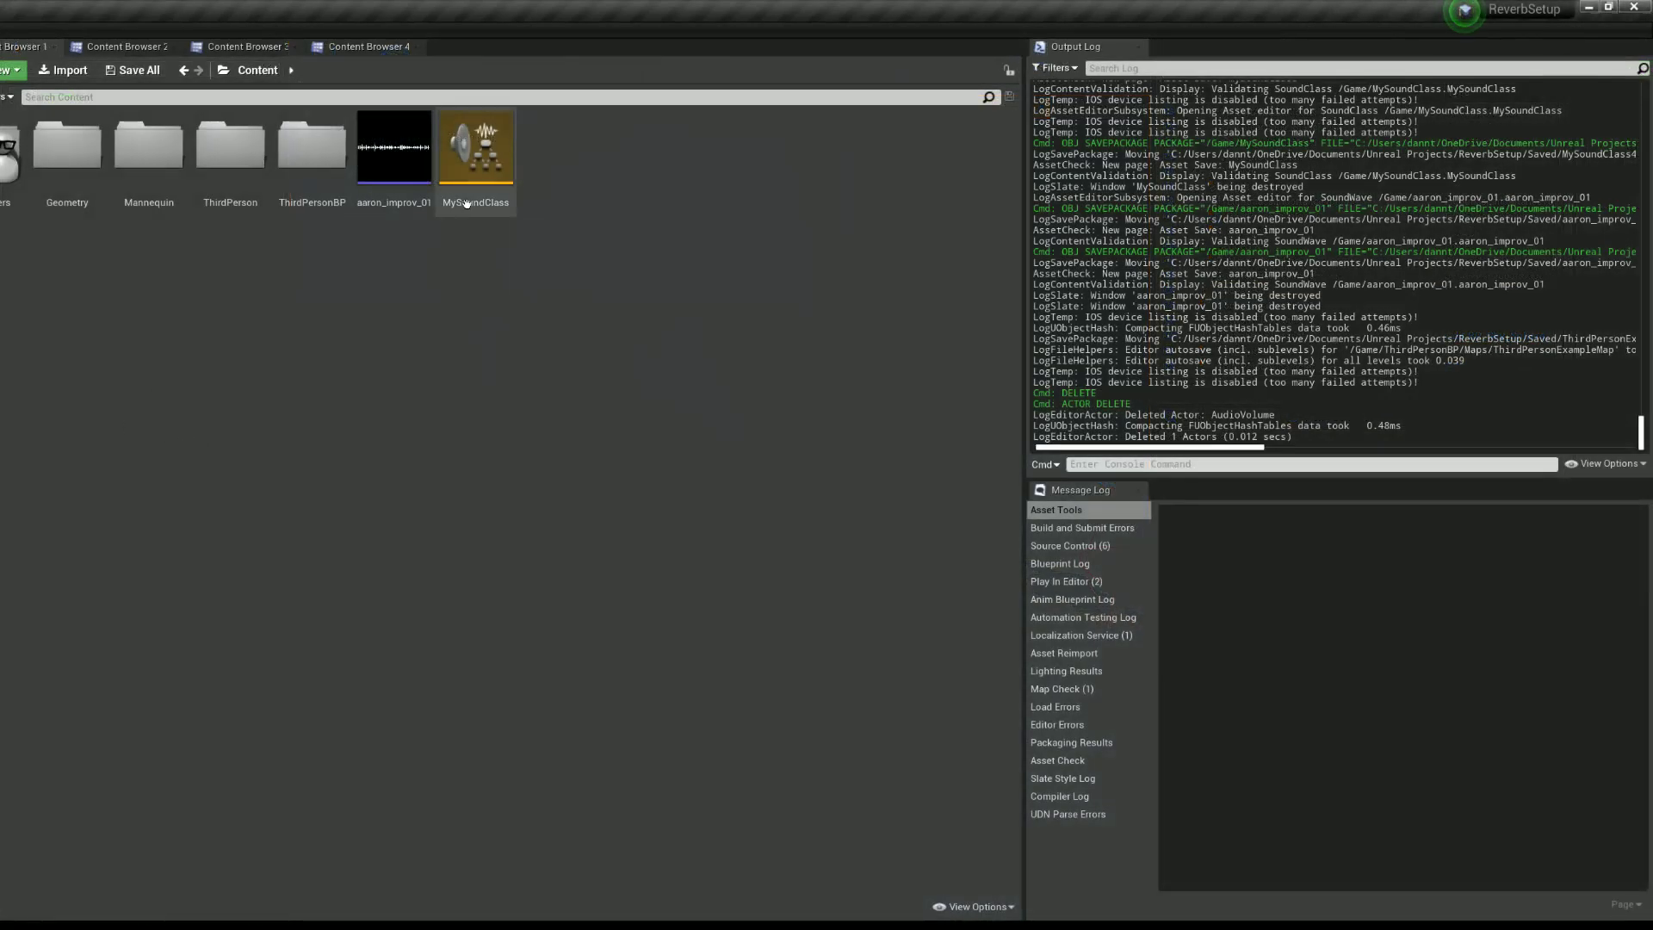
Step: Create a Reverb Effect asset named MyMasterReverbEffect in the Content folder and save it
right_click(596, 260)
mouse_move(641, 786)
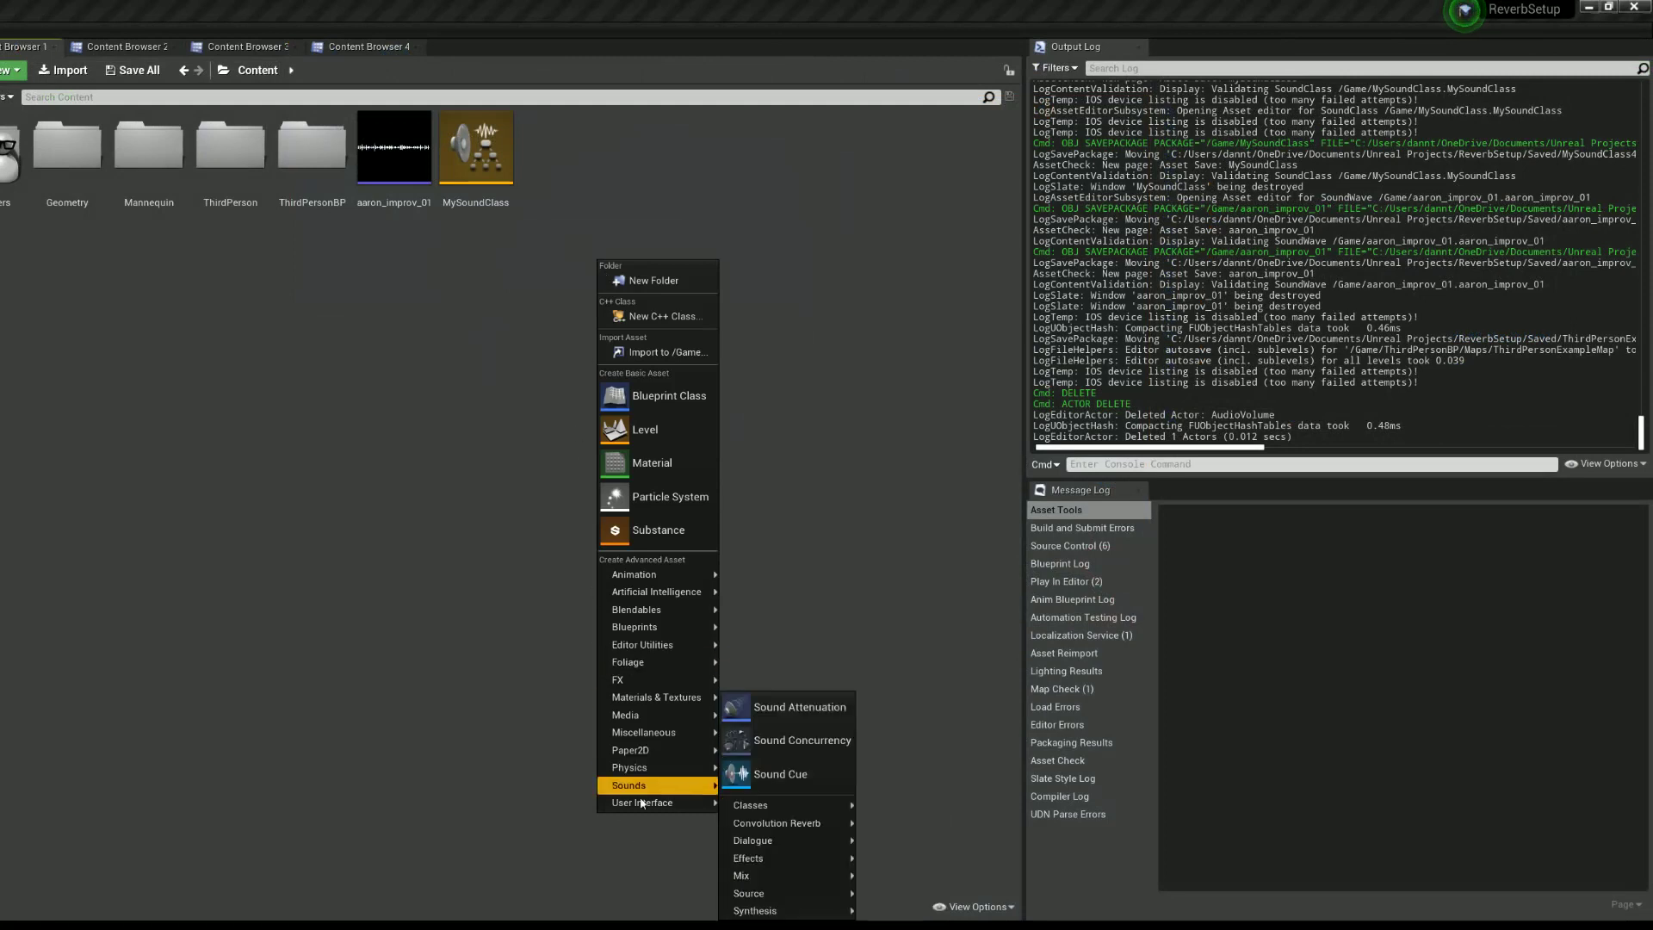
mouse_move(753, 813)
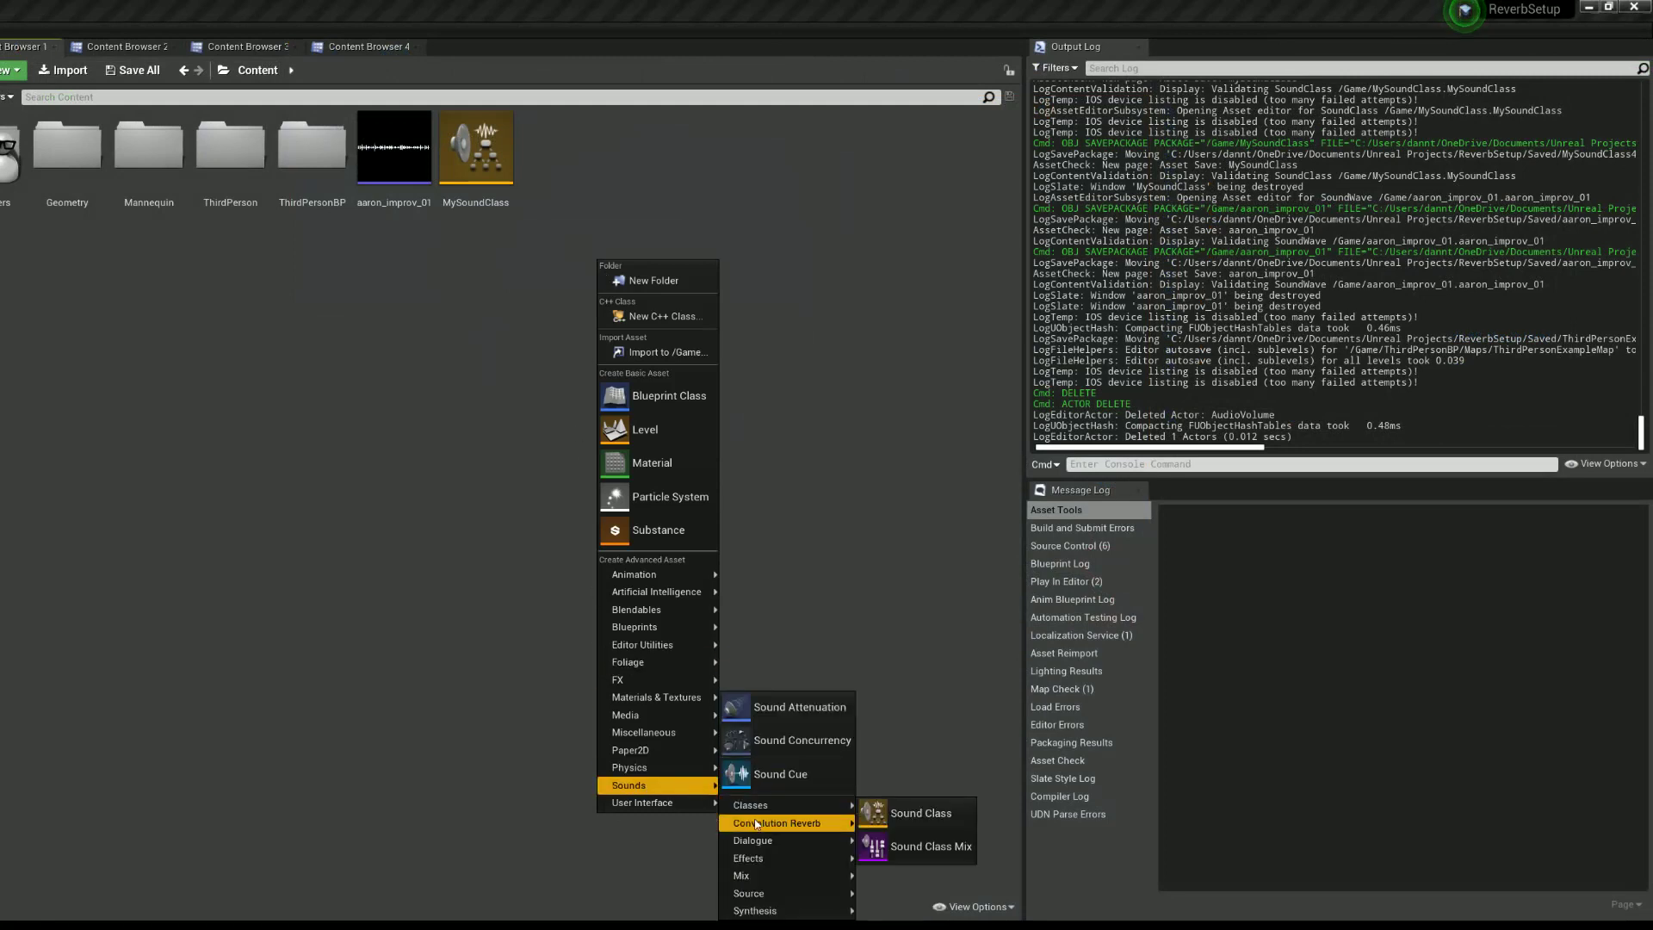
mouse_move(757, 858)
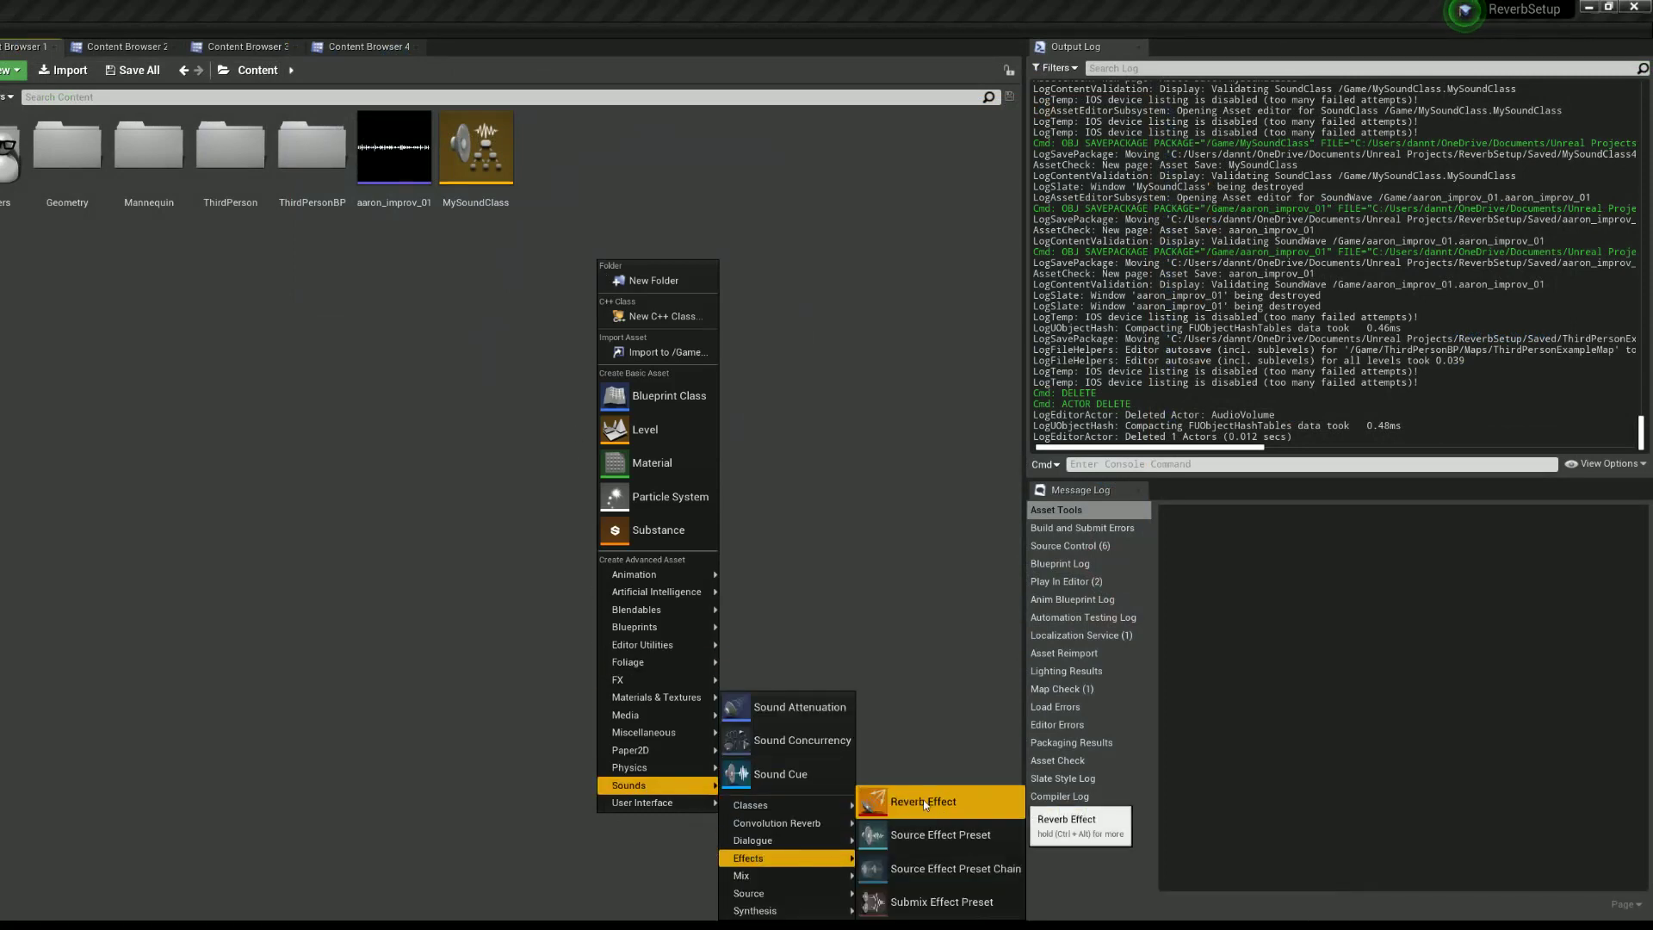
left_click(955, 798)
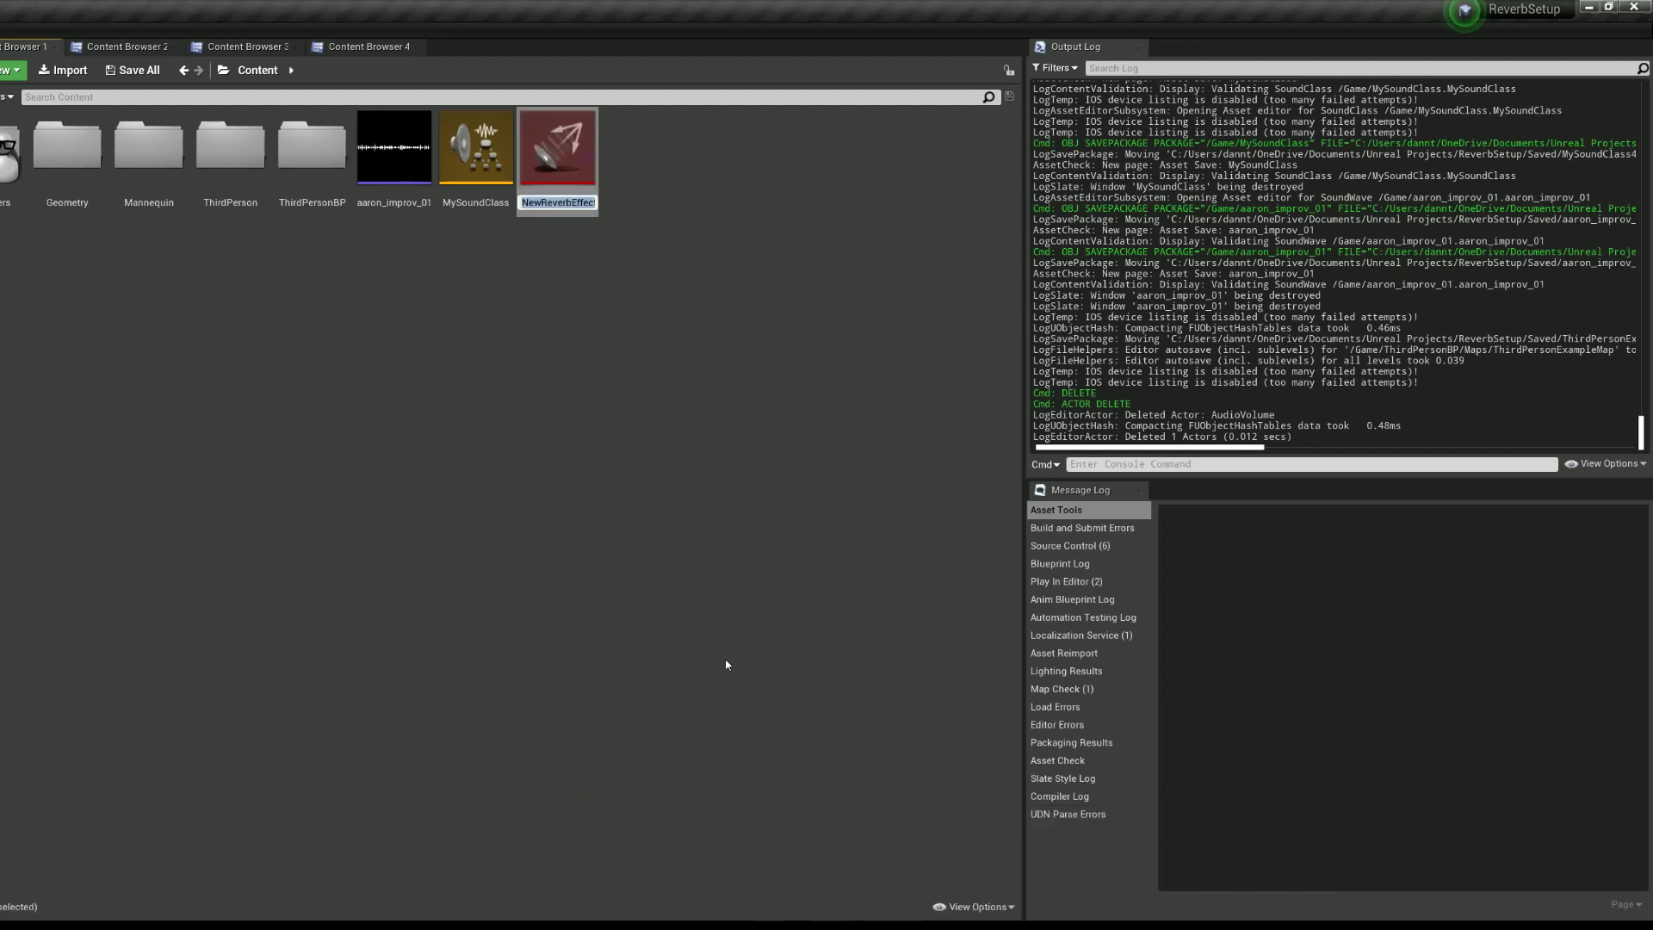
type("MyMasterRe")
type("verbEffect")
key("Return")
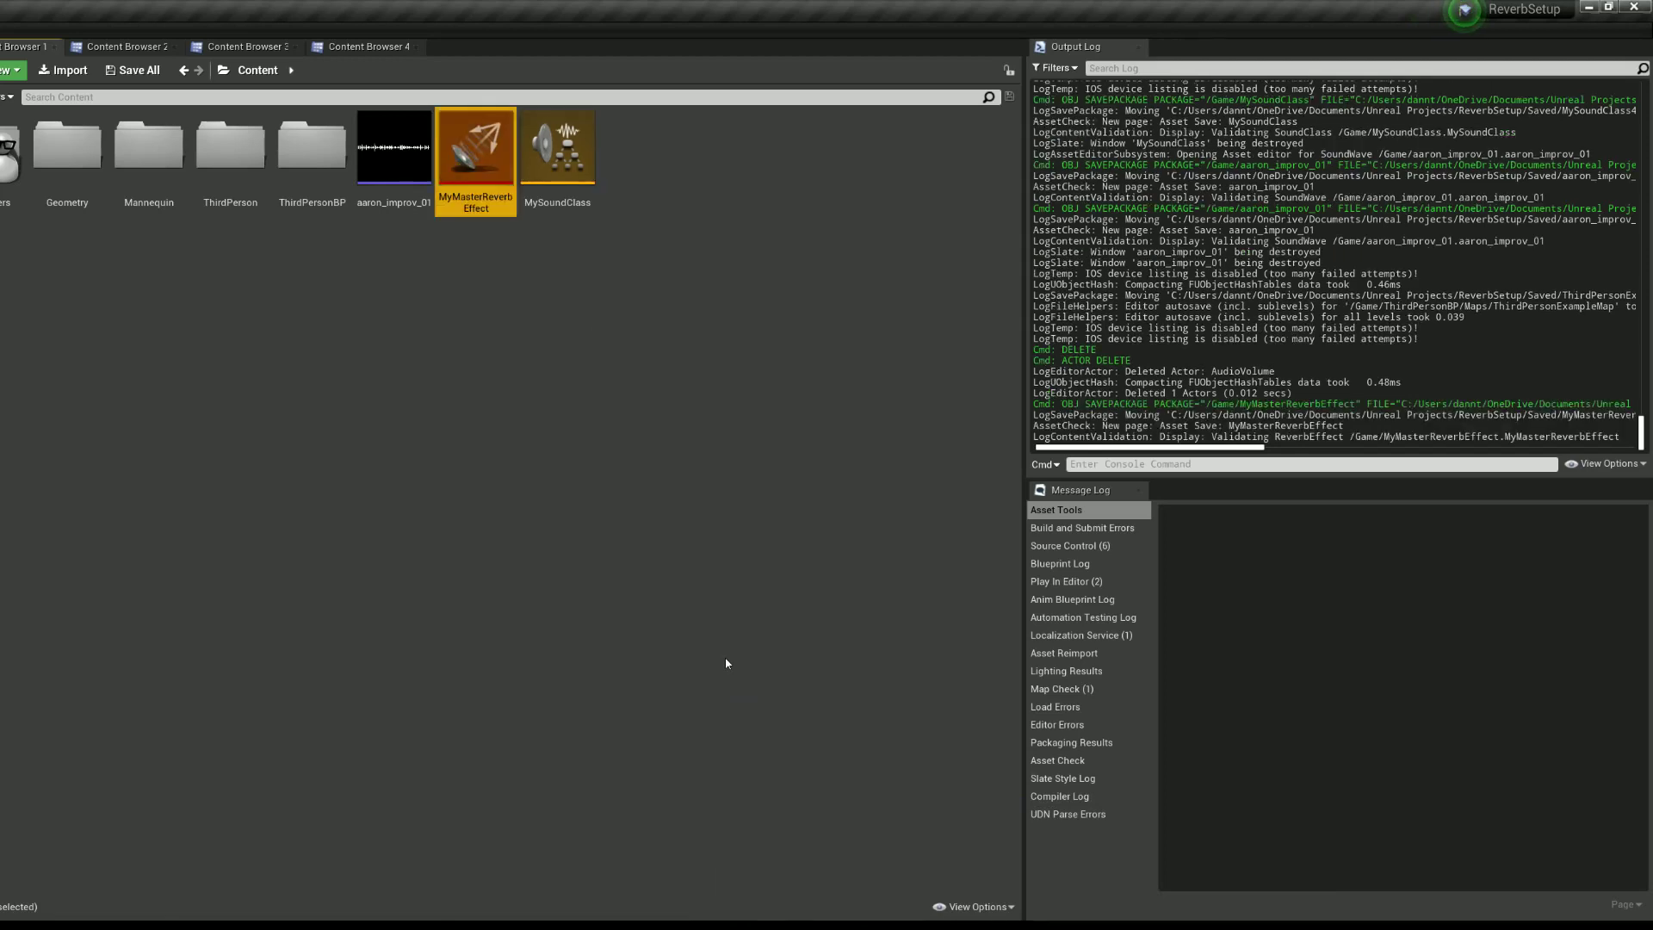
Step: Open MyMasterReverbEffect, then narrow its editor window and move it below the assets
double_click(476, 155)
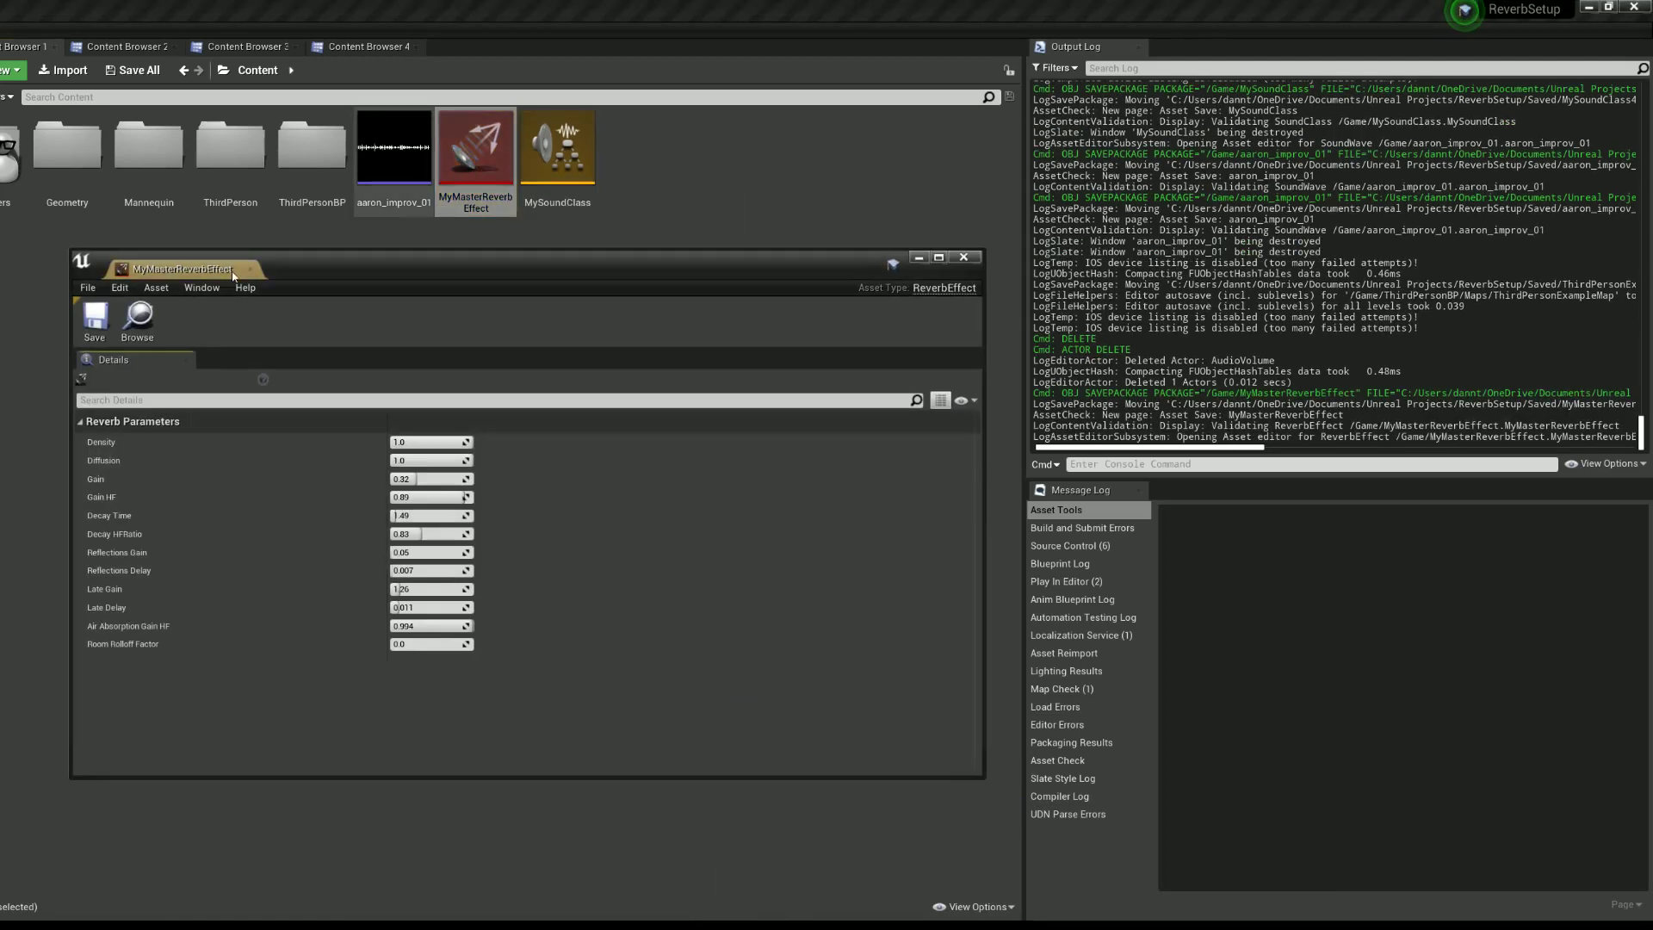
double_click(446, 251)
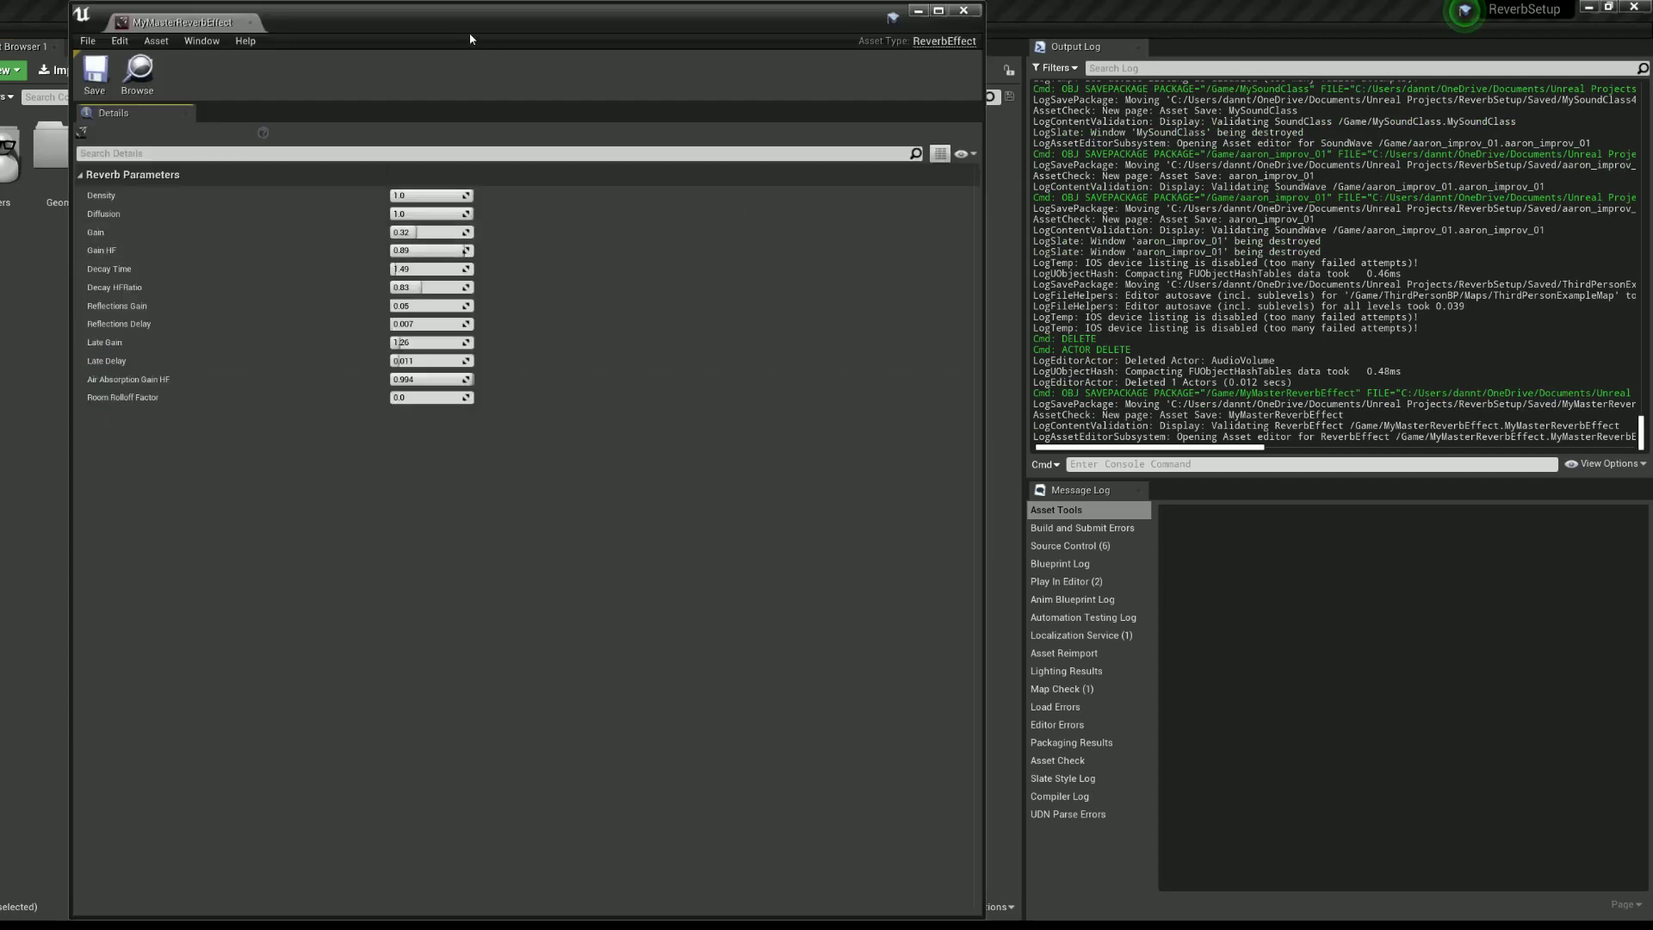
double_click(488, 4)
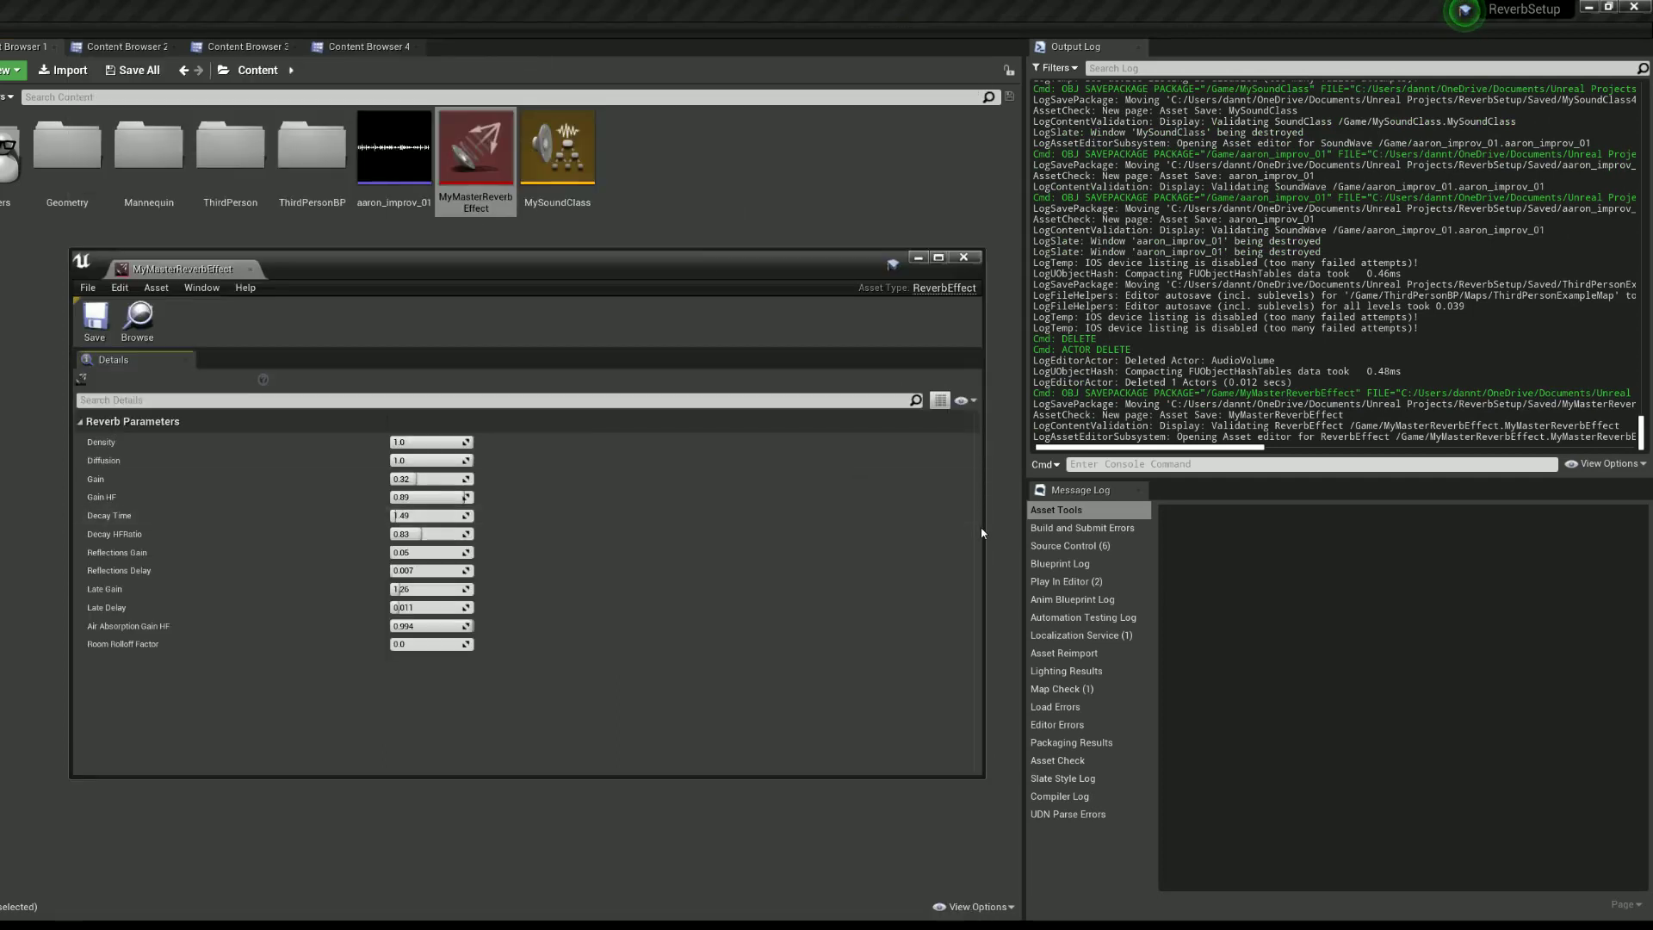
left_click_drag(971, 527, 530, 527)
left_click_drag(320, 253, 566, 308)
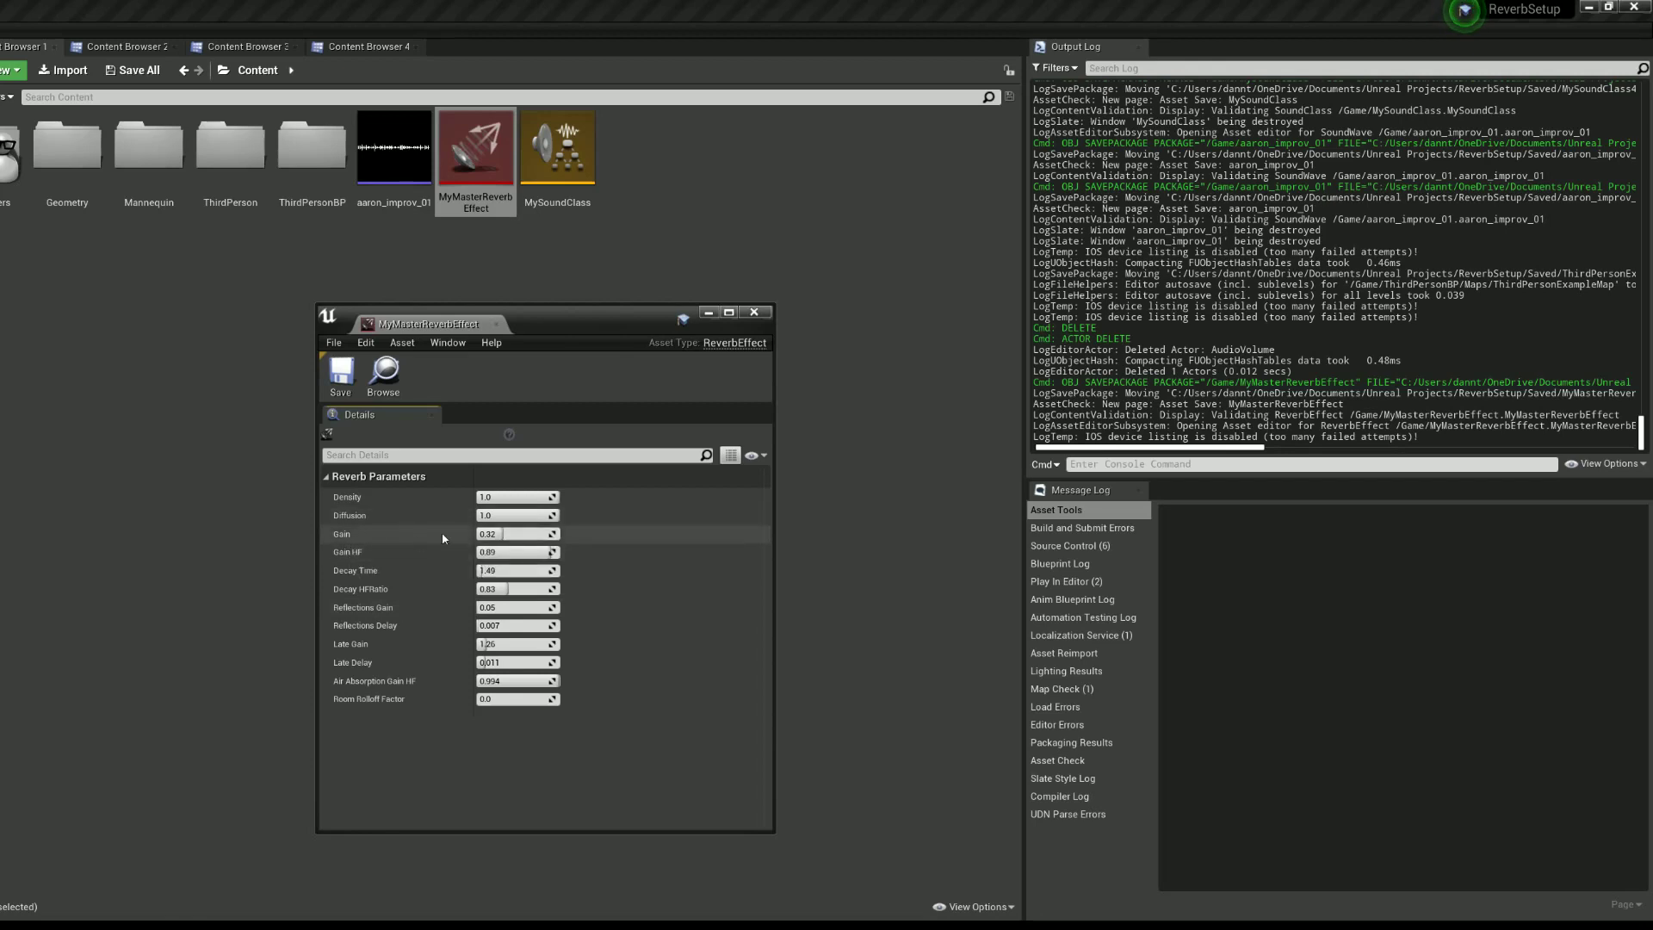
Step: Set the Gain of MyMasterReverbEffect to 1.0, then save and close the reverb effect
left_click(515, 535)
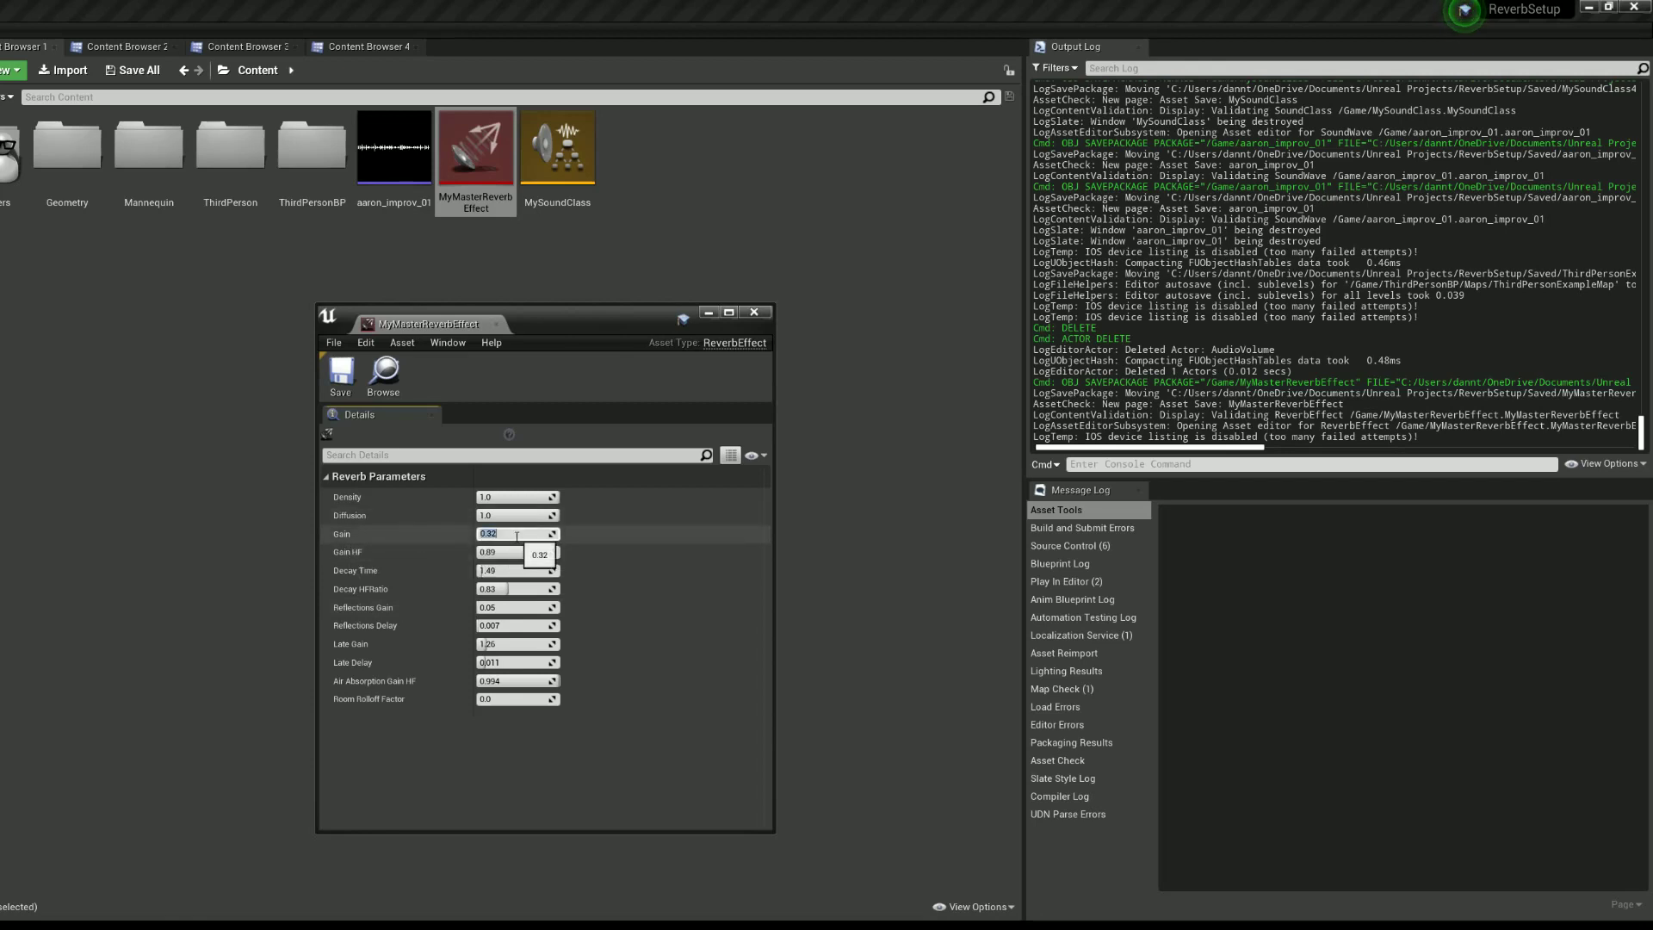
type("1")
left_click(444, 540)
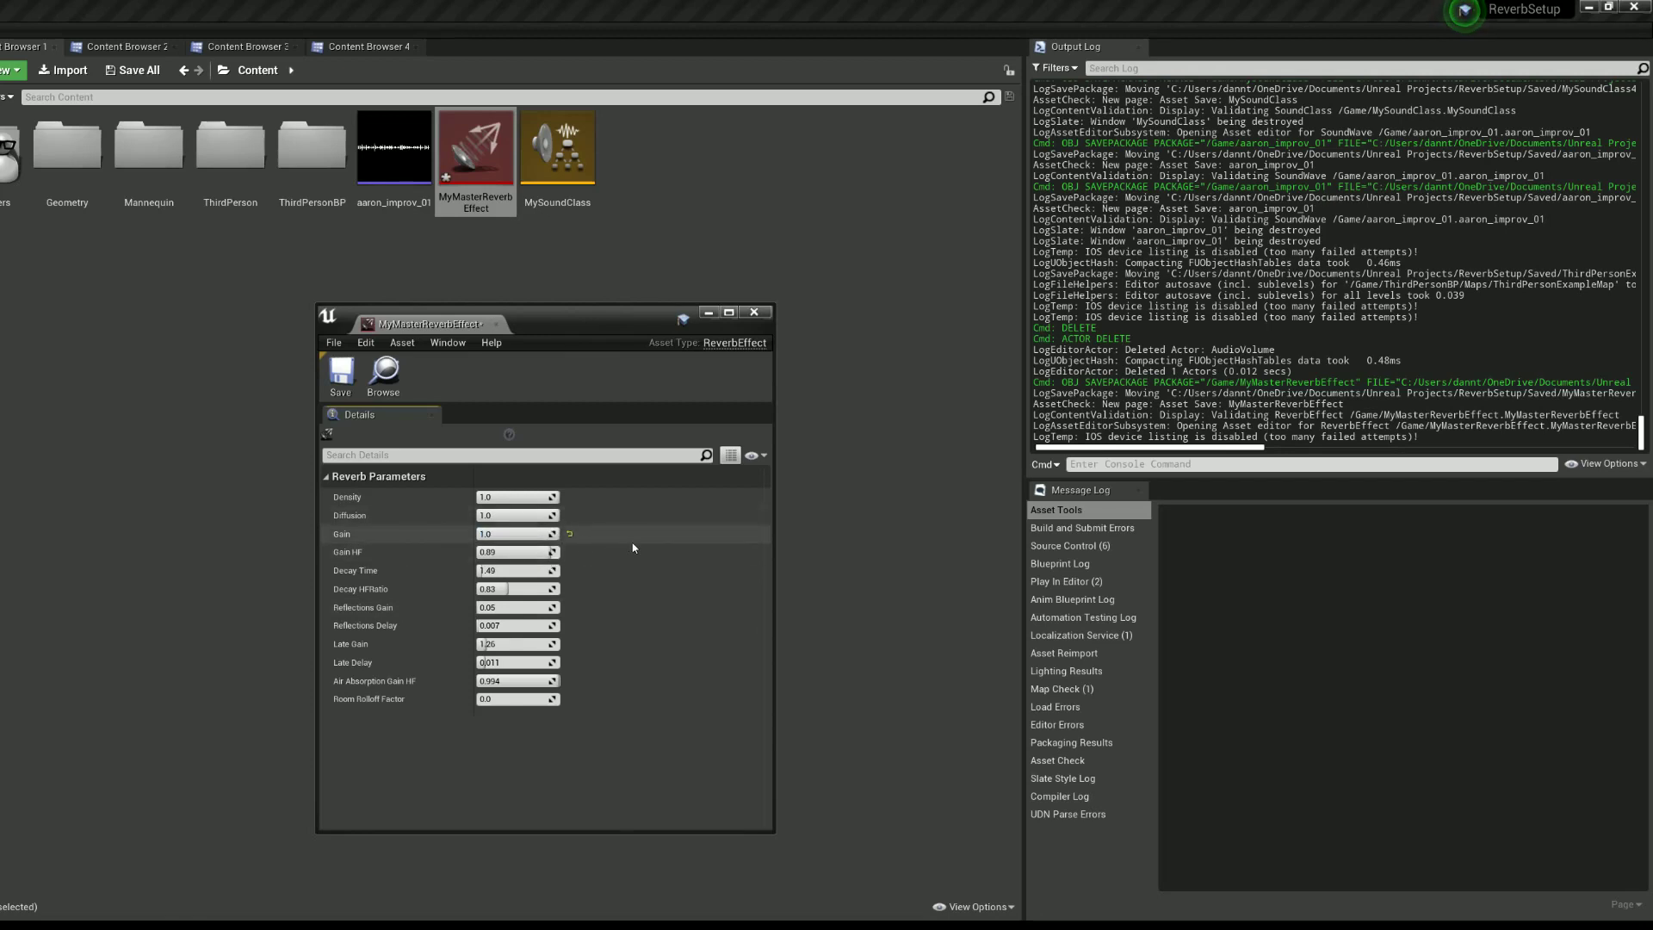
key("ctrl+s")
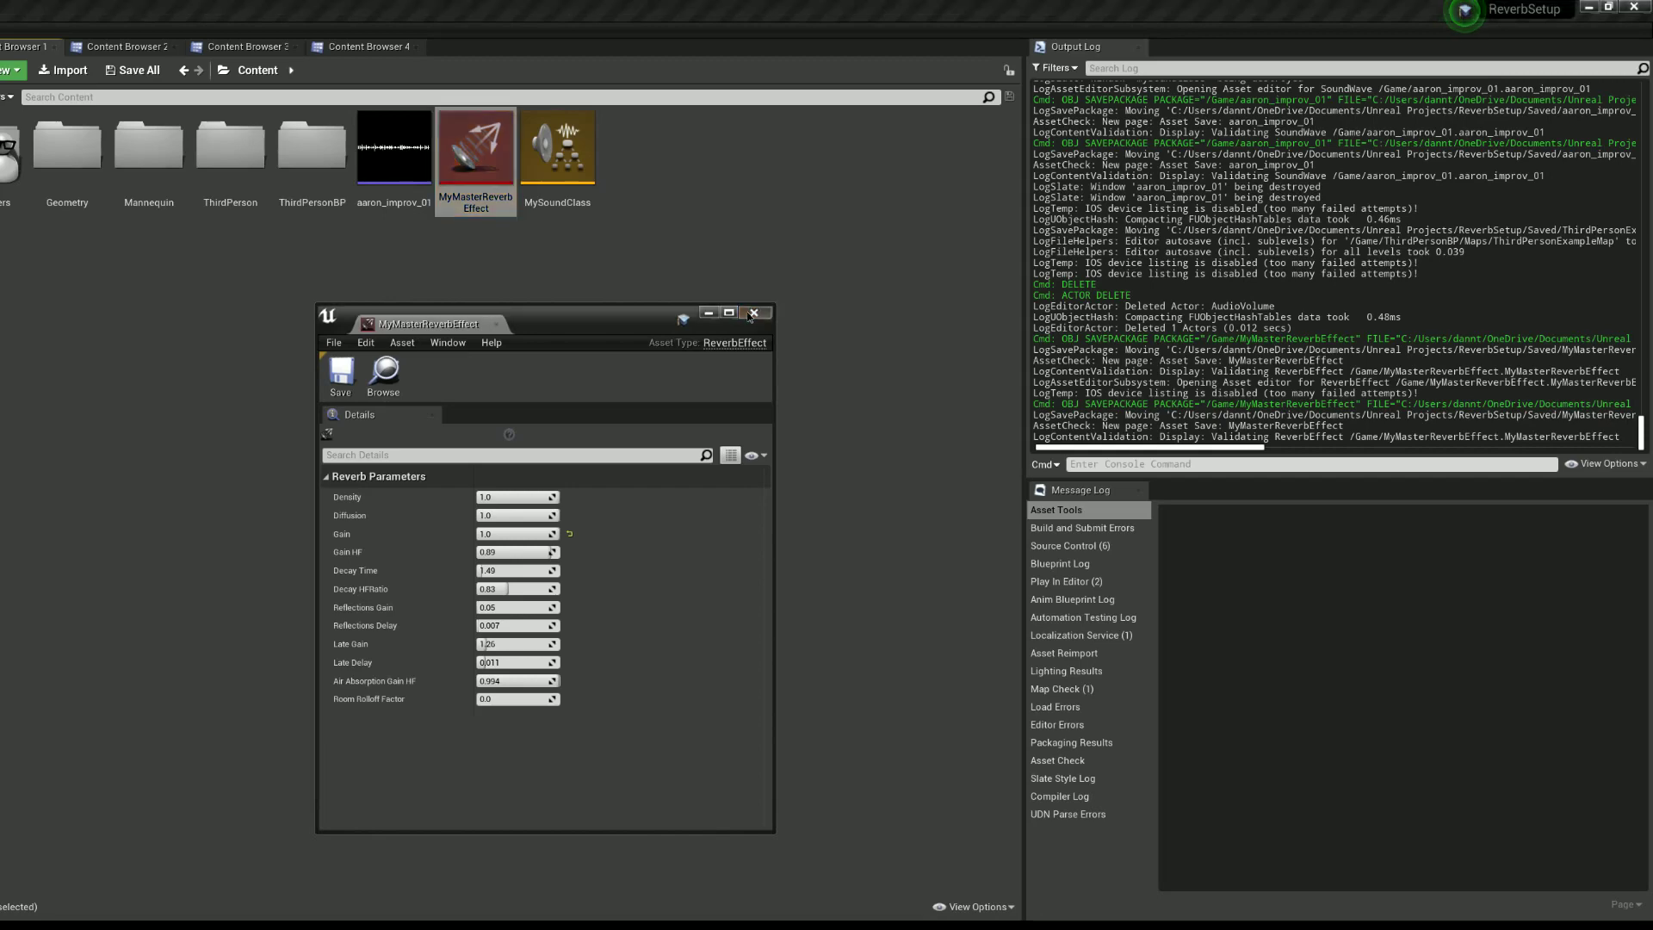
left_click(753, 313)
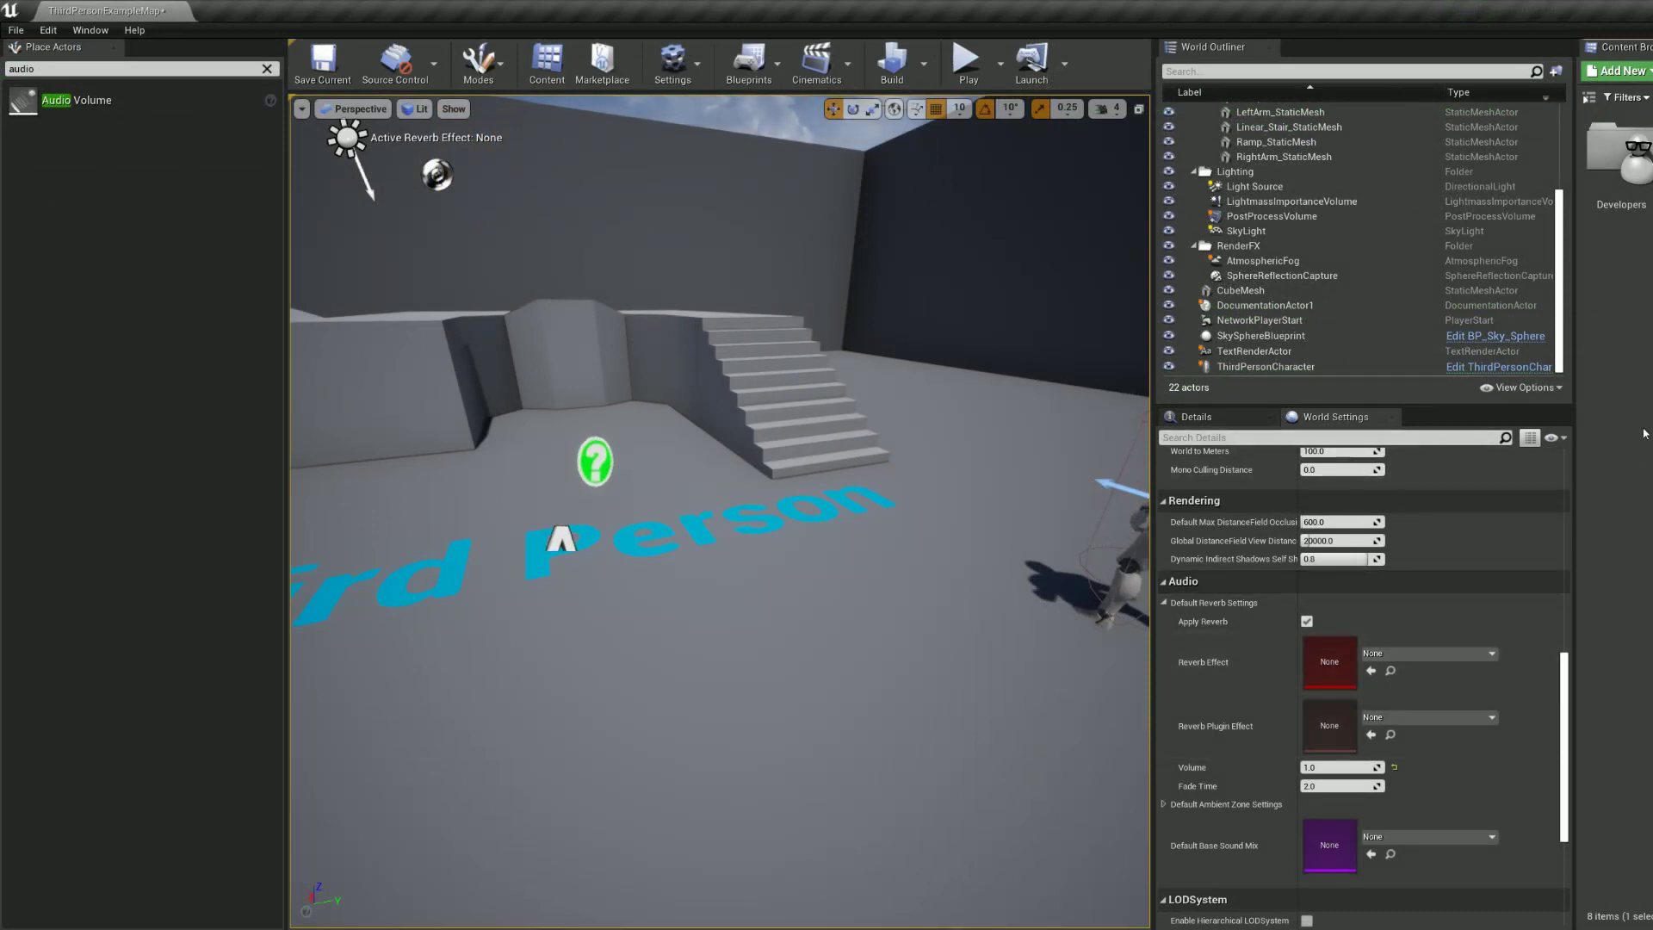
Step: Place the aaron_improv_01 sound wave in the level as an ambient sound and raise it above the walkway
left_click_drag(1648, 344, 574, 313)
right_click_drag(698, 342, 615, 364)
left_click_drag(626, 371, 619, 279)
mouse_move(619, 279)
right_mouse_down()
mouse_move(551, 281)
mouse_move(603, 284)
right_mouse_up()
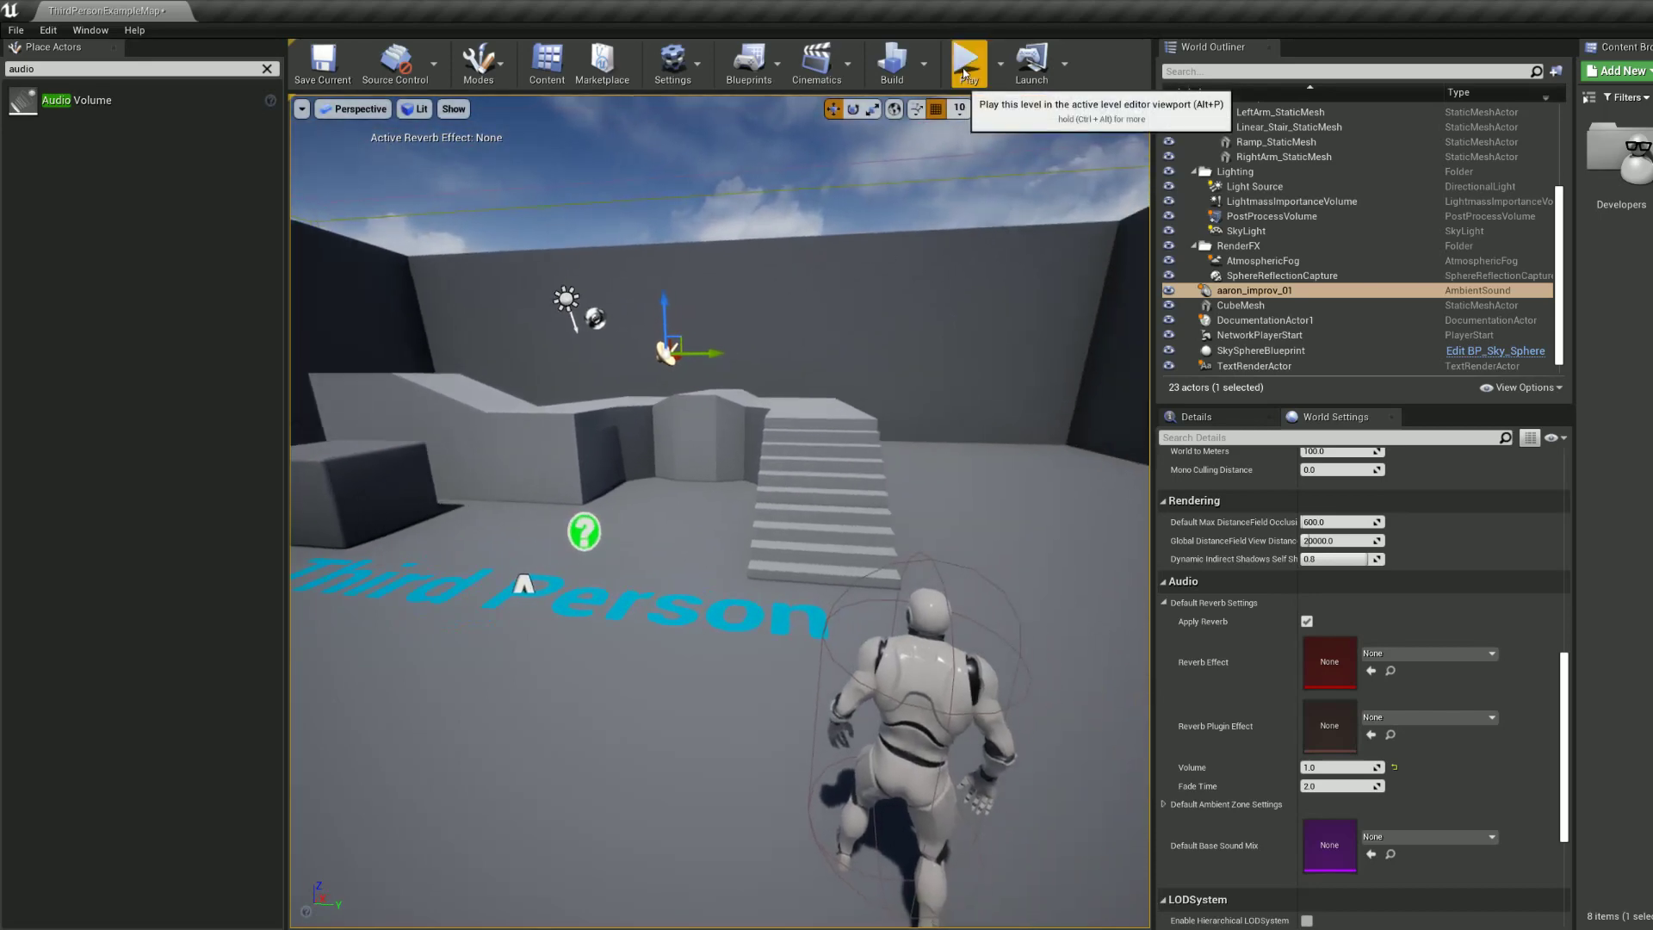
Step: Play the level, run the character around to listen to the ambient sound, and stop playing
left_click(964, 75)
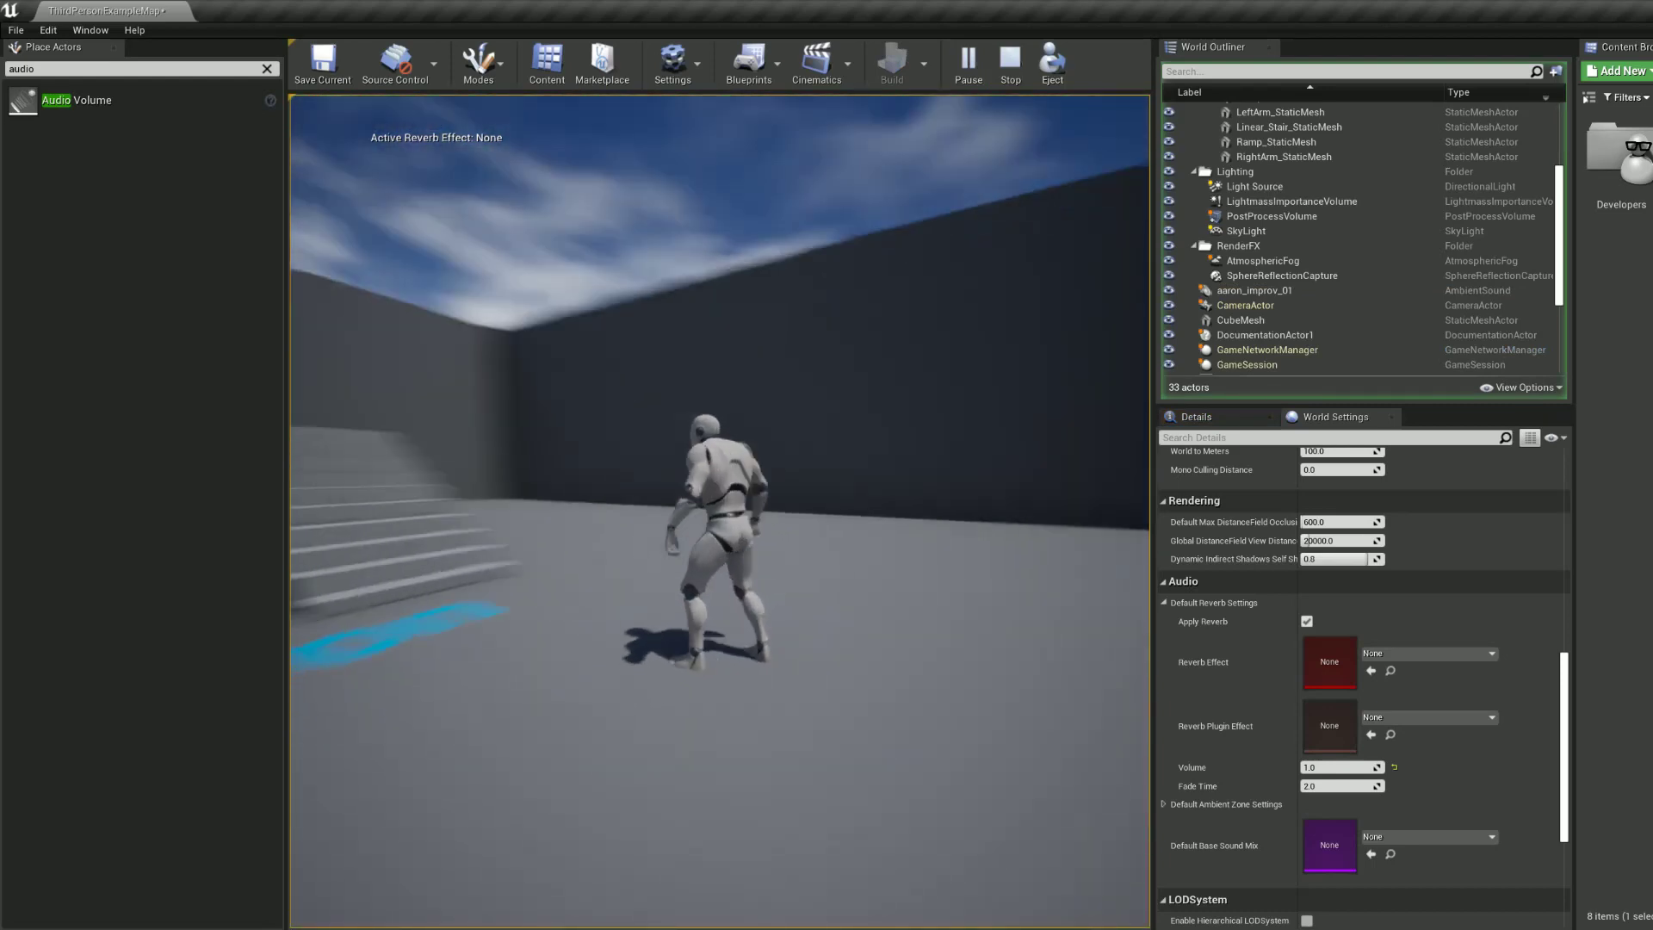
key("d")
key("s")
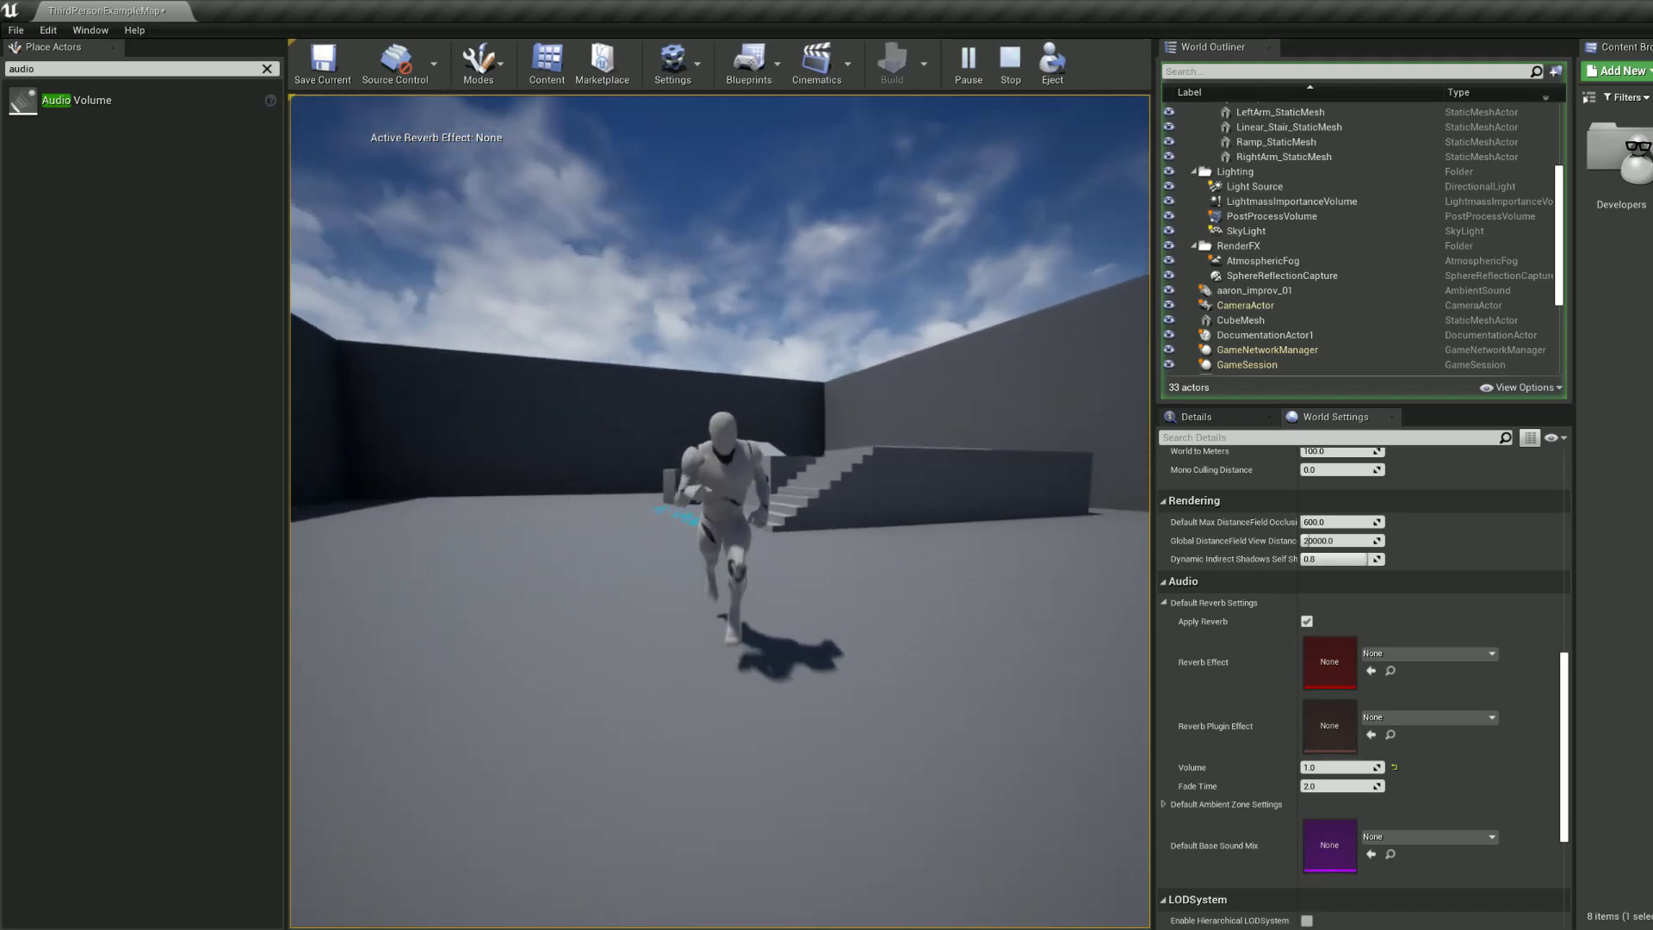
key("a")
key("w")
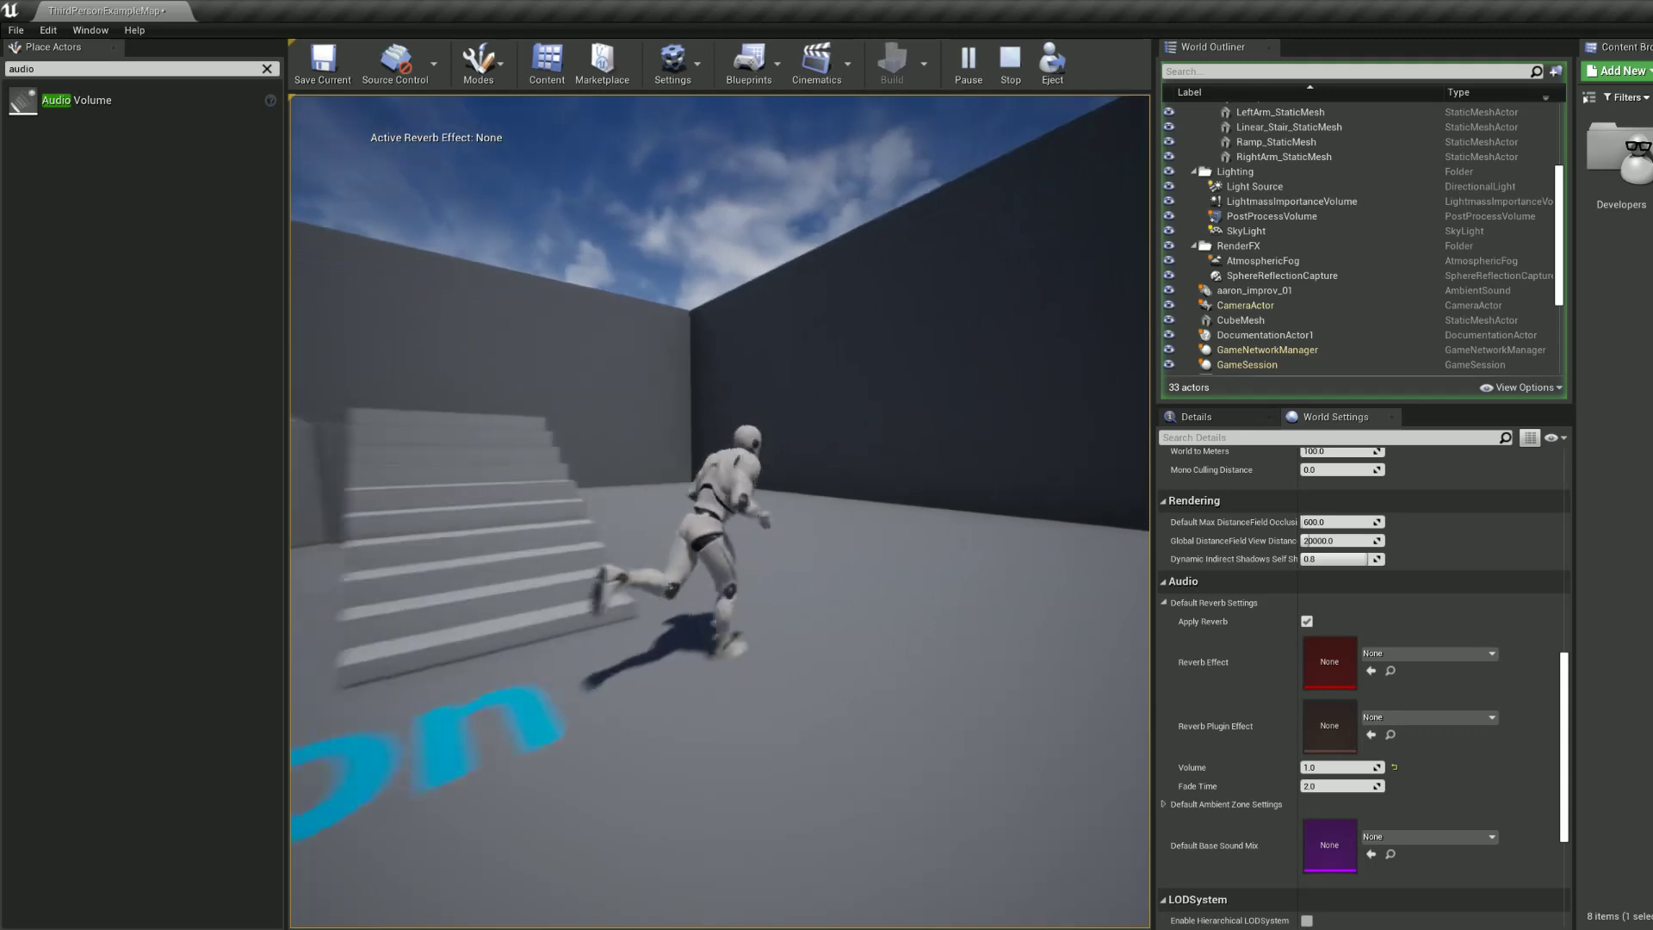
key("Escape")
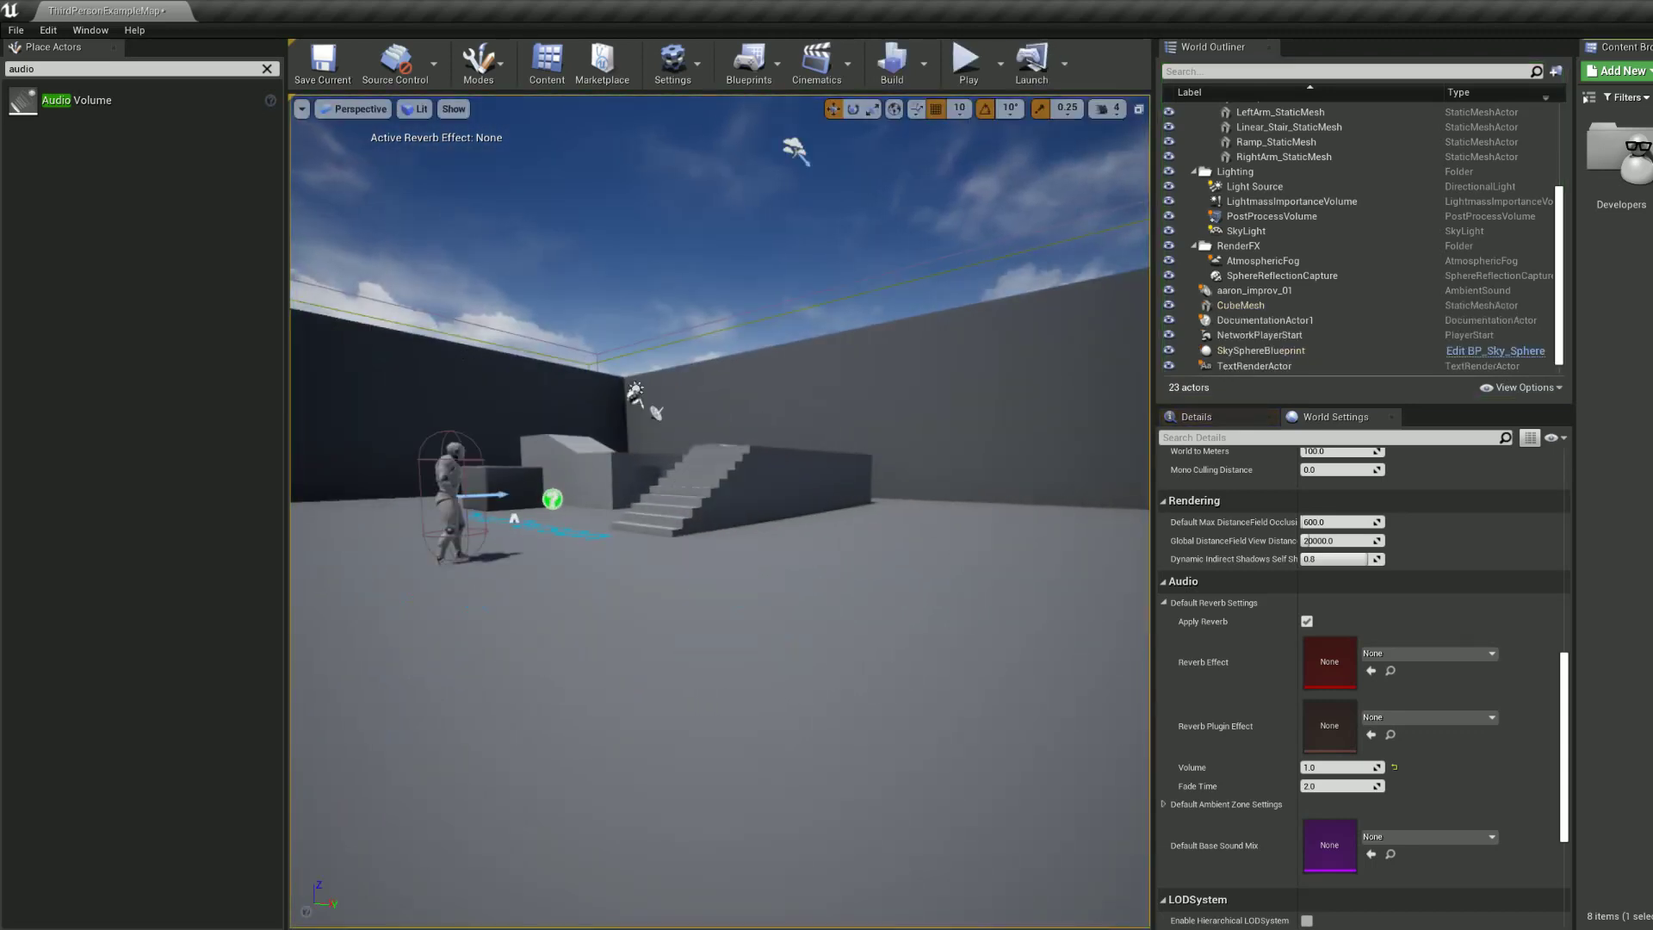
Step: Open MySoundClass, widen its editor window, review the Submix reverb settings, and close the sound class
left_click_drag(1652, 288, 724, 251)
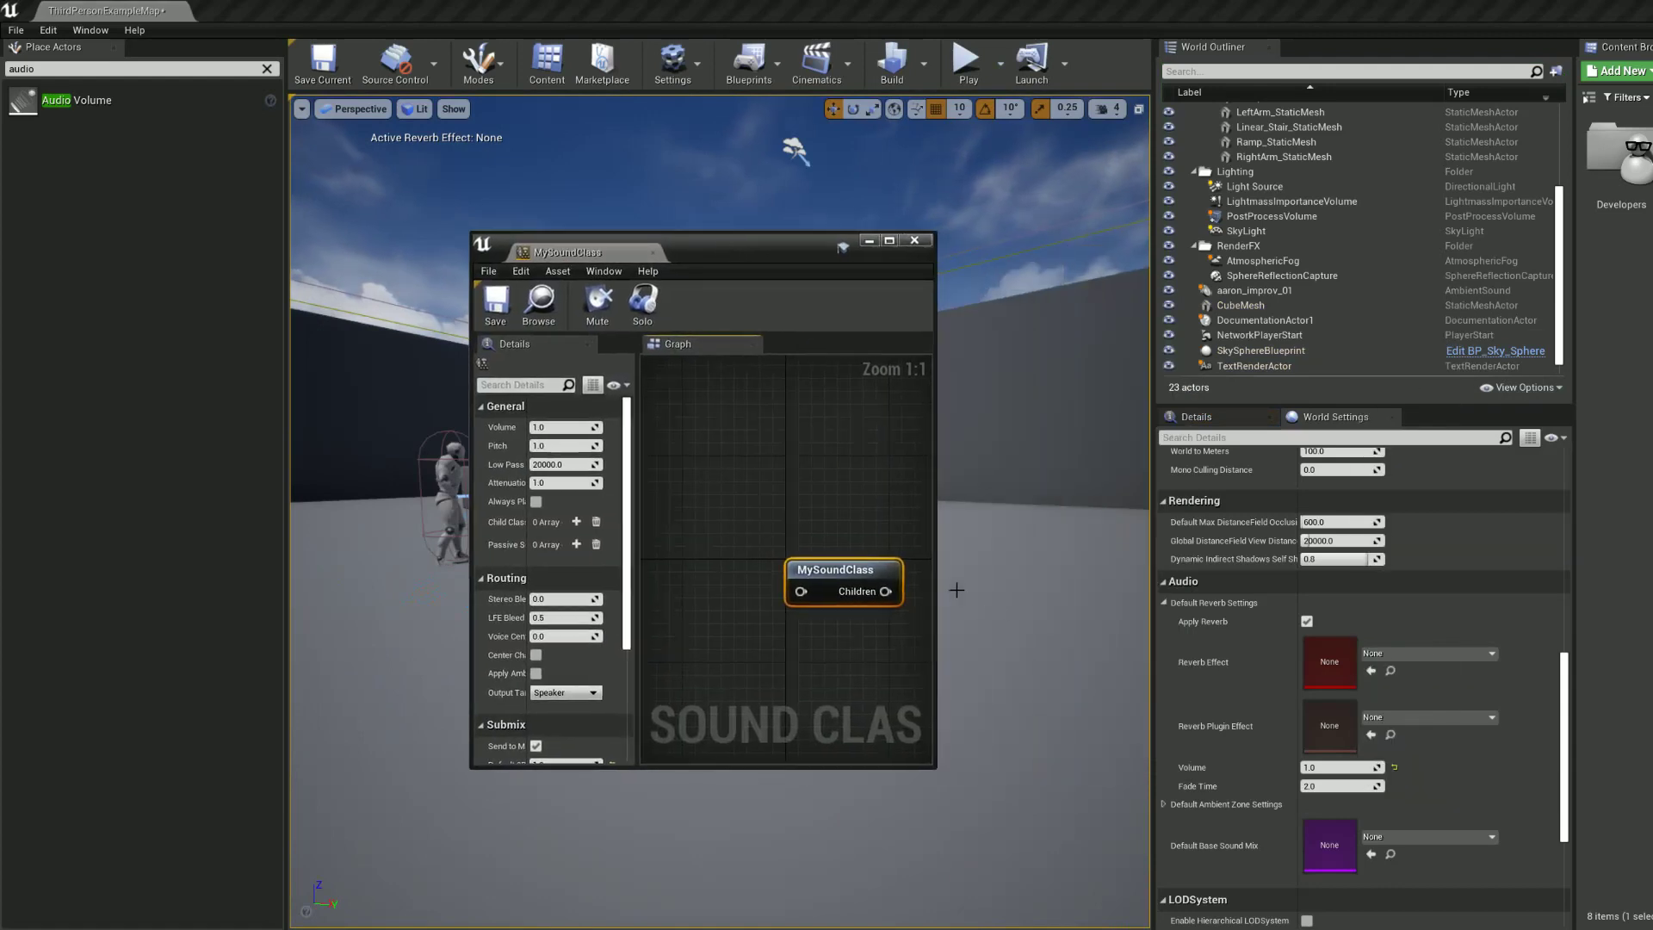
left_click_drag(955, 606, 1194, 606)
scroll(713, 583, "down", 5)
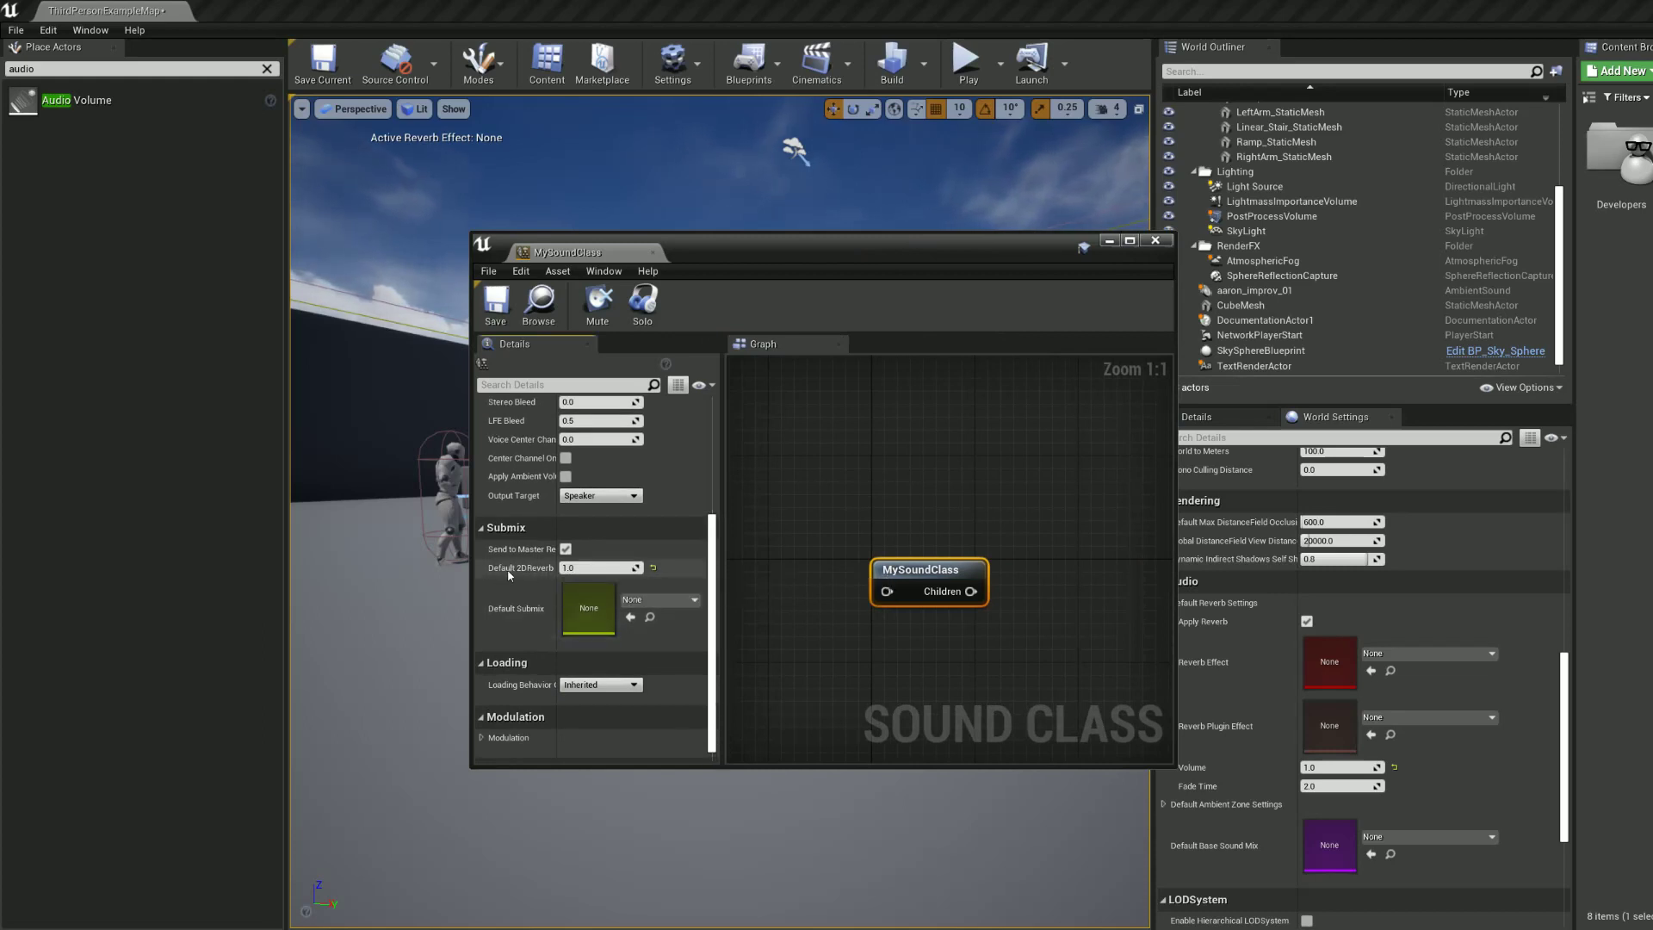
left_click(1155, 240)
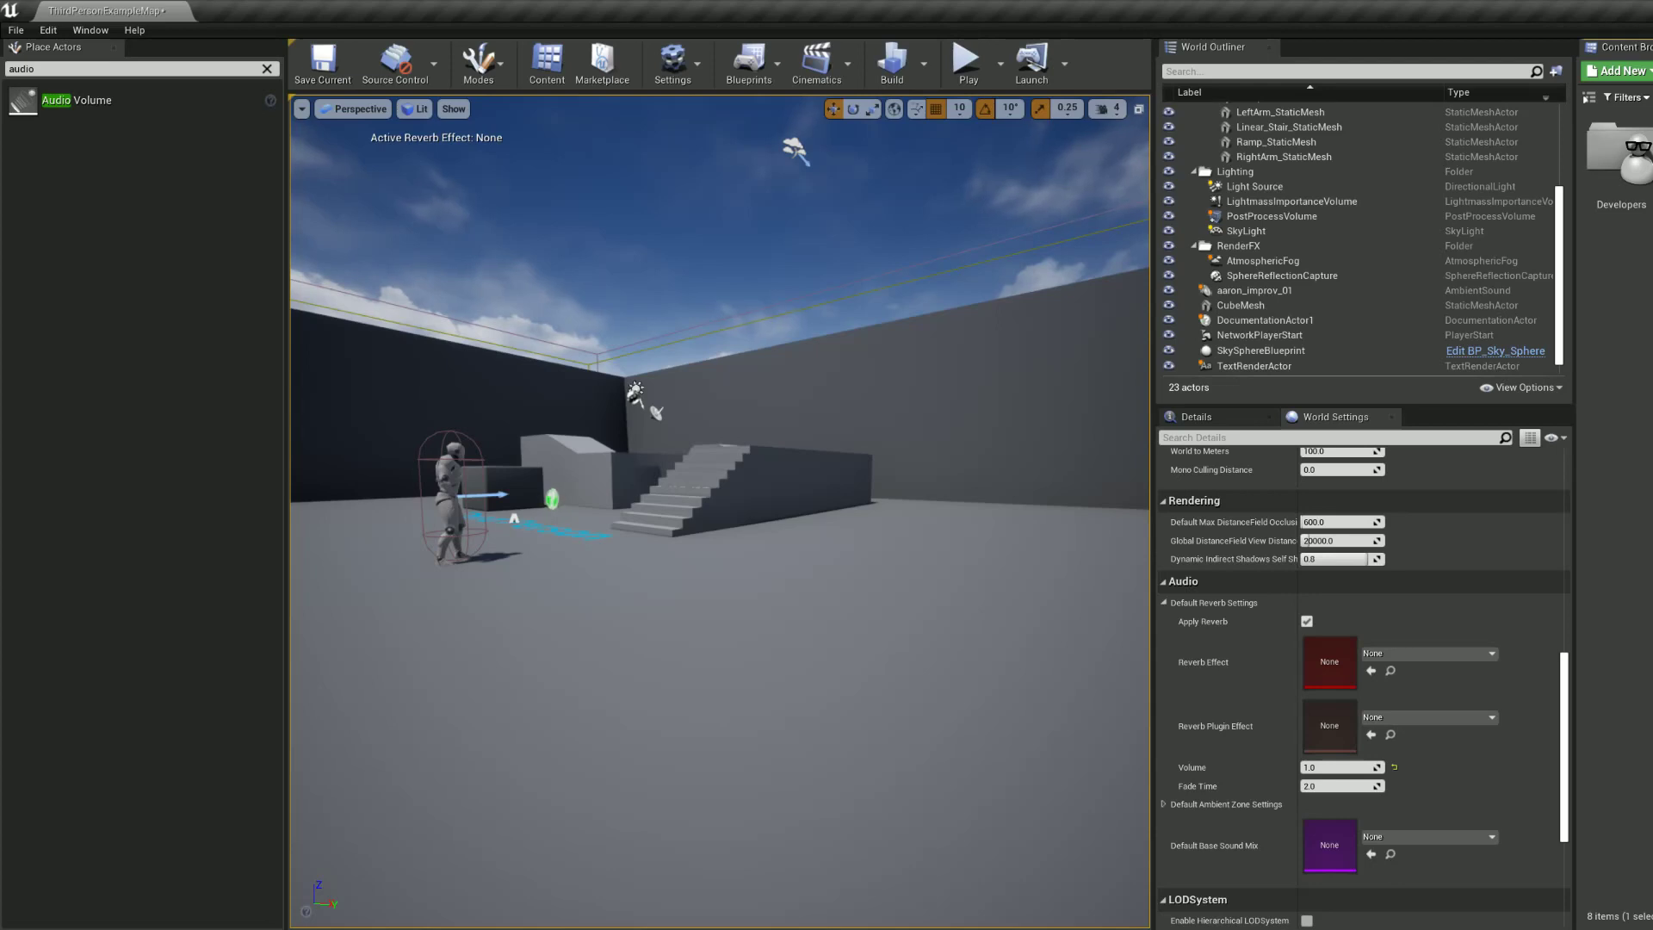
Step: Assign MyMasterReverbEffect as the level's default reverb effect in World Settings, then play the level to listen and stop playing
left_click_drag(1651, 155, 1337, 673)
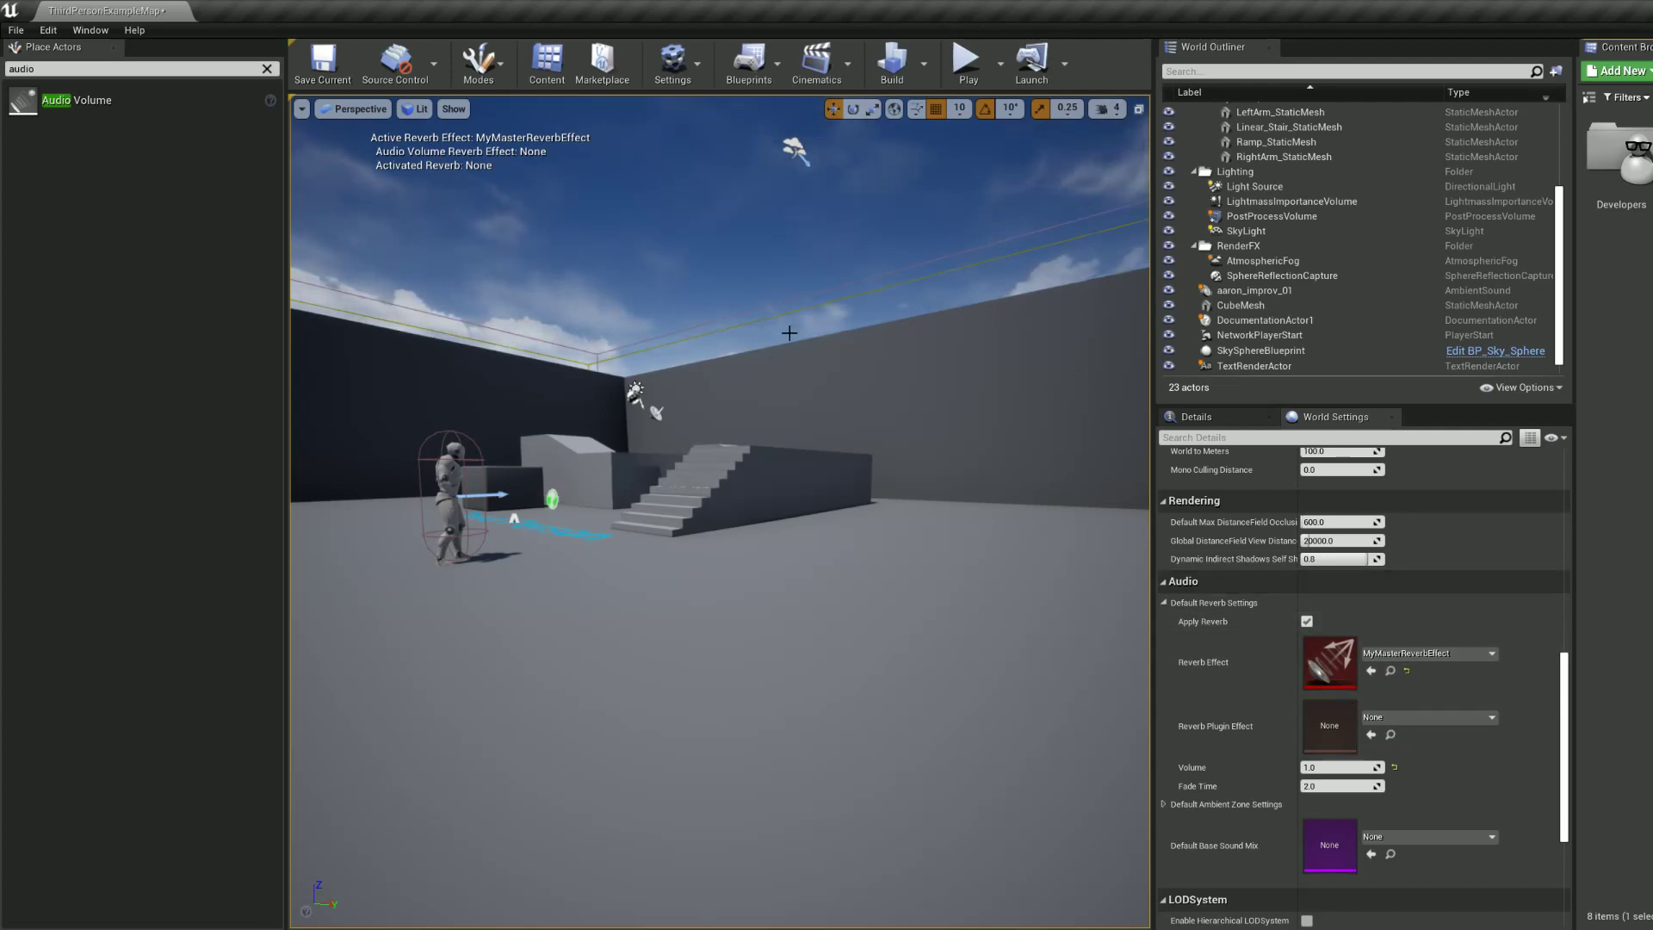
key("grave")
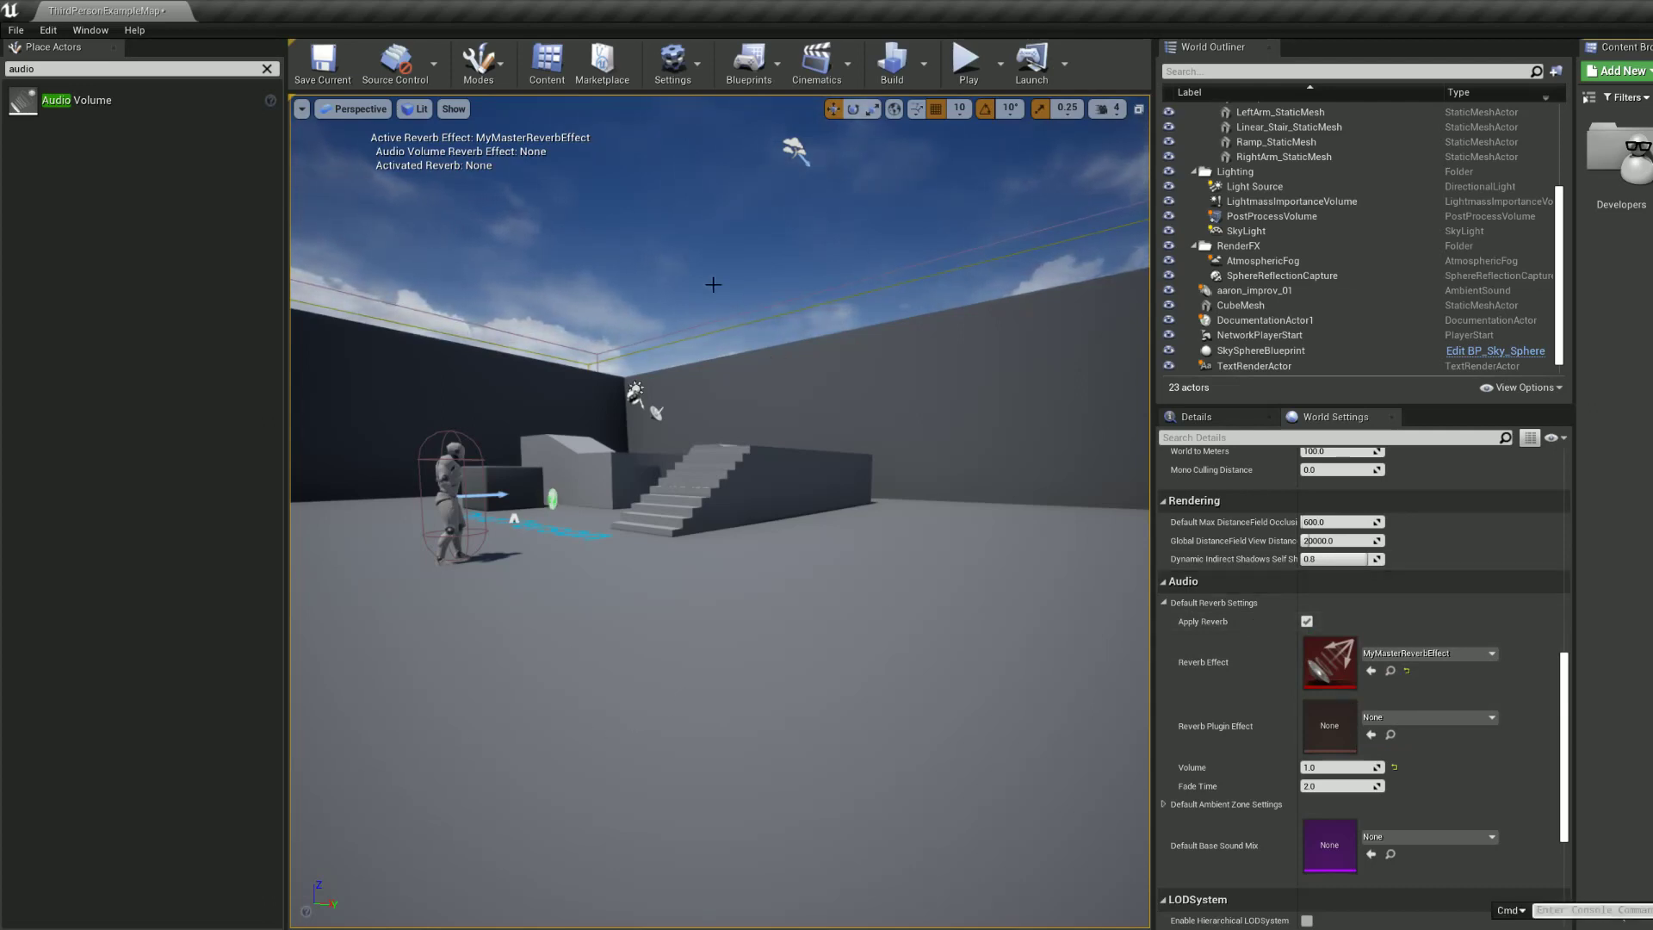
key("Escape")
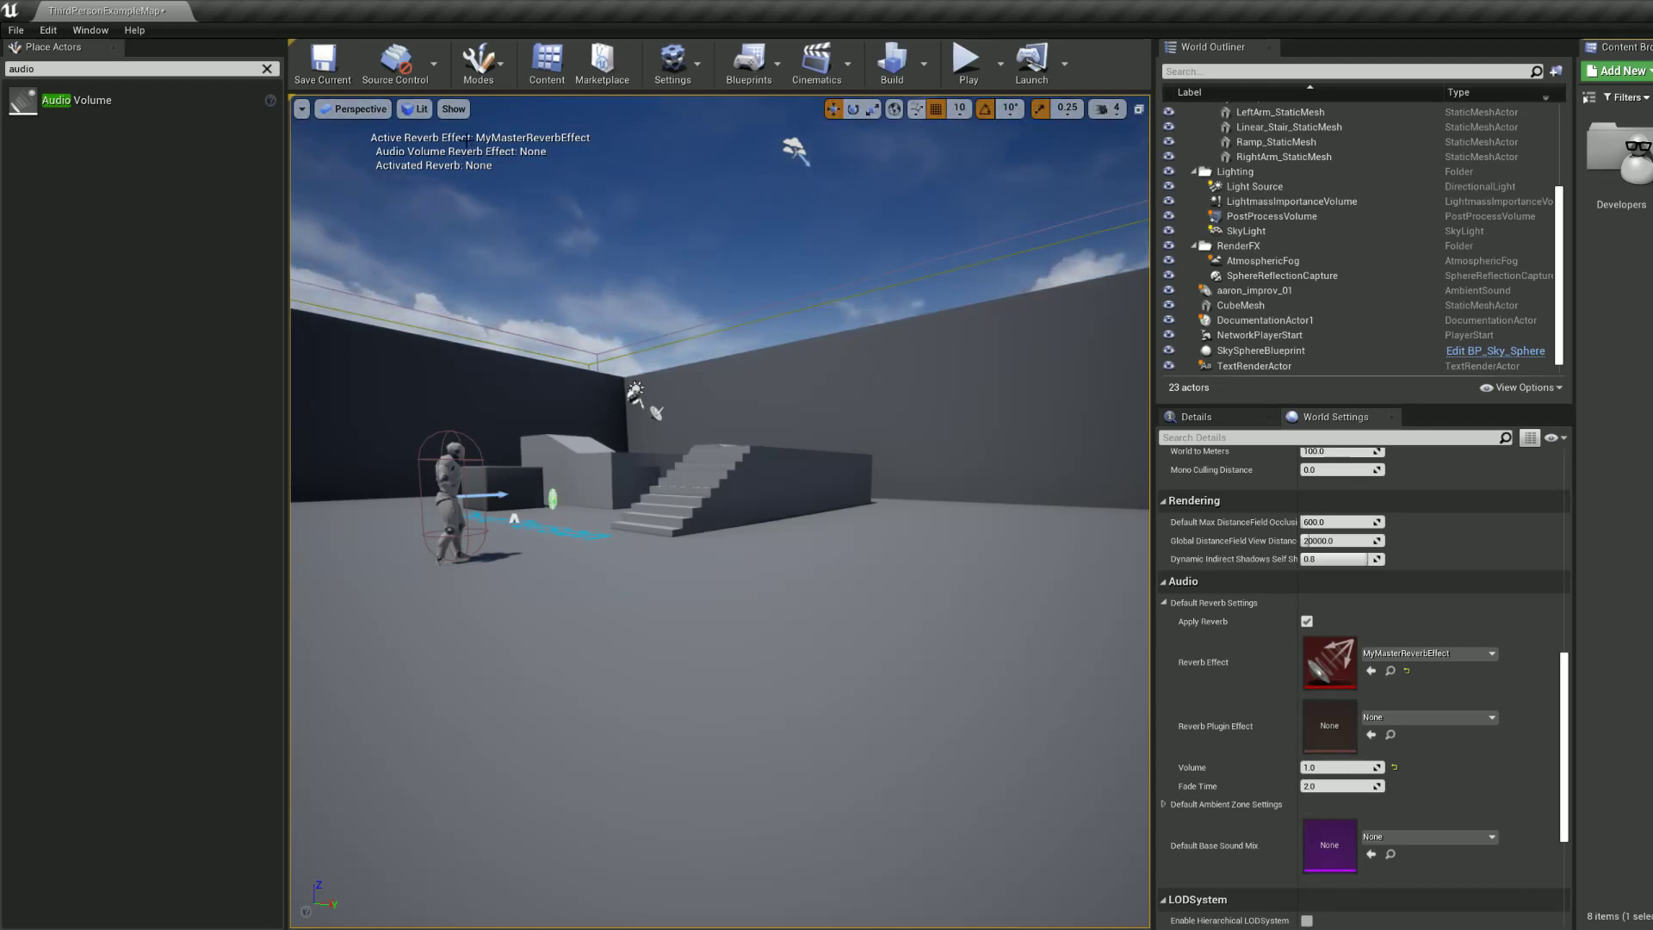
key("alt+p")
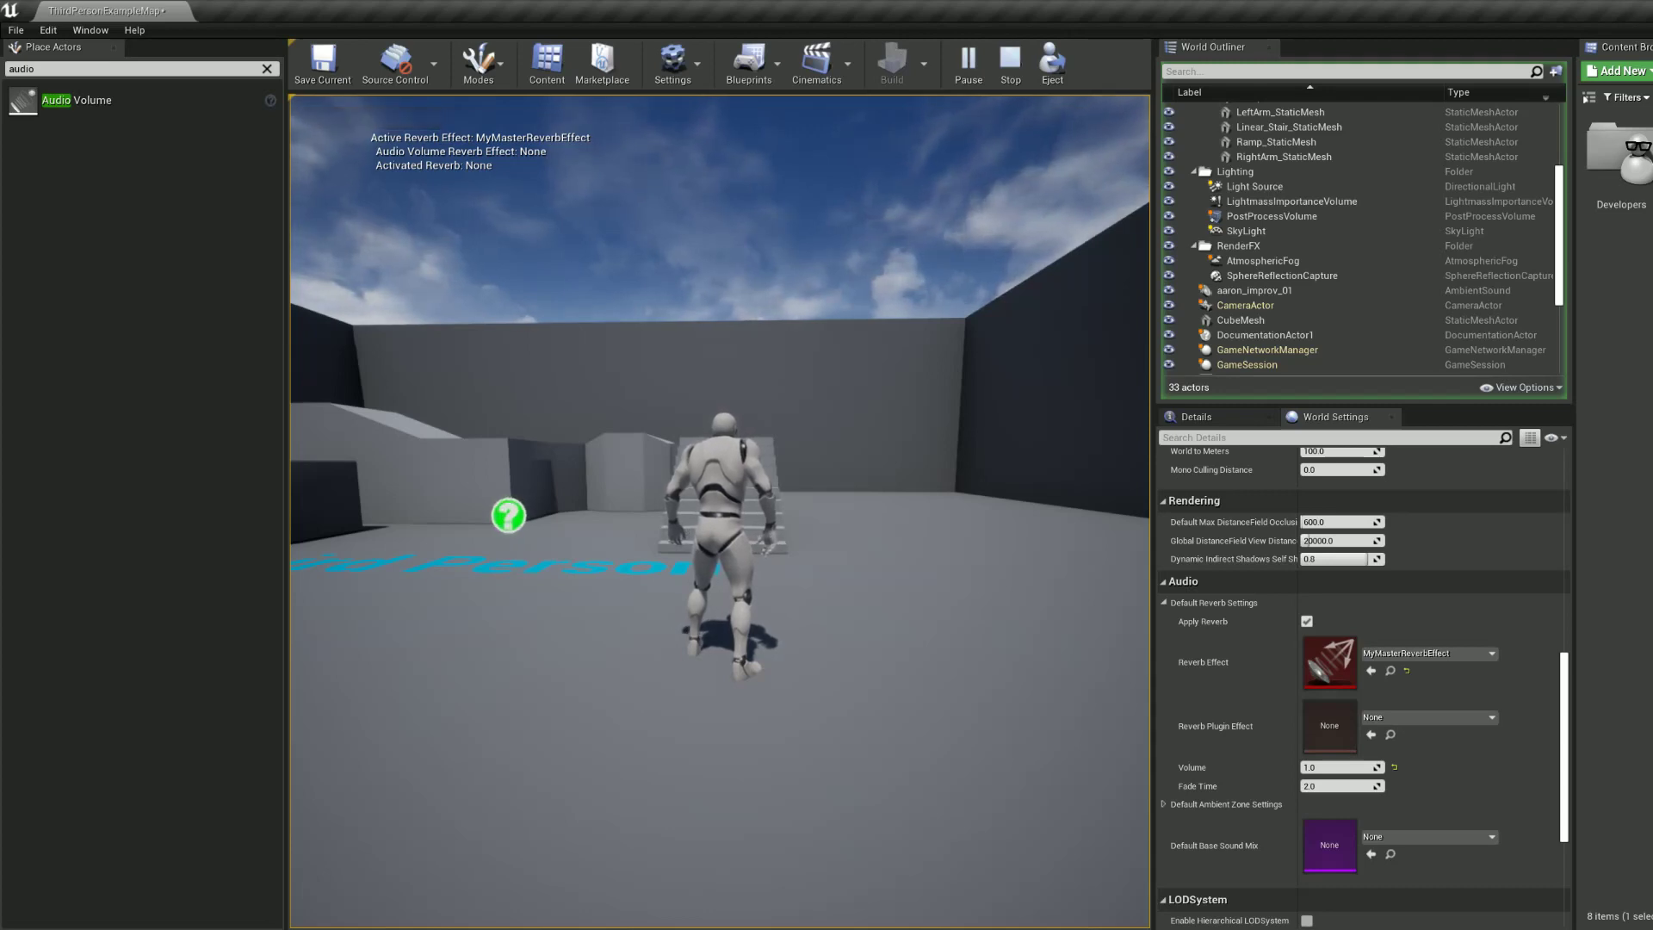
key("Escape")
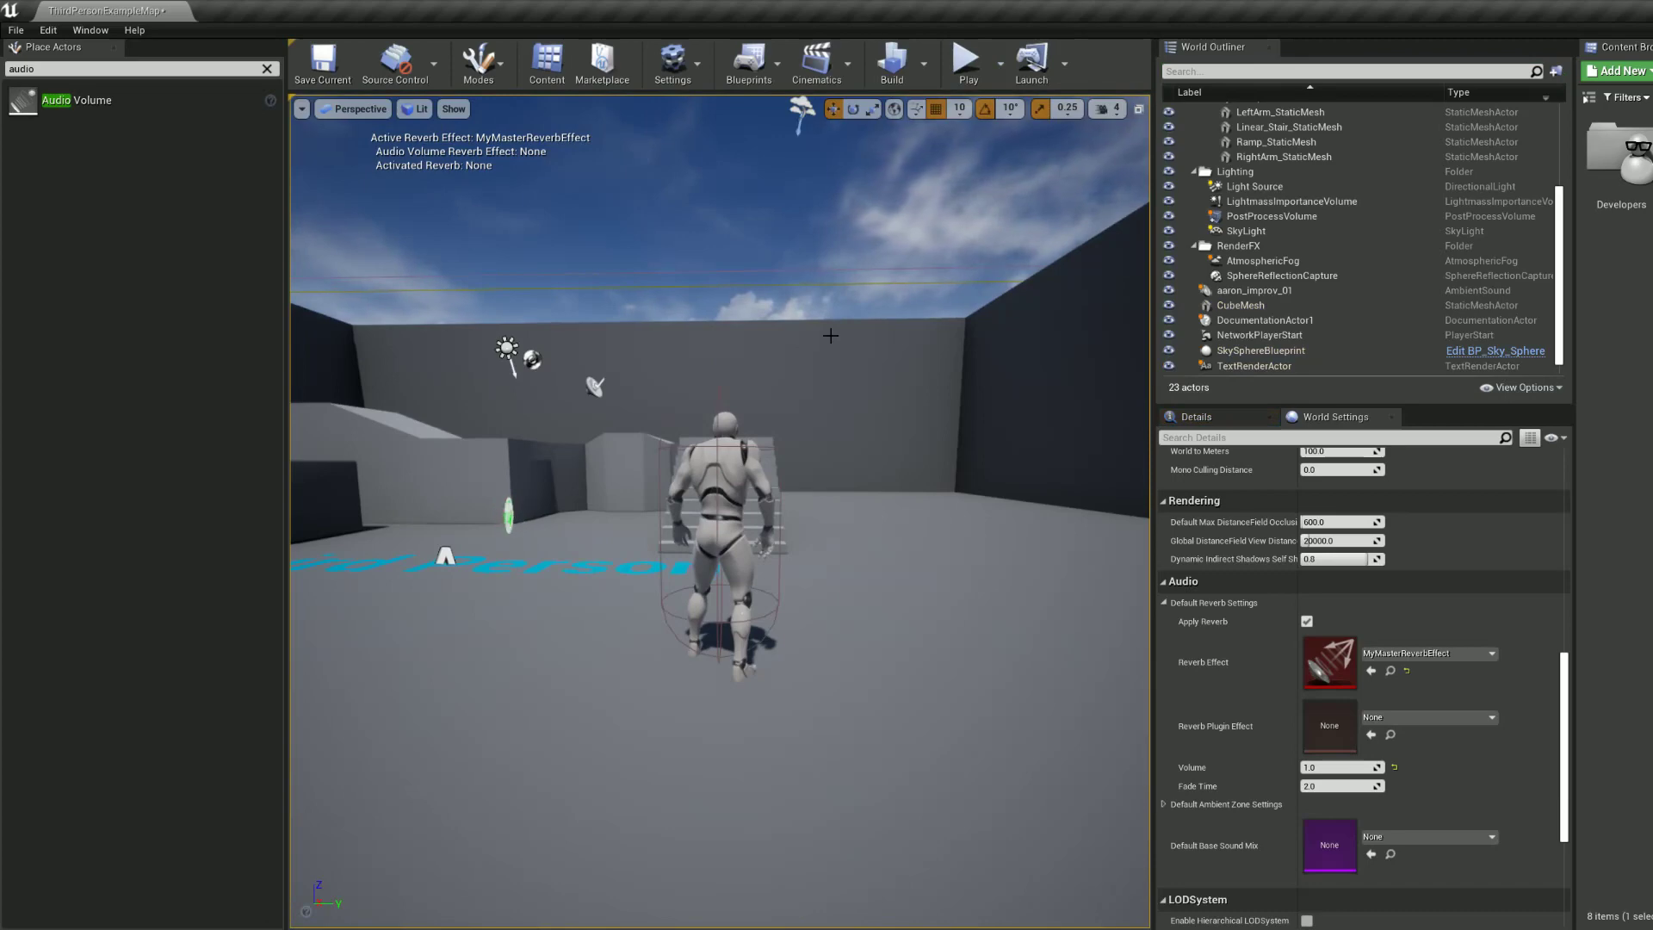
Step: Clear the default reverb effect in World Settings and place an Audio Volume on top of the cube
left_click(1406, 671)
mouse_move(840, 333)
right_mouse_down()
mouse_move(740, 344)
mouse_move(774, 357)
mouse_move(840, 333)
right_mouse_up()
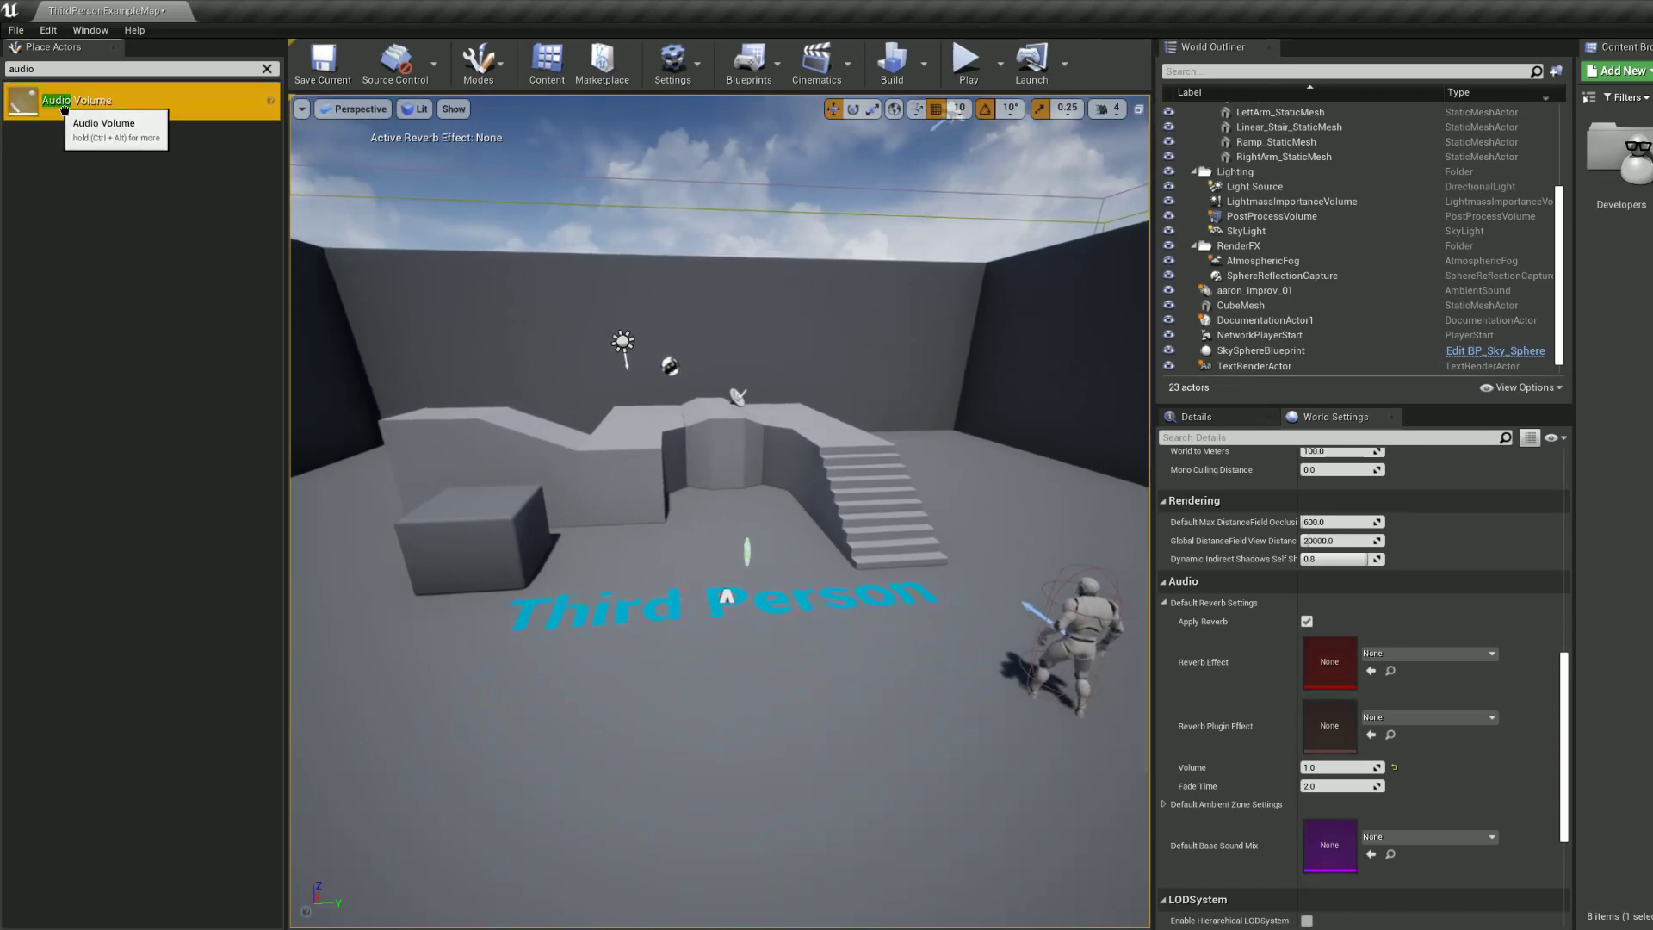
left_click_drag(60, 101, 482, 499)
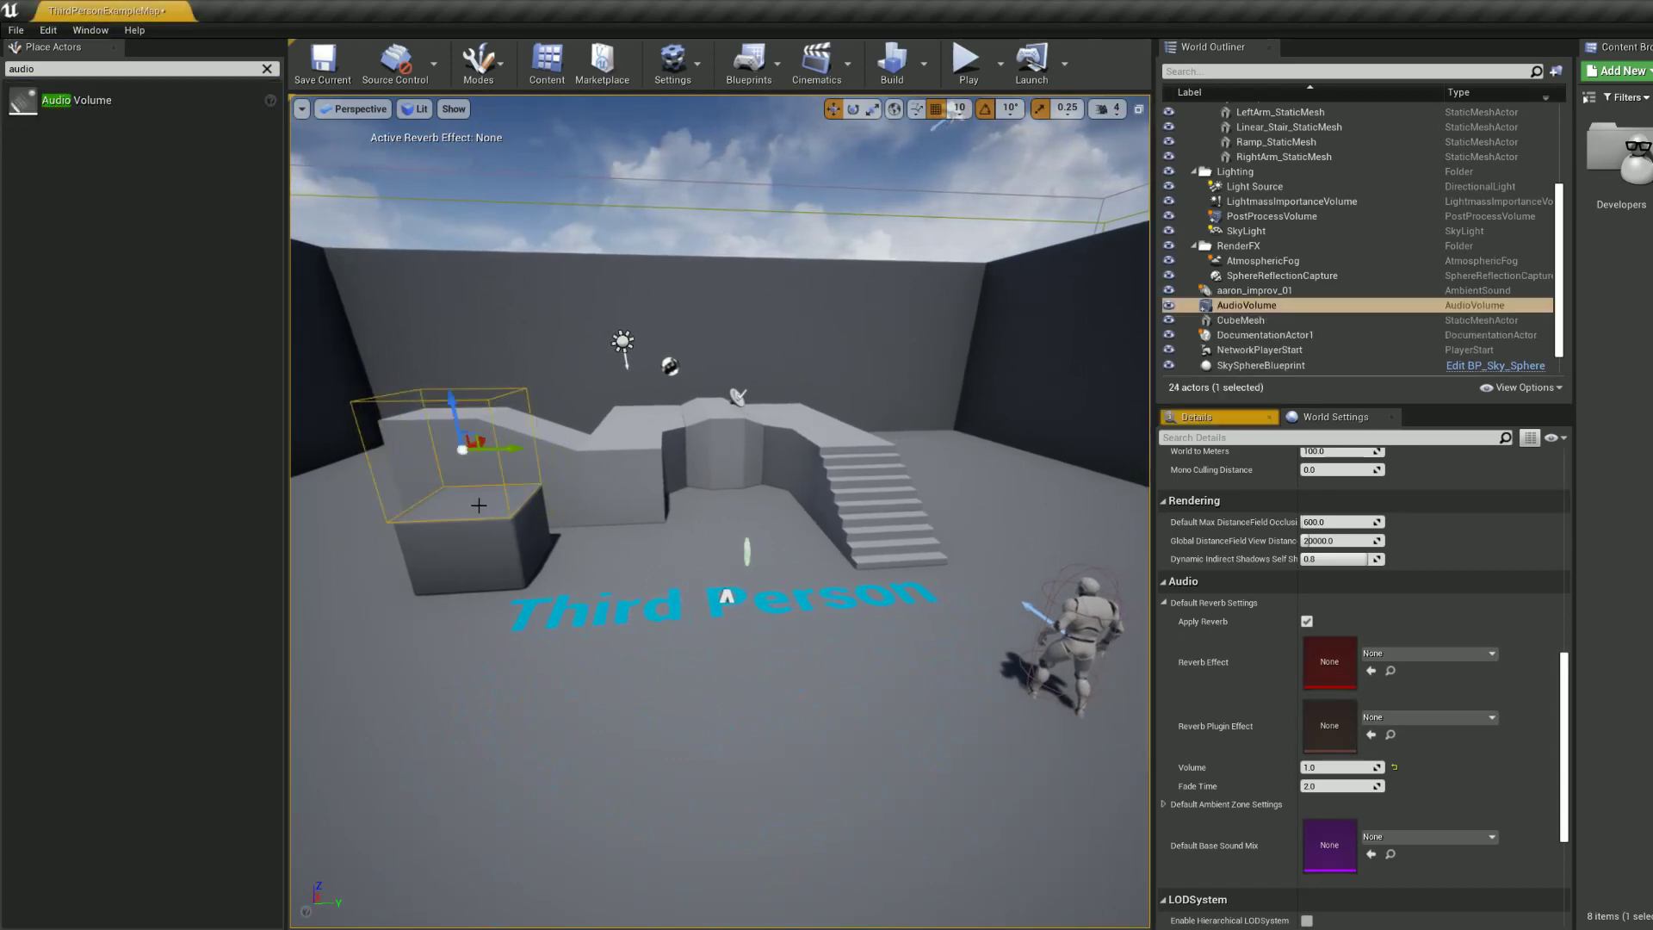
right_click_drag(707, 544, 568, 541)
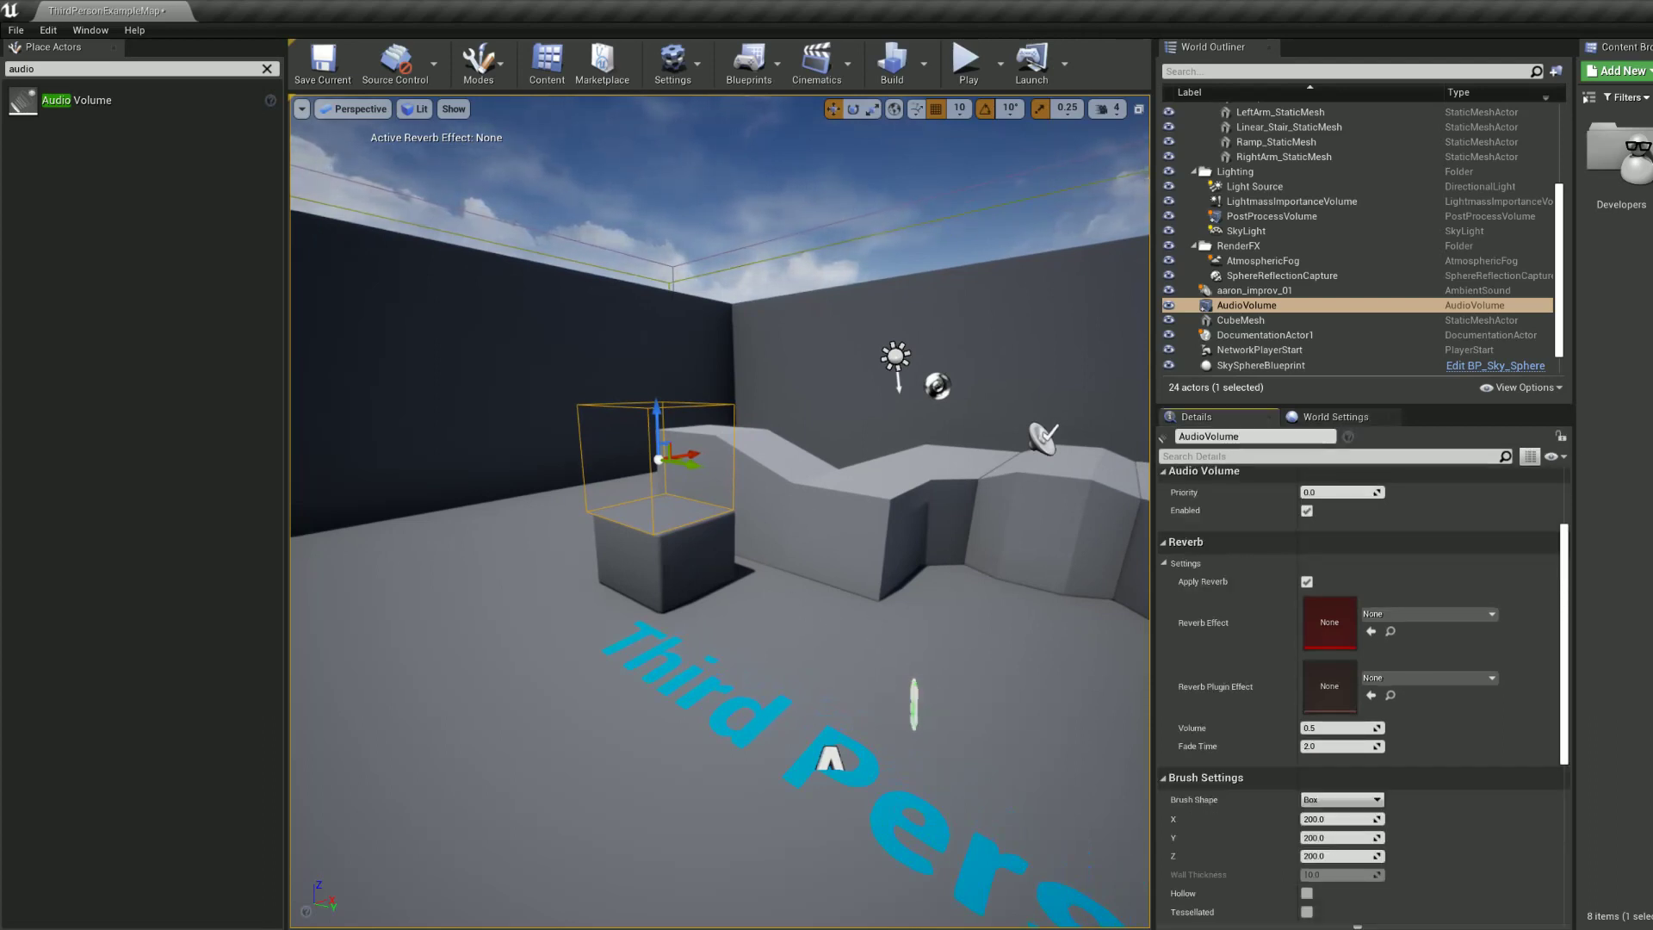
Step: Assign MyMasterReverbEffect to the Audio Volume, set its reverb volume to 1.0, and save the level
left_click_drag(1618, 606, 1347, 624)
left_click(1330, 727)
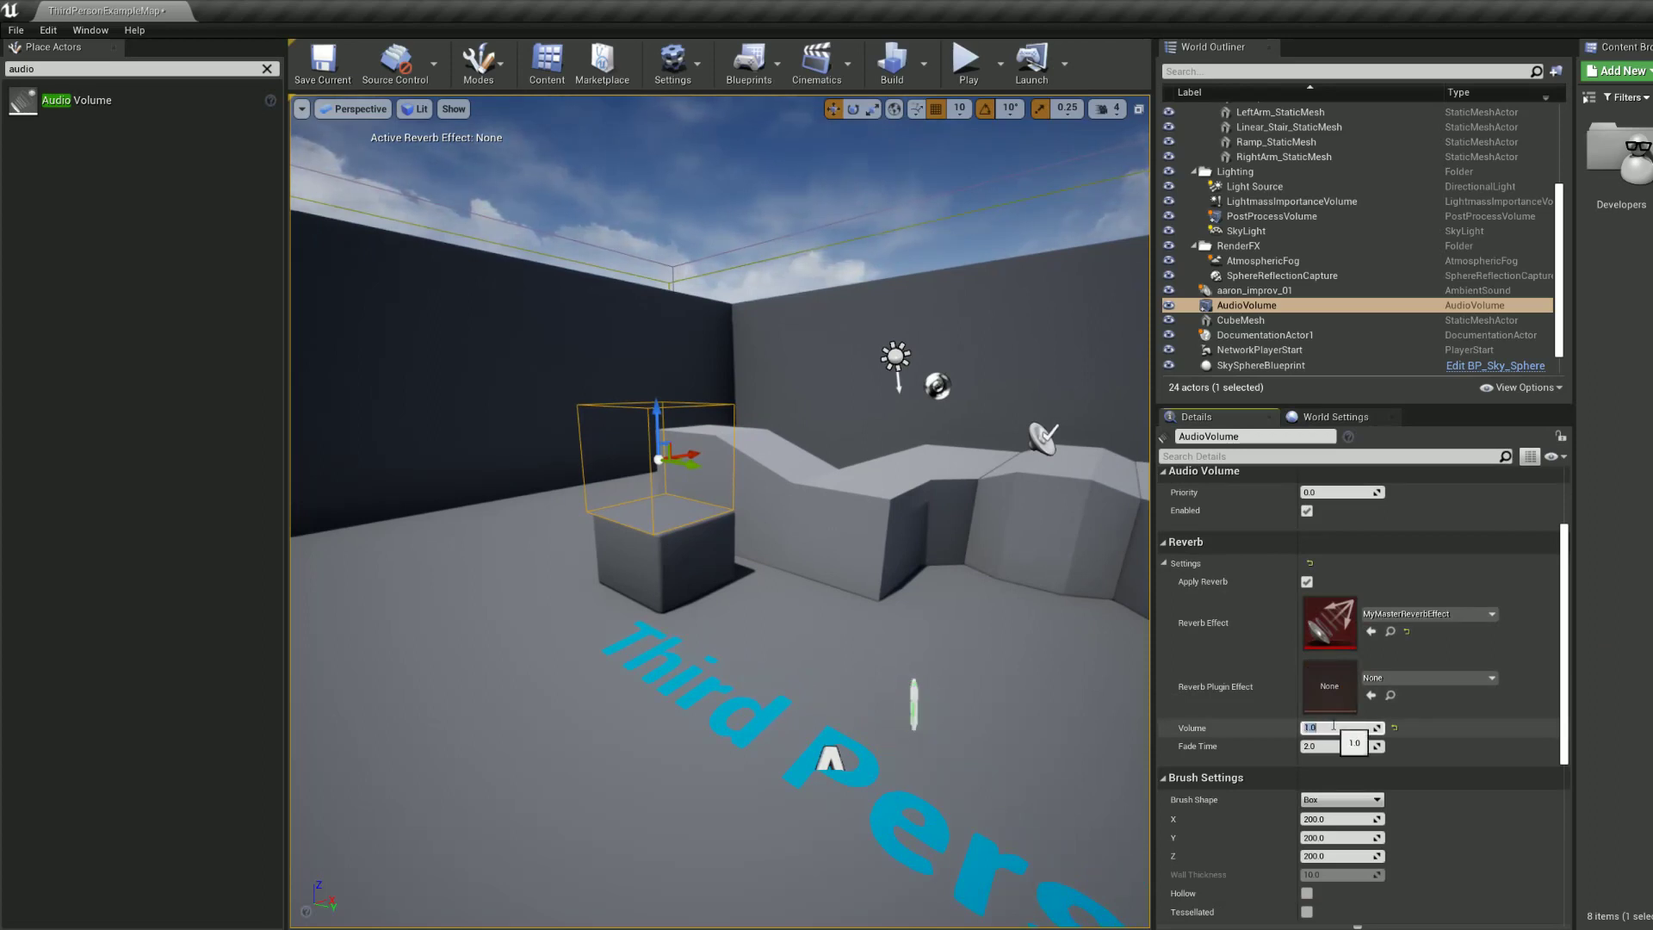
left_click(323, 63)
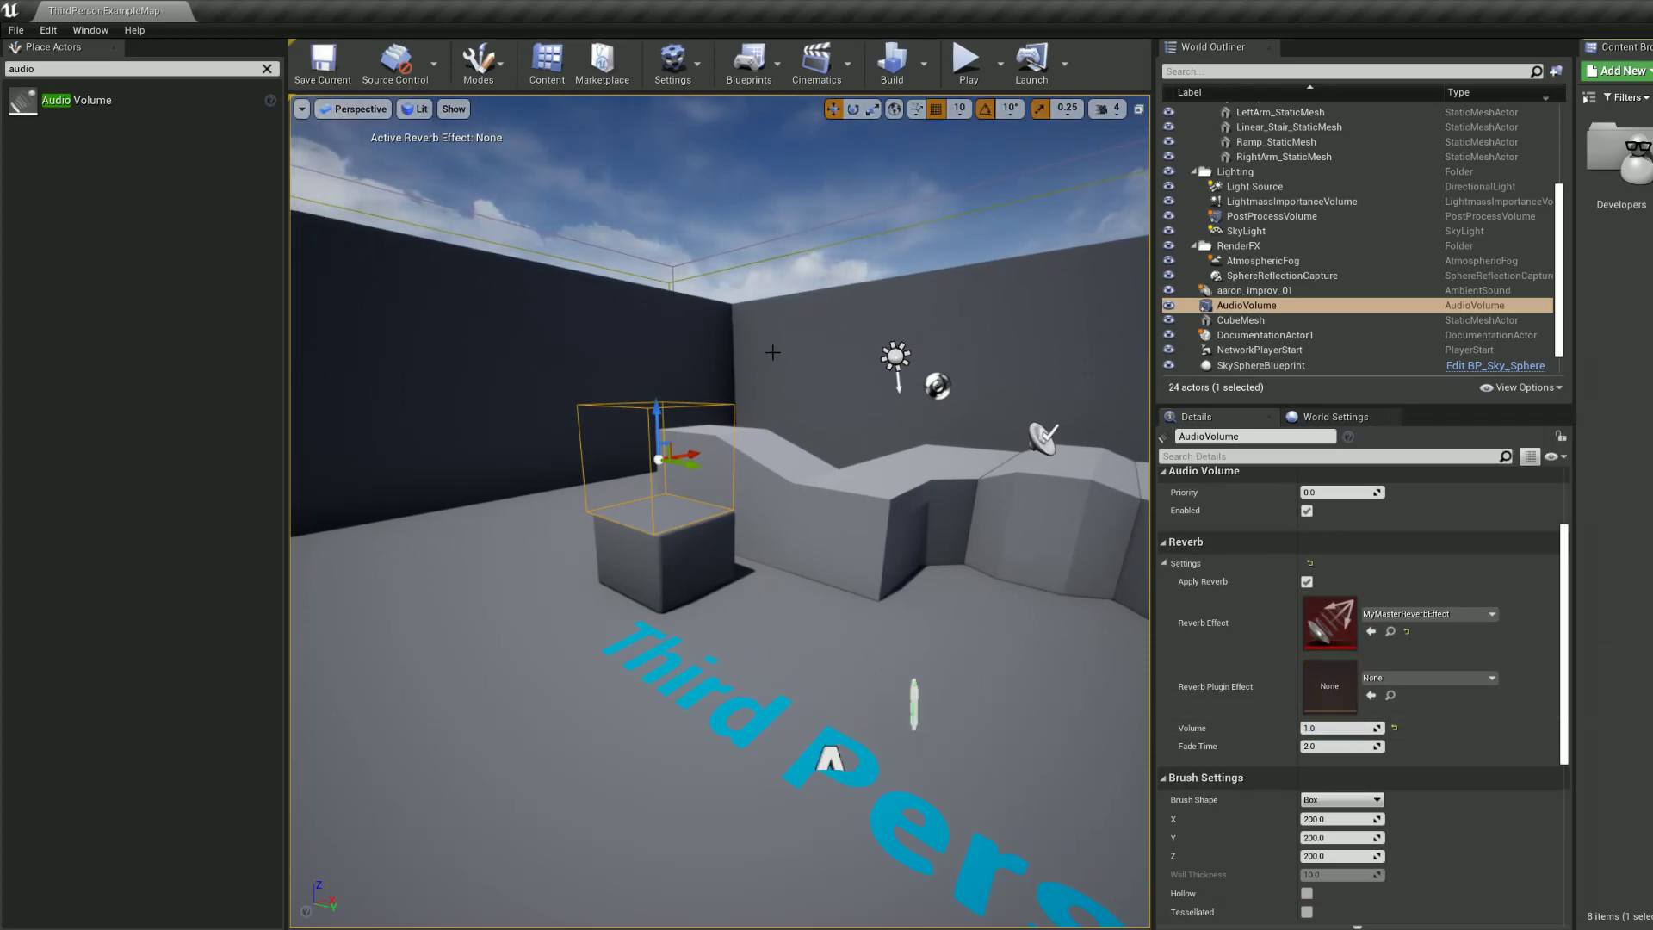
Step: Play the level, run and jump the character onto the cube to listen for the reverb, and stop playing
left_click(966, 60)
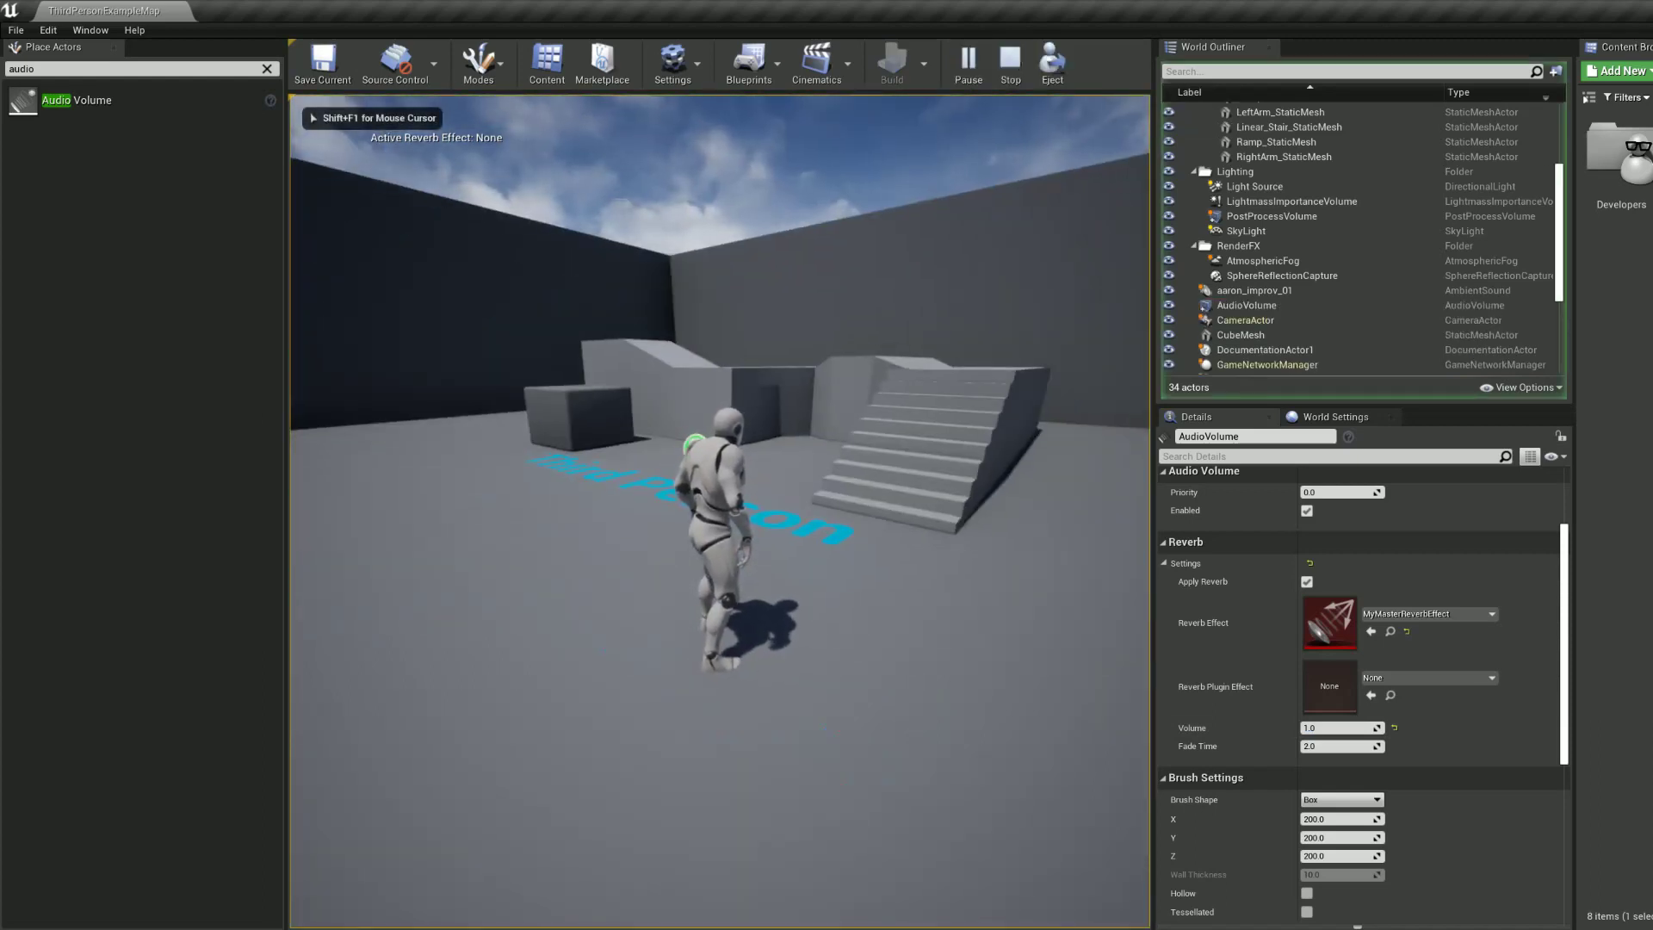
key("w")
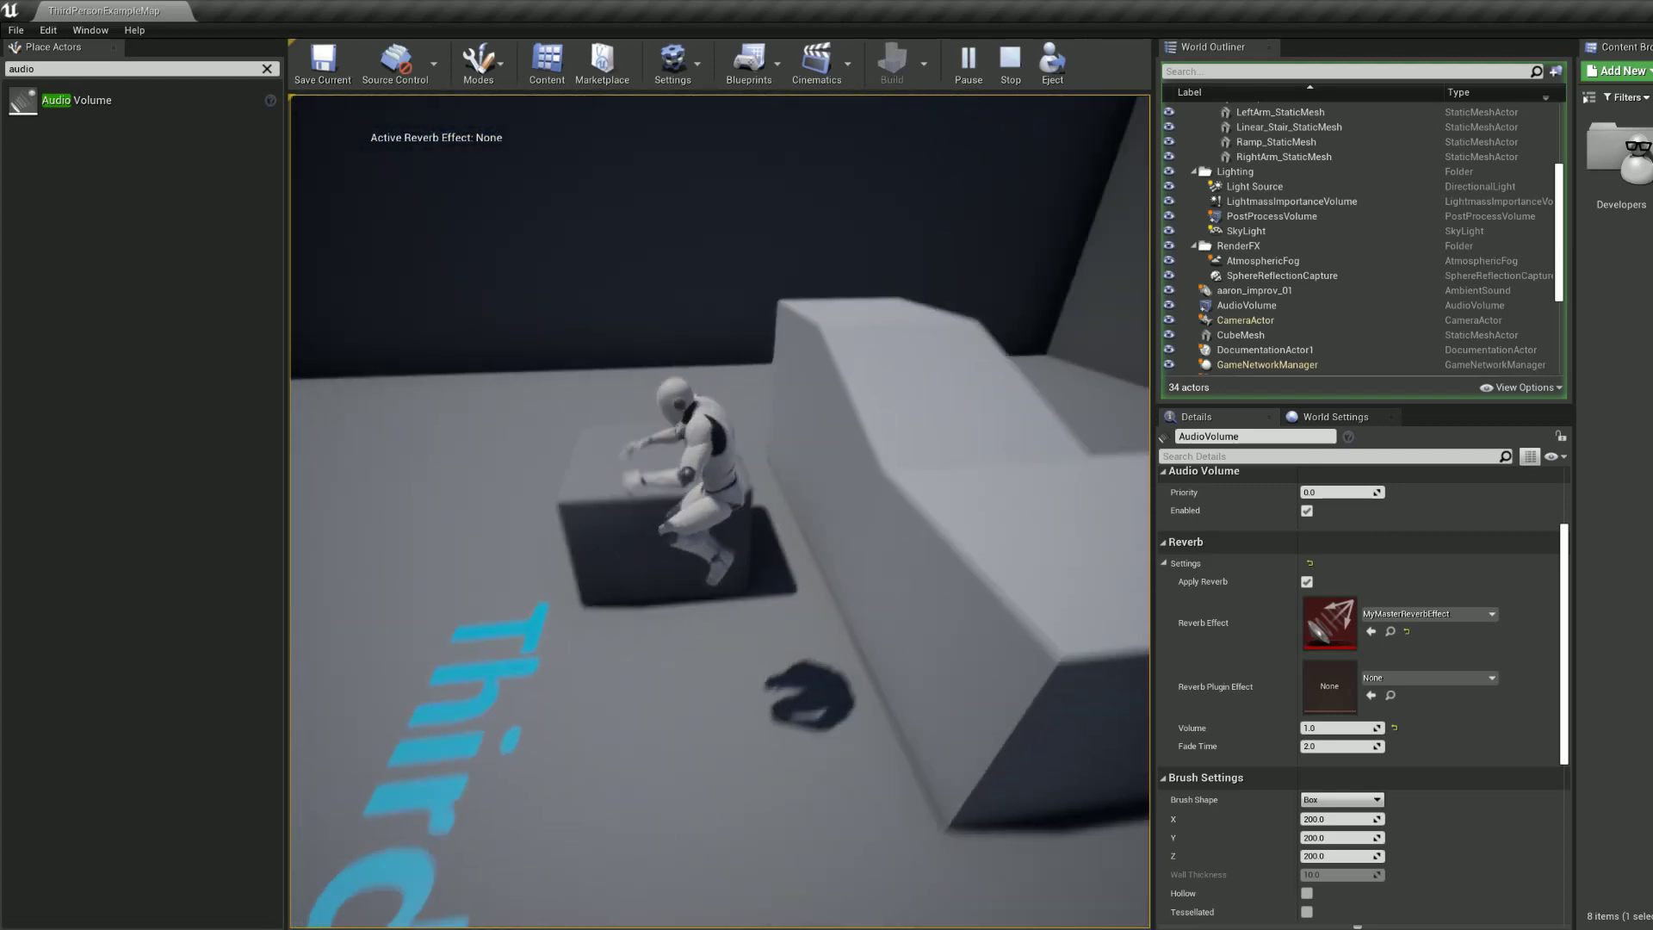
key("space")
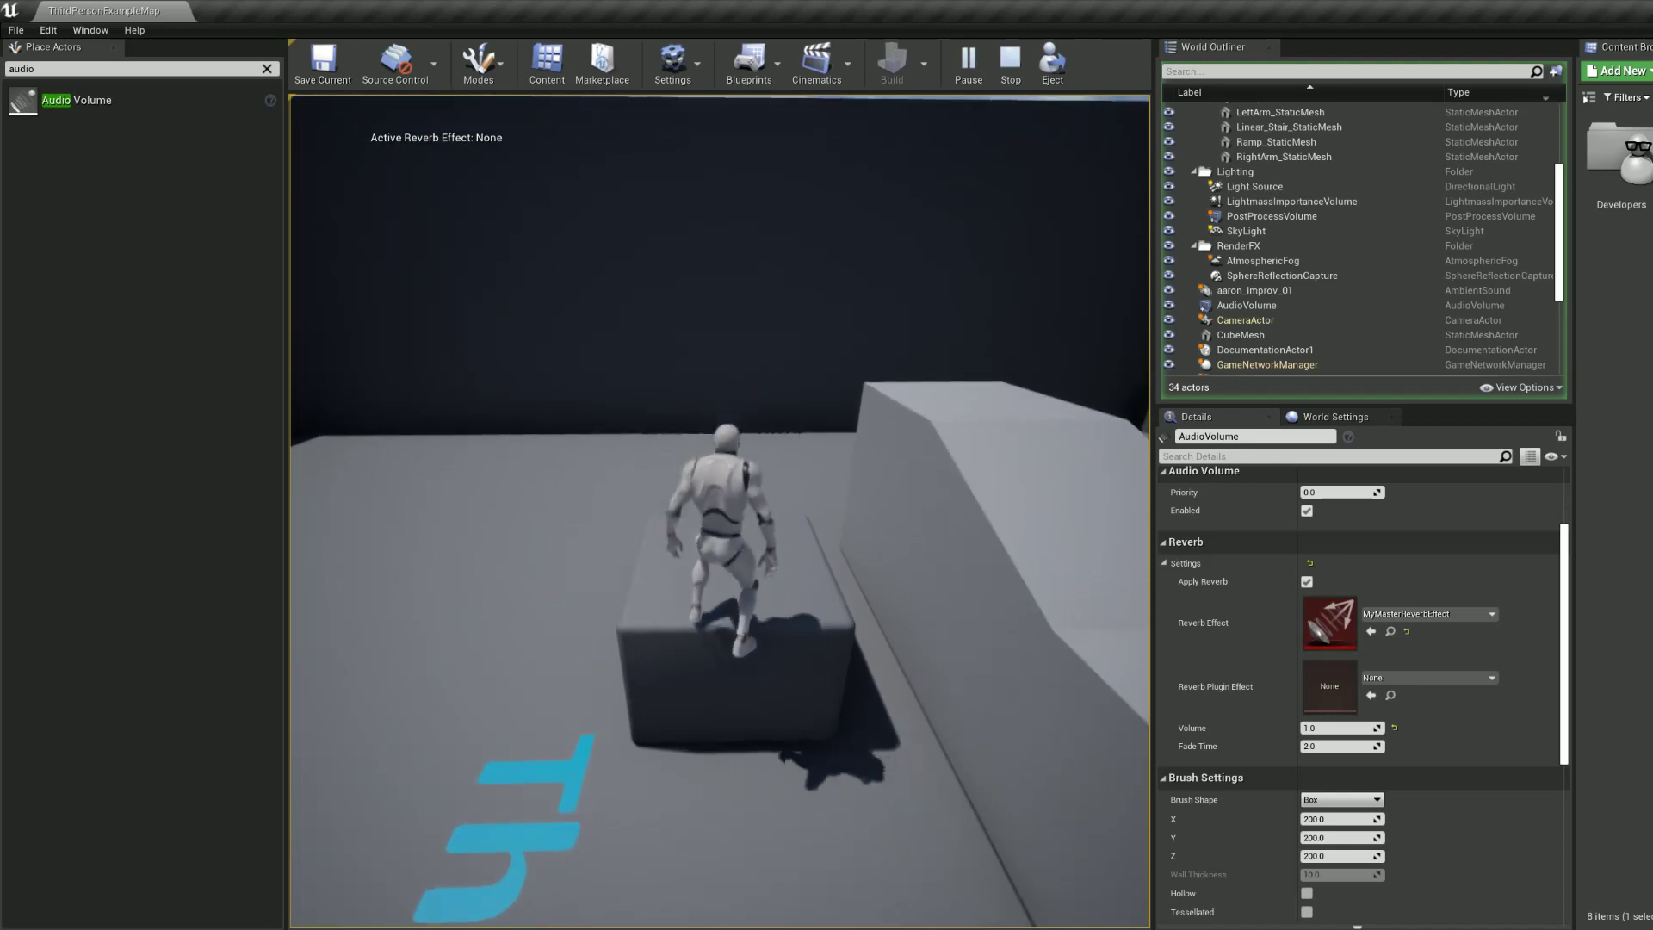
key("d")
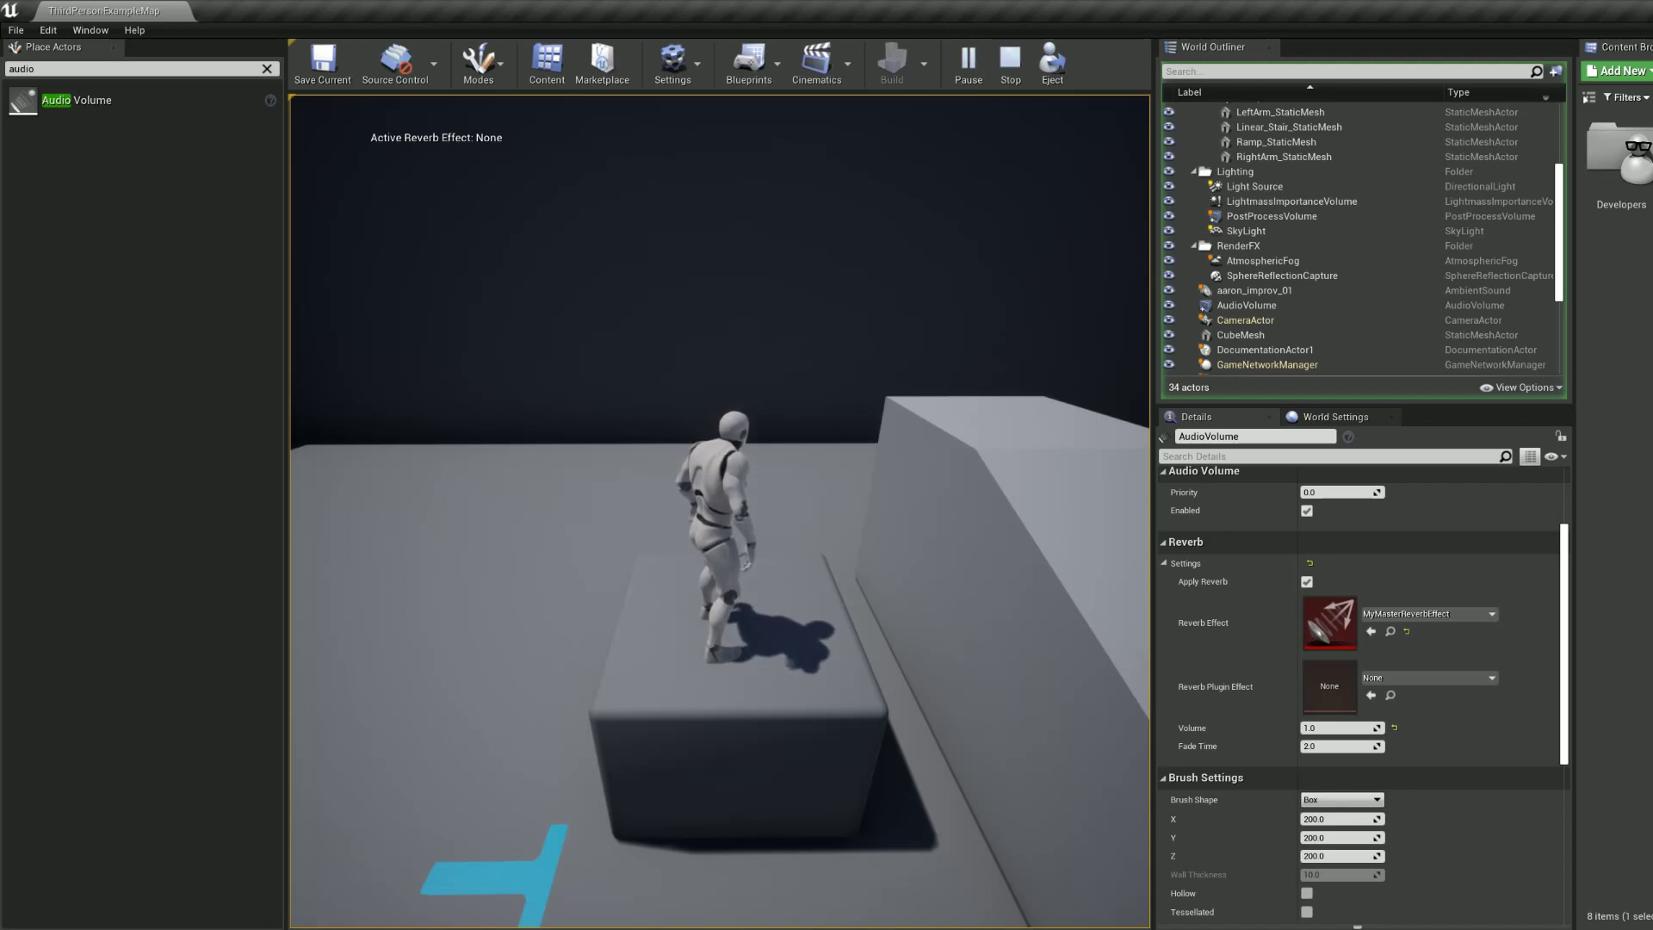
key("Escape")
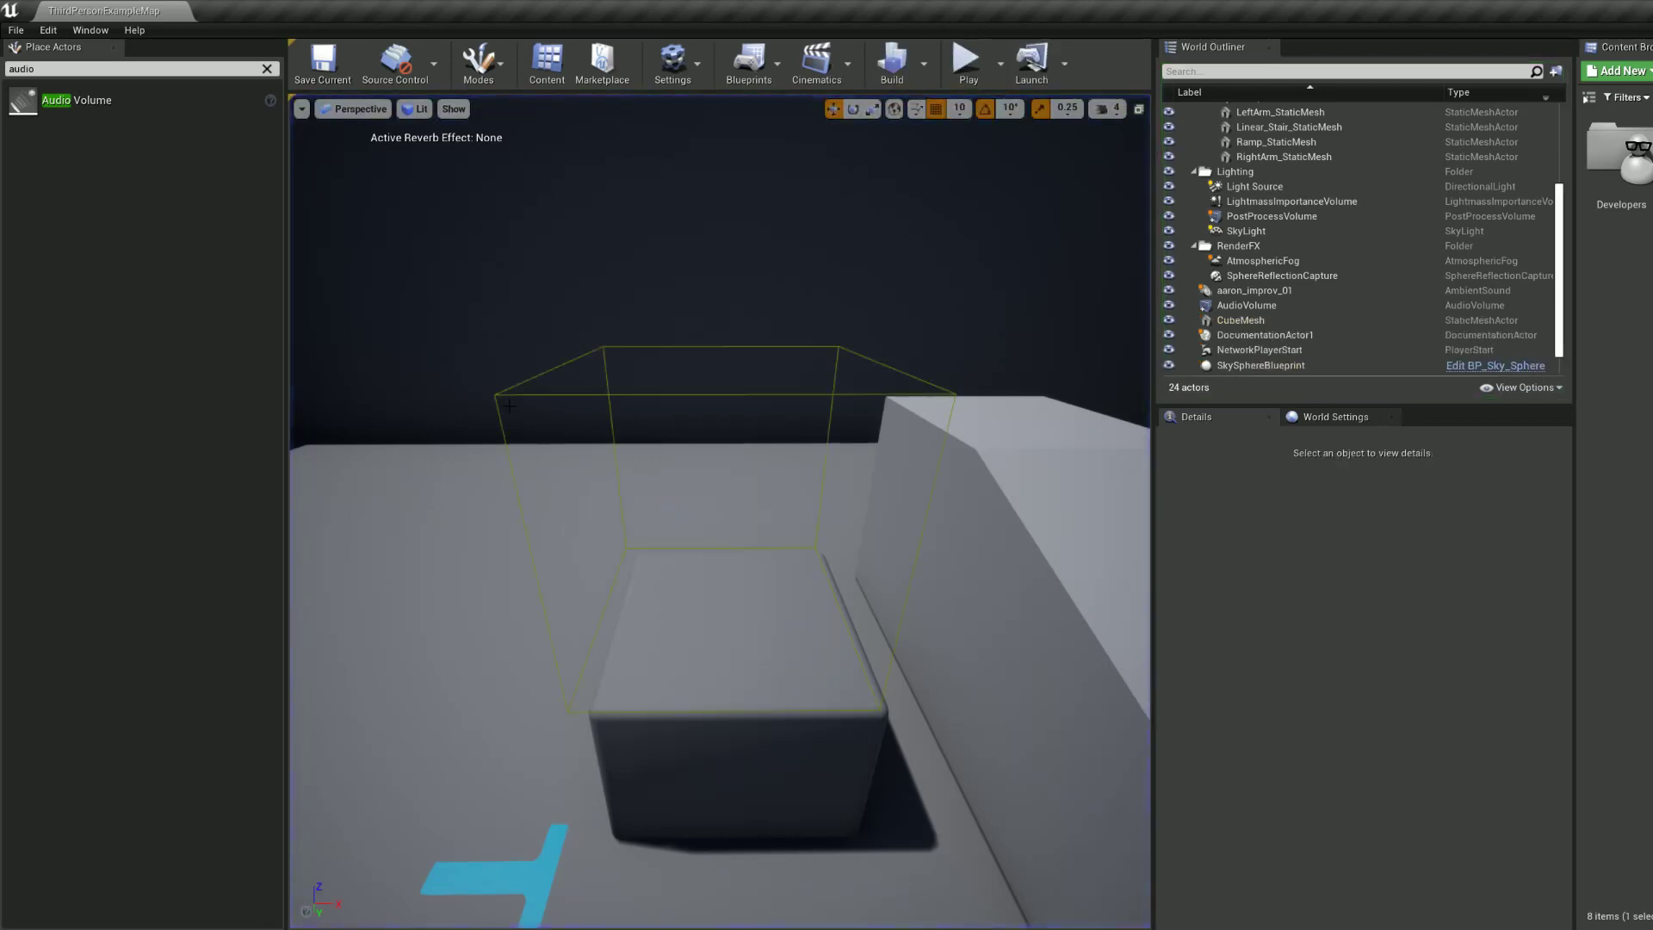
Step: Select the Audio Volume and fly the camera into and back out of it to check the active reverb effect
left_click(560, 395)
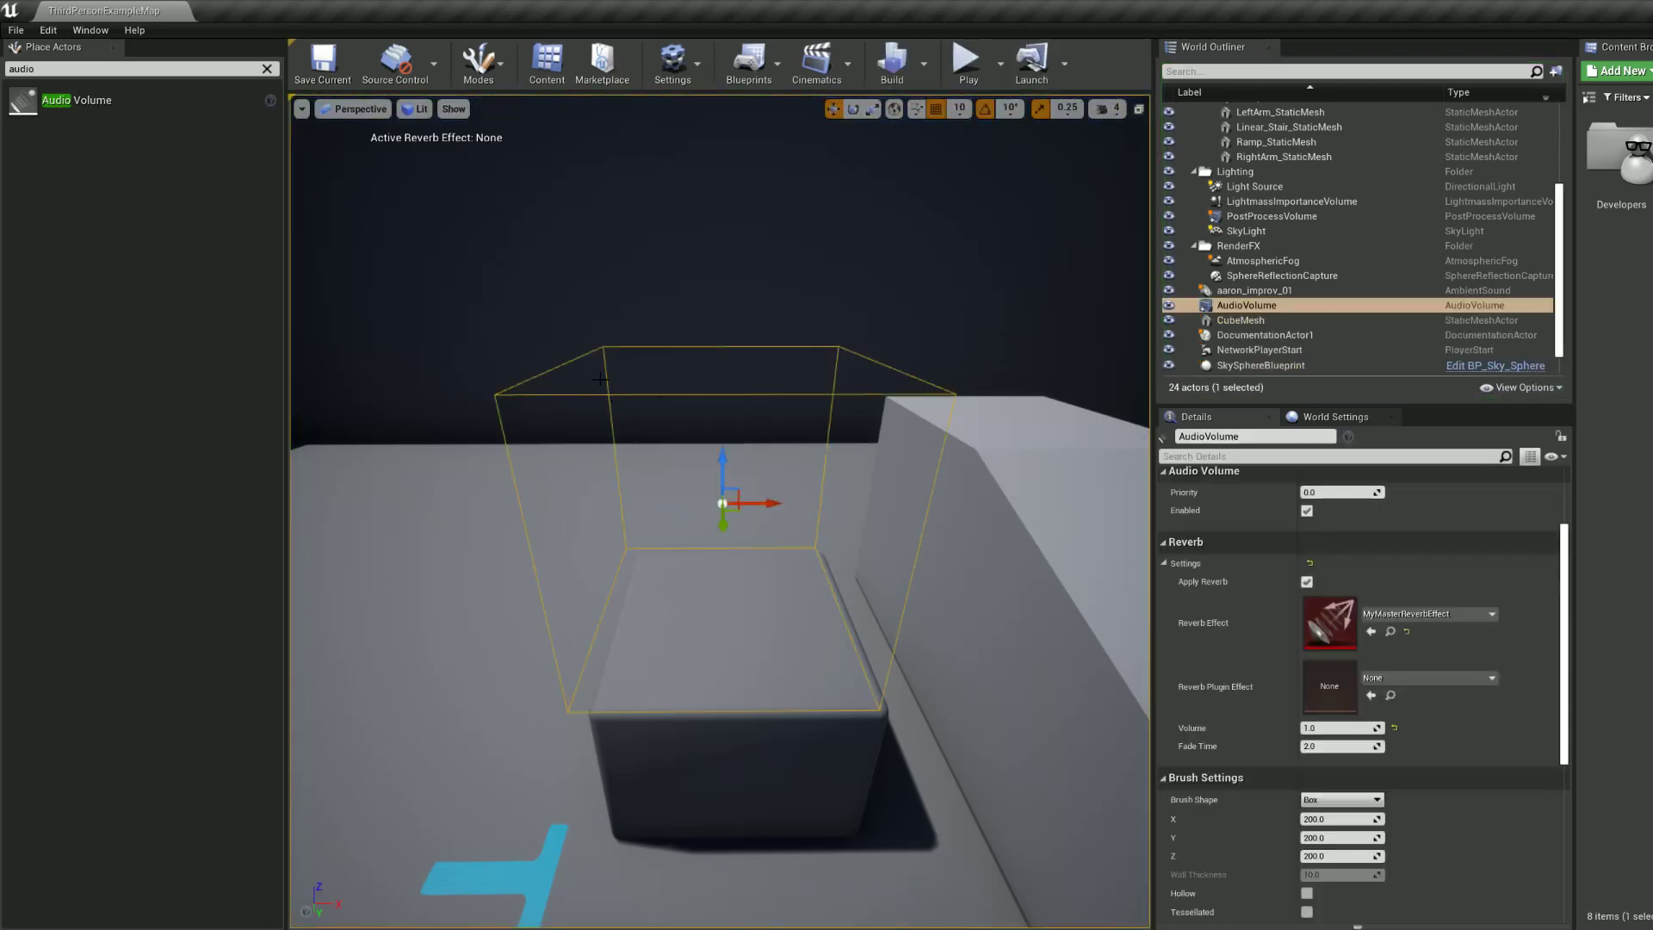
right_click_drag(558, 345, 632, 353)
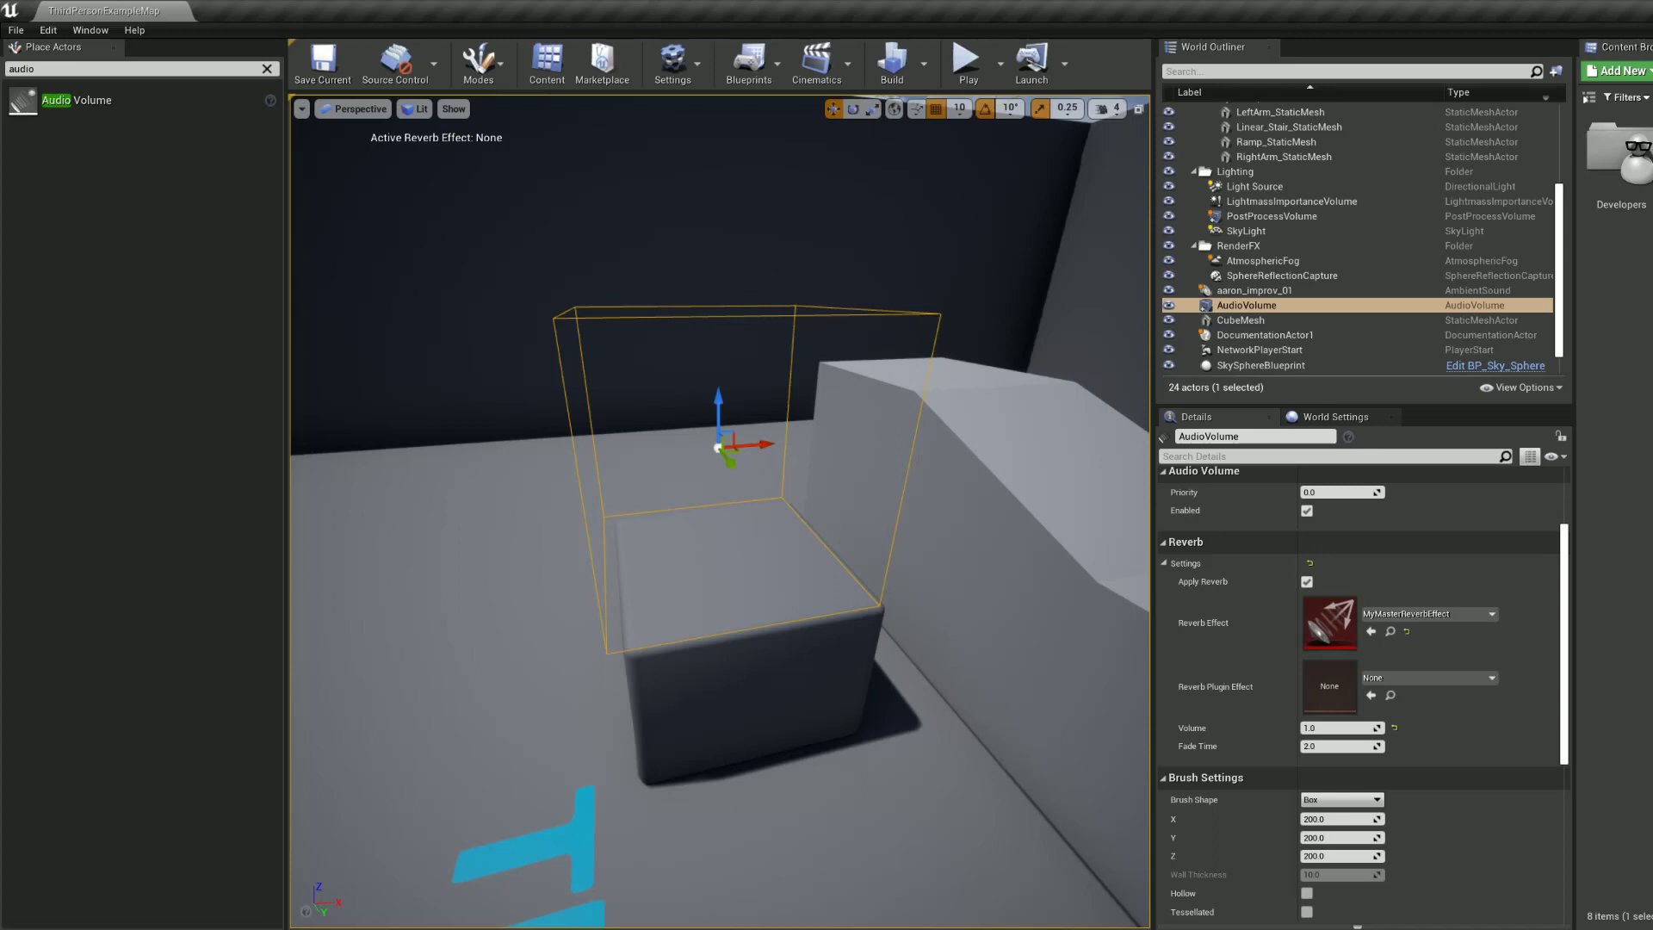
right_click_drag(720, 448, 713, 317)
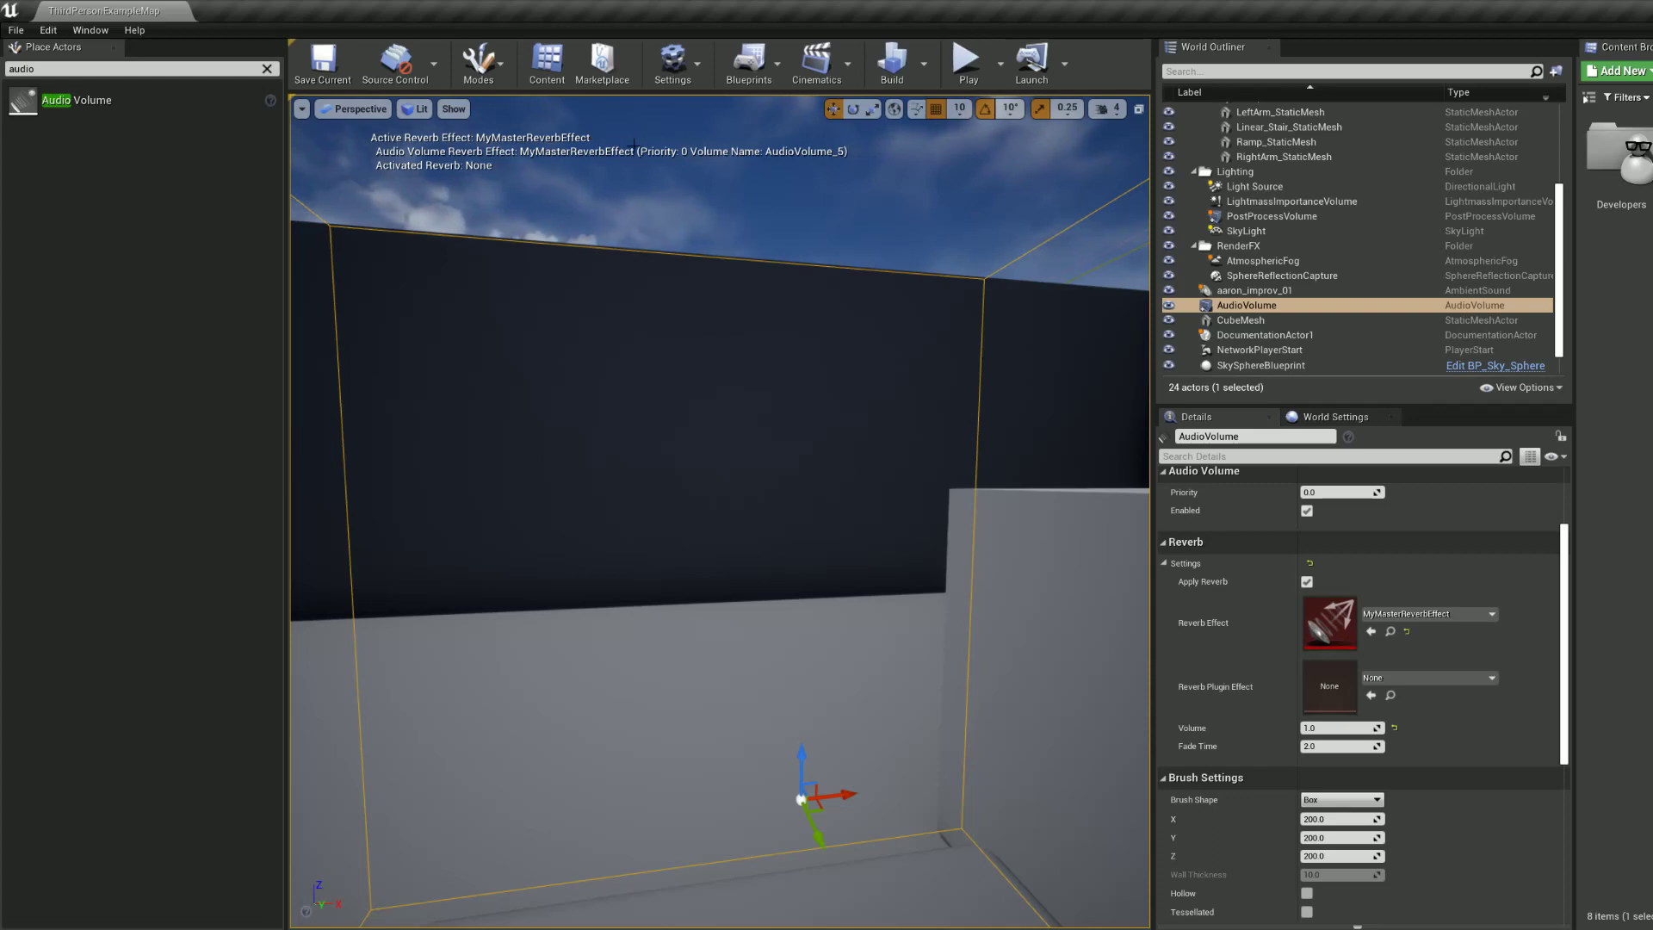
scroll(633, 145, "down", 8)
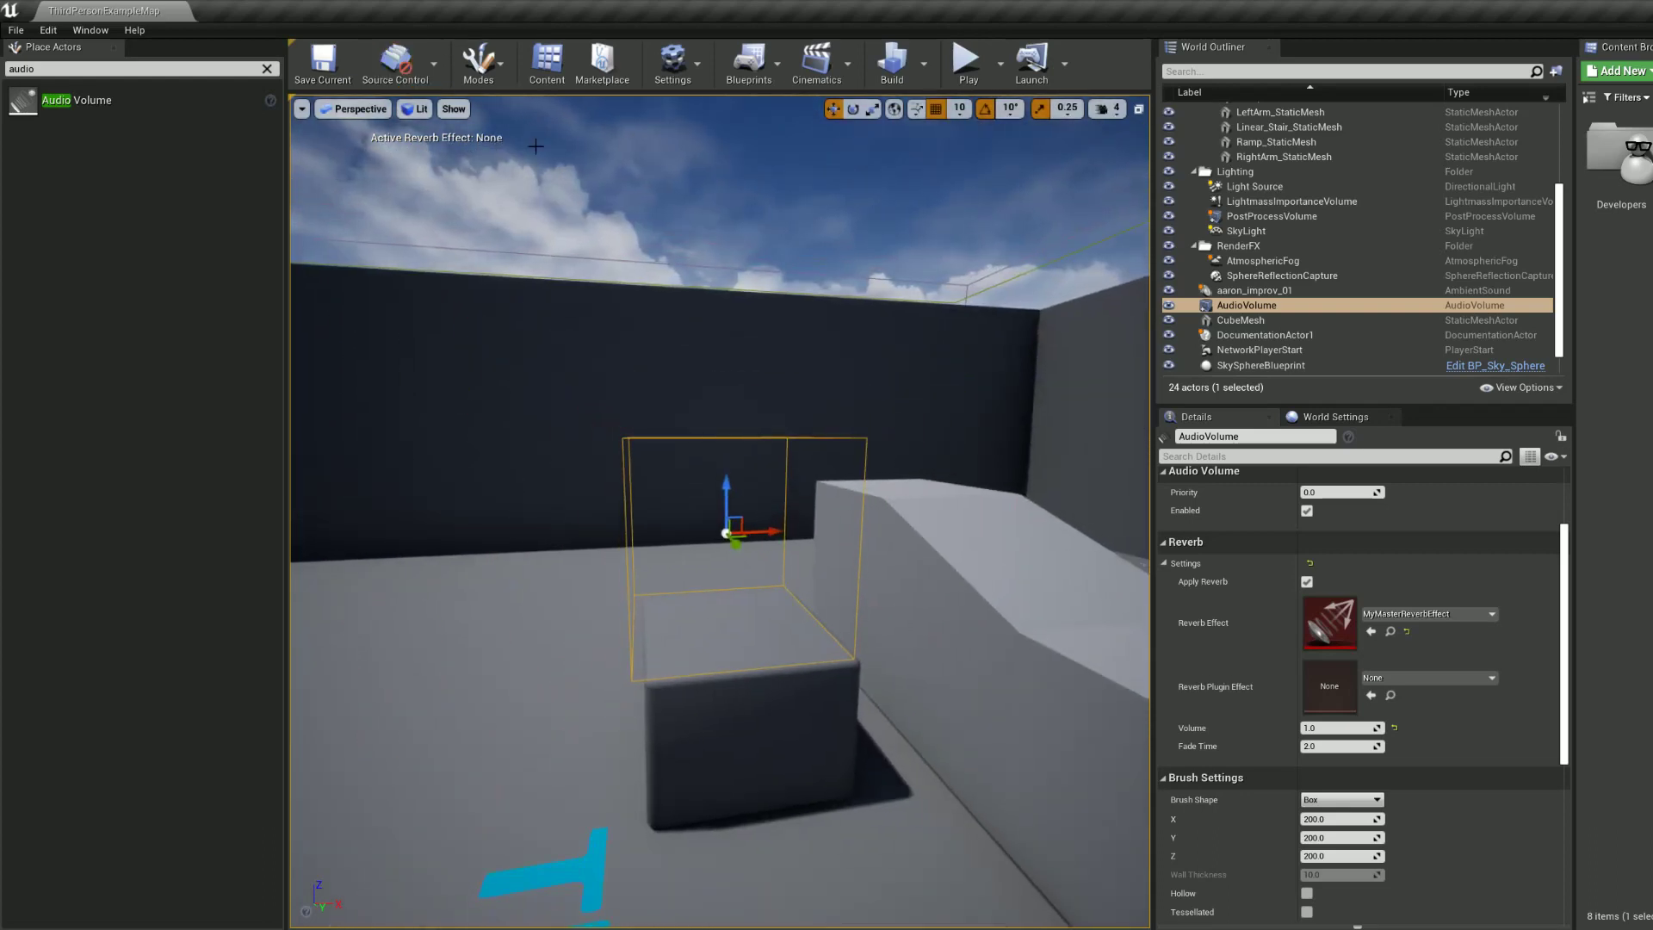
Step: Play the level again, move the character so the camera enters the Audio Volume, listen for reverb, and stop playing
left_click(965, 60)
key("w")
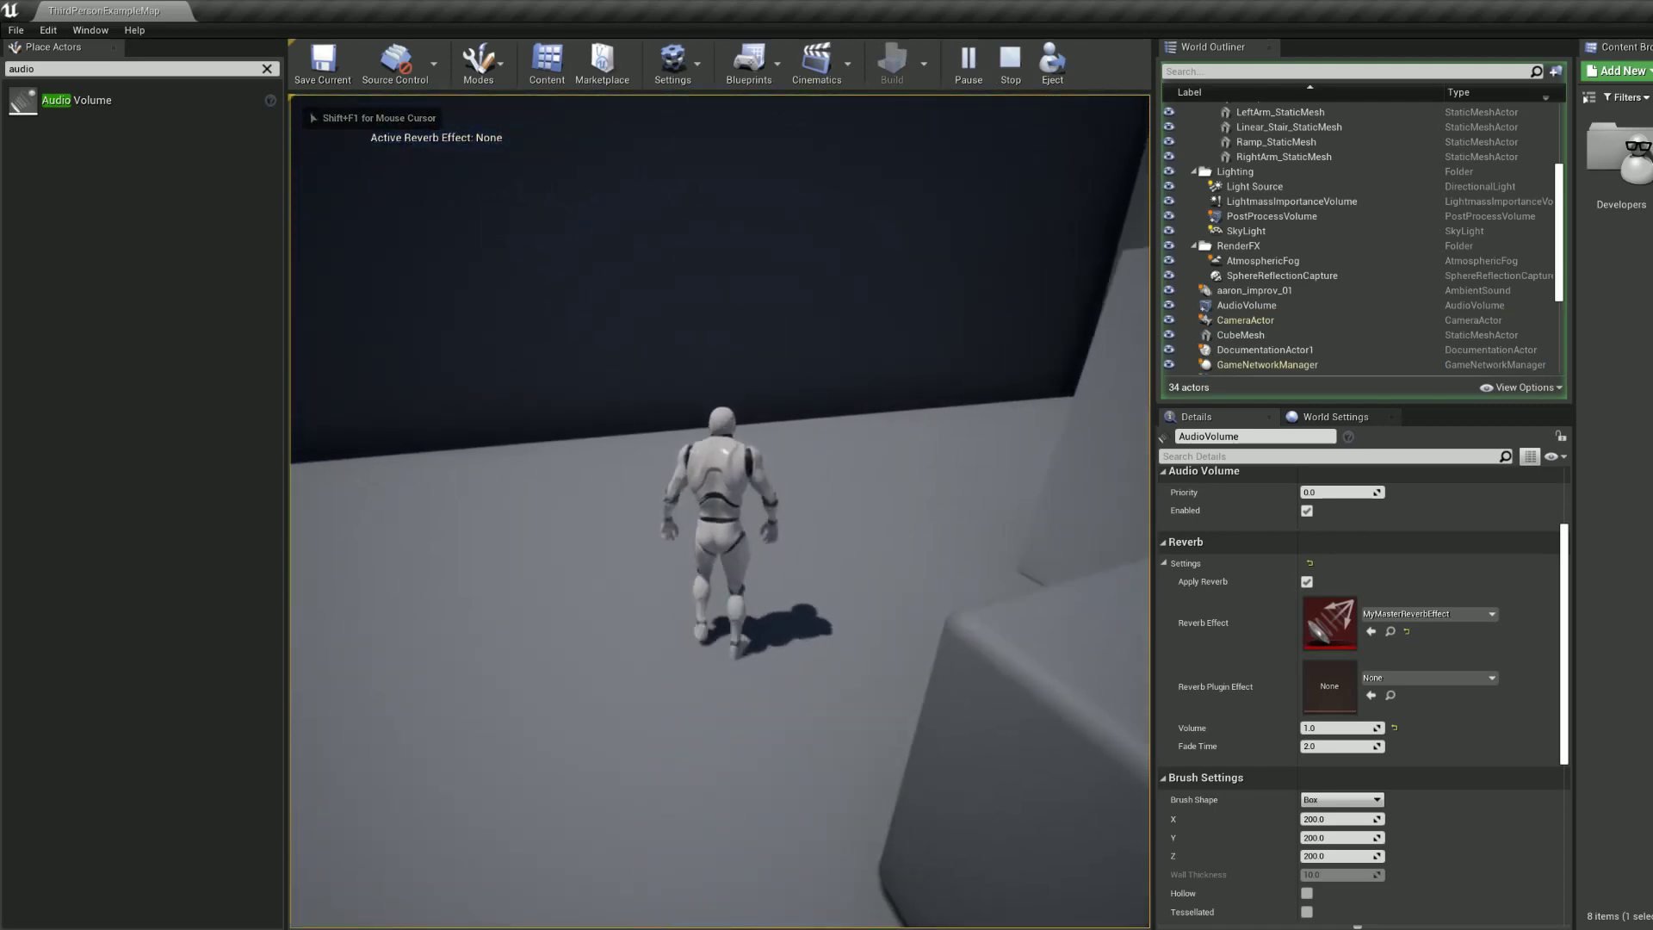
key("d")
key("w")
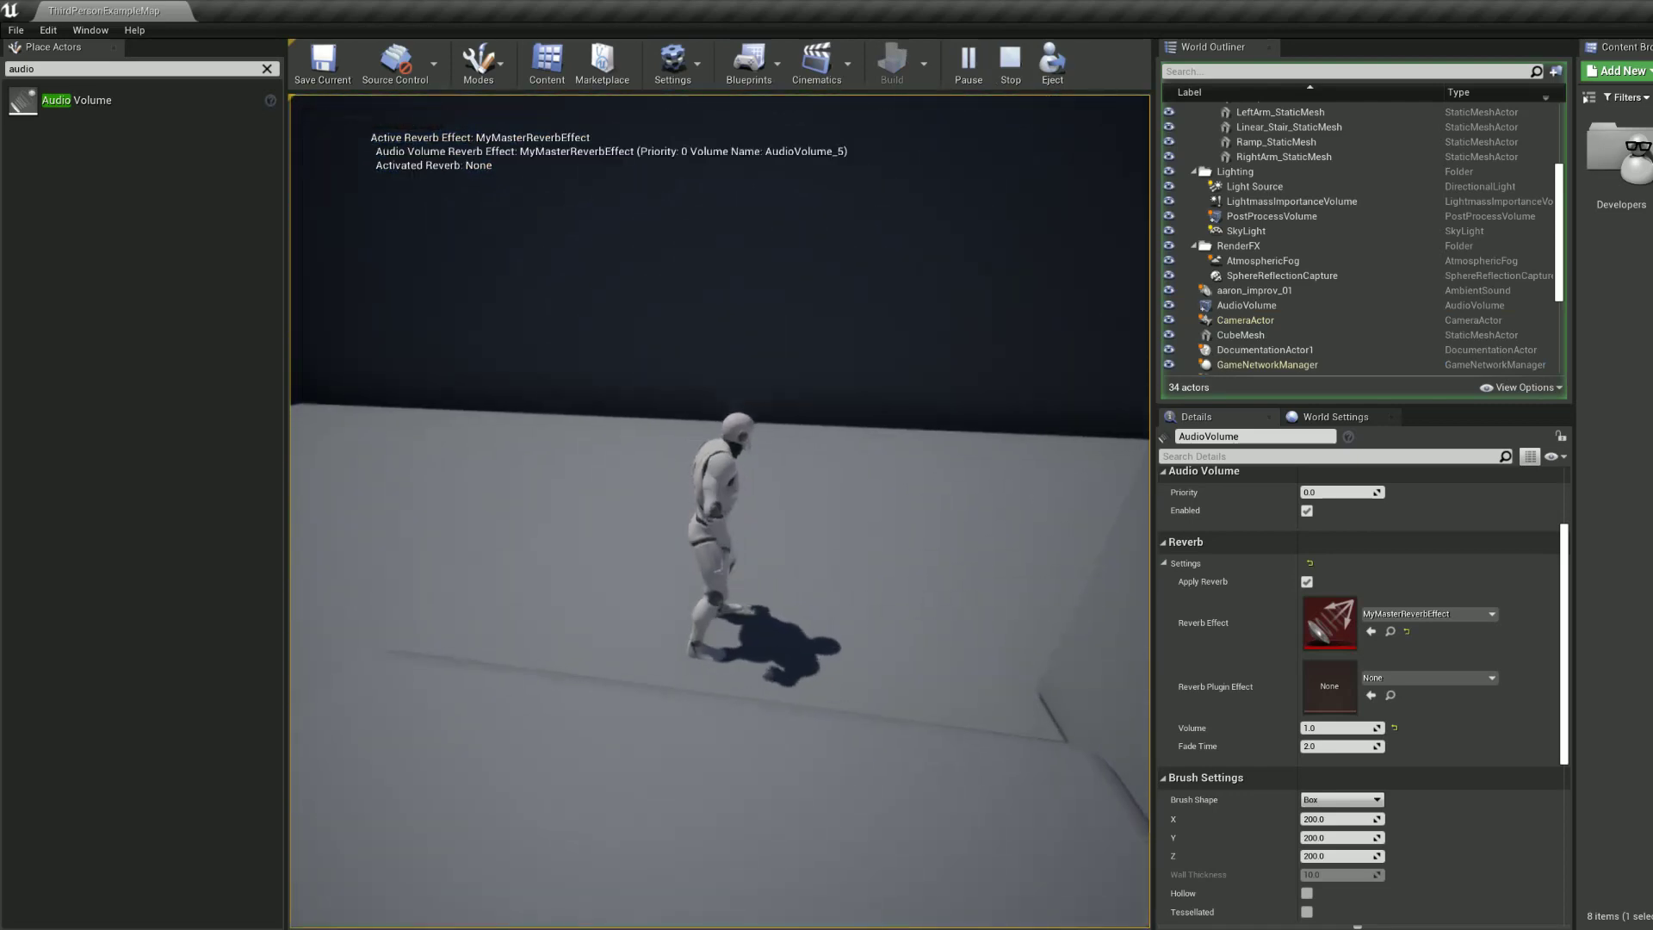
key("d")
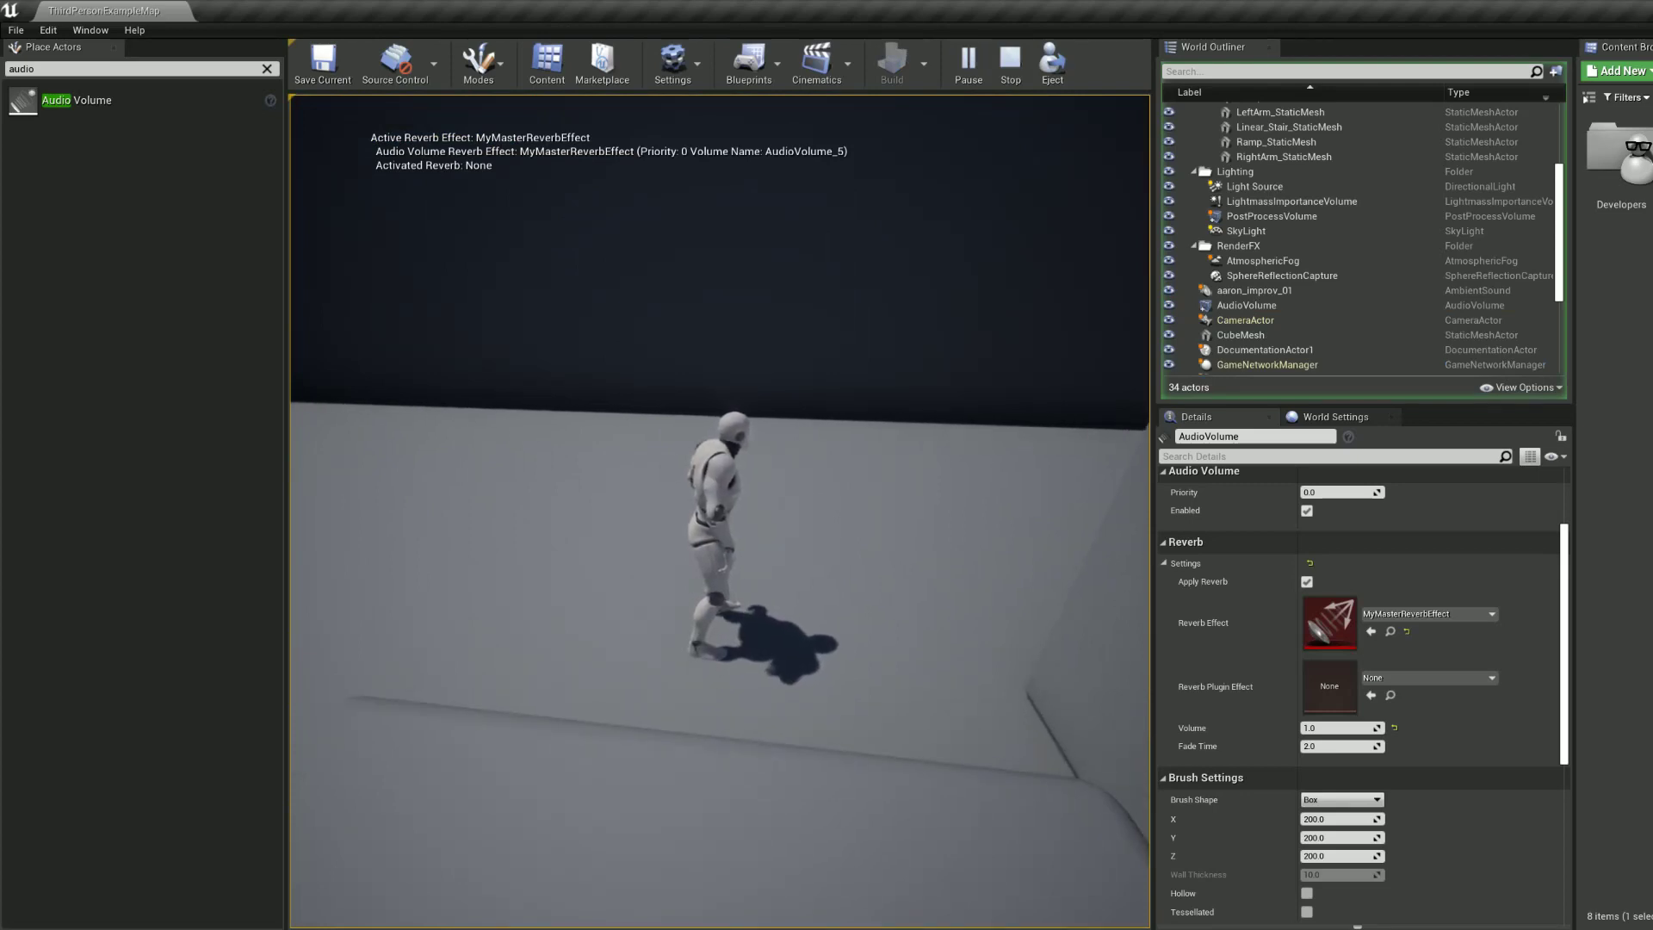
key("Escape")
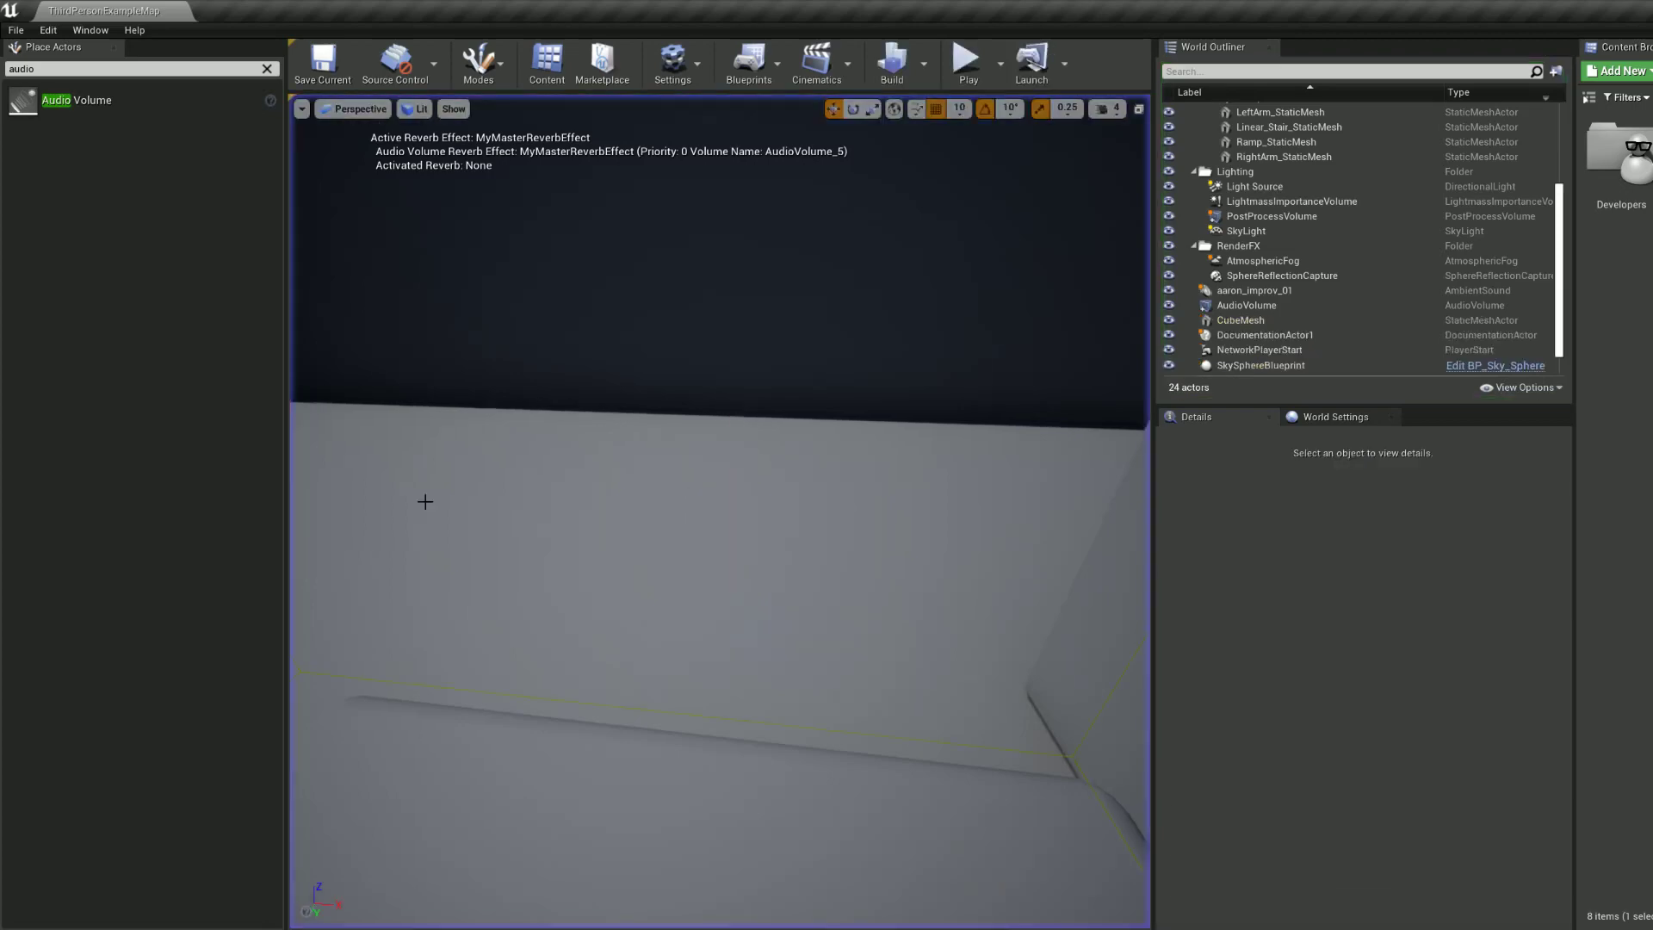
Step: Delete the Audio Volume above the cube
right_click_drag(424, 498, 424, 498)
key("s")
right_click_drag(485, 302, 486, 302)
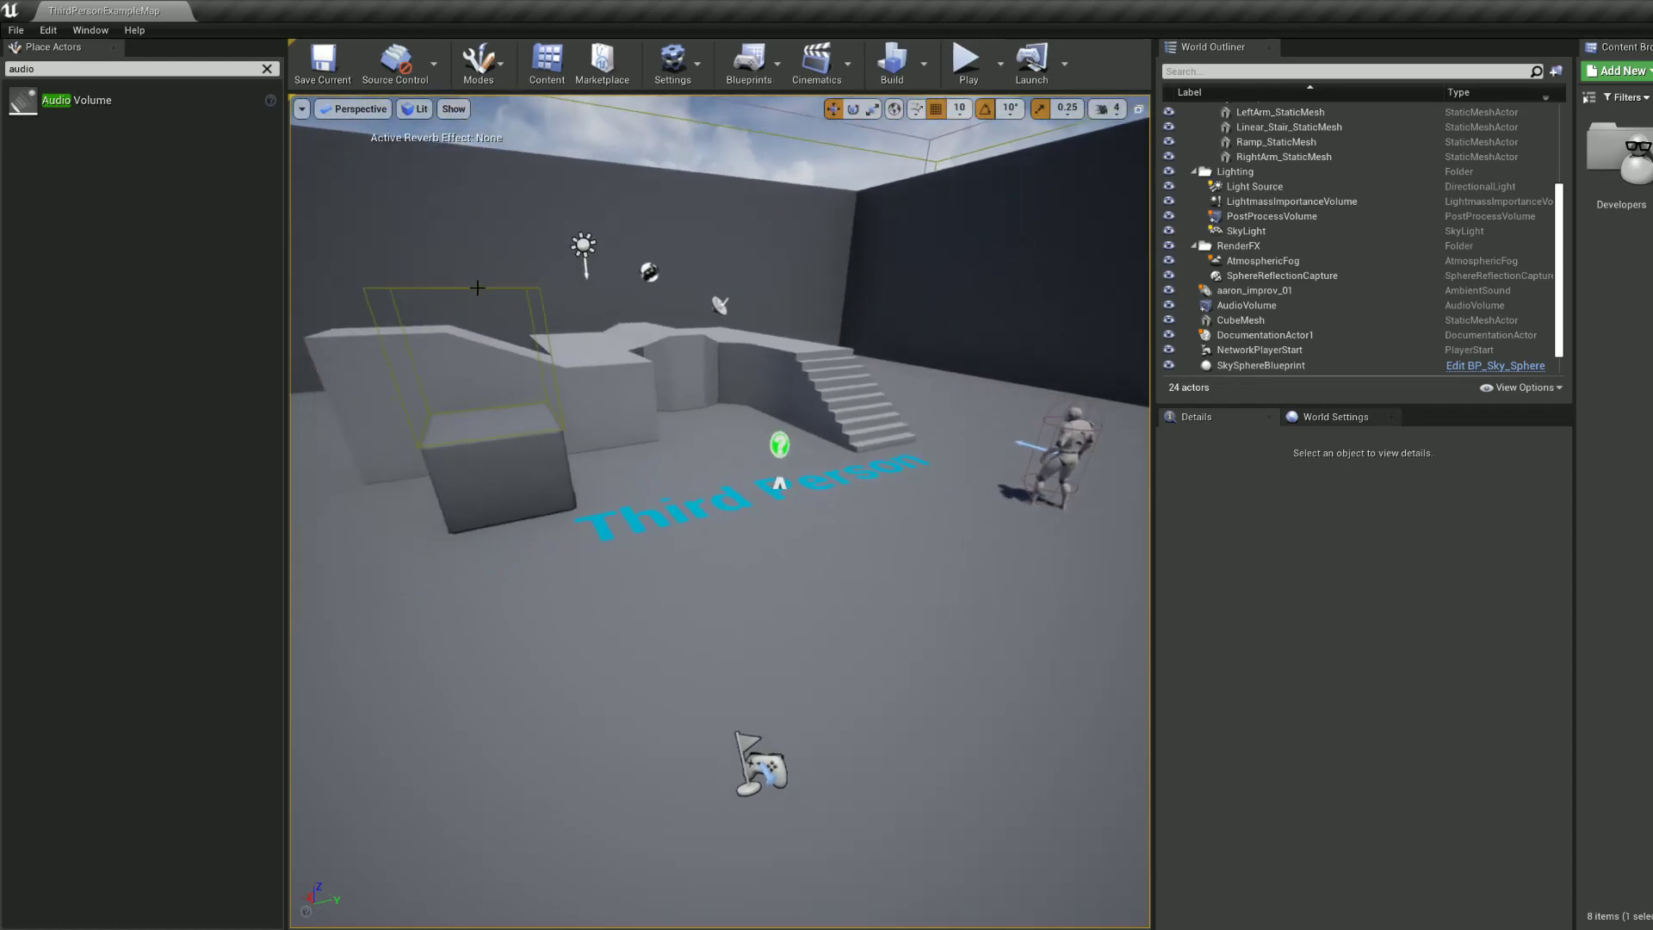
left_click(515, 286)
key("Delete")
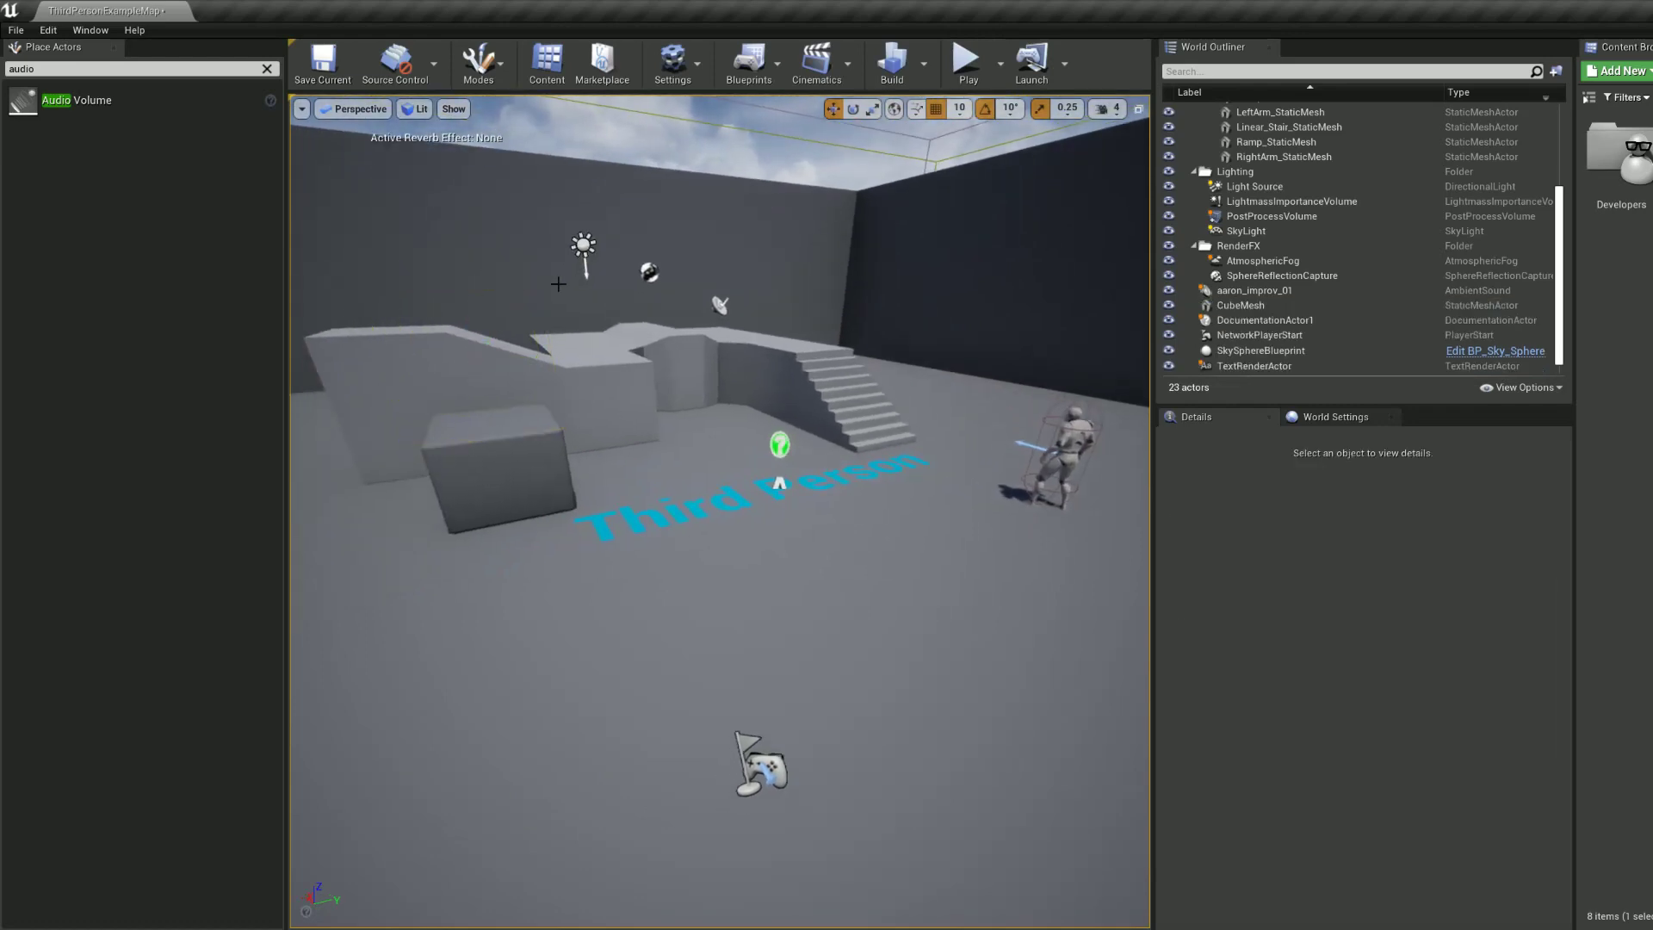
Step: Open the Level Blueprint and maximize its editor window
left_click(748, 62)
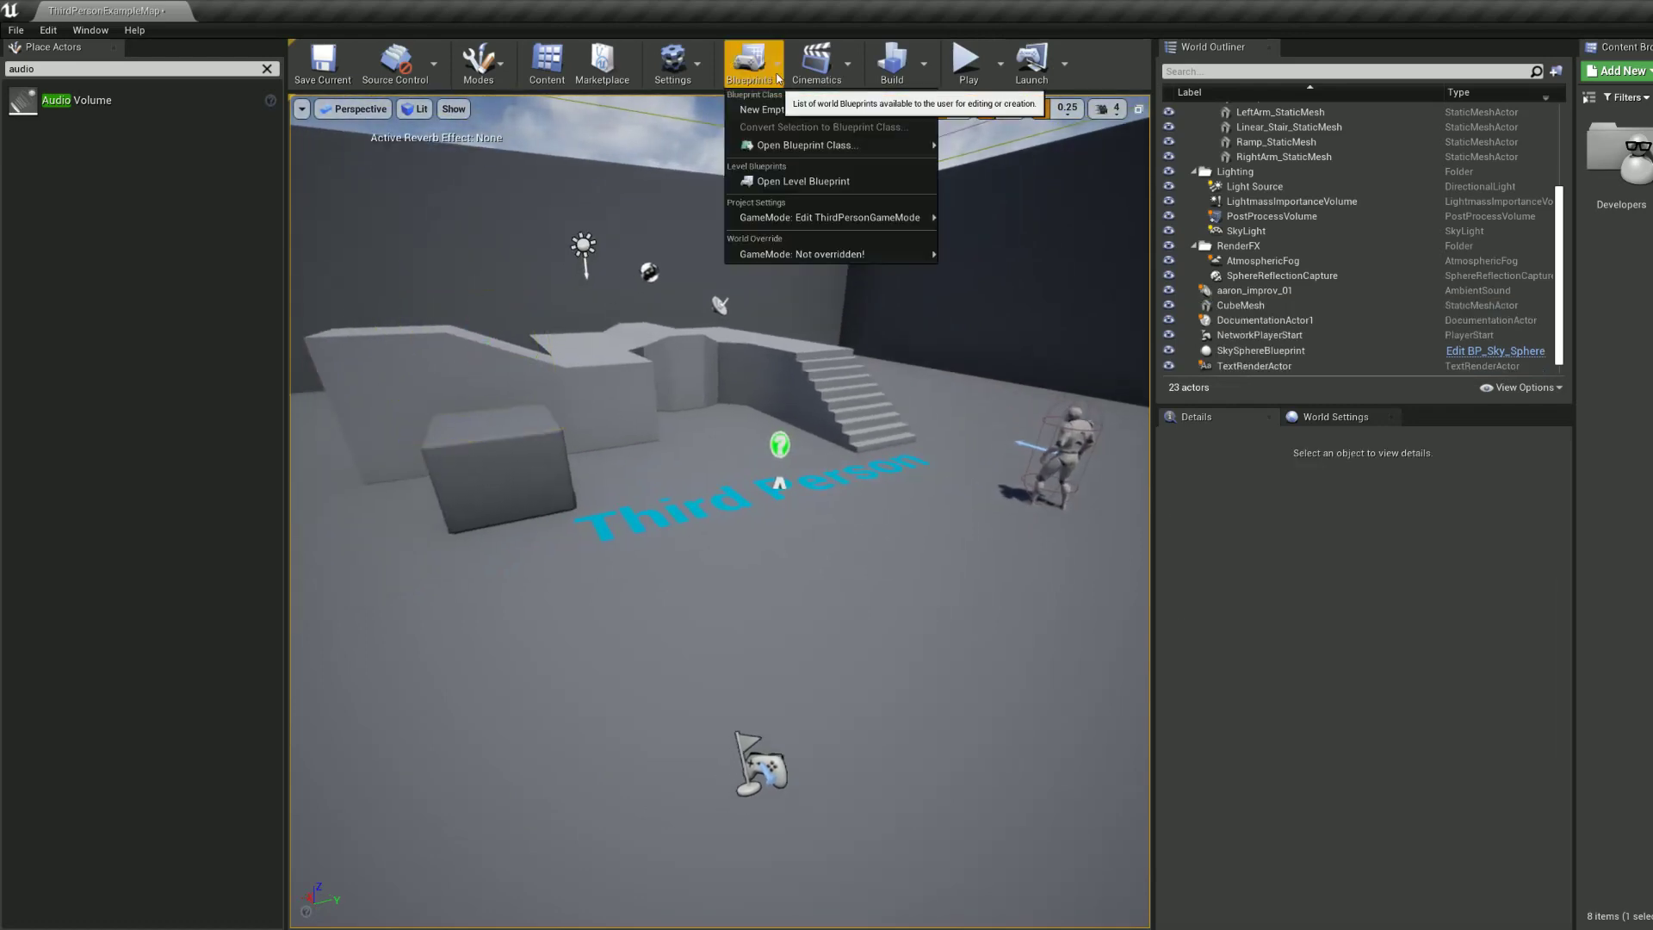
left_click(791, 182)
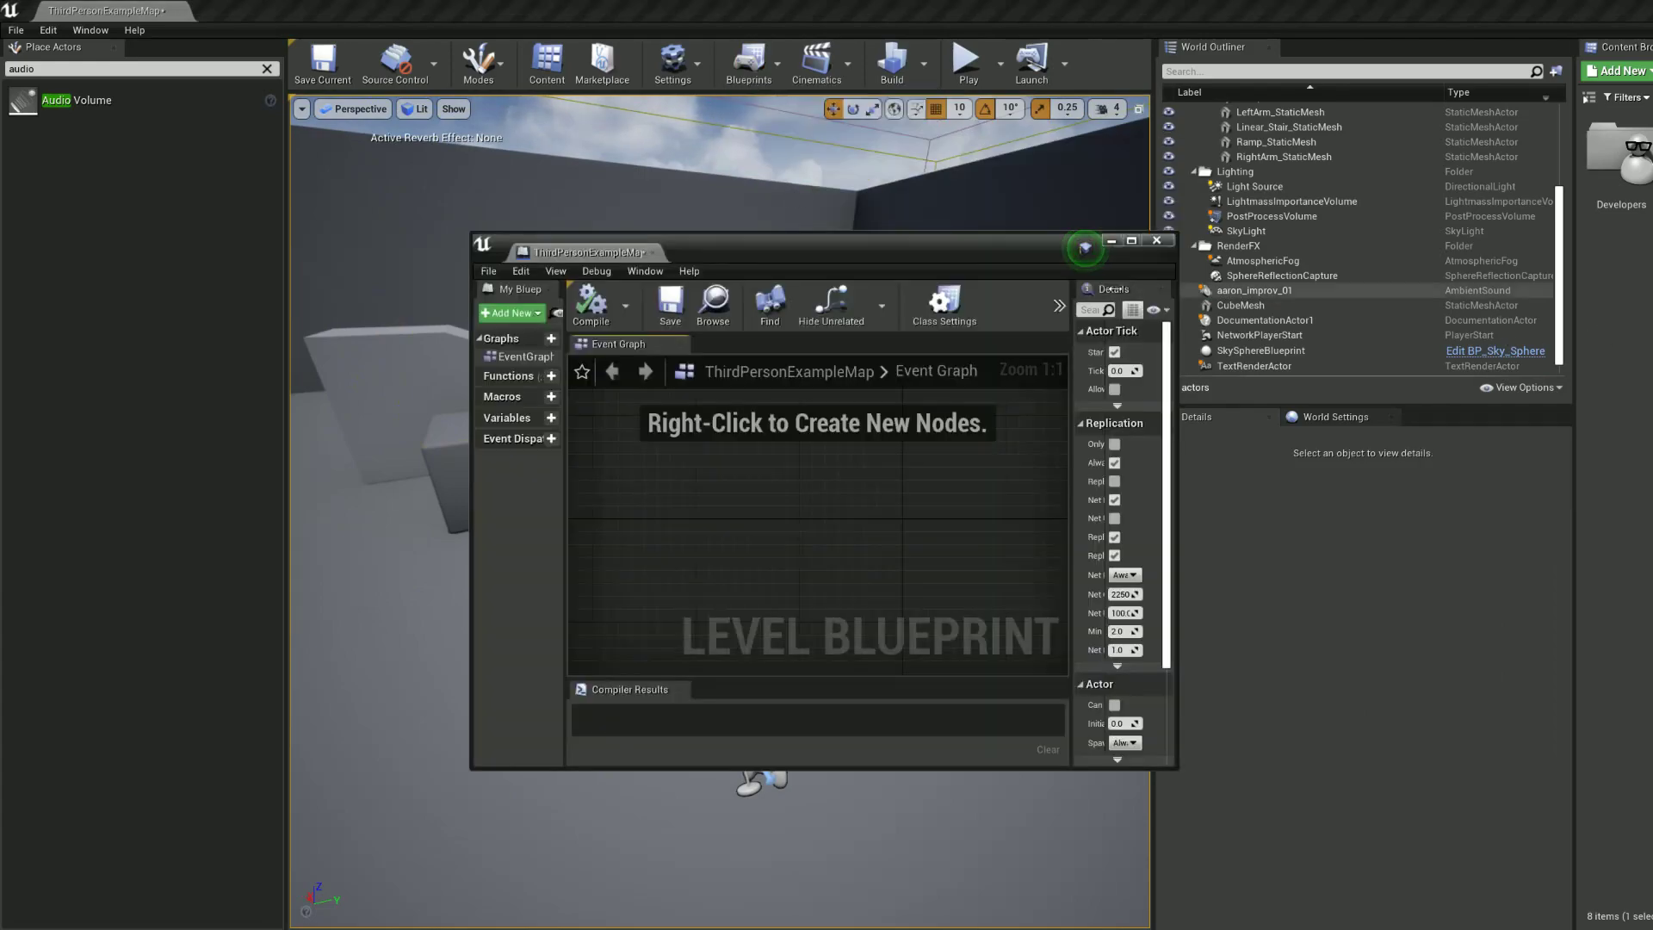
left_click_drag(913, 248, 0, 142)
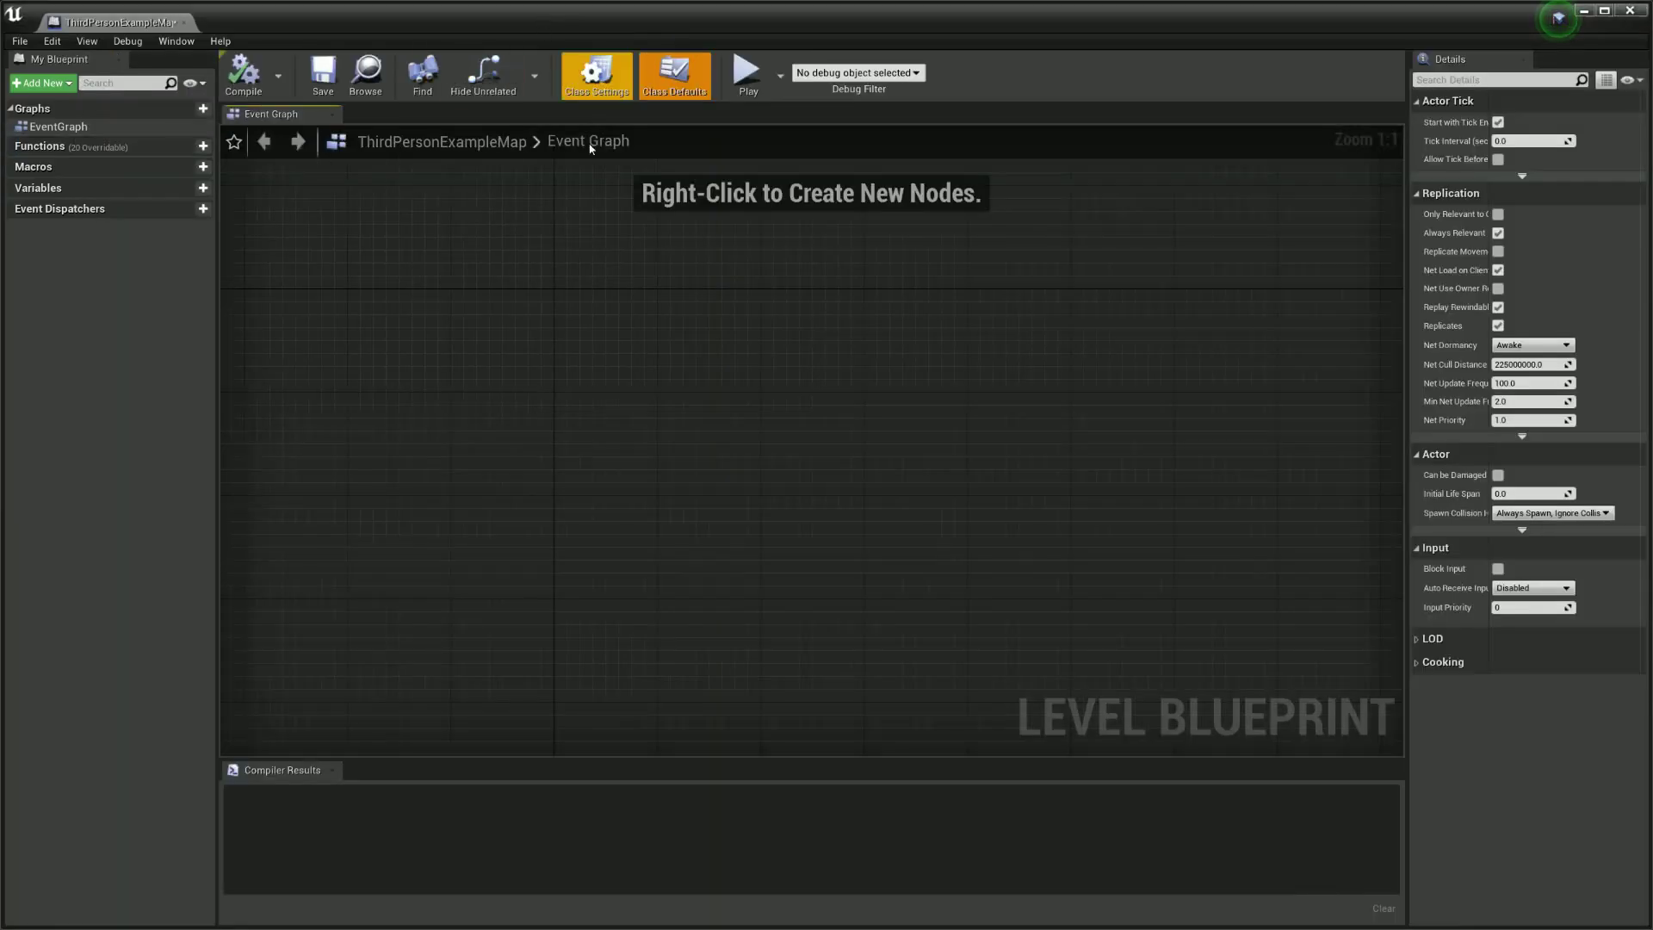
Step: Add an Event BeginPlay node to the Level Blueprint's event graph
right_click_drag(929, 350, 749, 357)
scroll(747, 358, "down", 12)
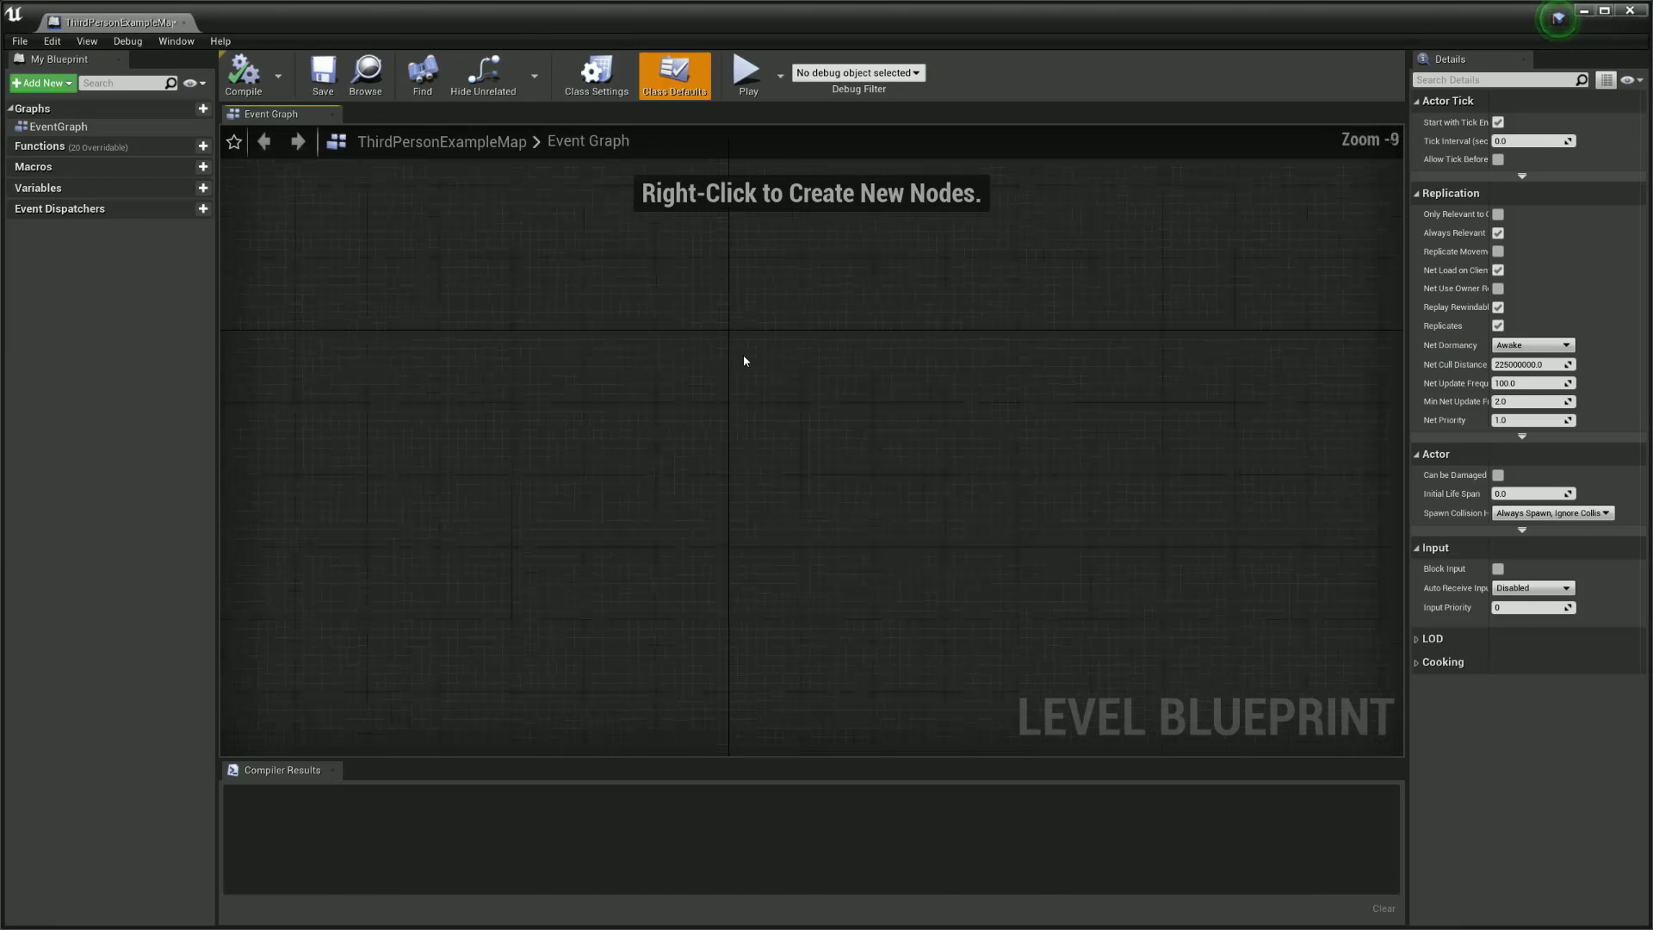
right_click_drag(922, 384, 761, 349)
scroll(747, 357, "up", 6)
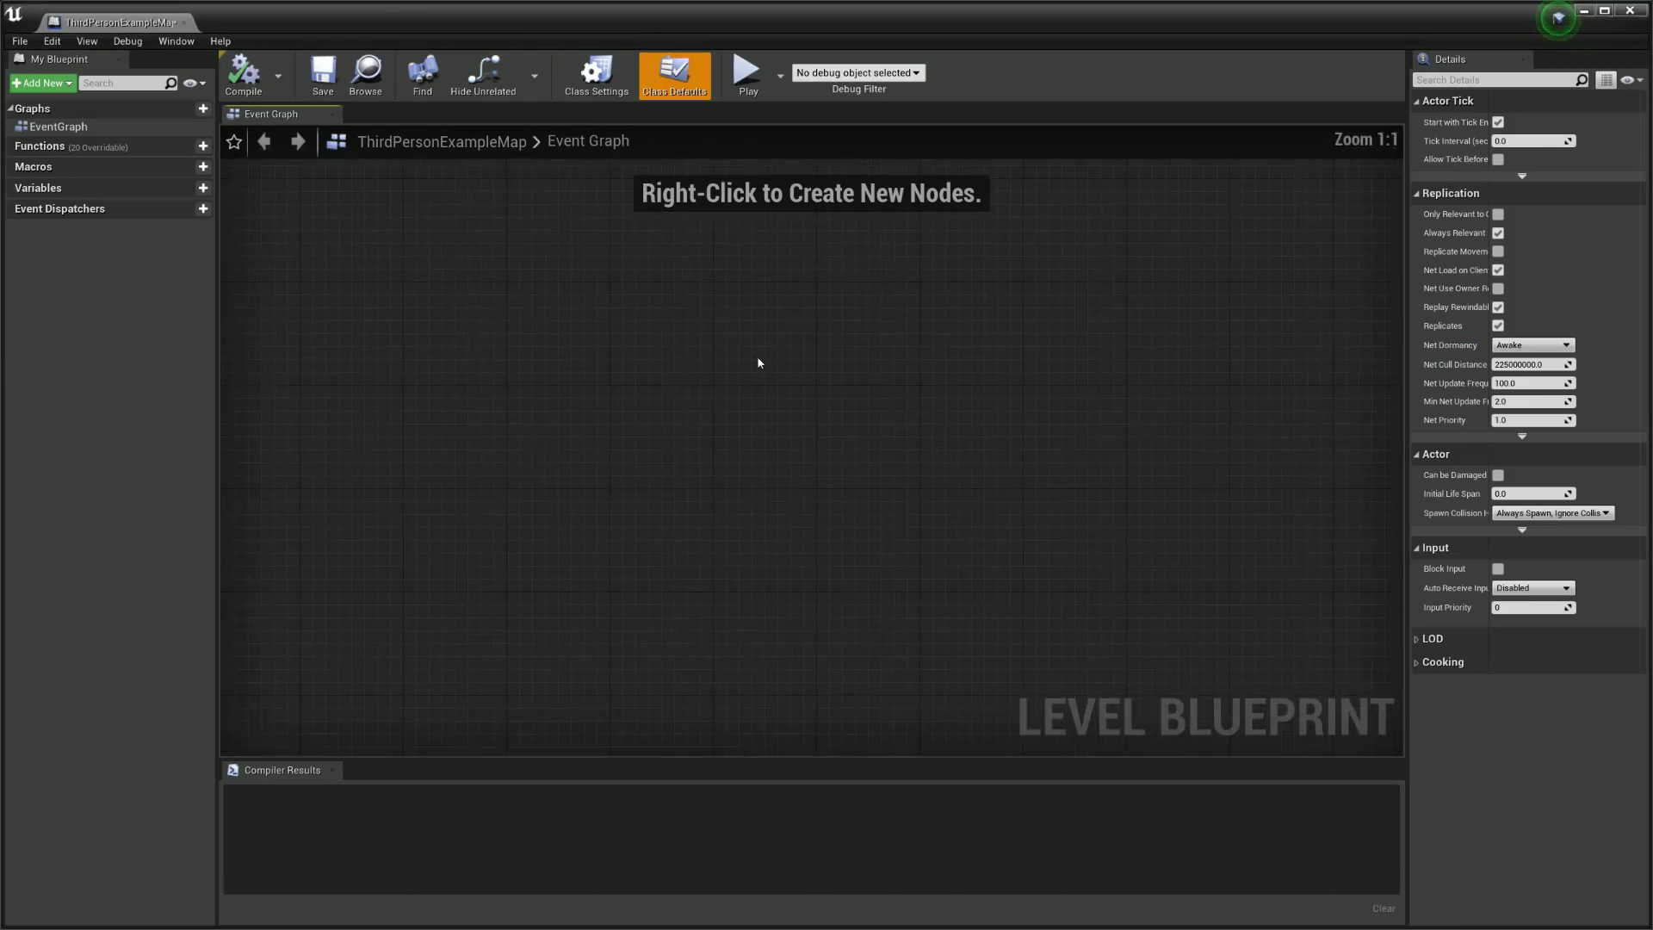
right_click(759, 362)
type("onbegin")
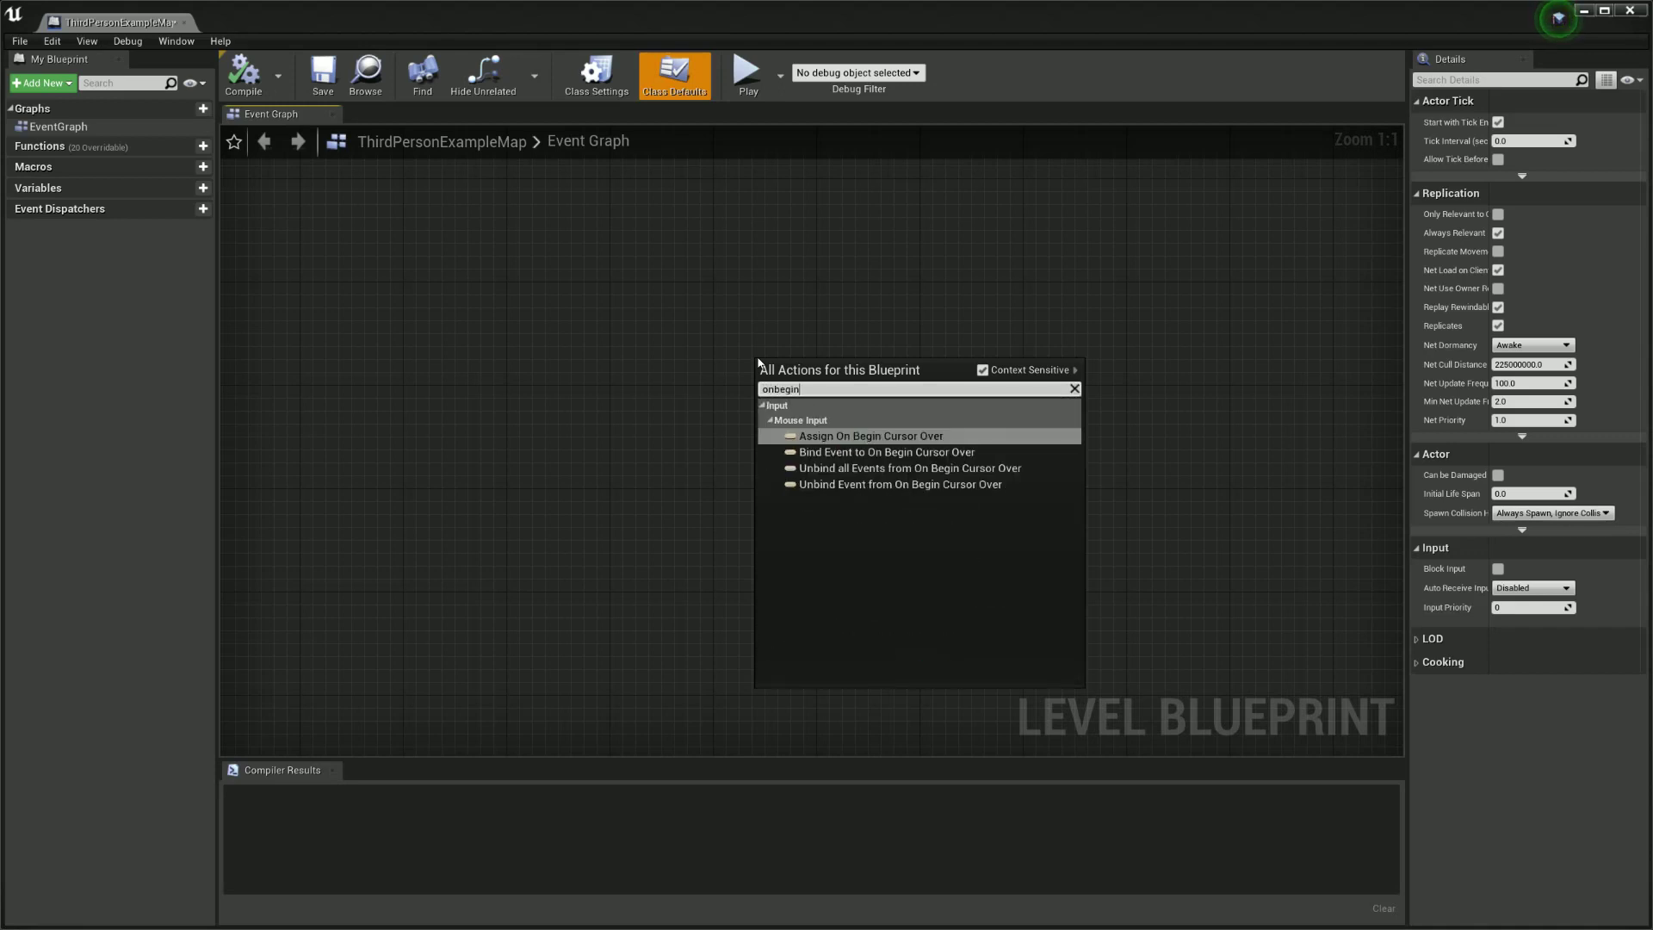
key("BackSpace")
key("BackSpace")
key("BackSpace")
key("BackSpace")
key("BackSpace")
key("BackSpace")
type("b")
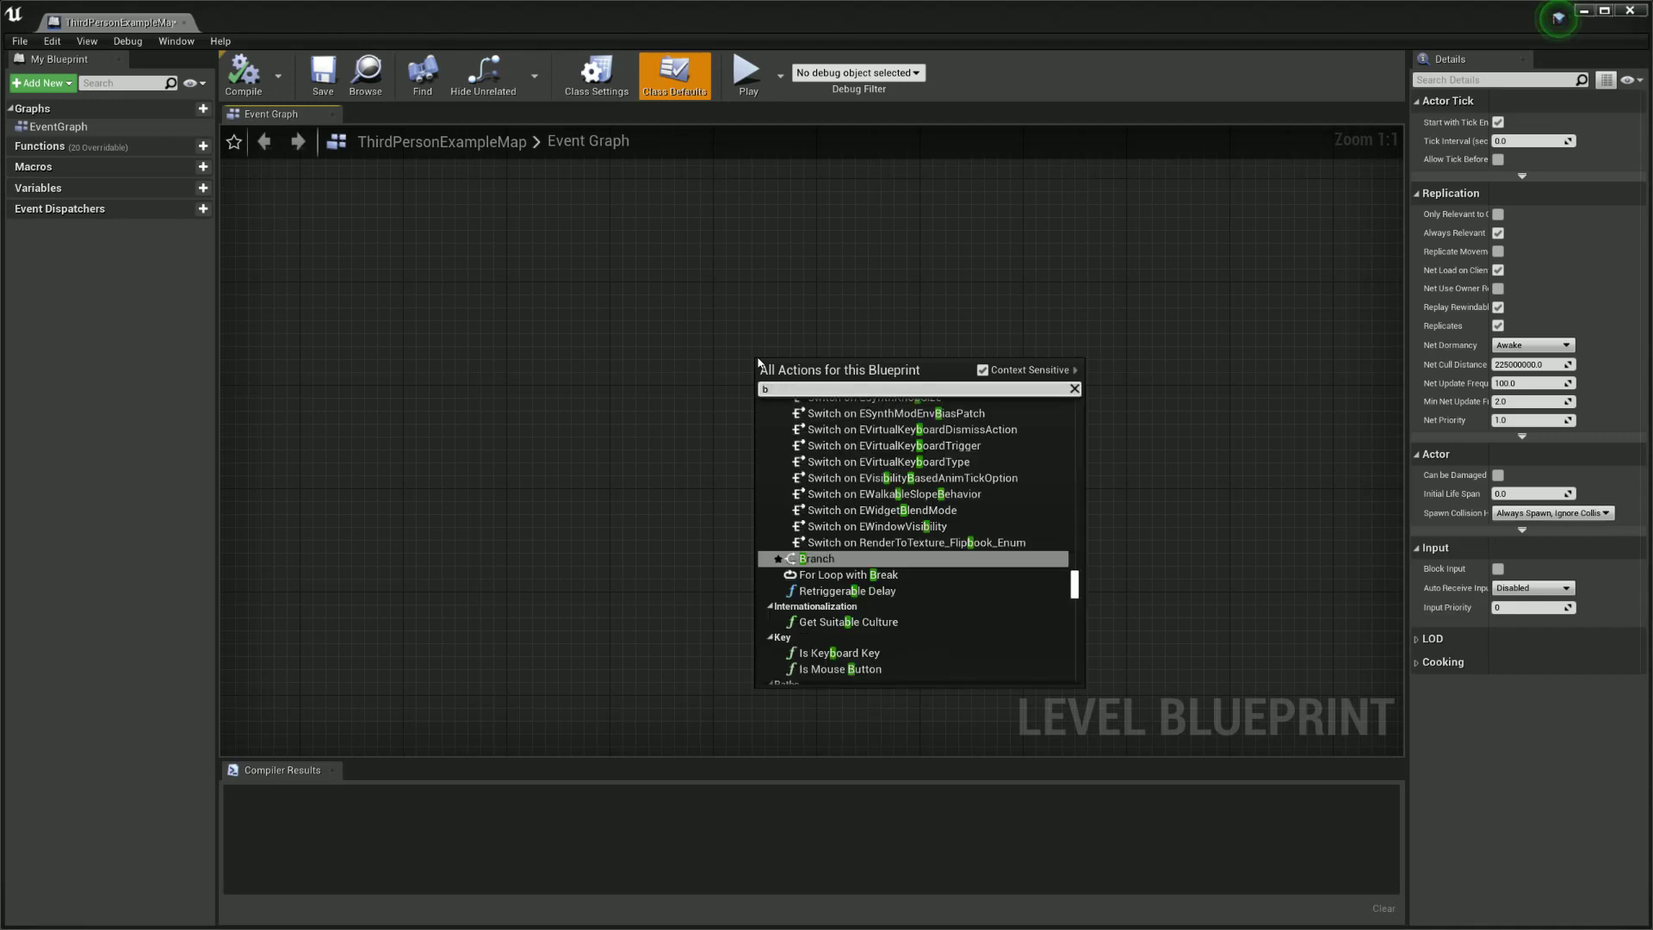
type("egin play")
key("Return")
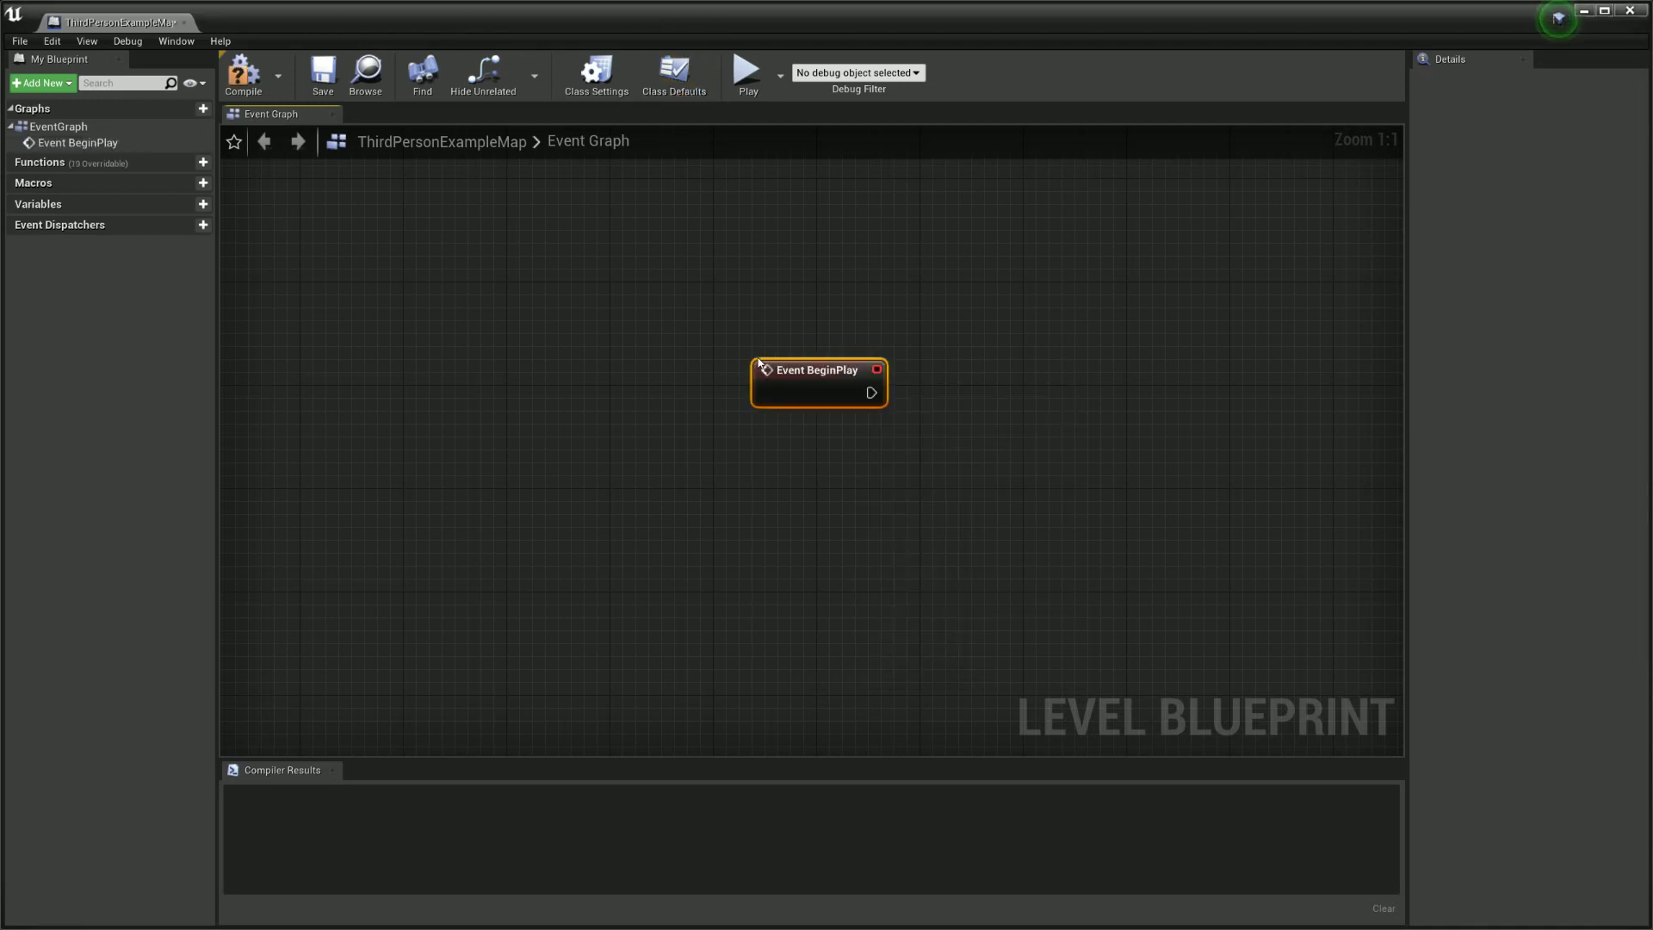
right_click_drag(958, 331, 823, 349)
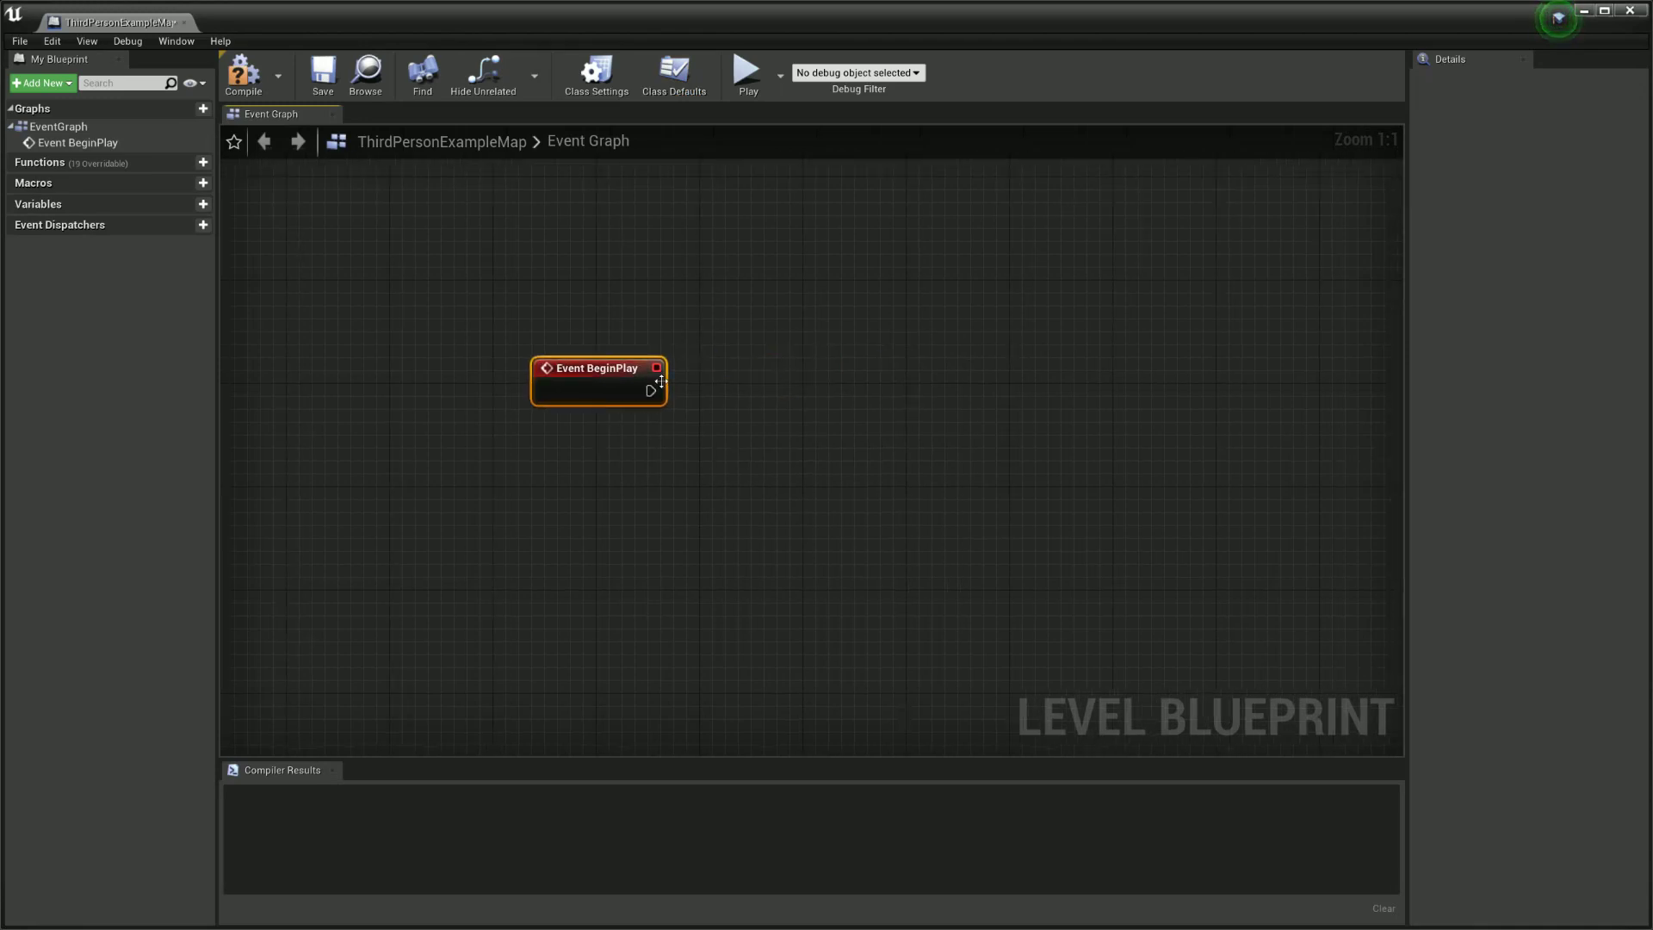
right_click(783, 425)
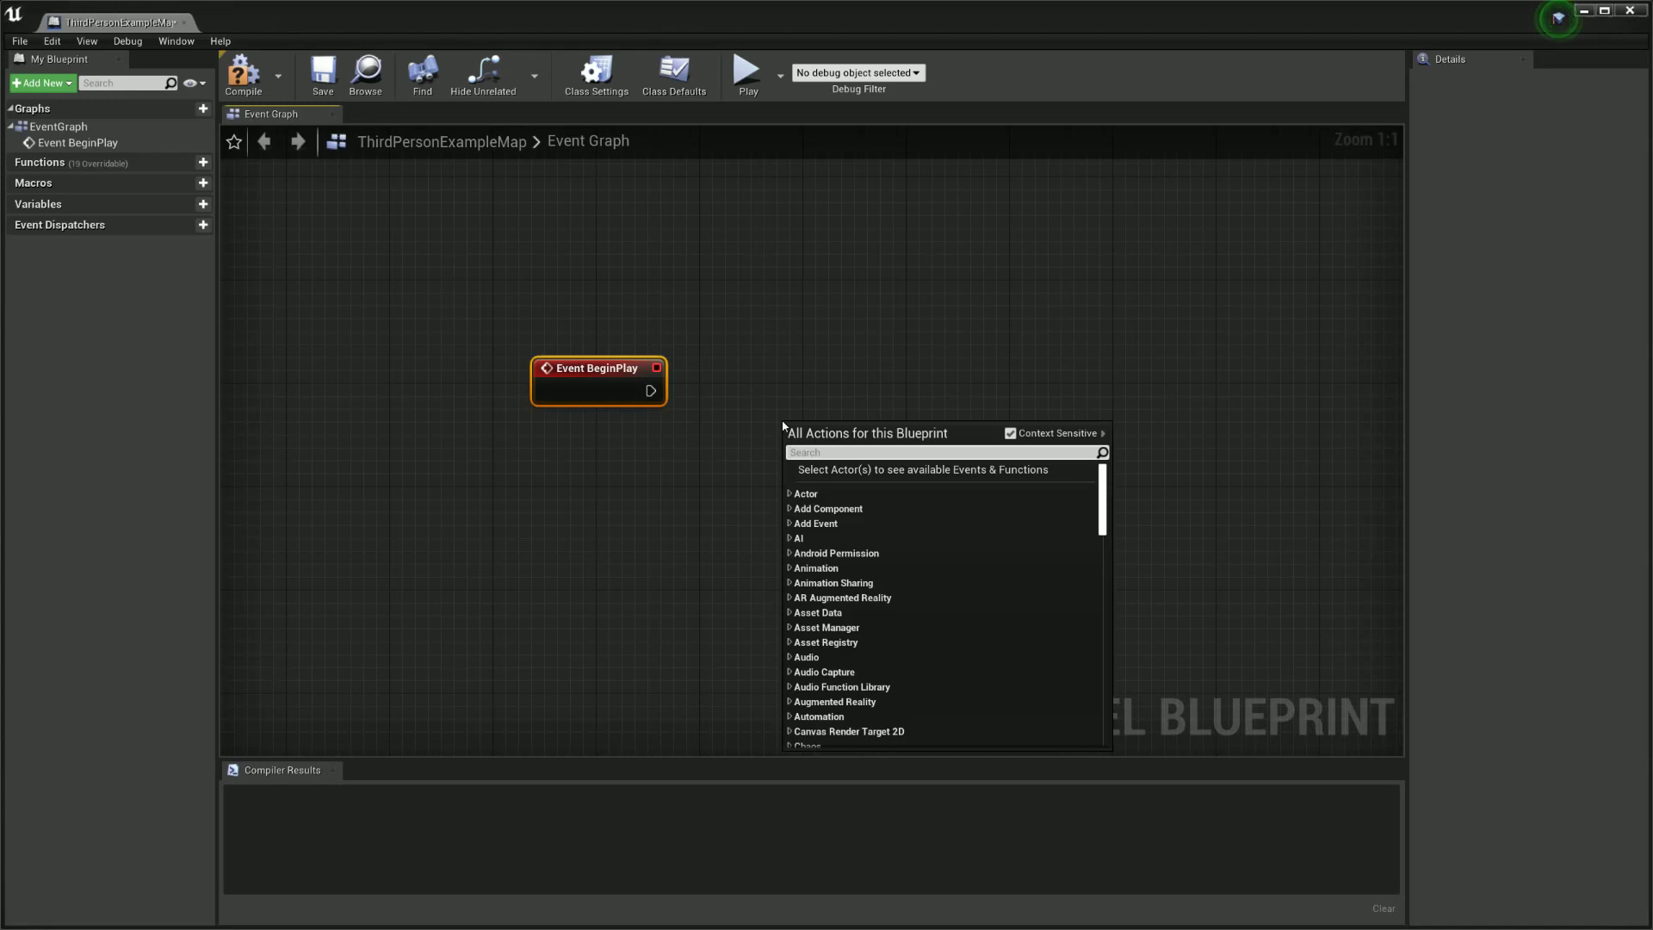
type("set m")
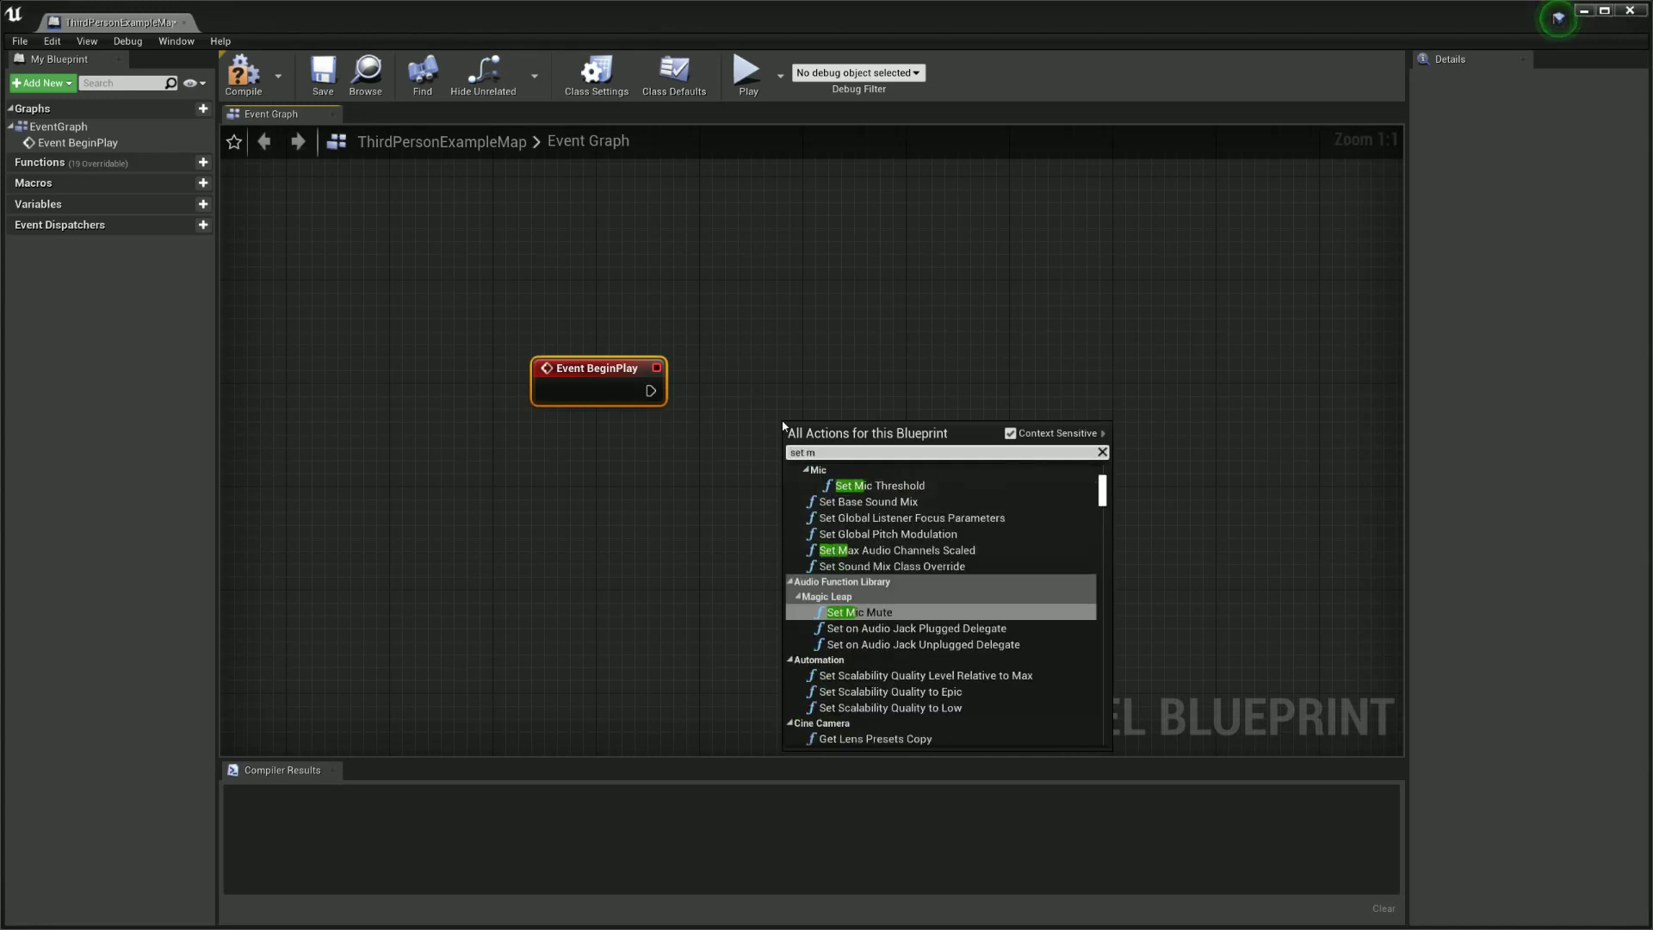
key("BackSpace")
type("reverb effe")
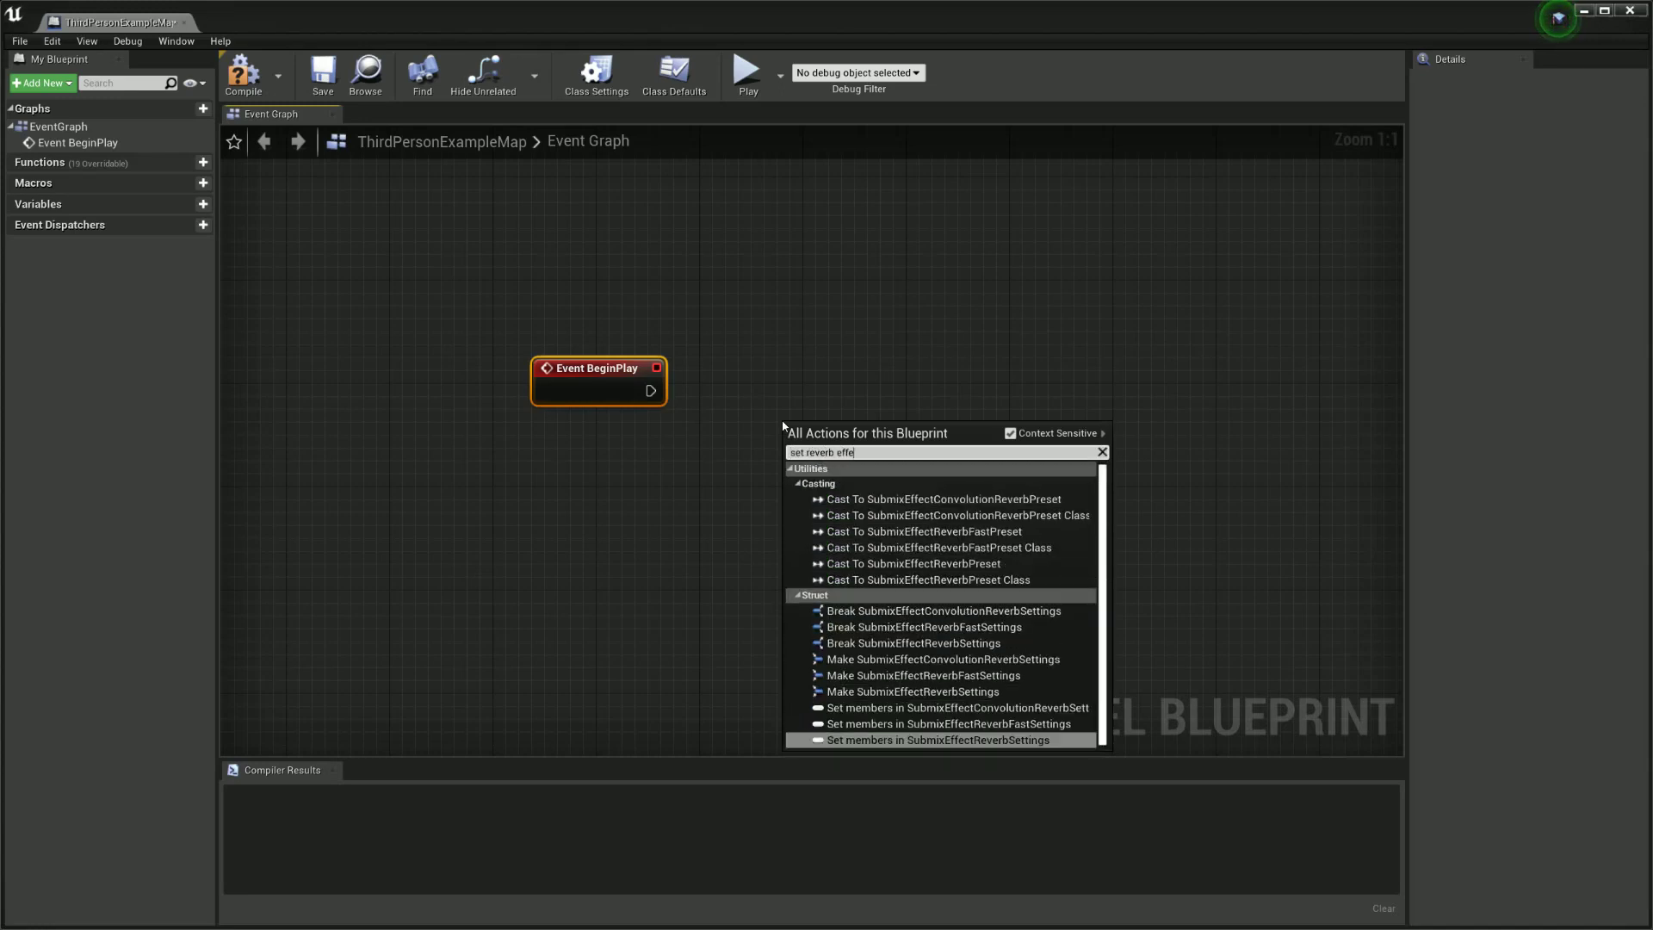
type("ct")
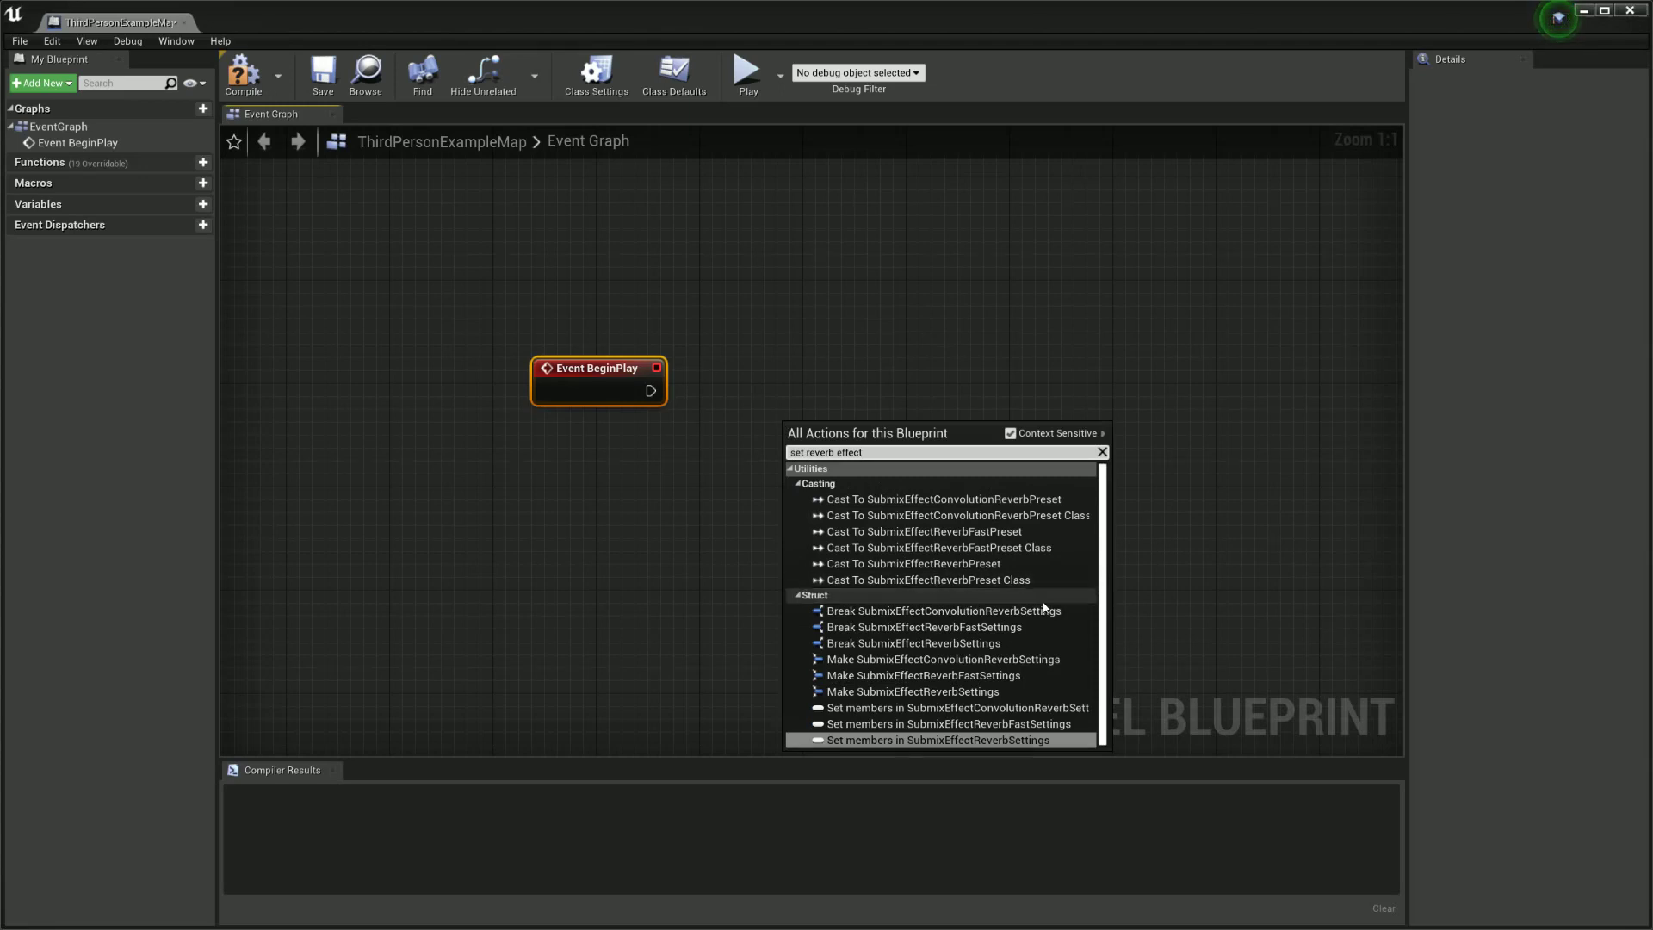
left_click(893, 325)
Step: Add an Activate Reverb Effect node wired from Event BeginPlay, placed to its right, and select its tag name value
left_click_drag(807, 404, 965, 406)
type("act")
type("ivate")
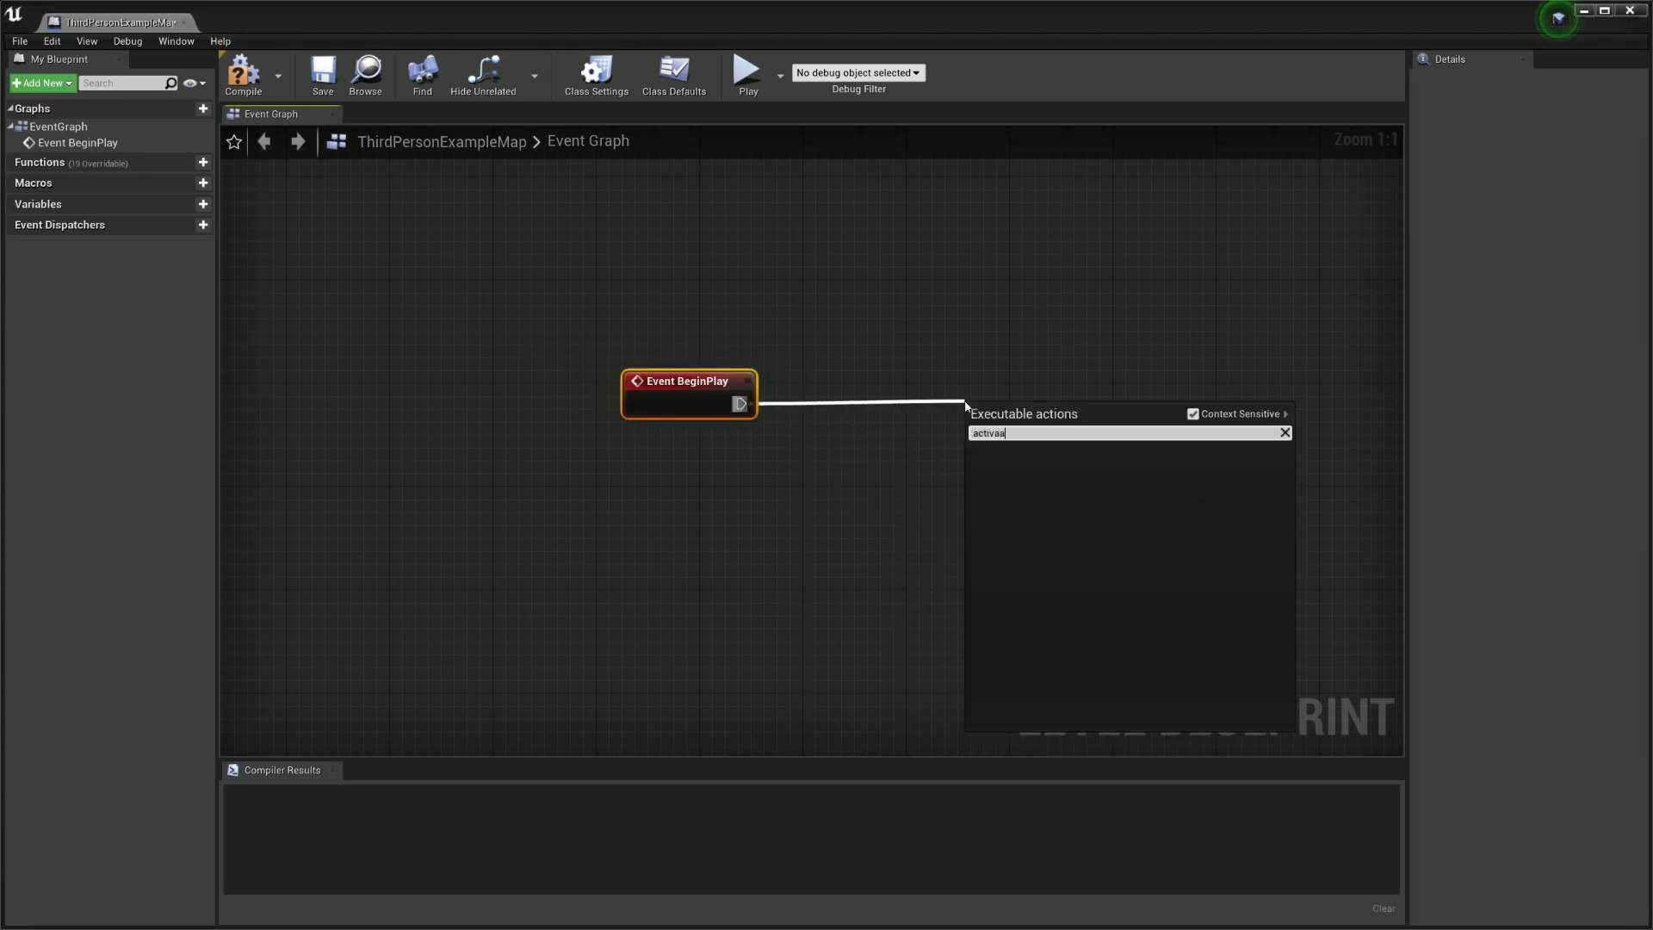
key("Return")
right_click_drag(1140, 379, 942, 328)
left_click_drag(852, 357, 919, 335)
left_click(939, 406)
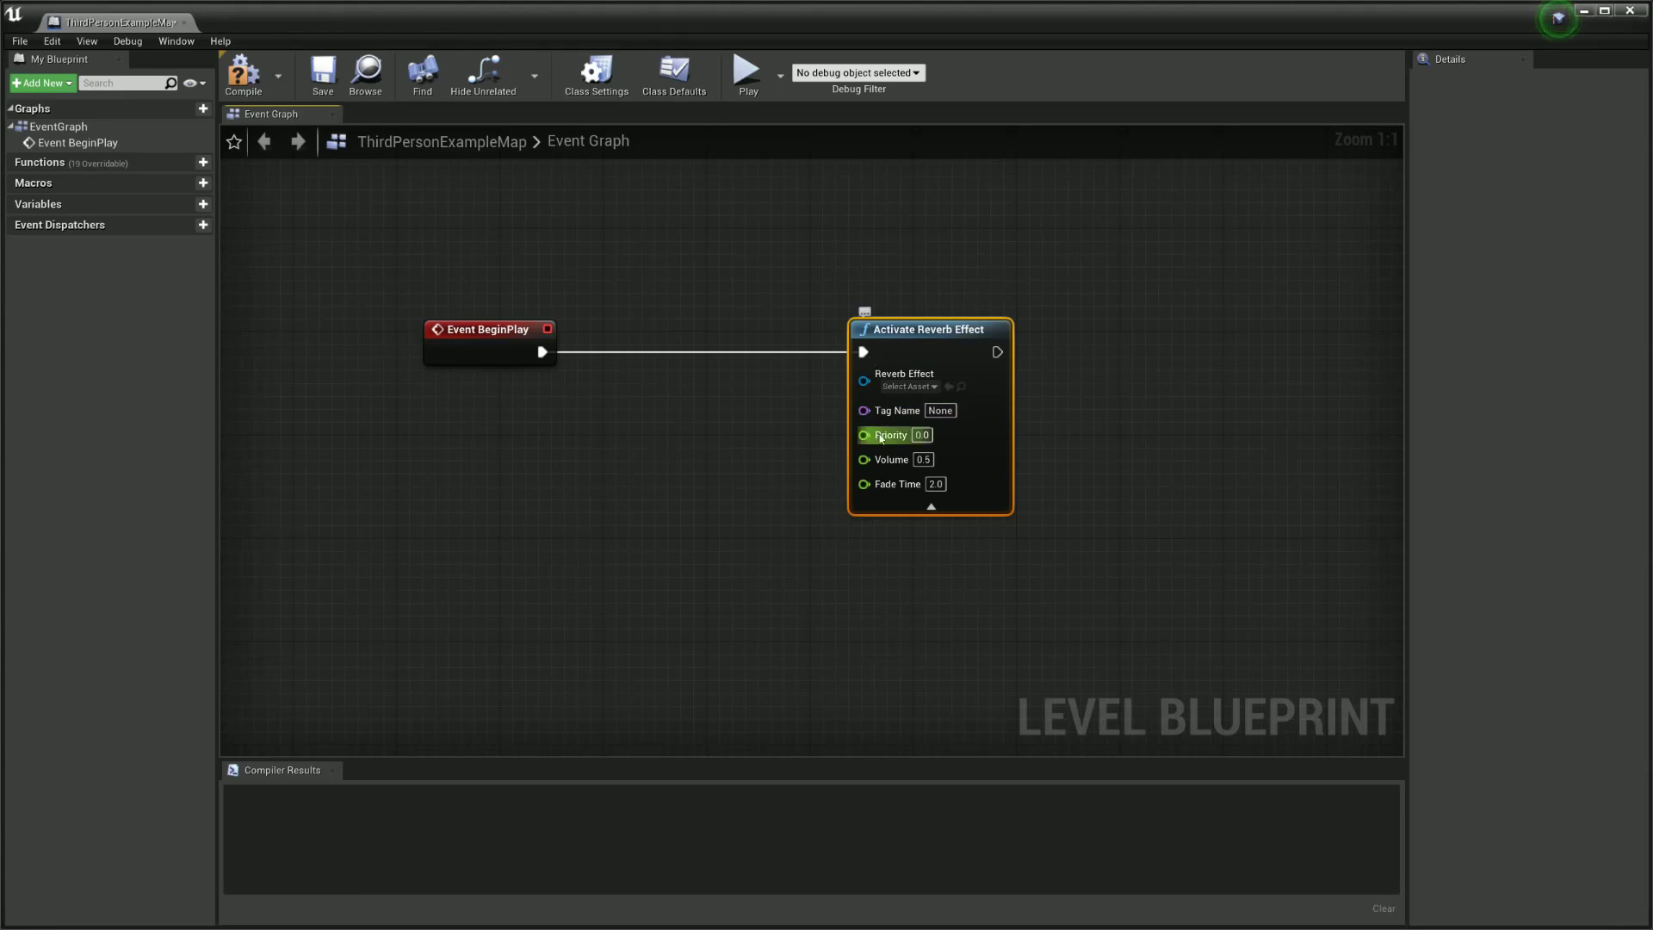
Step: Set the Activate Reverb Effect node's volume to 1.0 and look through the reverb effect assets available for it
left_click(923, 459)
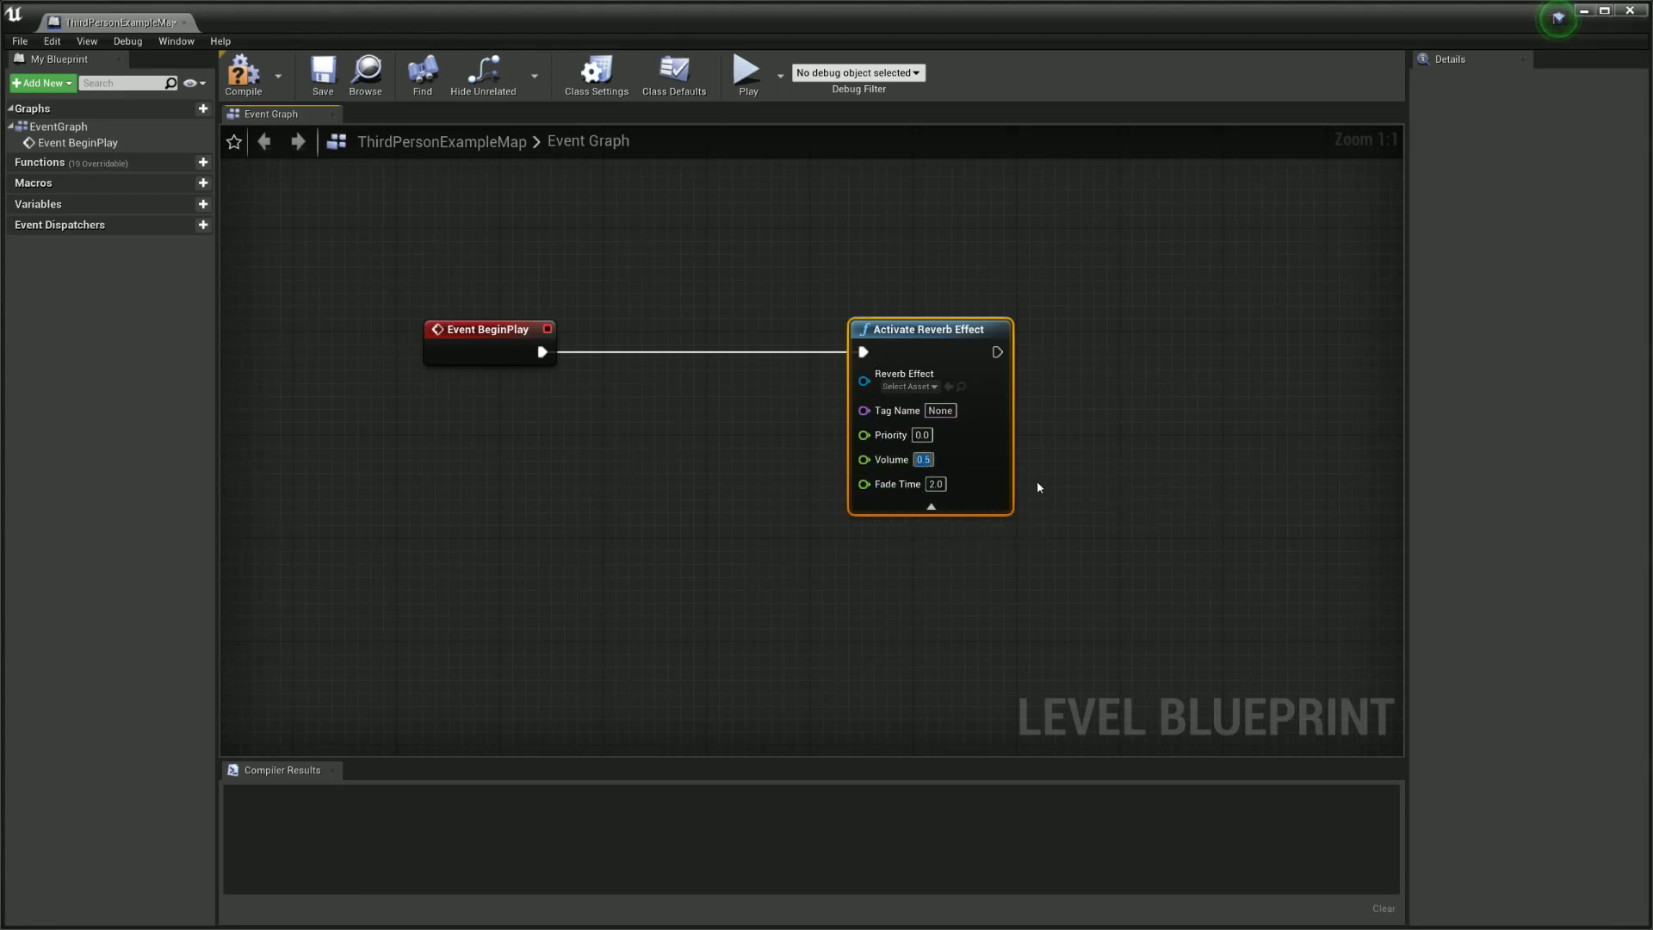
type("1.0")
left_click(1118, 517)
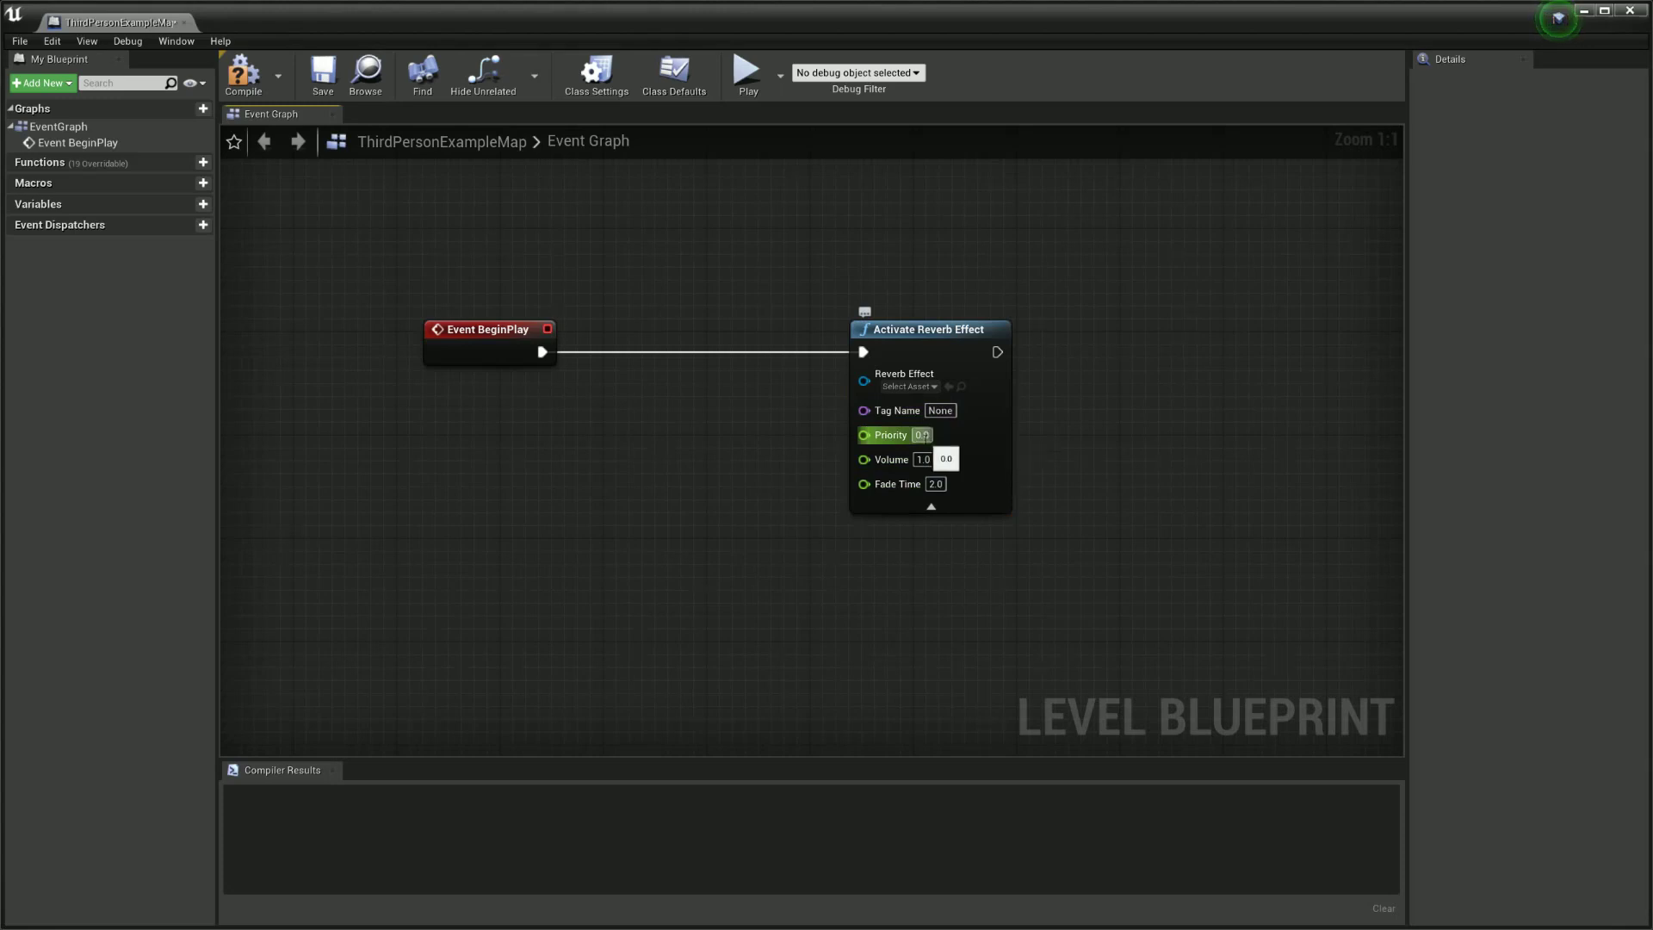
left_click(928, 386)
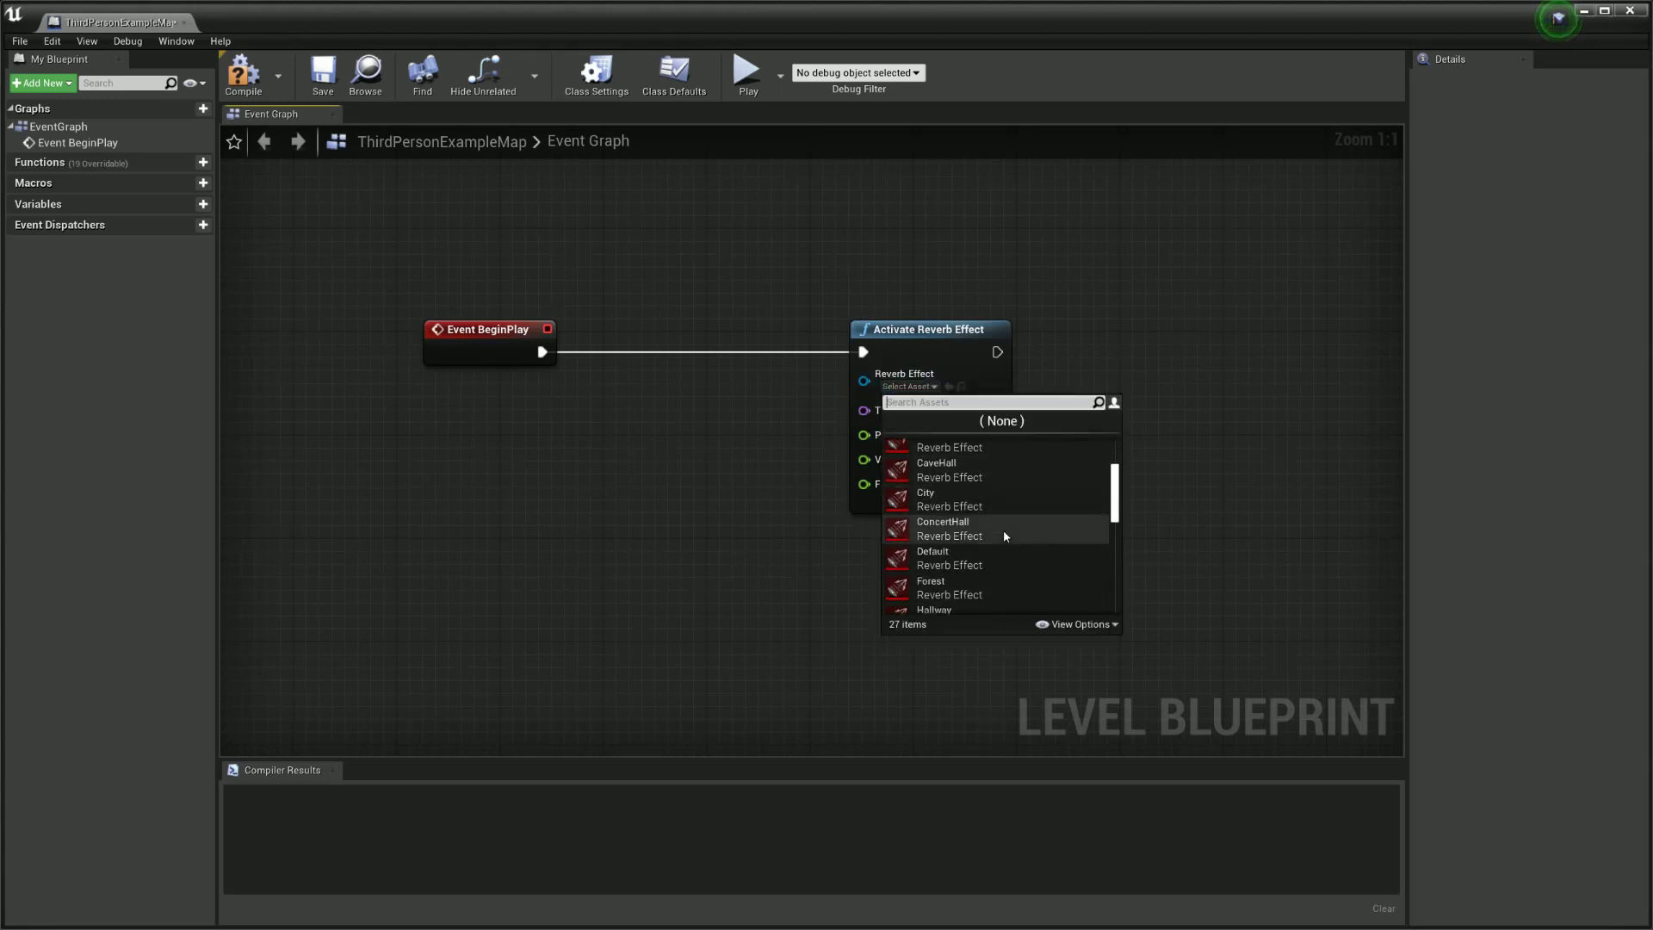
scroll(1003, 536, "down", 8)
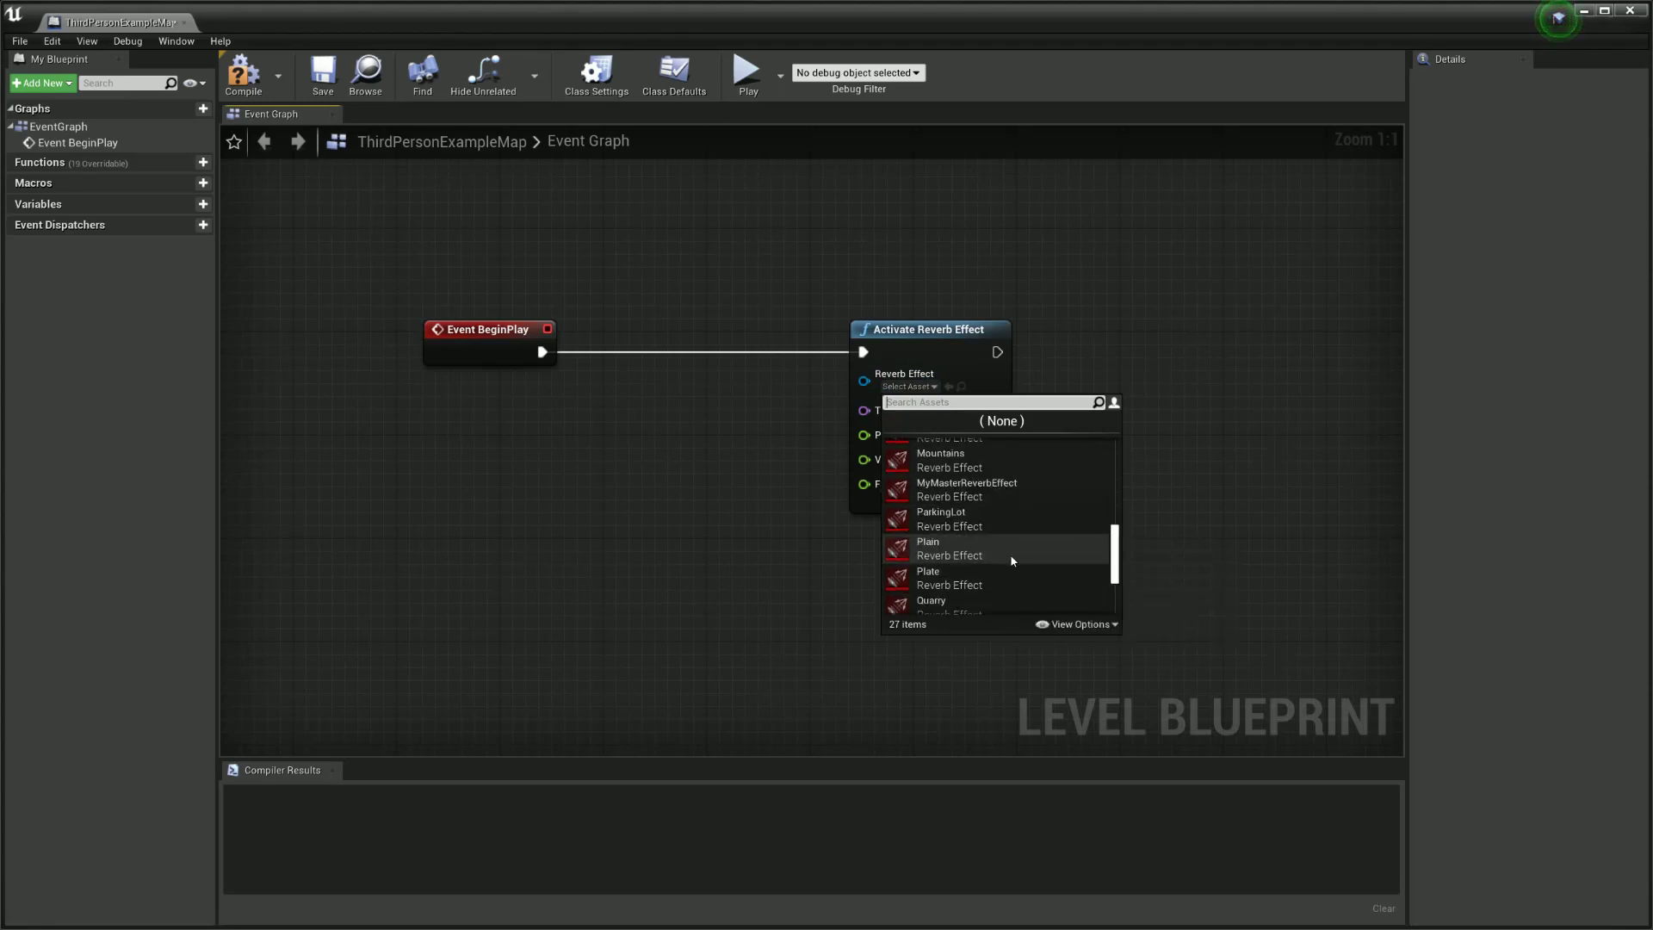
left_click(1376, 398)
Step: Add a Deactivate Reverb Effect node wired from the Activate Reverb Effect node and place it to that node's right
left_click_drag(1142, 288, 902, 585)
left_click_drag(993, 352, 1118, 357)
type("deac")
key("Return")
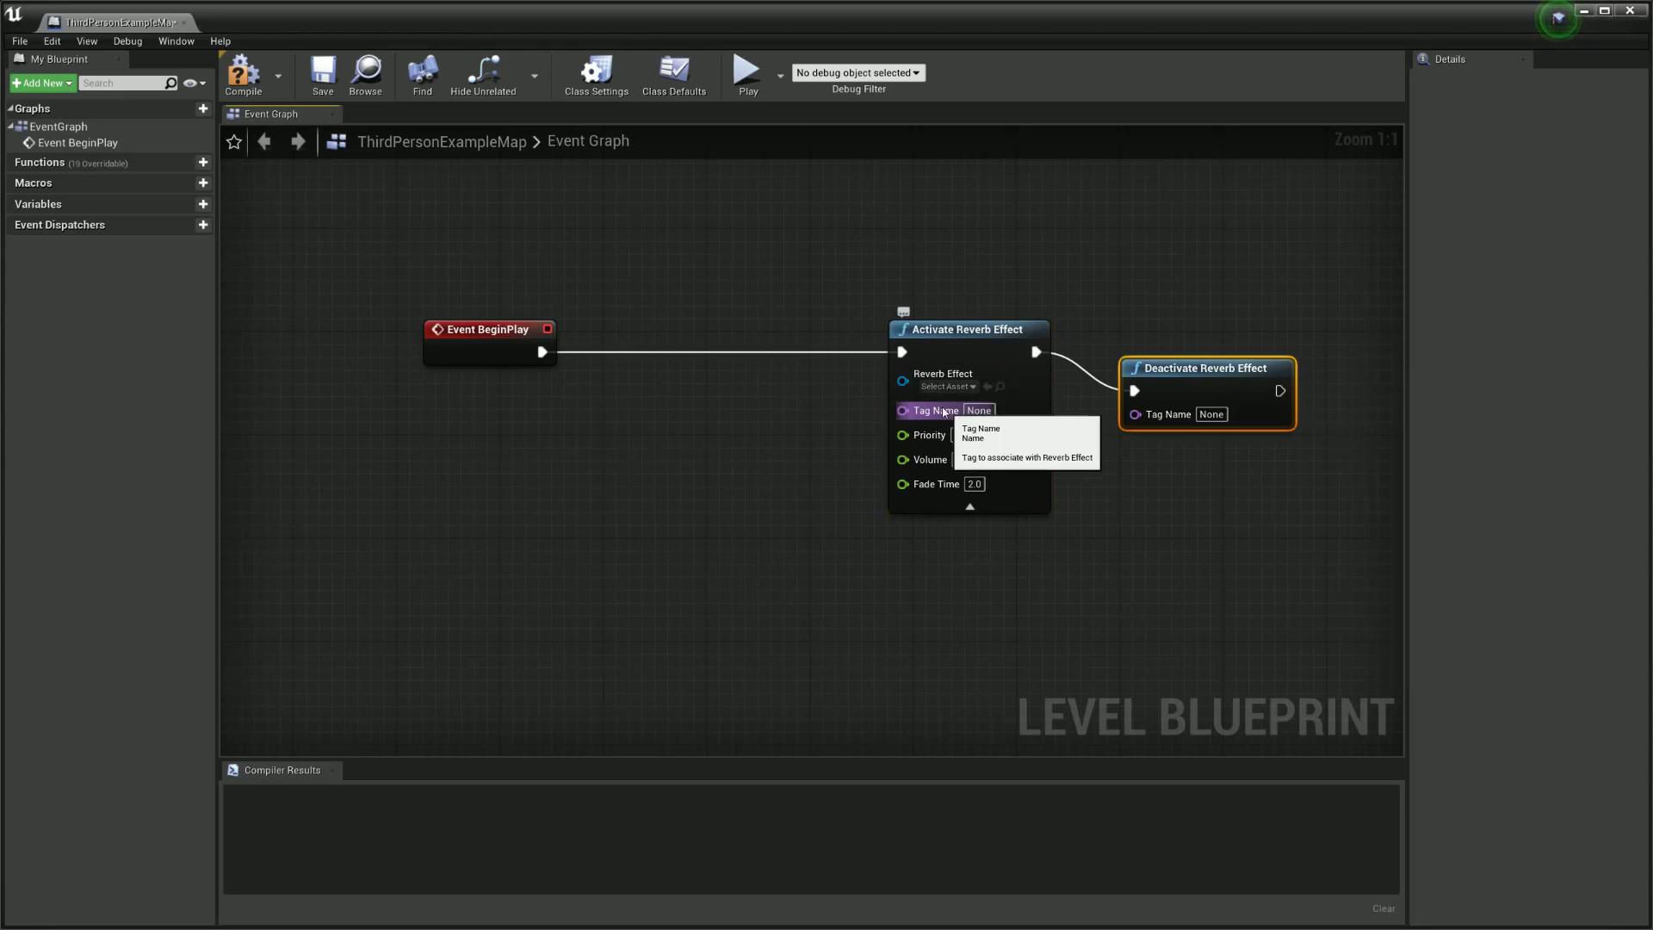
left_click_drag(1213, 385, 1226, 360)
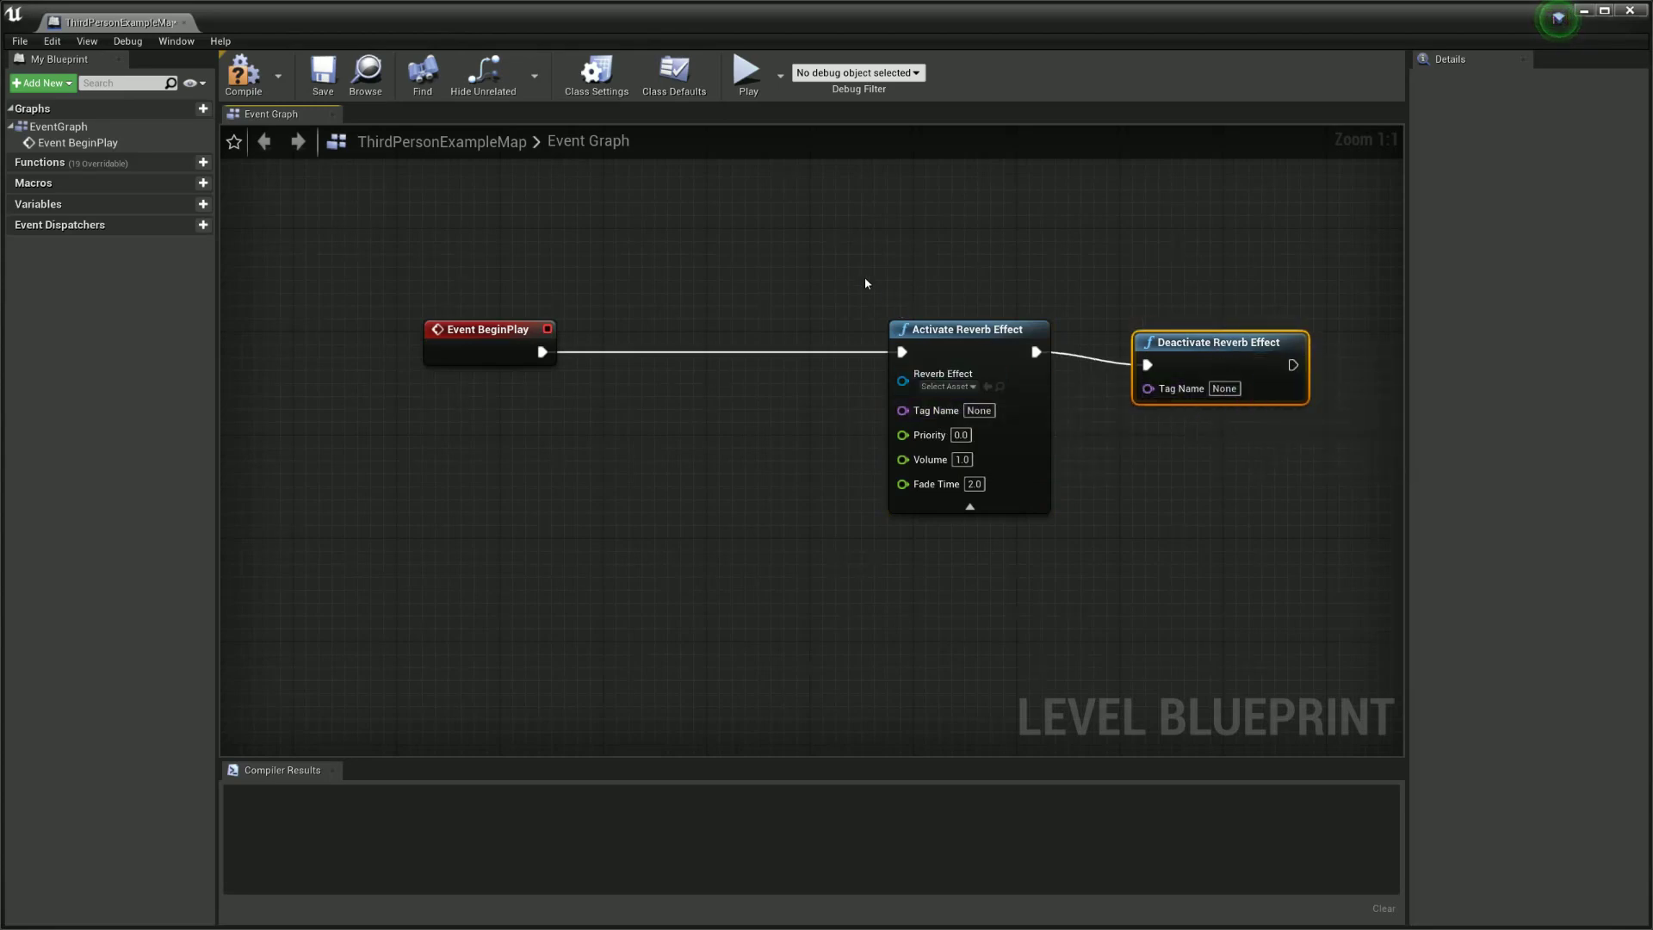
Step: Delete the activate and deactivate reverb nodes, and compile and close the Level Blueprint
left_click_drag(865, 279, 1309, 579)
key("Delete")
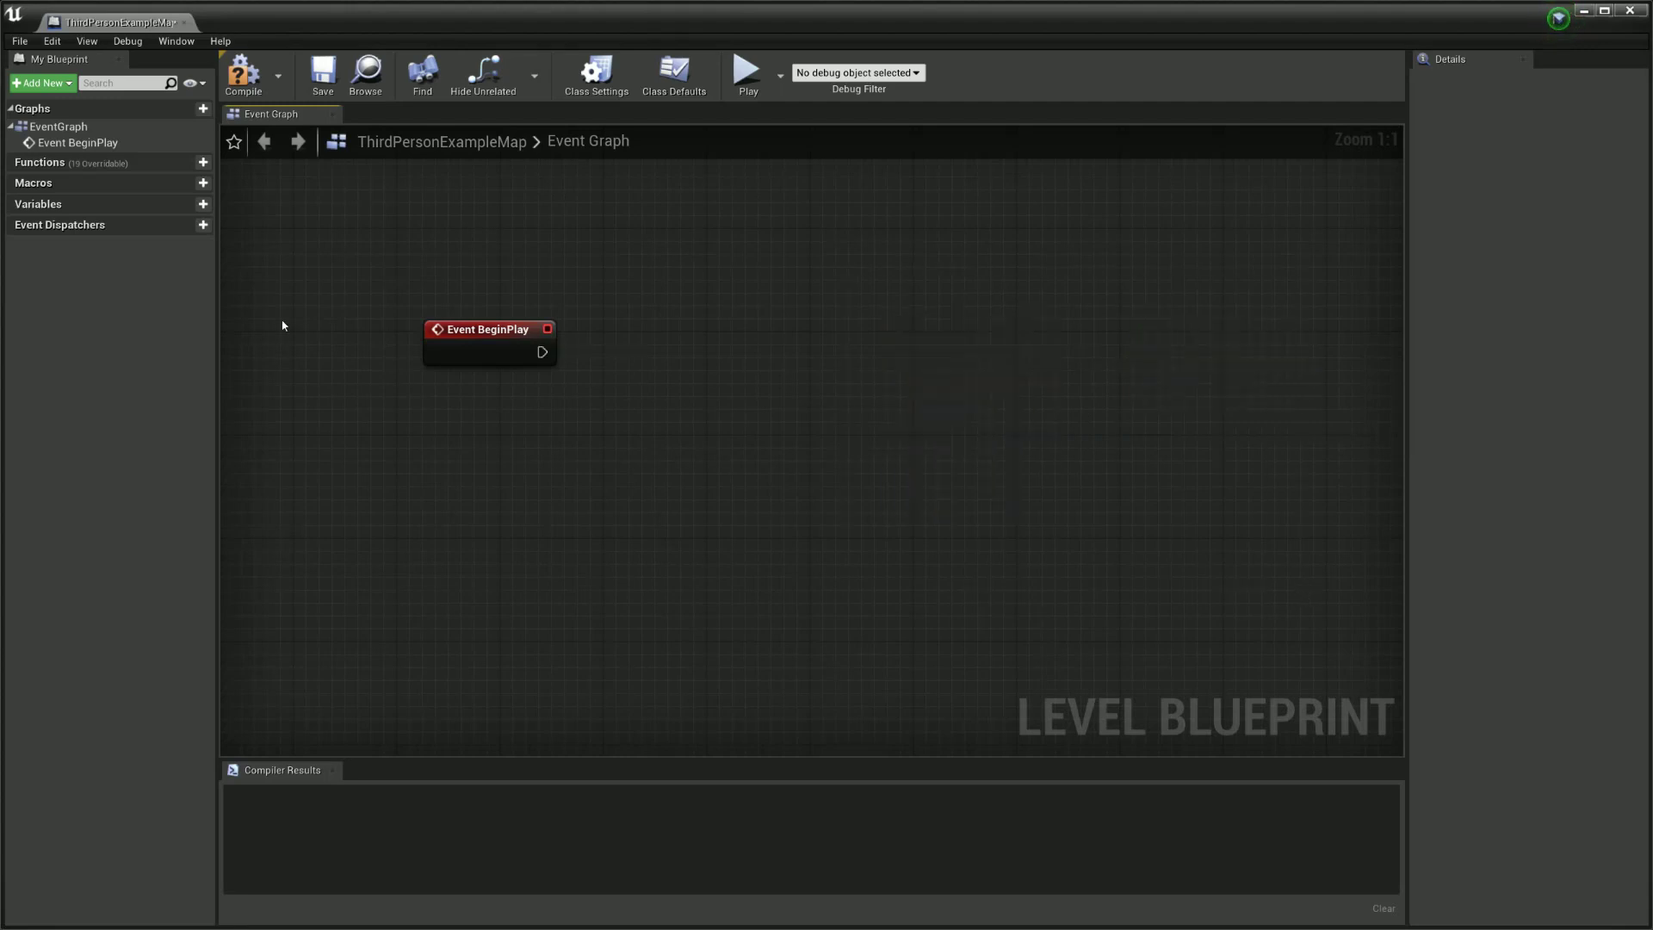
left_click(241, 74)
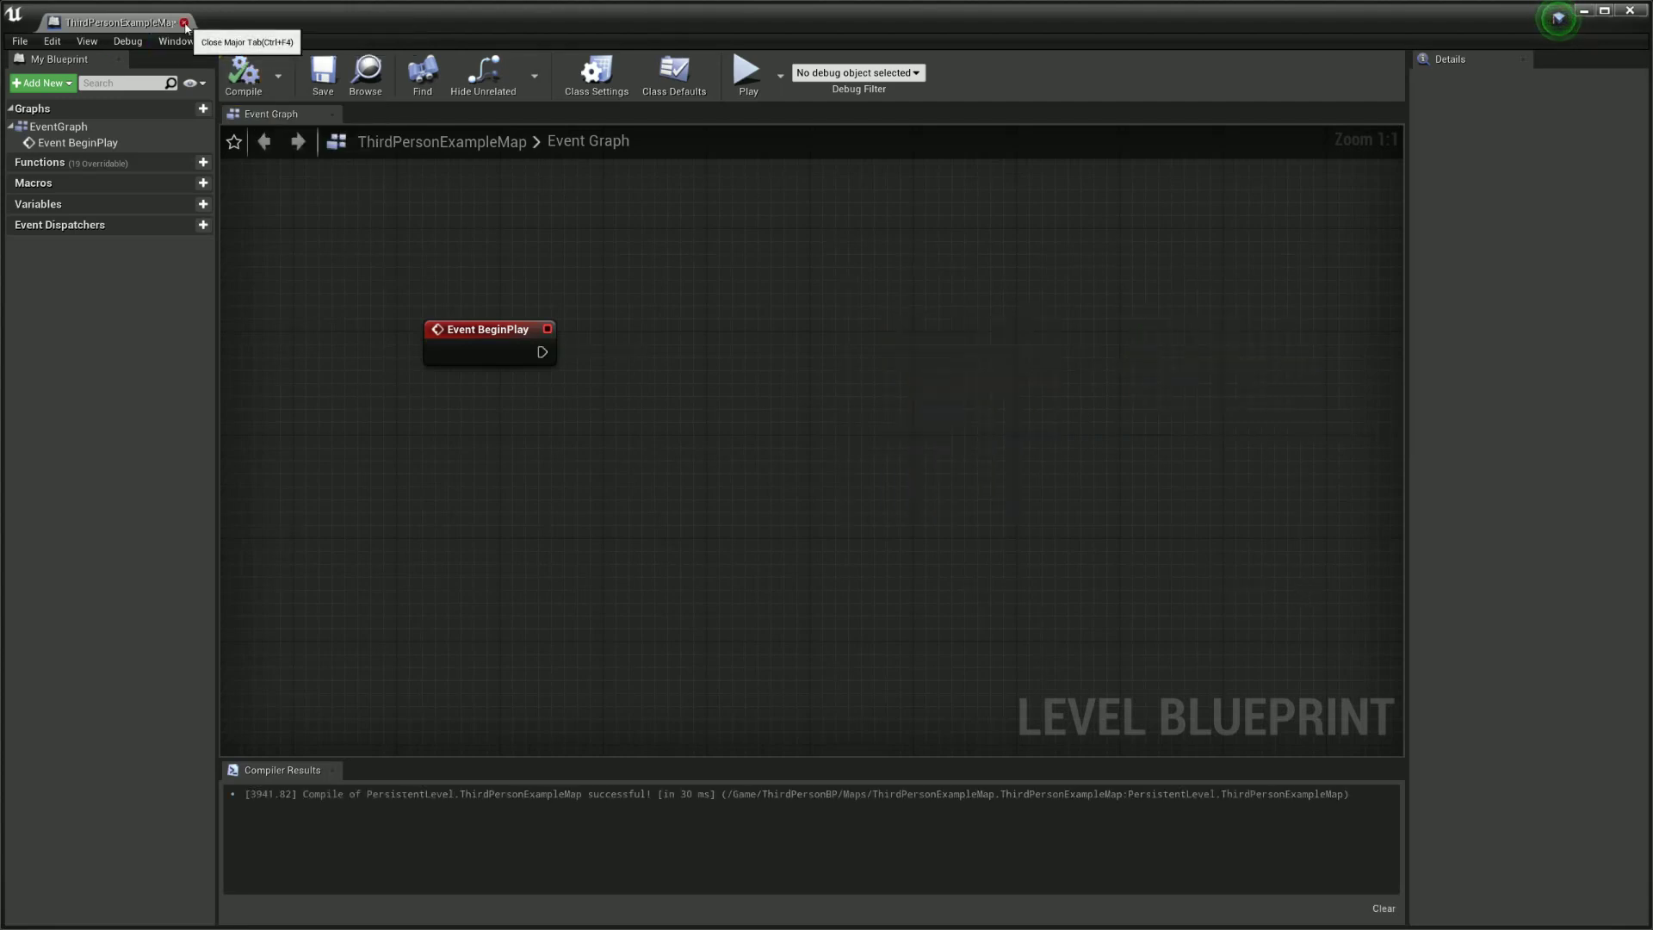
left_click(184, 22)
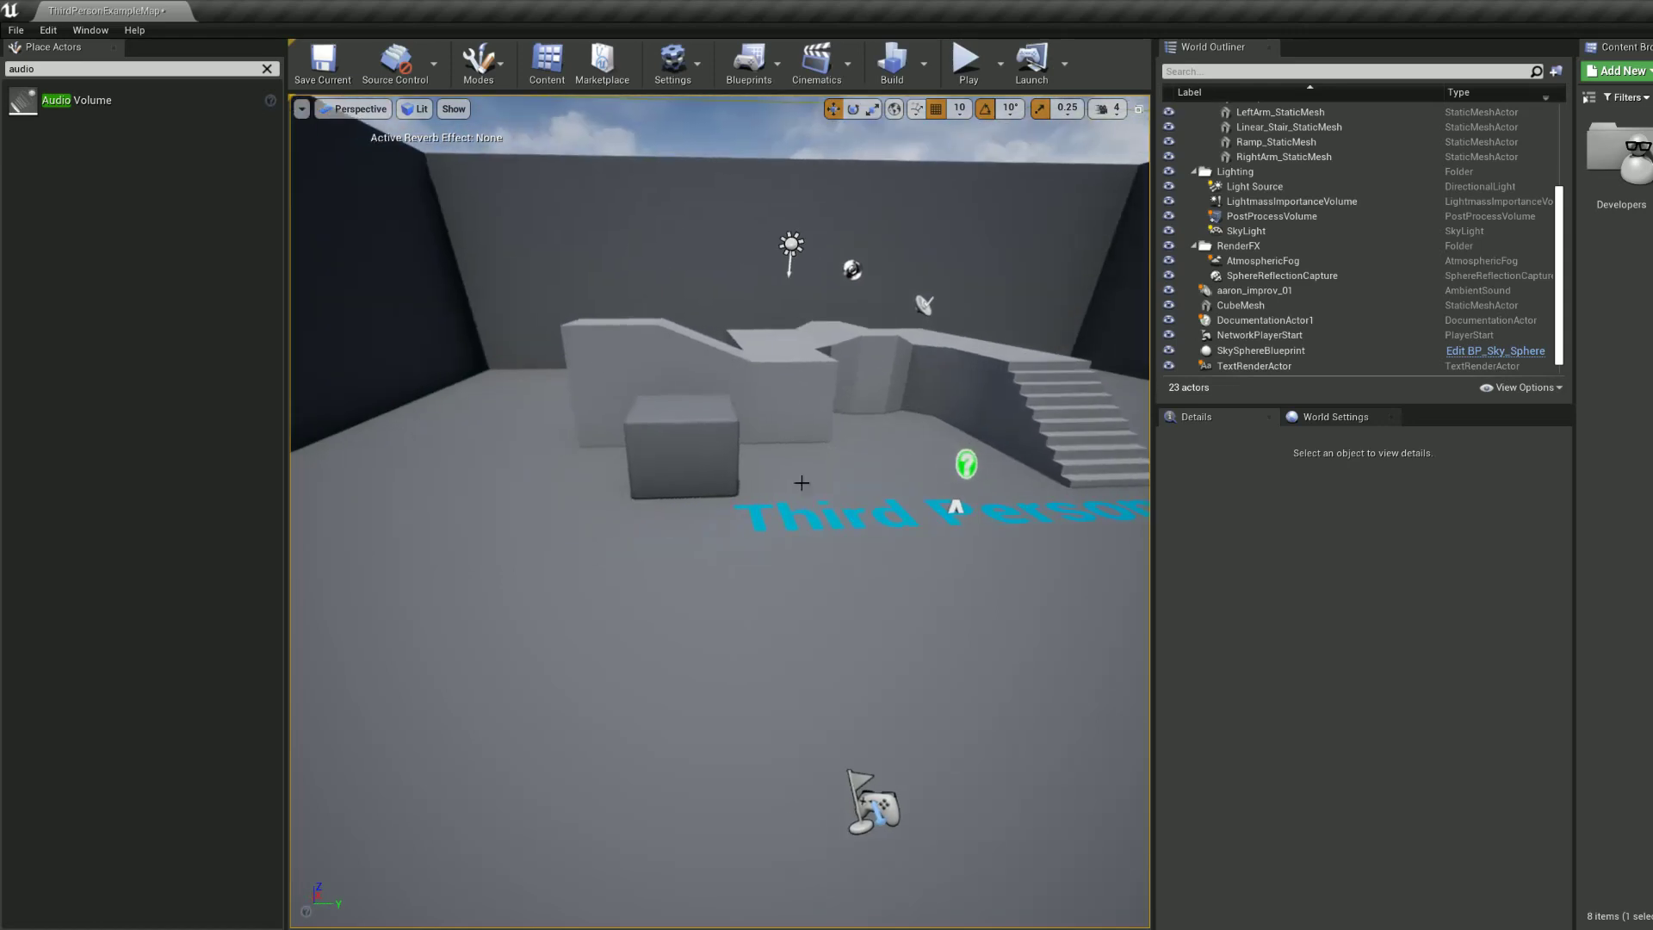
Step: Place an Audio Volume around the cube and delete it again
left_click_drag(76, 100, 697, 503)
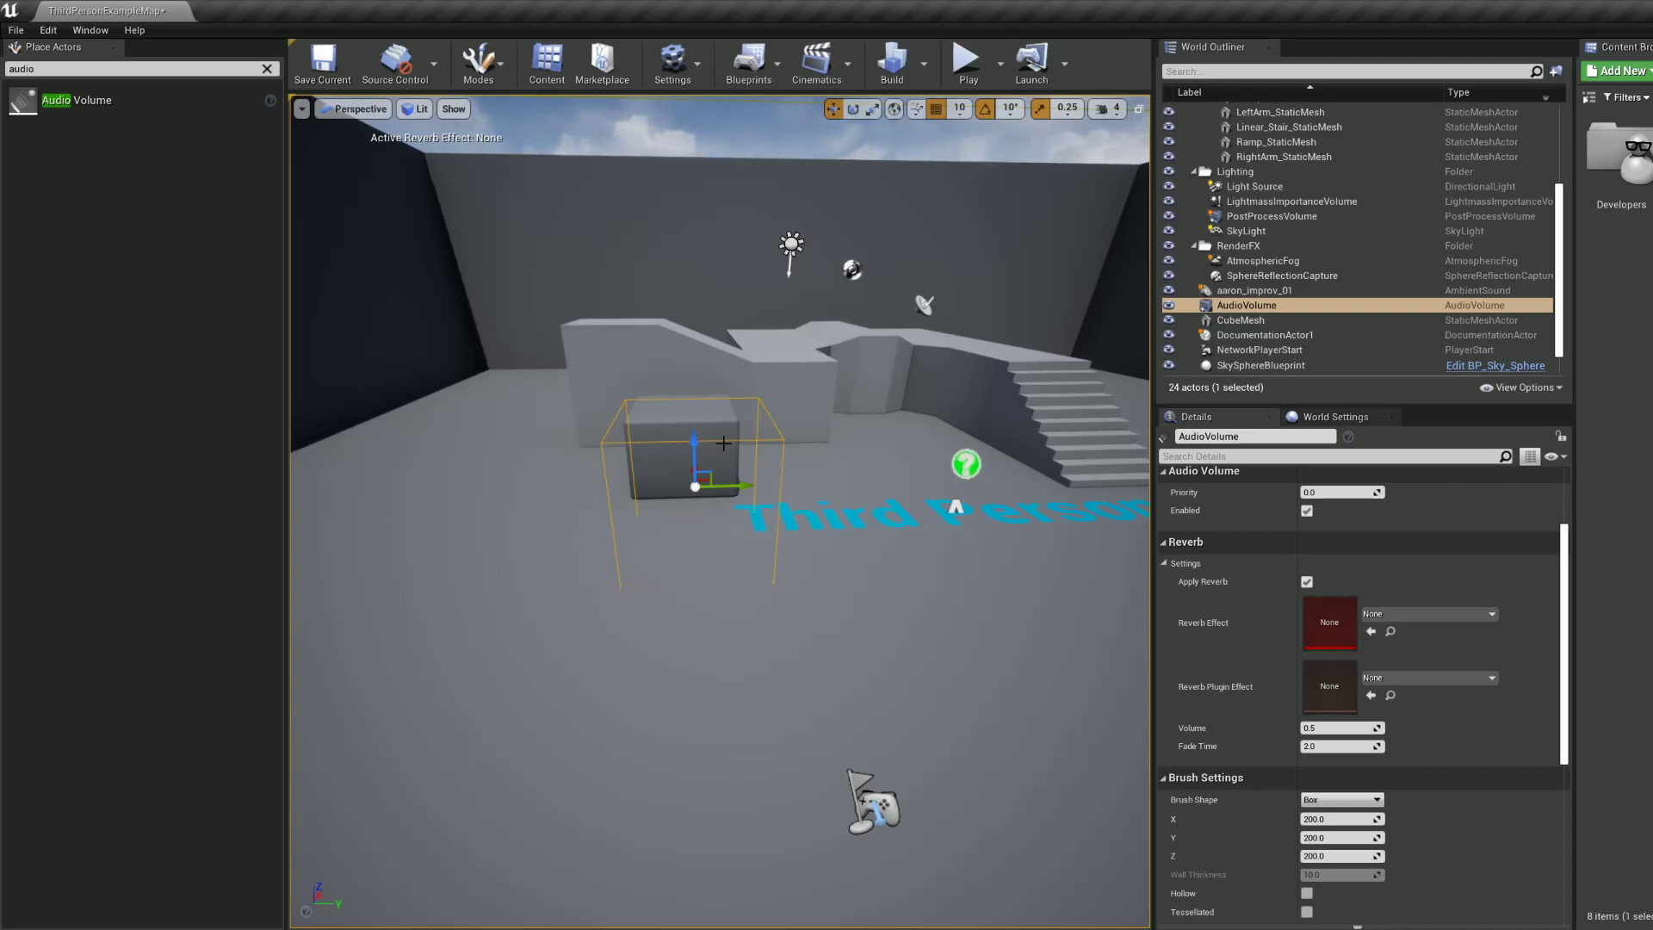
key("Delete")
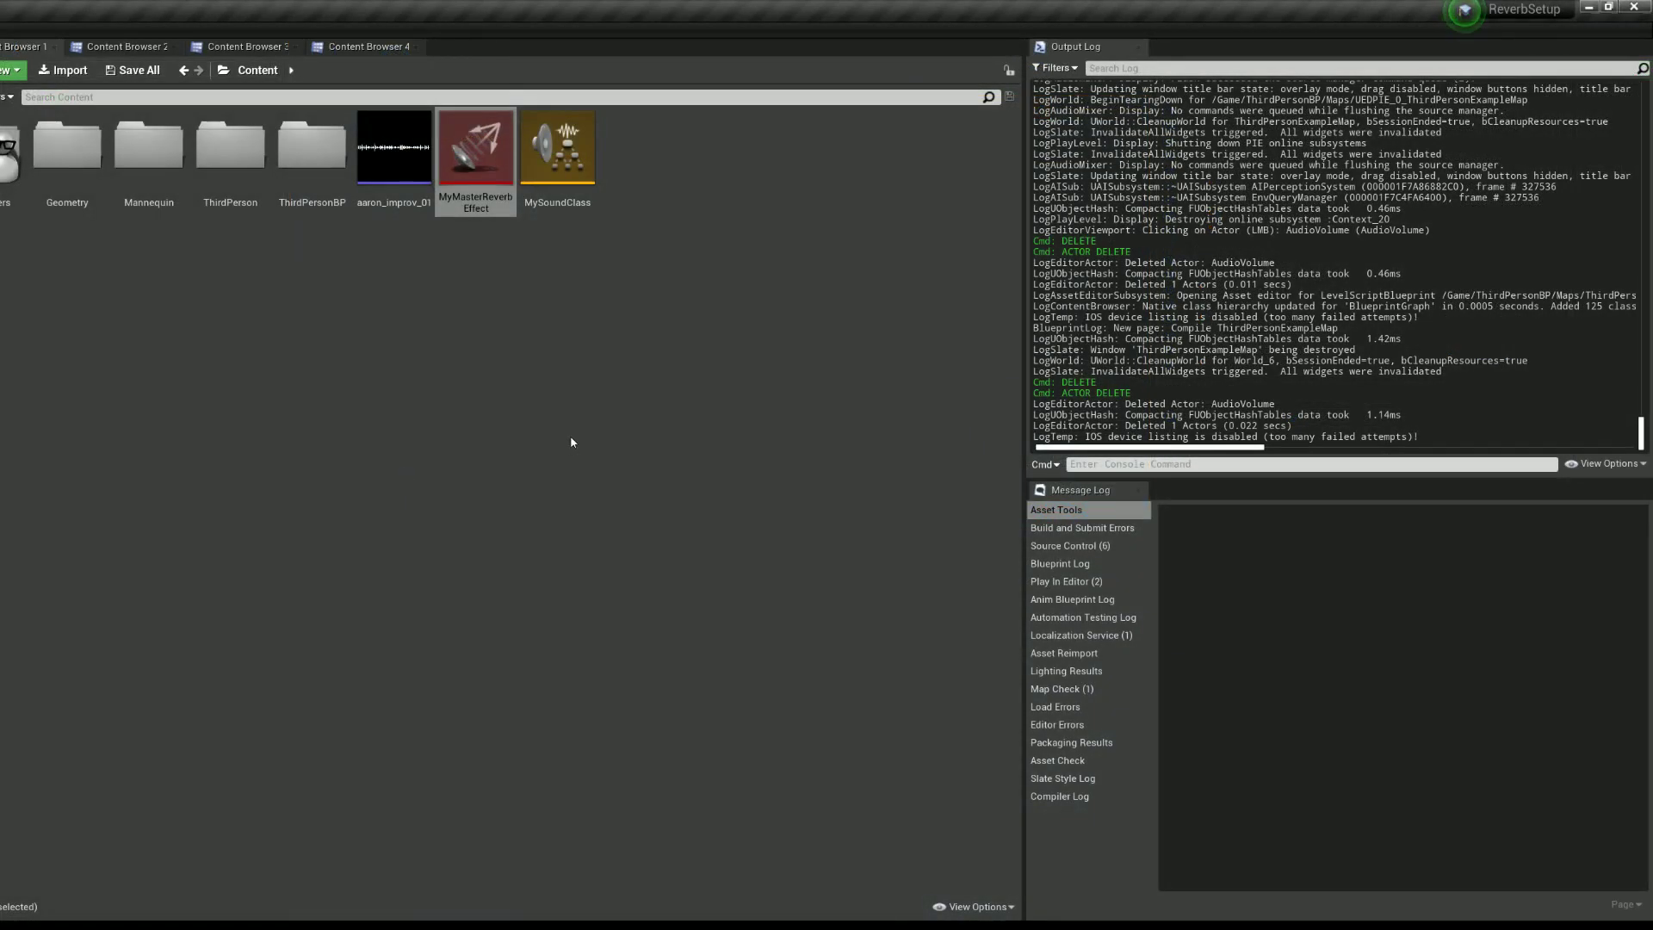
right_click(407, 363)
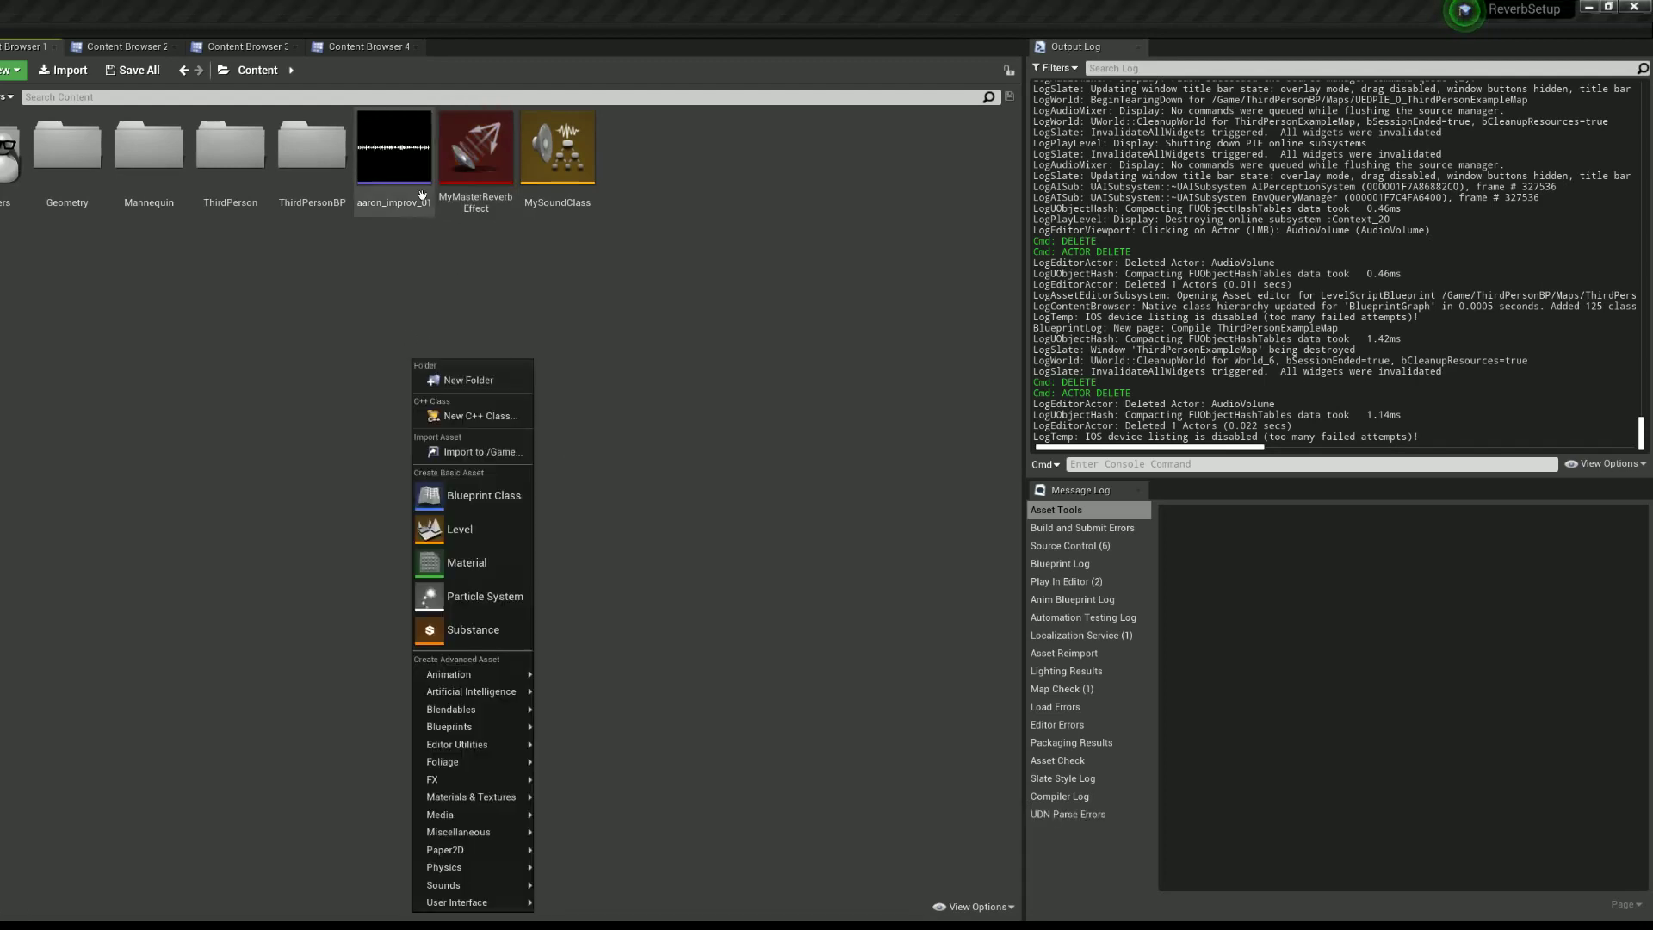
left_click(374, 533)
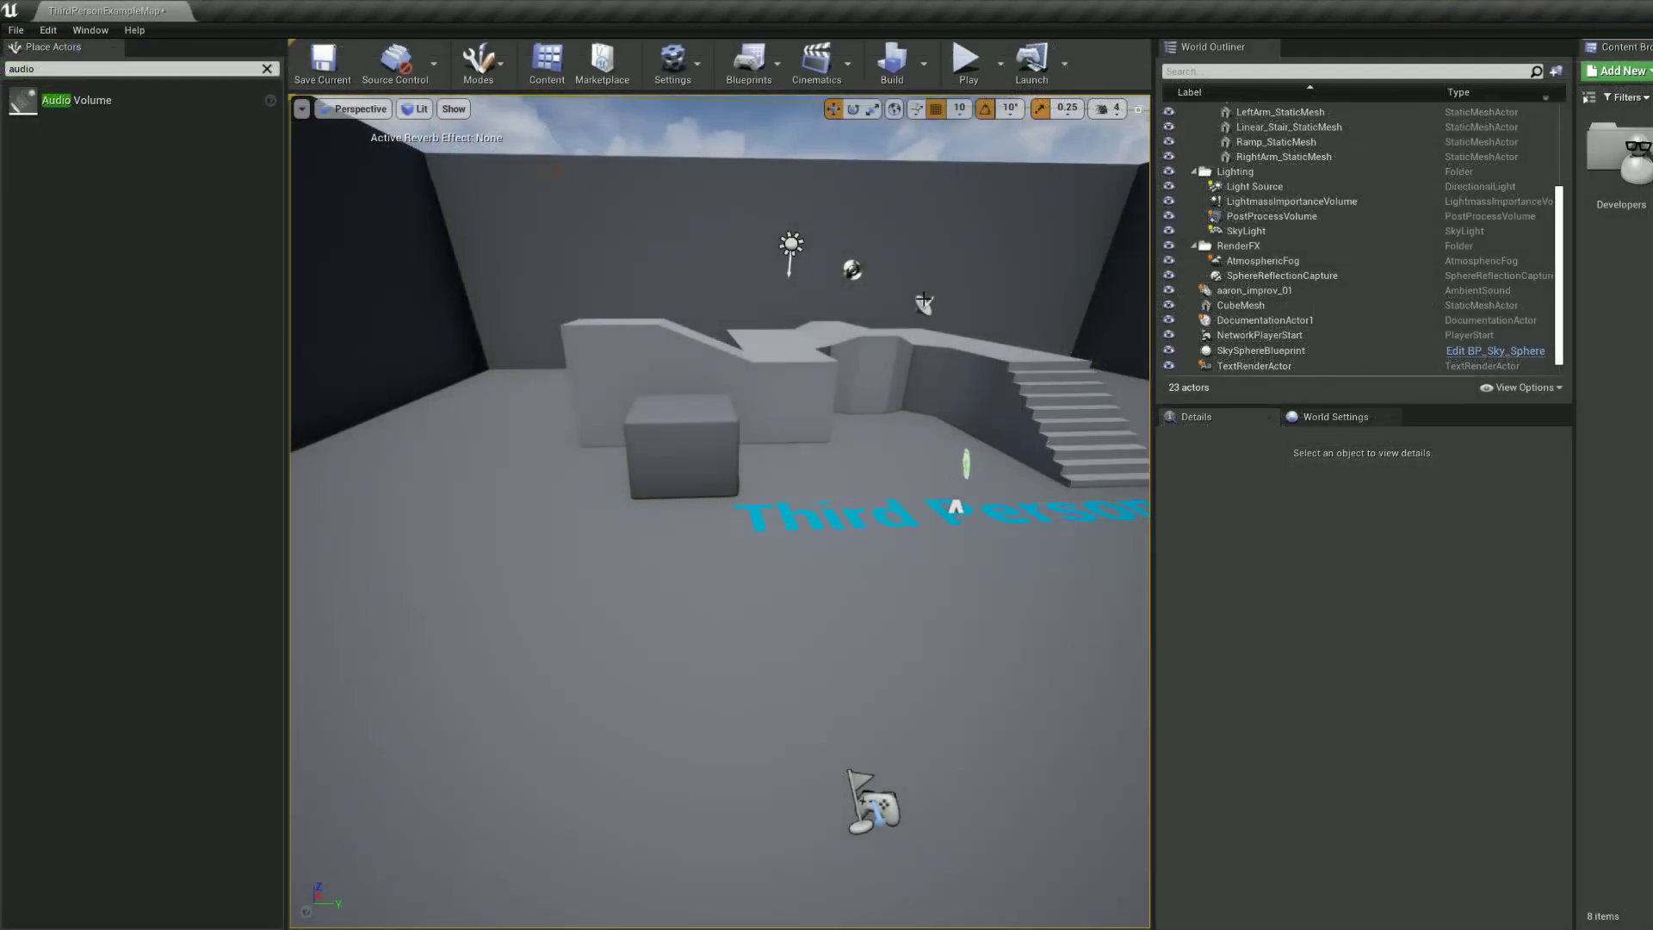
Step: Focus on the ambient sound actor above the ramps and enable Override Attenuation for it
left_click(924, 301)
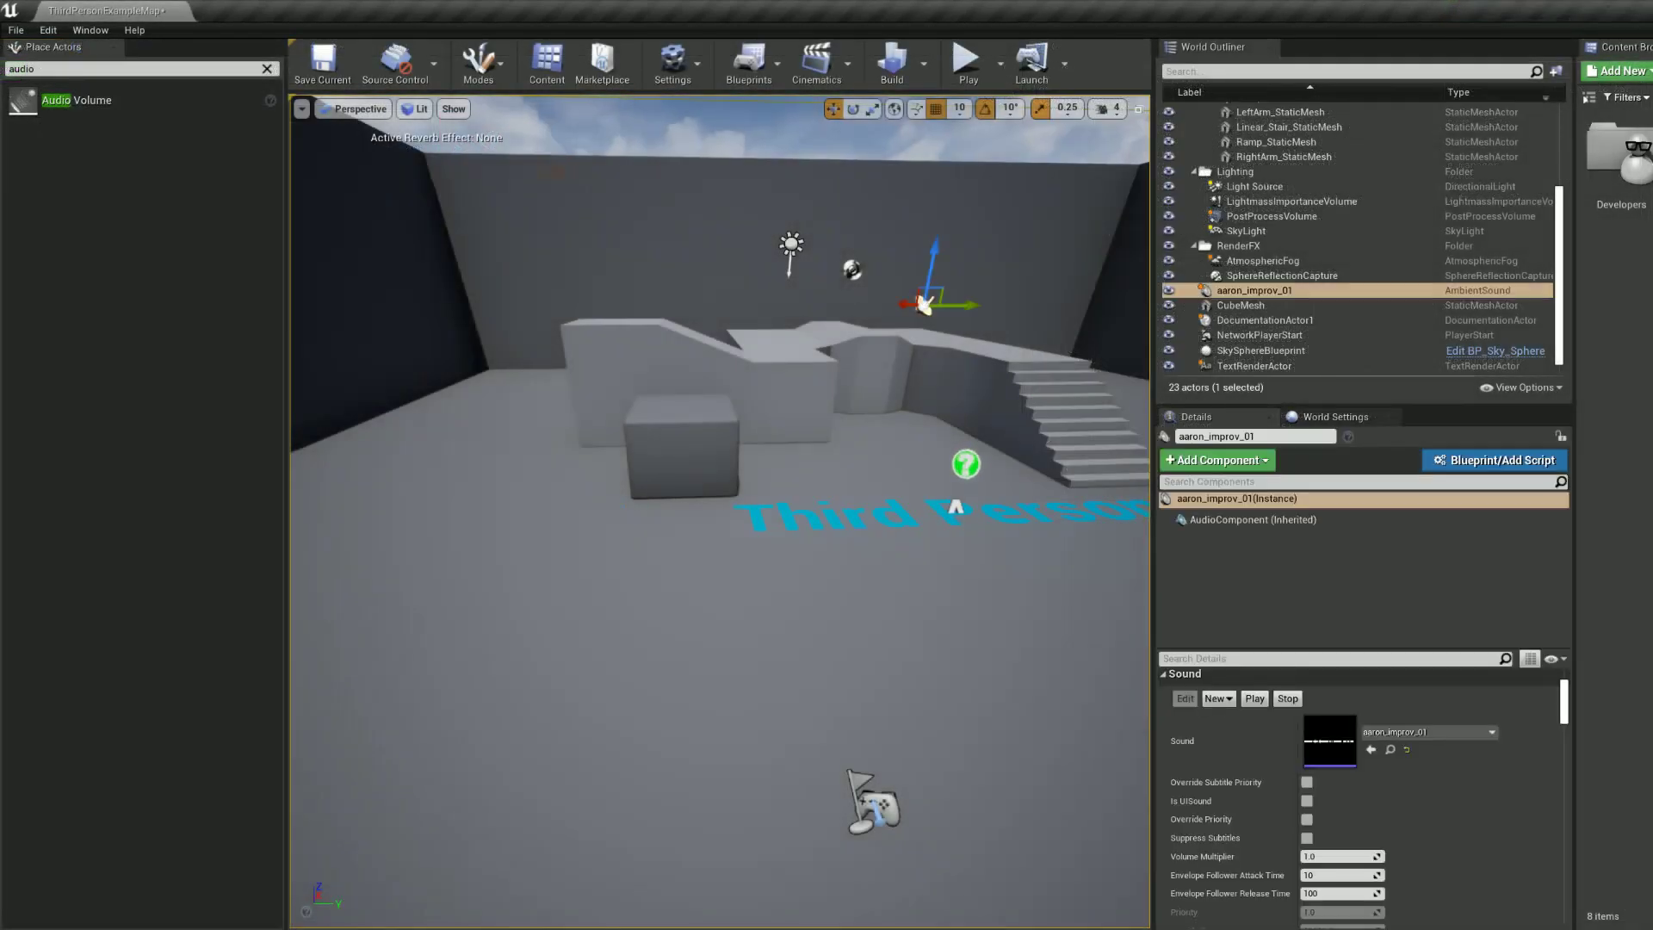
key("f")
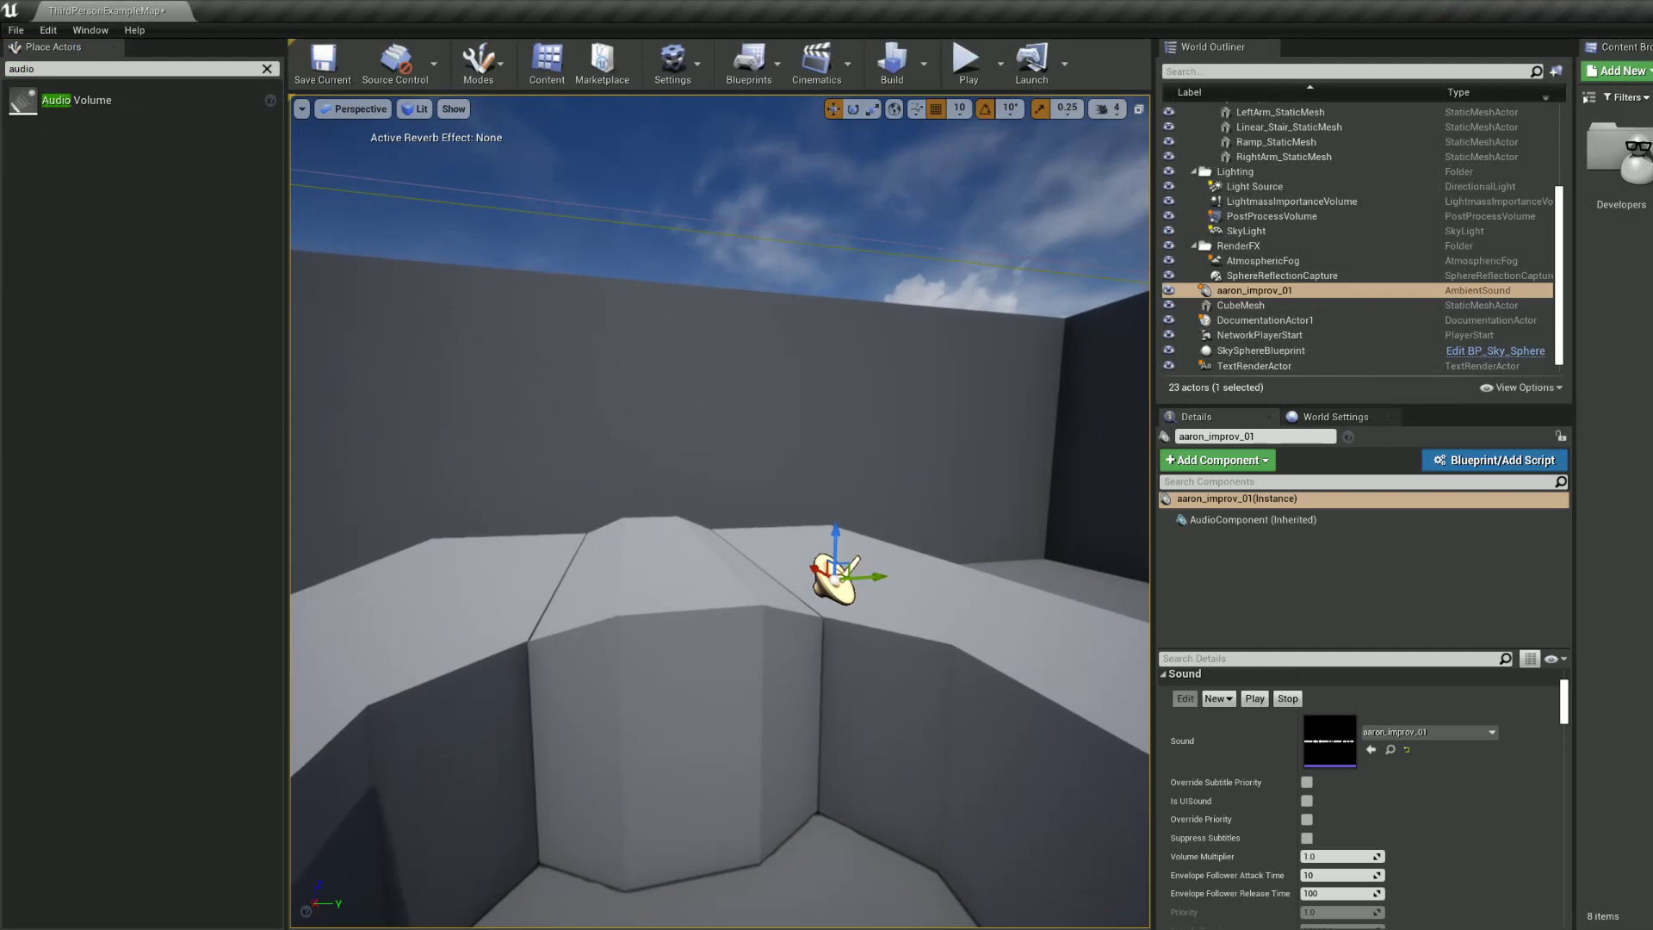
right_click_drag(915, 360, 775, 362)
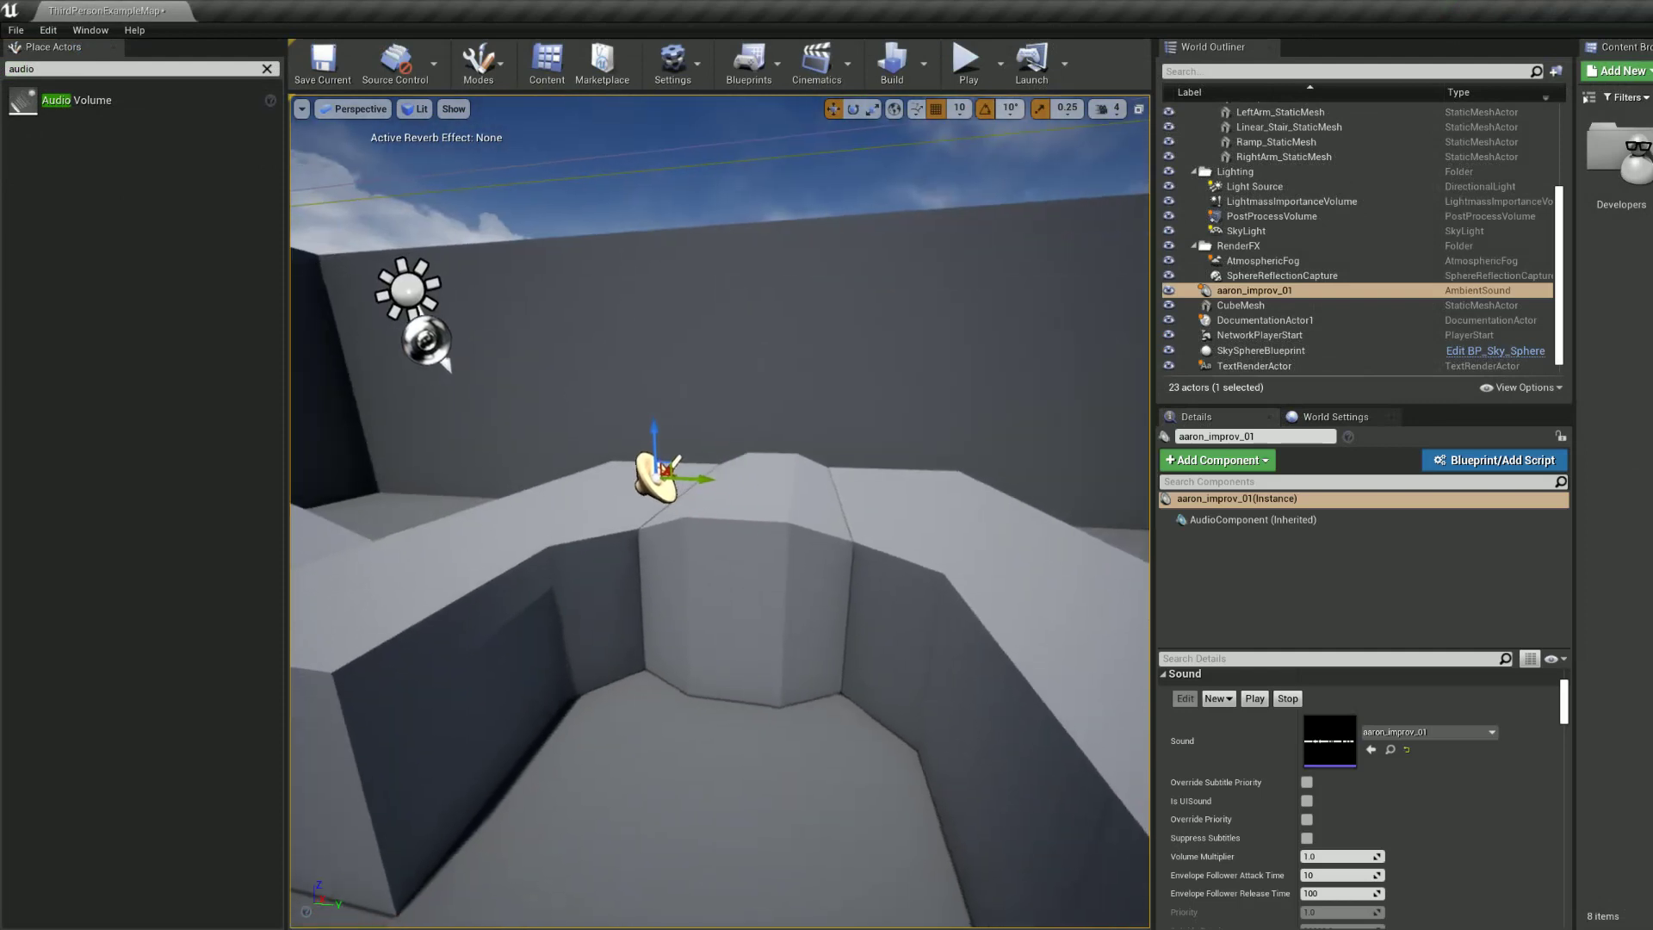
left_click(1250, 521)
left_click(1245, 501)
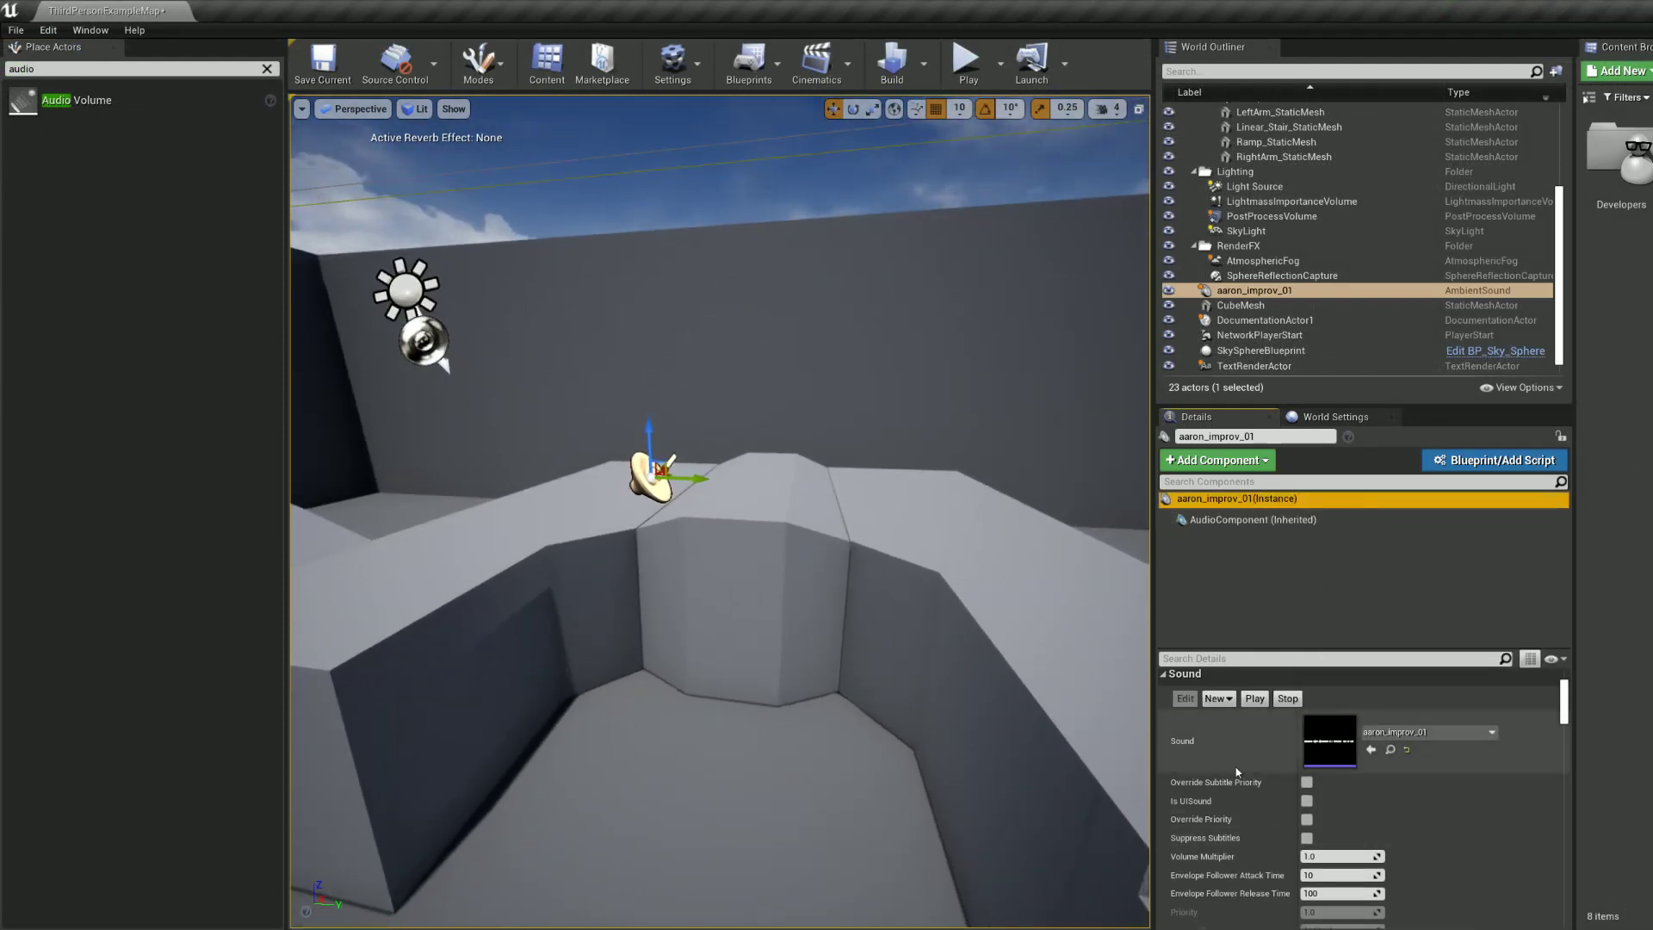
scroll(1253, 775, "down", 5)
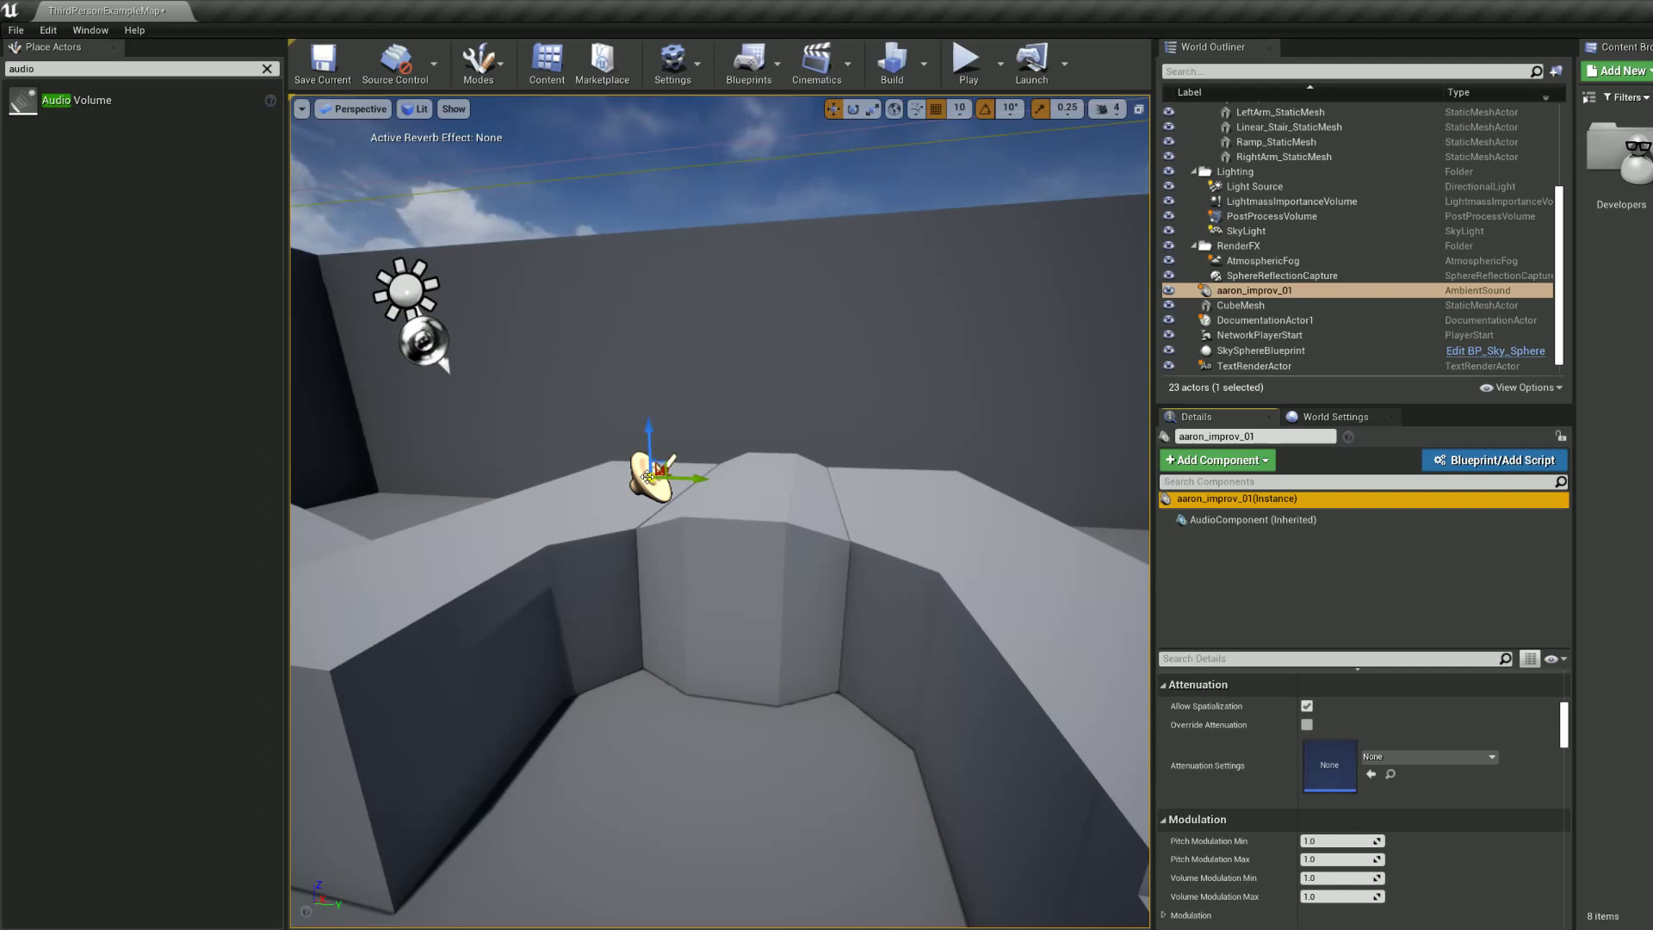
left_click(1306, 725)
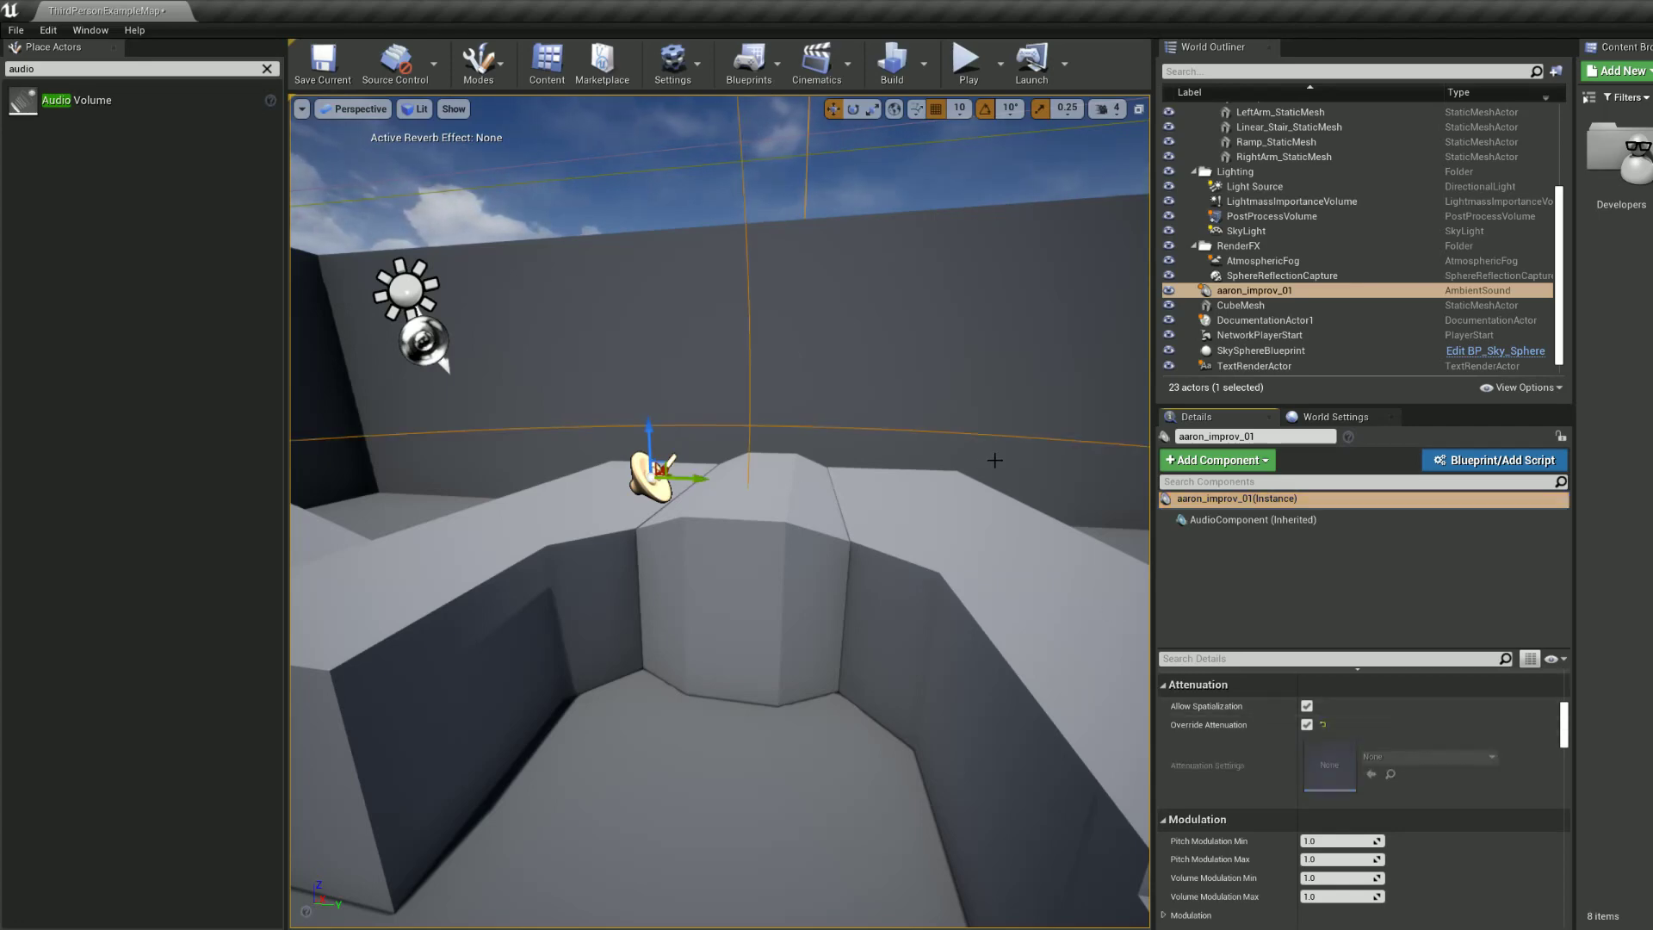
Step: View the ambient sound's attenuation sphere from further back, play the level briefly to hear the sound, and stop
right_click_drag(994, 460, 1022, 482)
key("s")
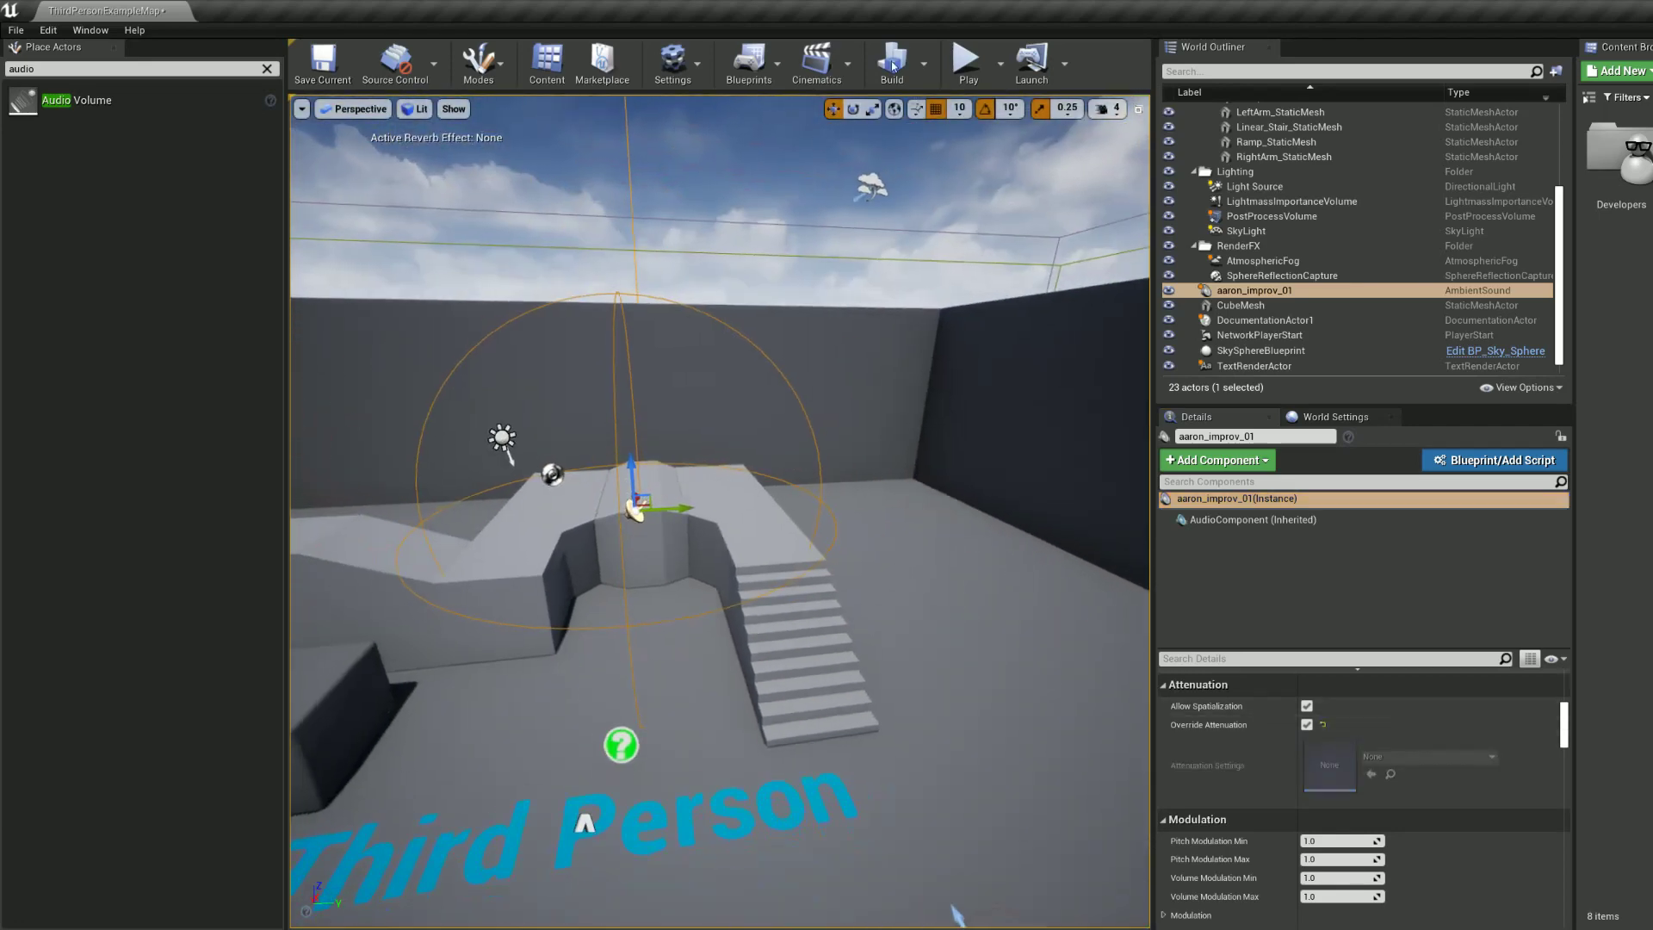
left_click(967, 64)
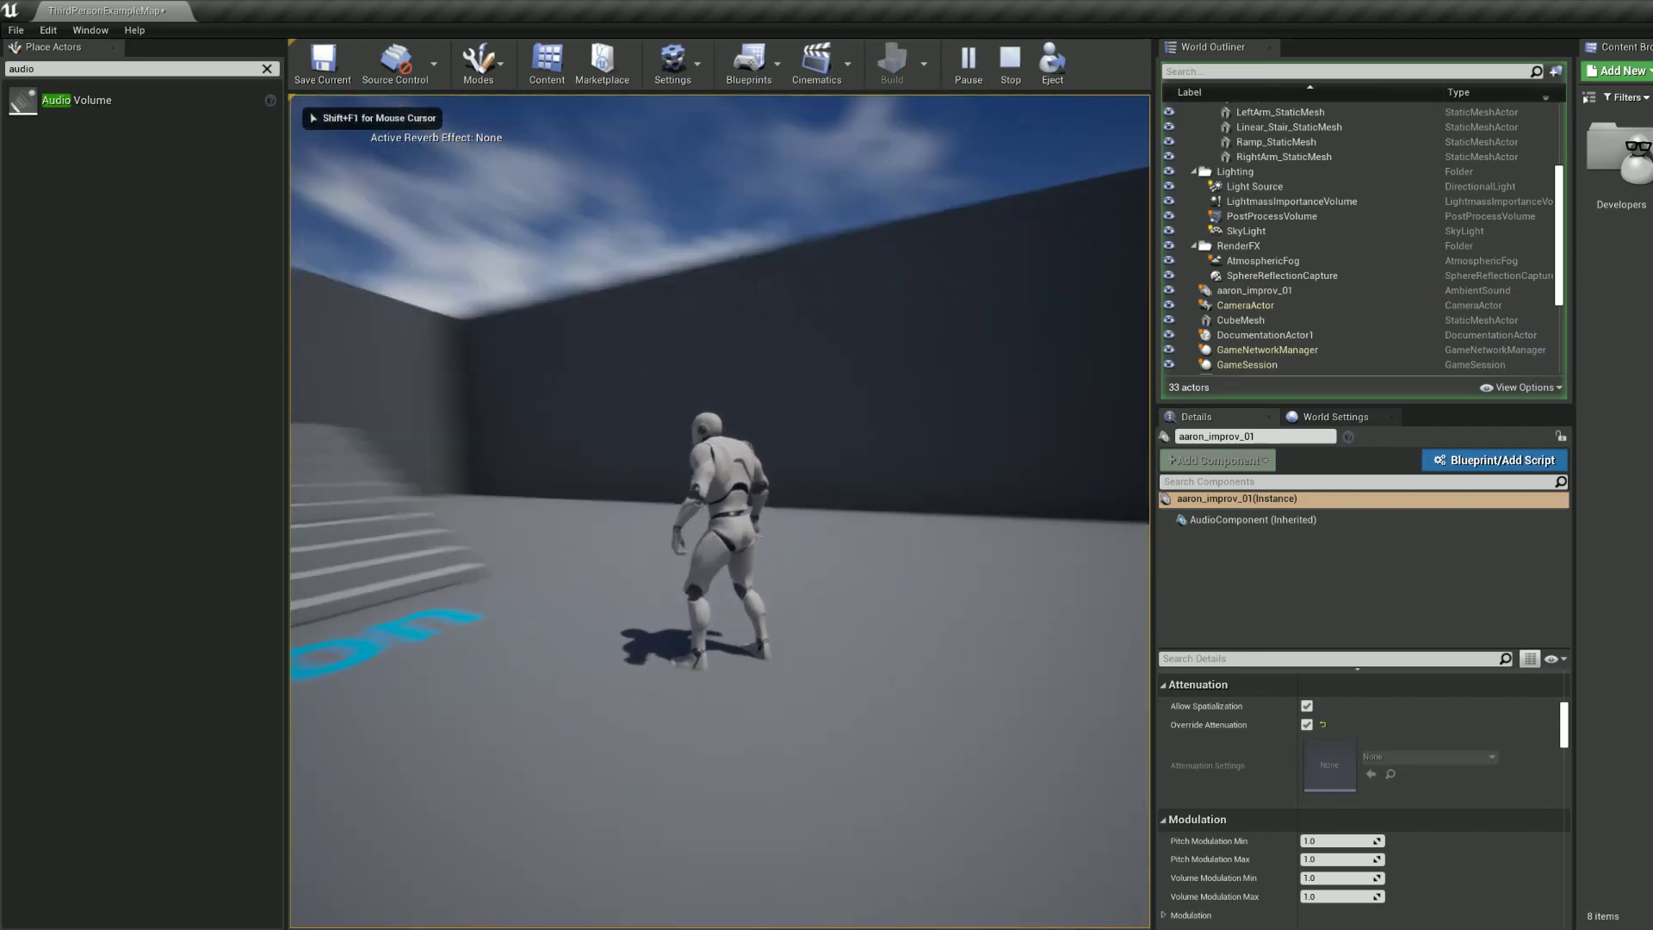
key("Escape")
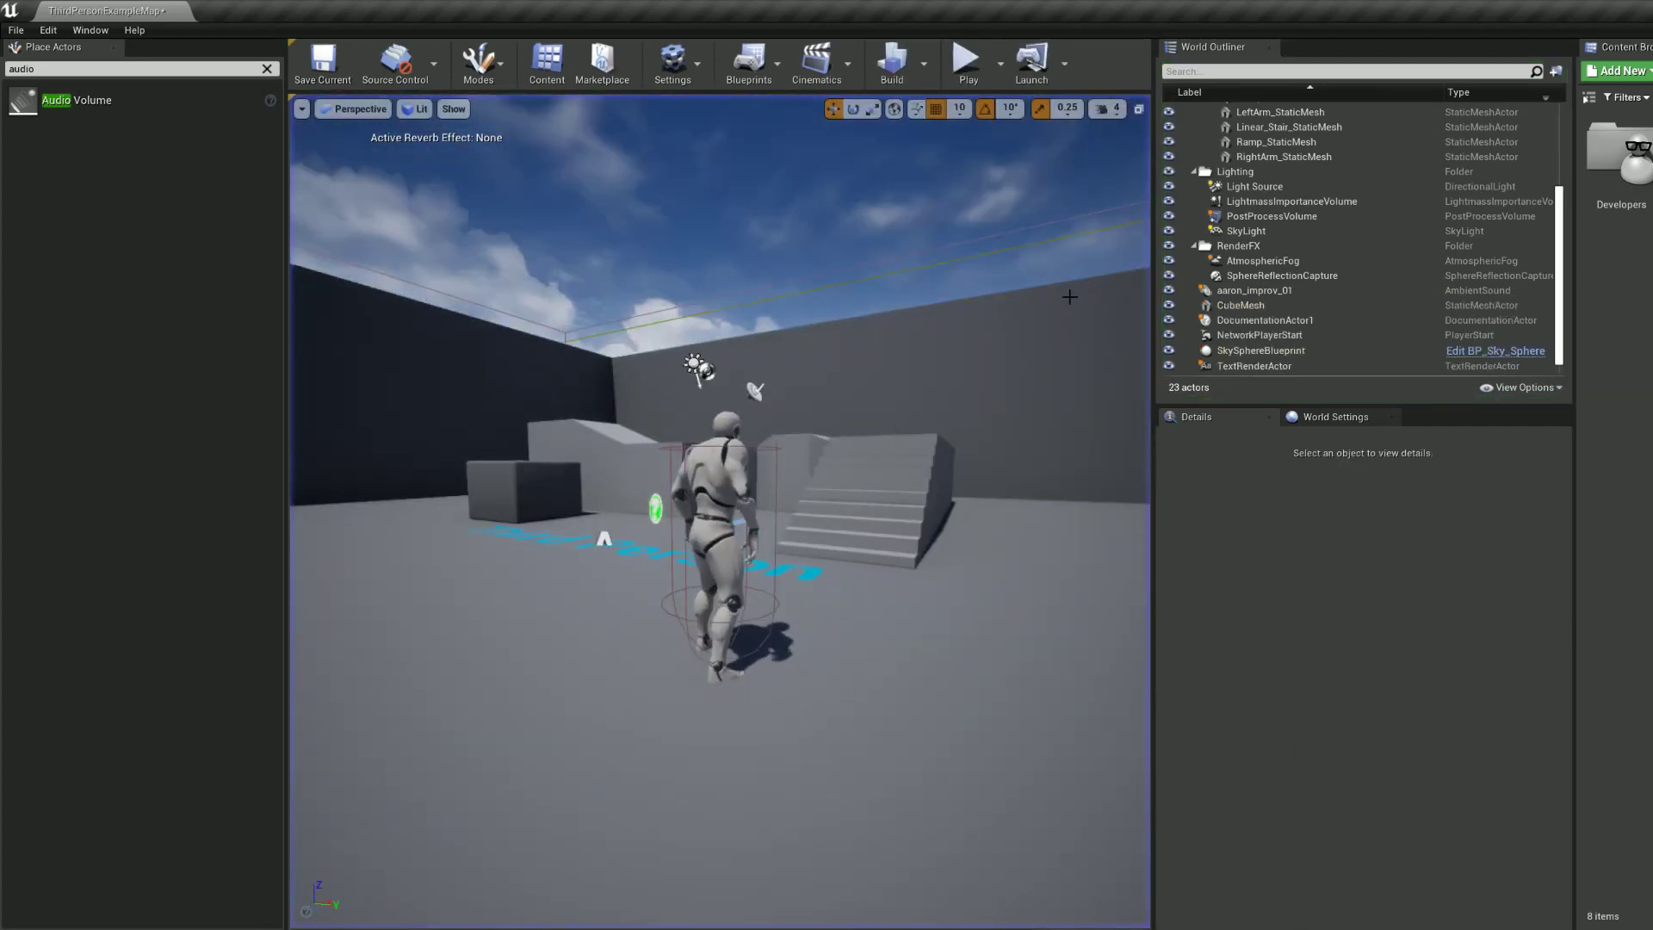
Step: Fly the camera back to the ramps and select the ambient sound actor there again
key("w")
mouse_move(676, 406)
right_mouse_down()
mouse_move(671, 443)
mouse_move(675, 405)
right_mouse_up()
key("s")
key("w")
left_click(677, 407)
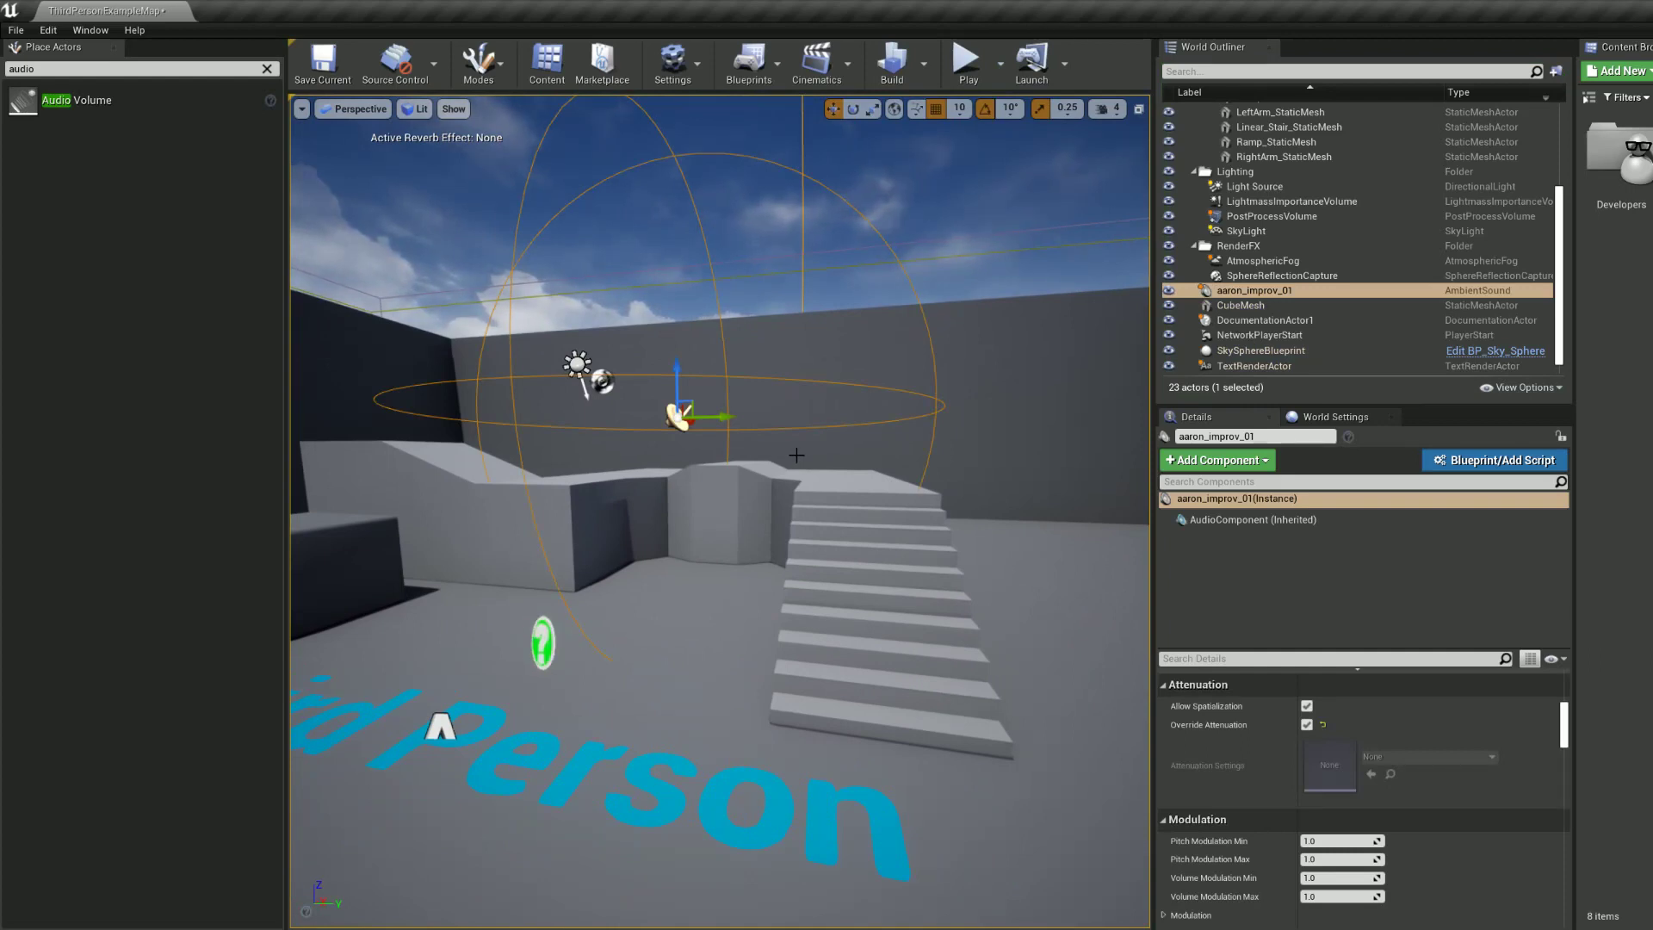
Step: Turn off Override Attenuation on the ambient sound and create a Sound Attenuation asset named MySoundAttenuation in the Content folder
left_click(1306, 725)
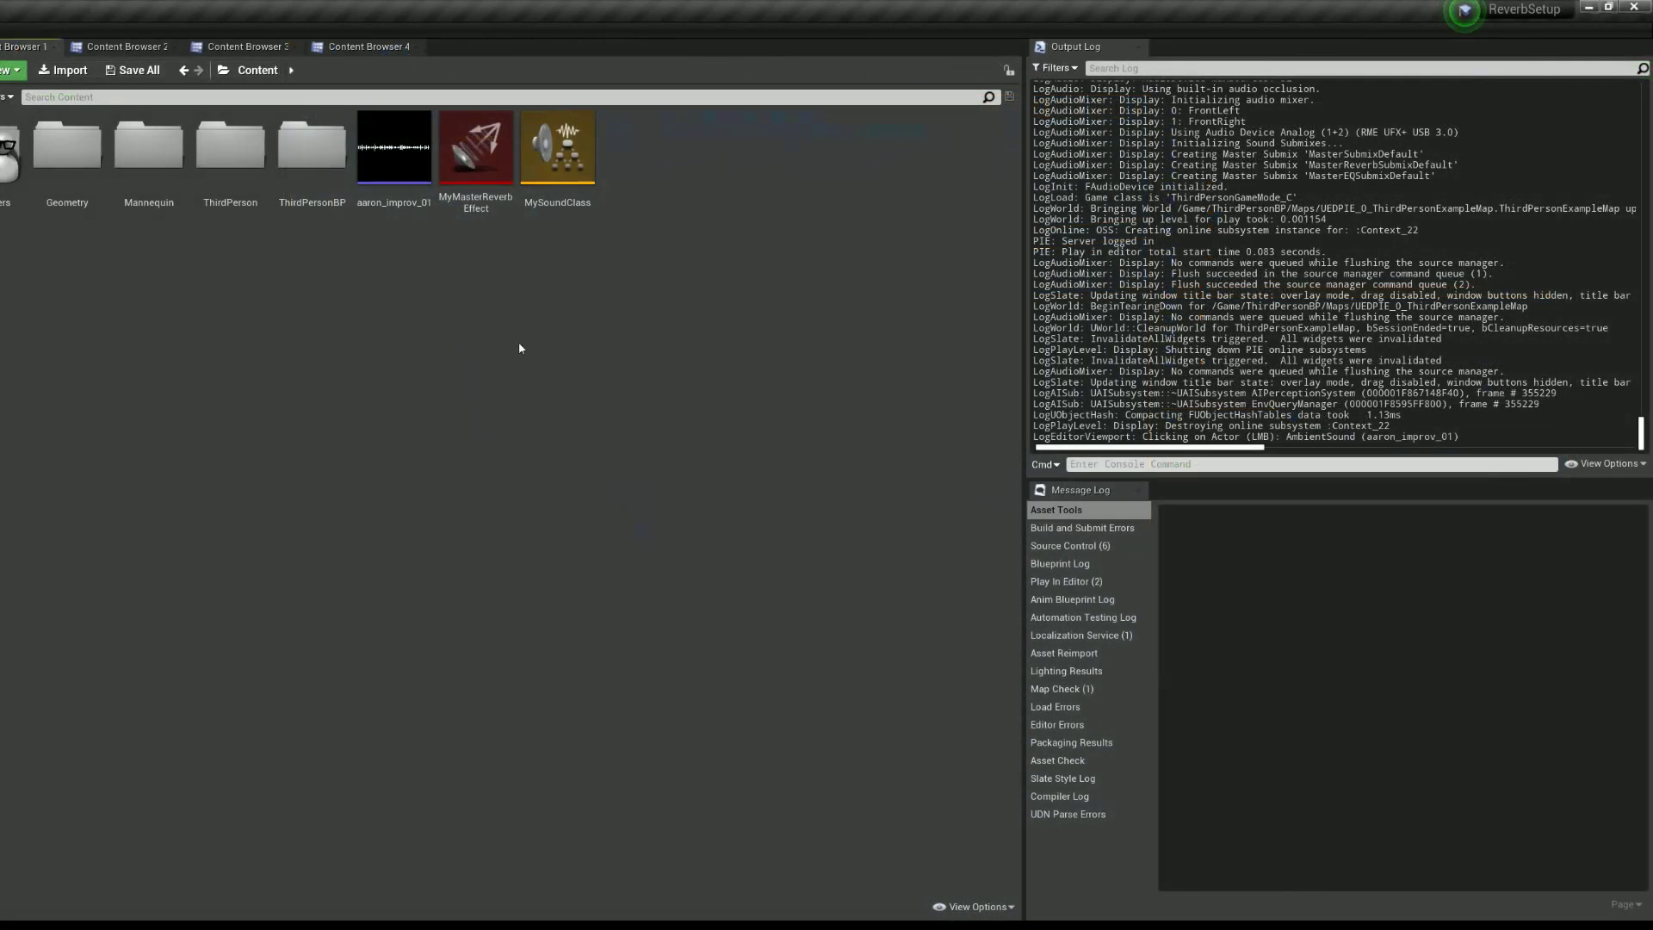
right_click(519, 348)
mouse_move(574, 872)
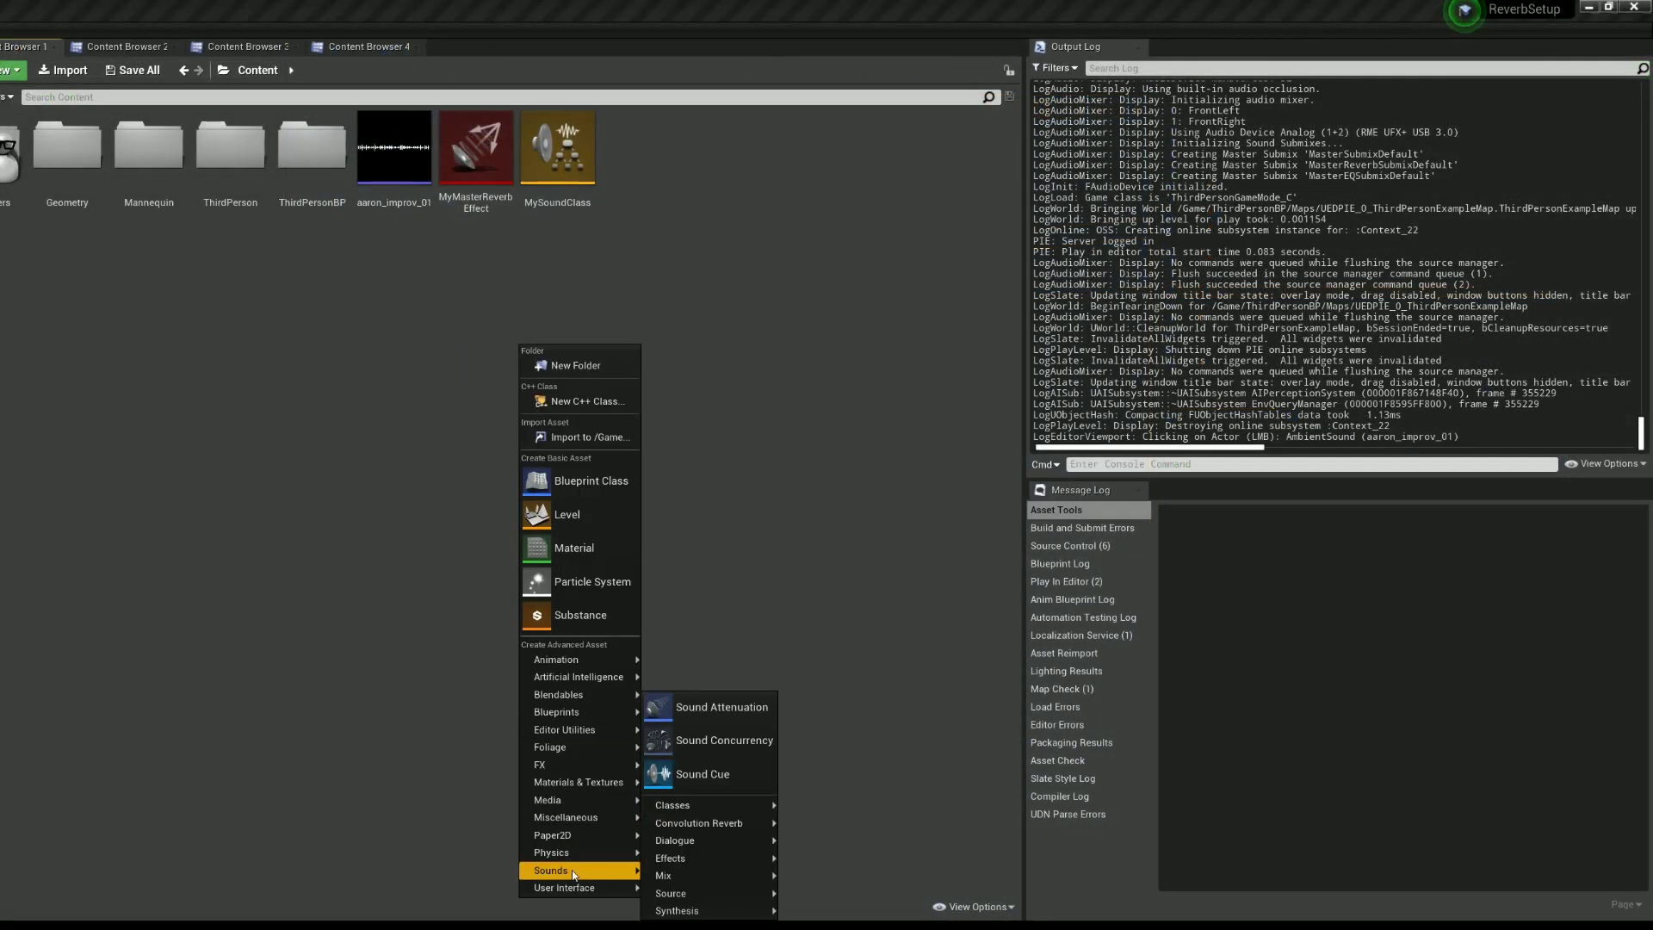
left_click(701, 710)
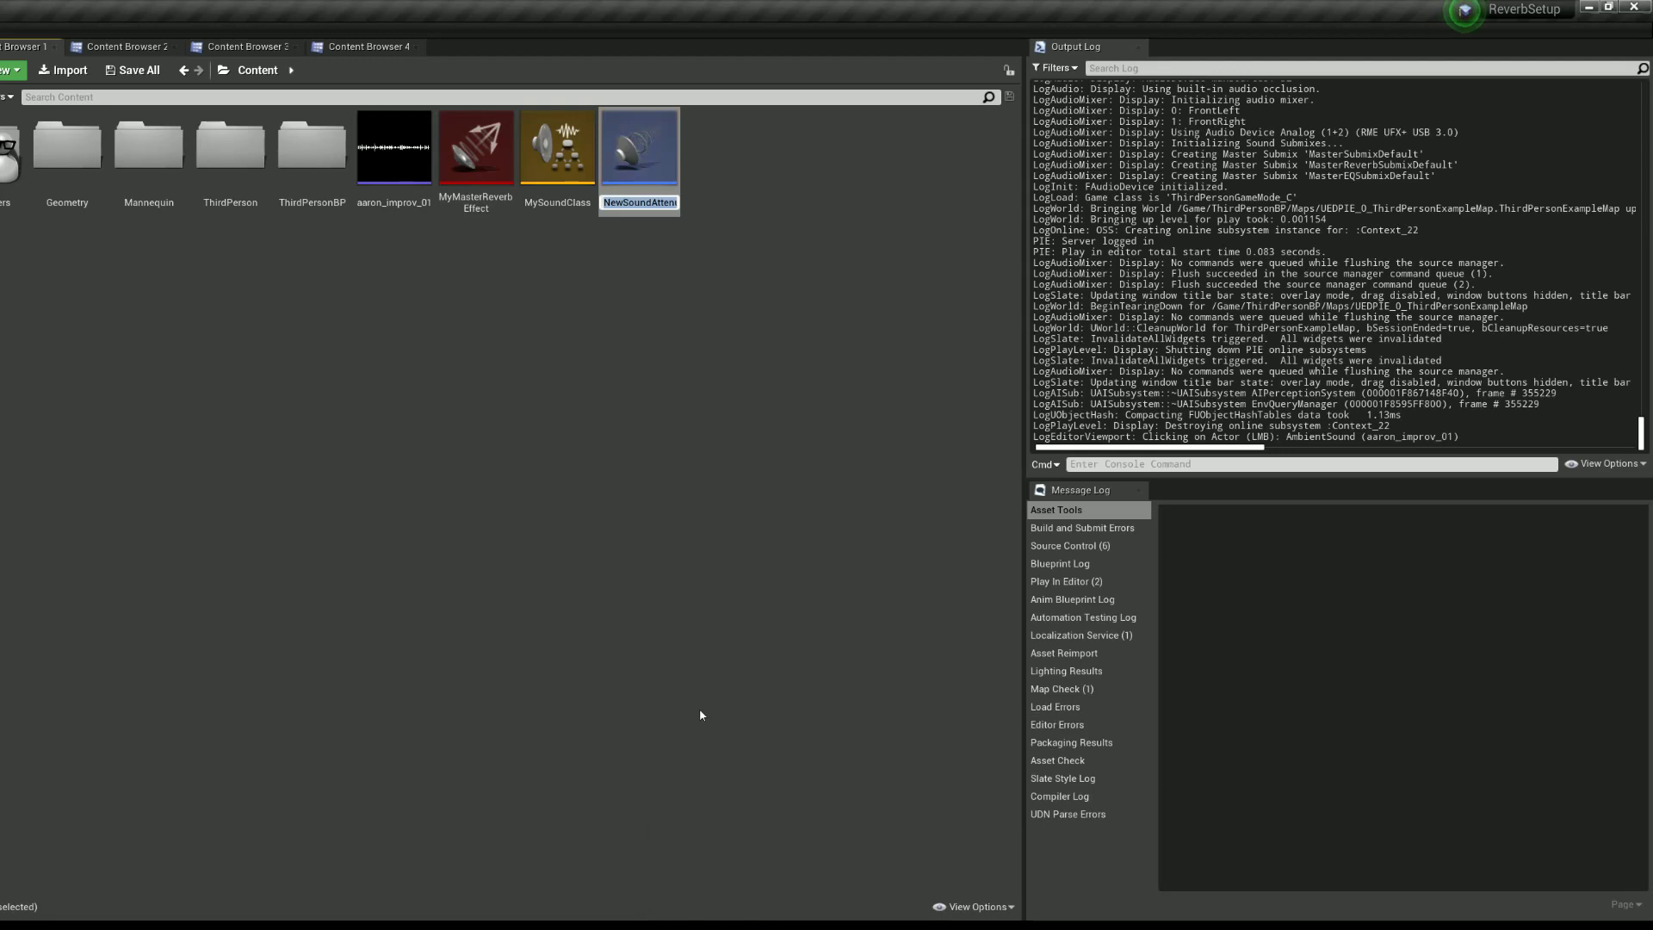
type("MySoundAt")
type("tenuation")
key("Return")
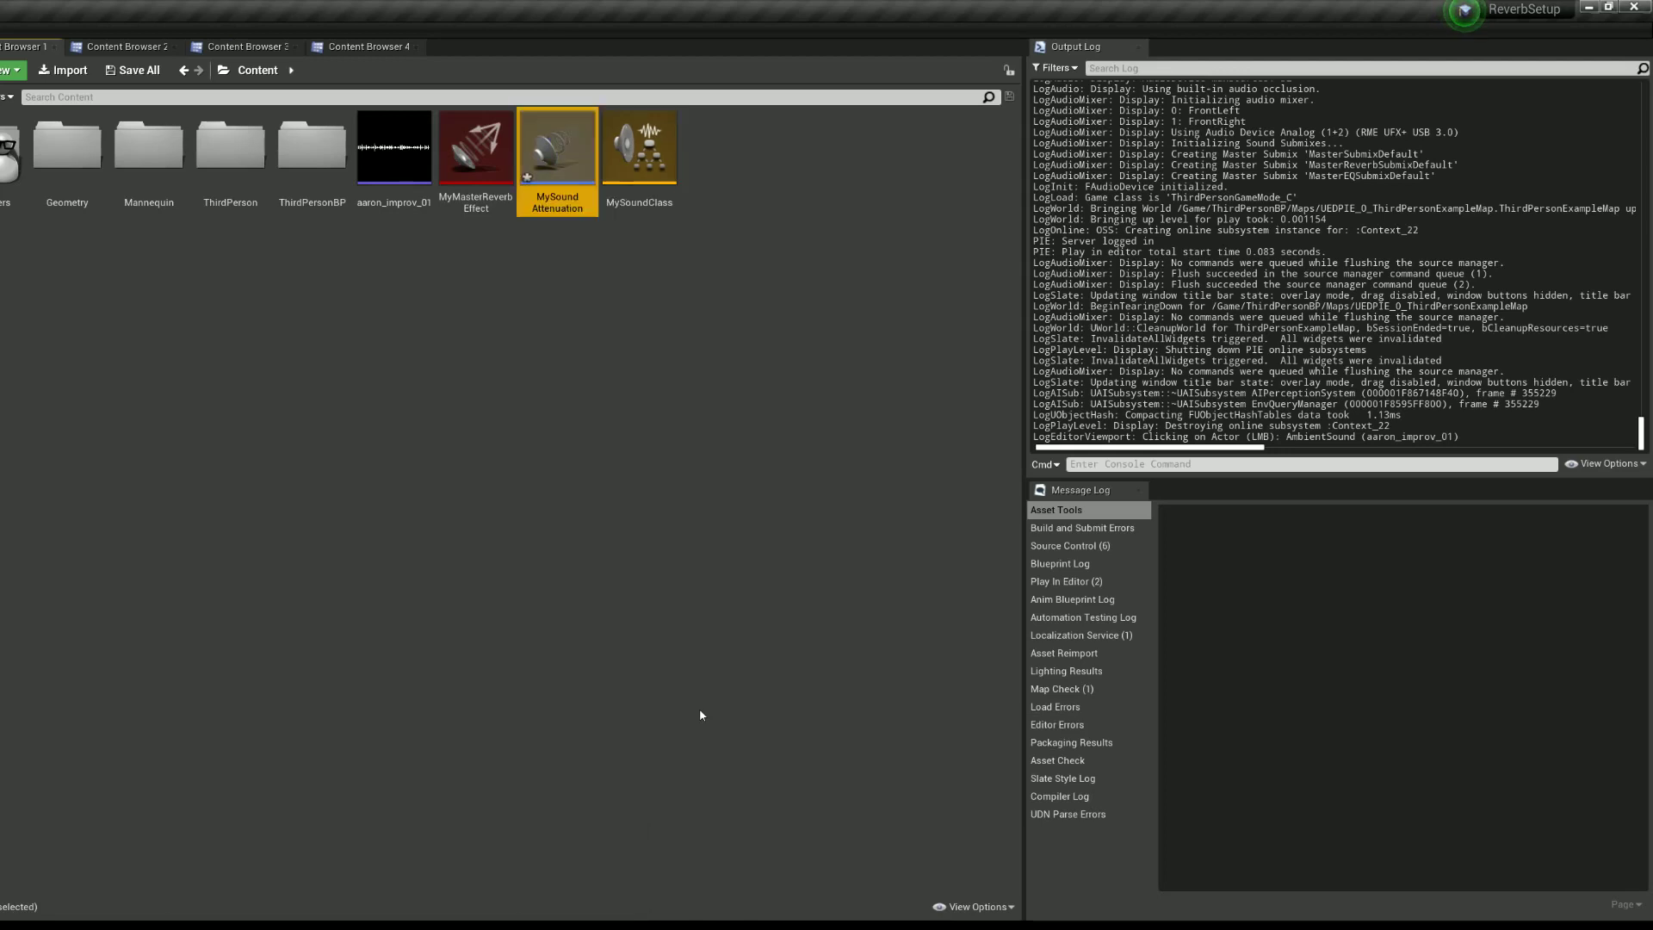
Step: Open MySoundAttenuation and look through its distance, spatialization, air absorption, listener focus and reverb send settings
double_click(557, 159)
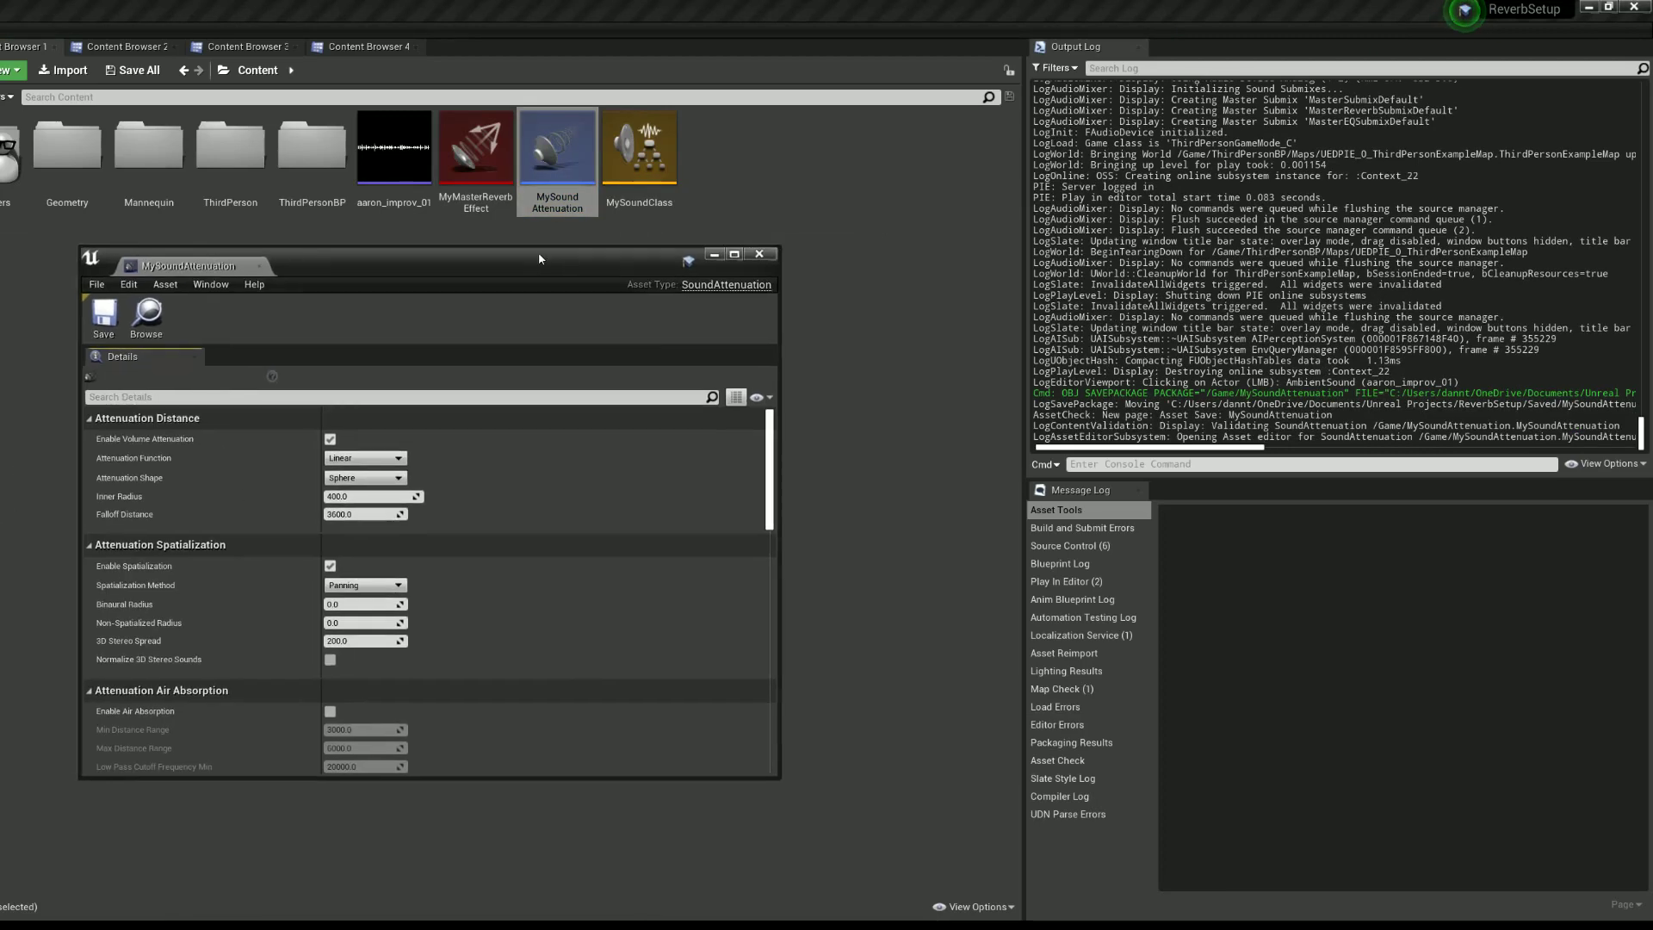
double_click(542, 246)
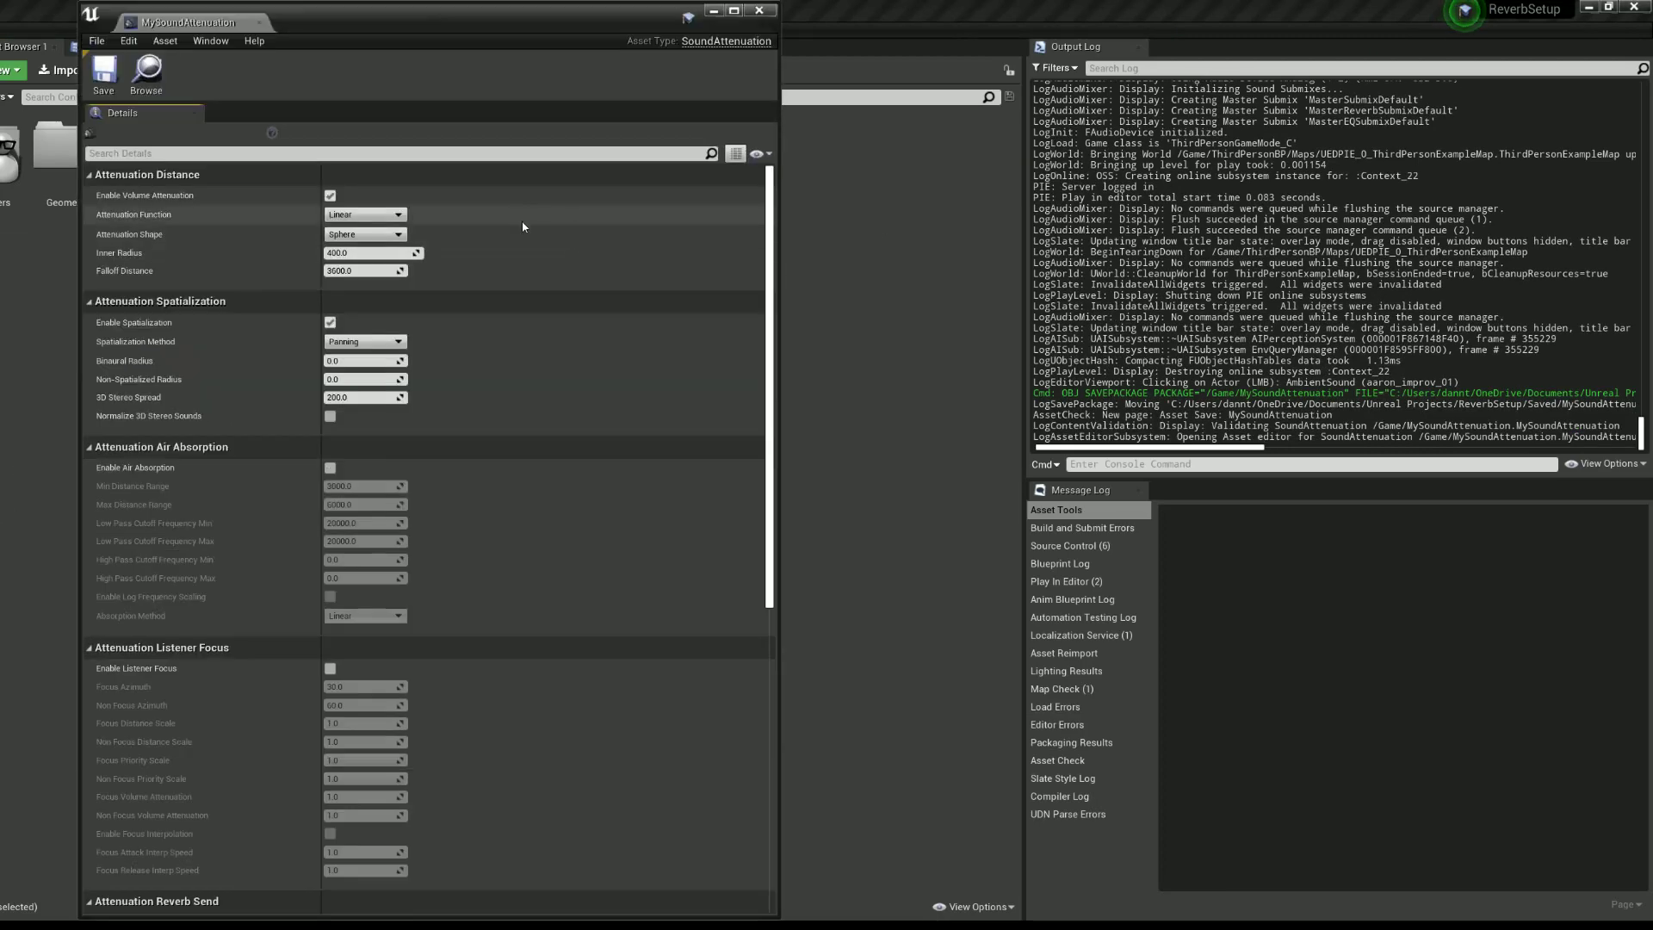
scroll(538, 310, "down", 3)
scroll(538, 336, "up", 3)
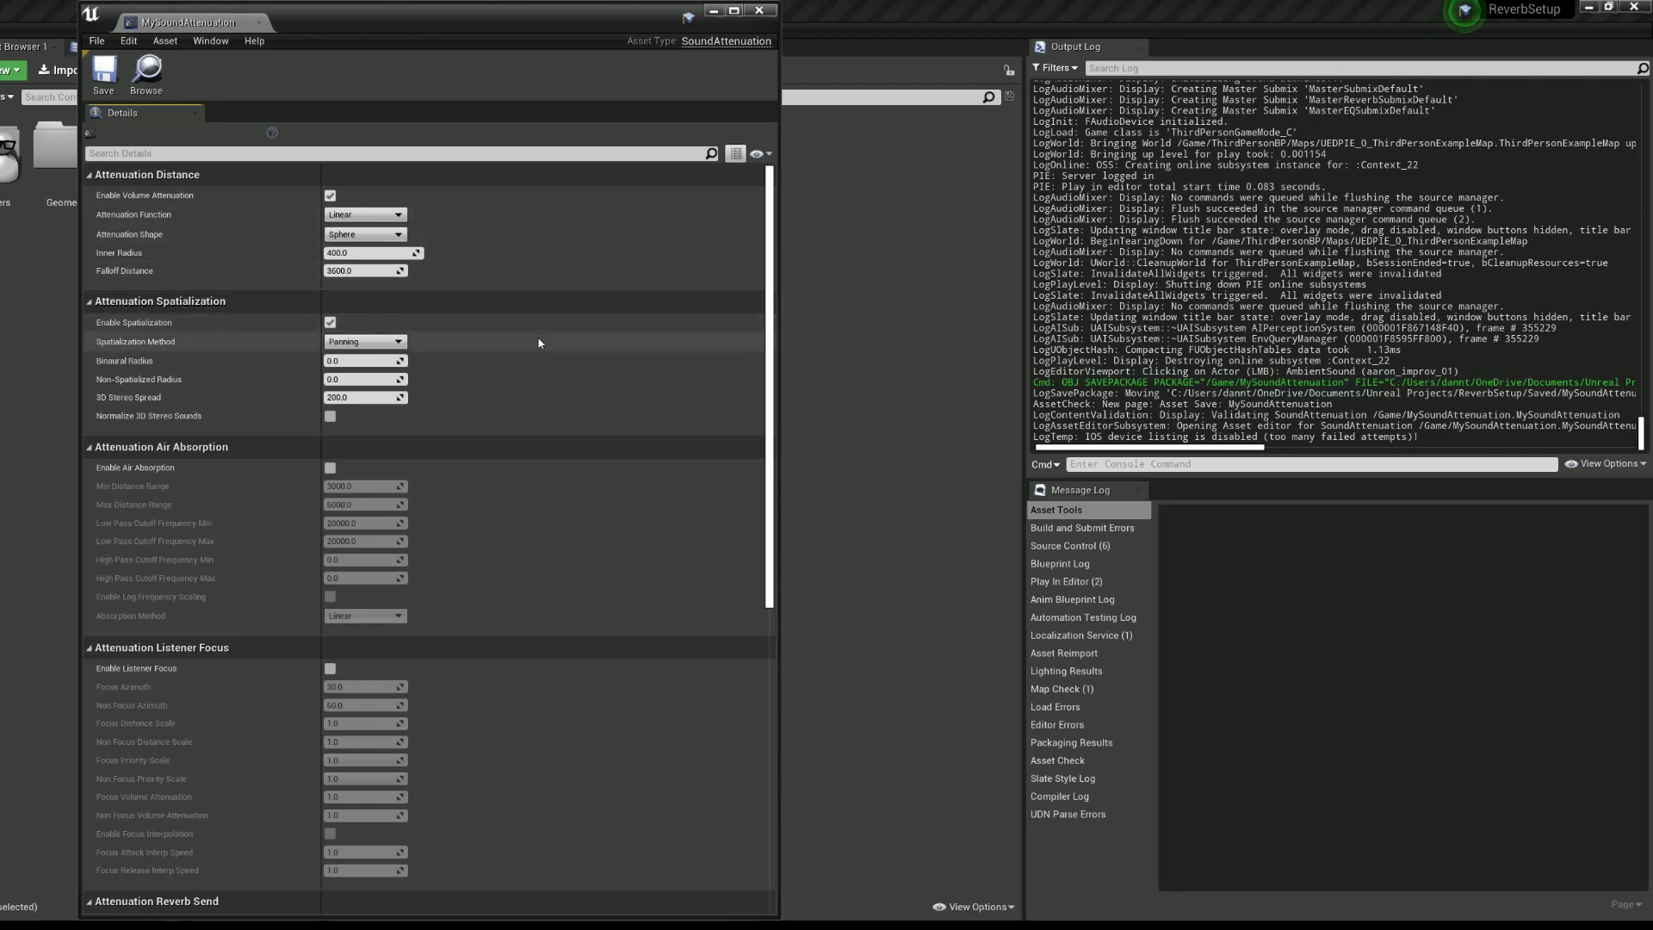
scroll(539, 342, "down", 8)
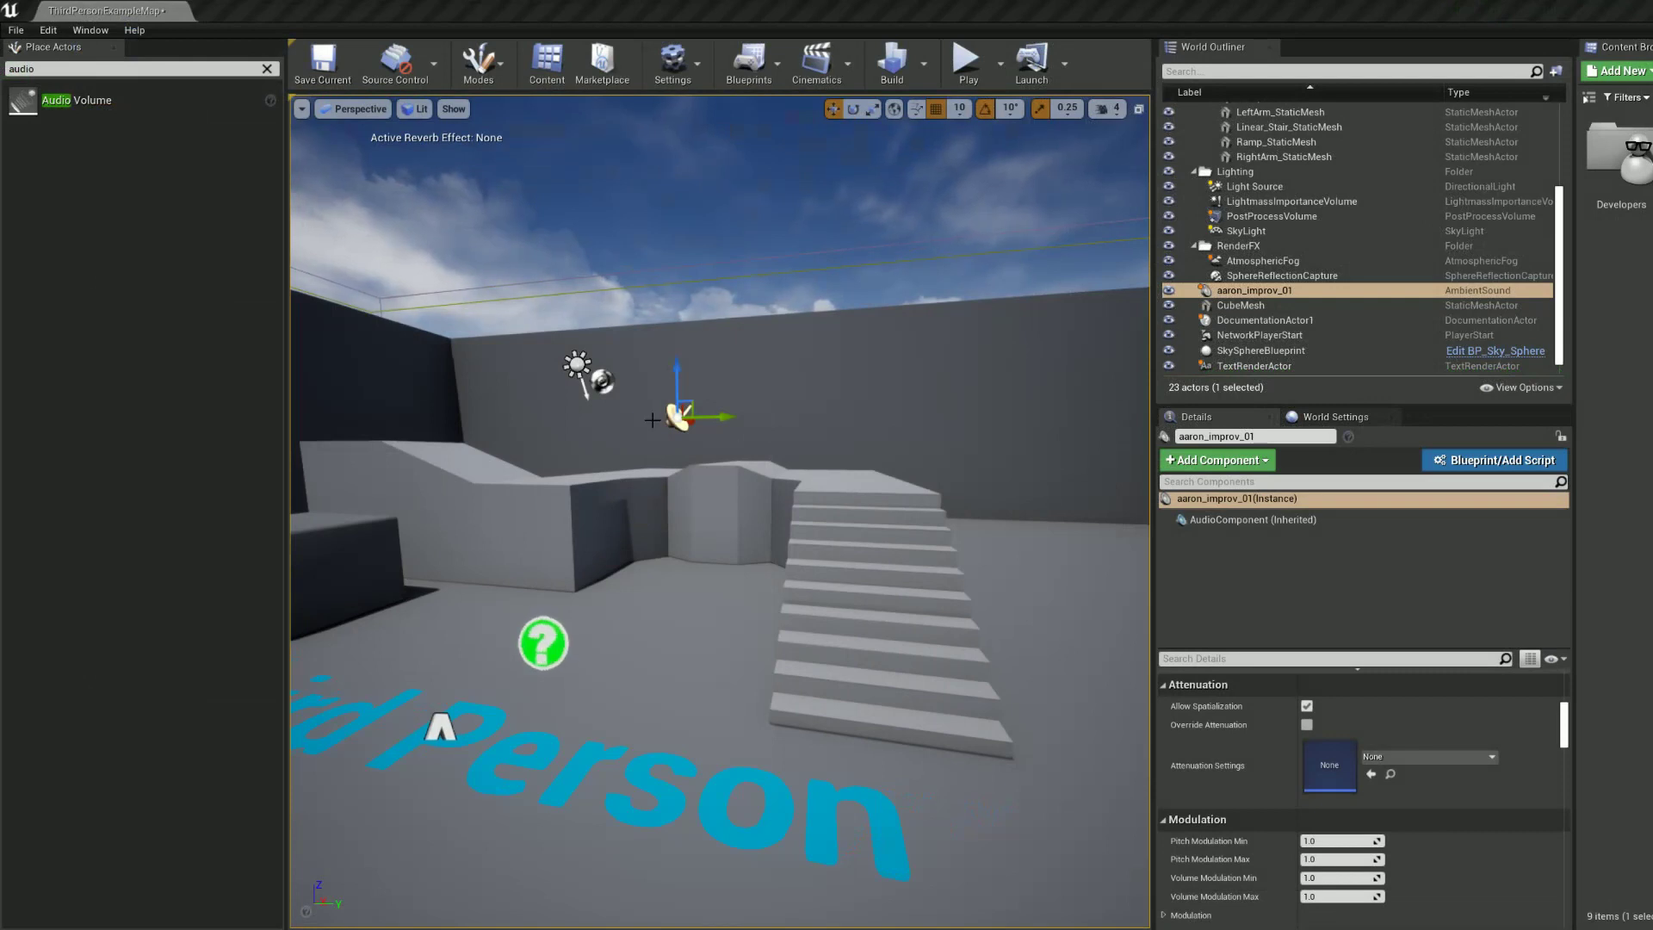
Step: Delete the ambient sound actor and place a basic Sphere above the ramps in its place
key("Delete")
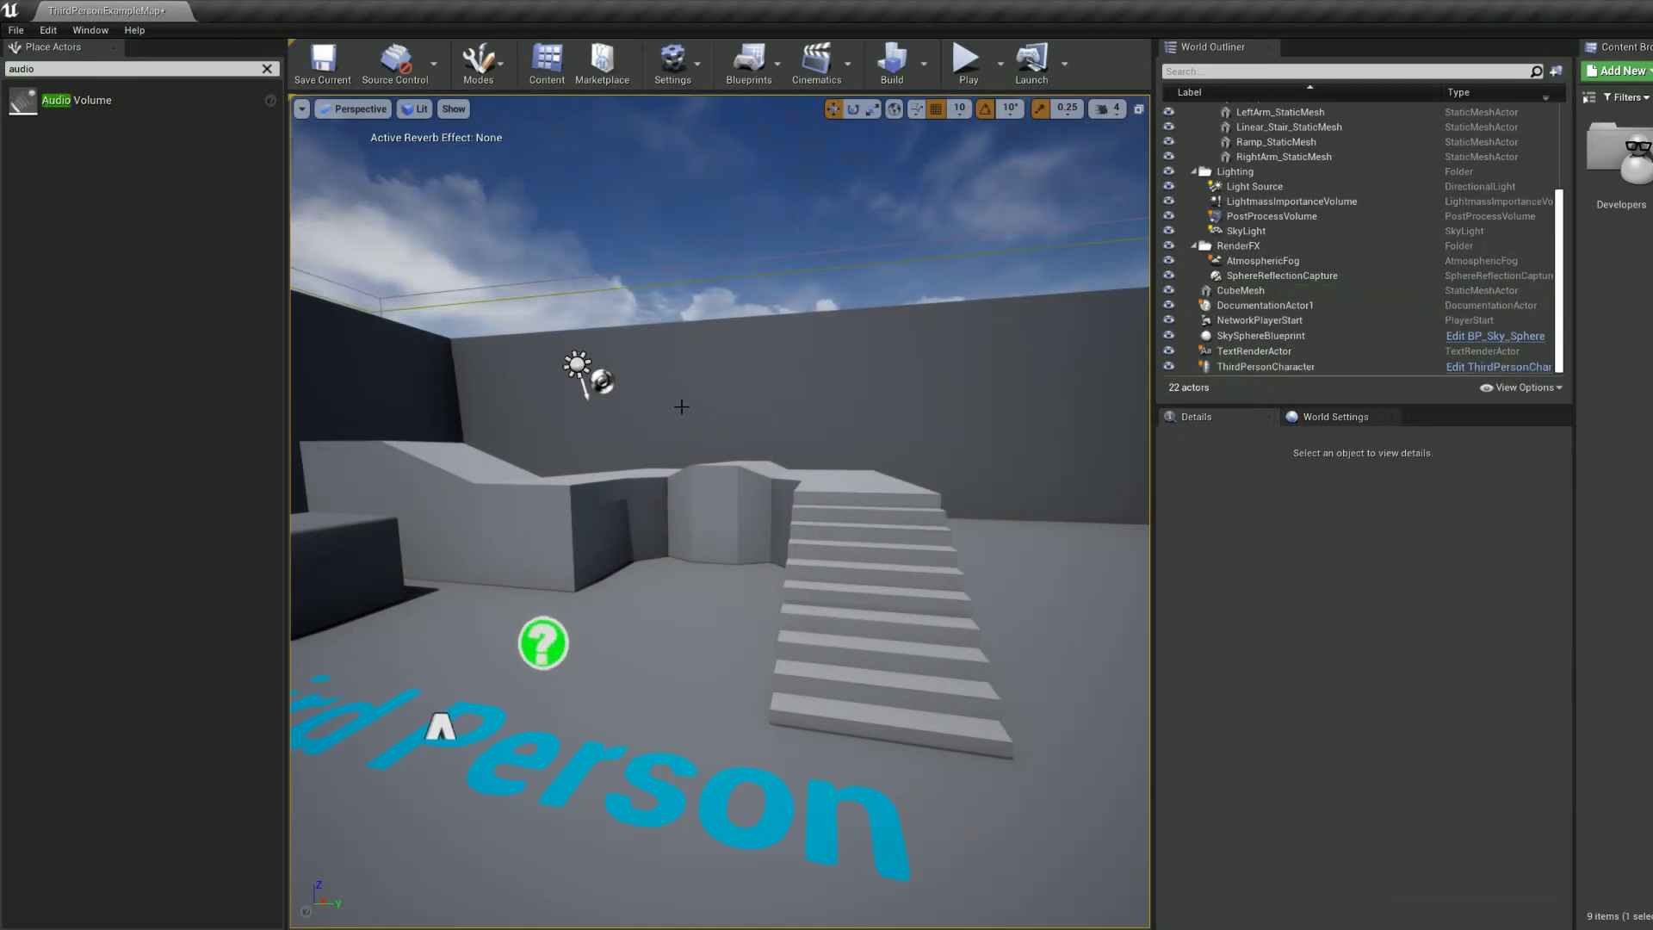
left_click(268, 69)
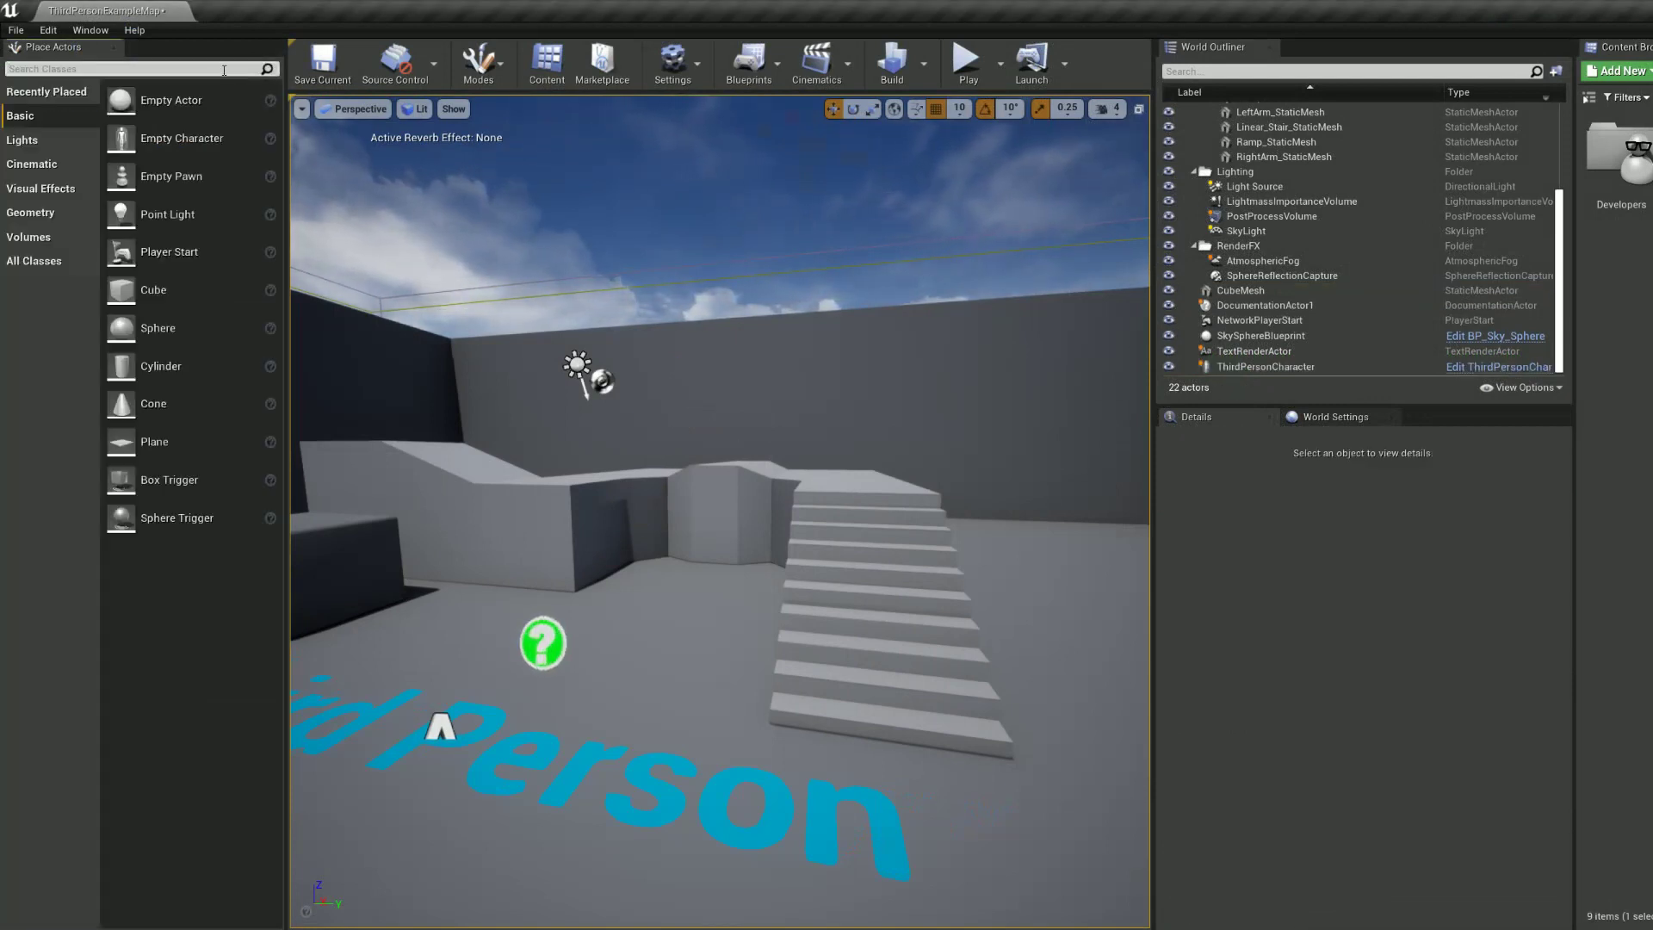
left_click_drag(160, 338, 651, 329)
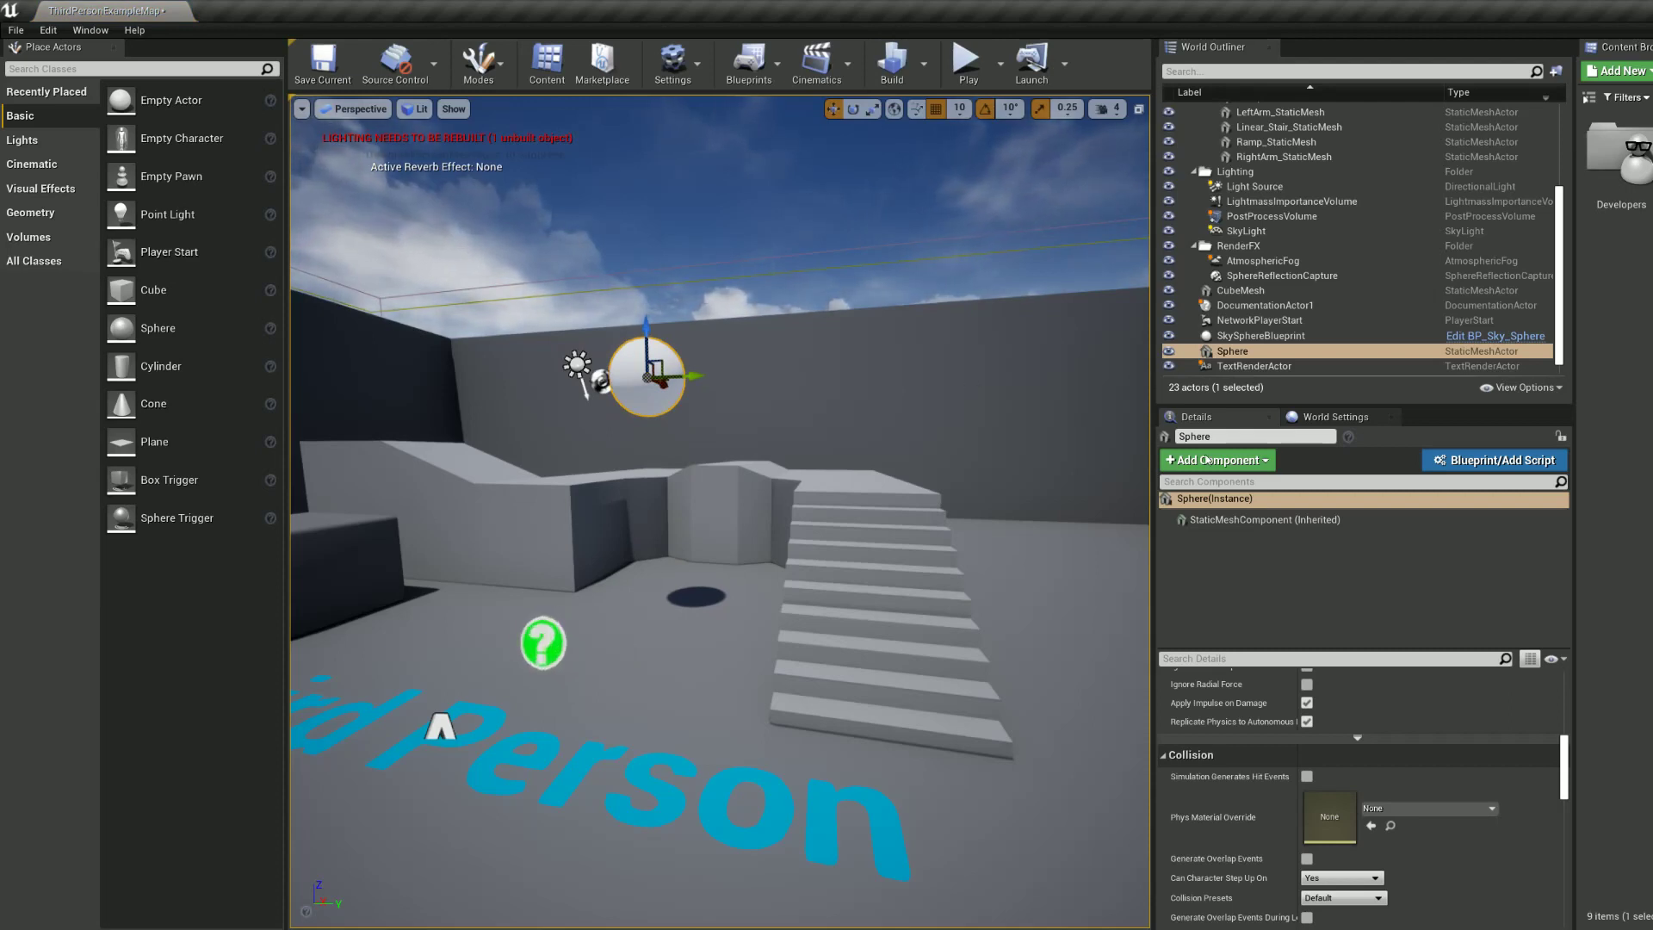
Step: Add an Audio component to the sphere, keeping the default name Audio
left_click(1244, 463)
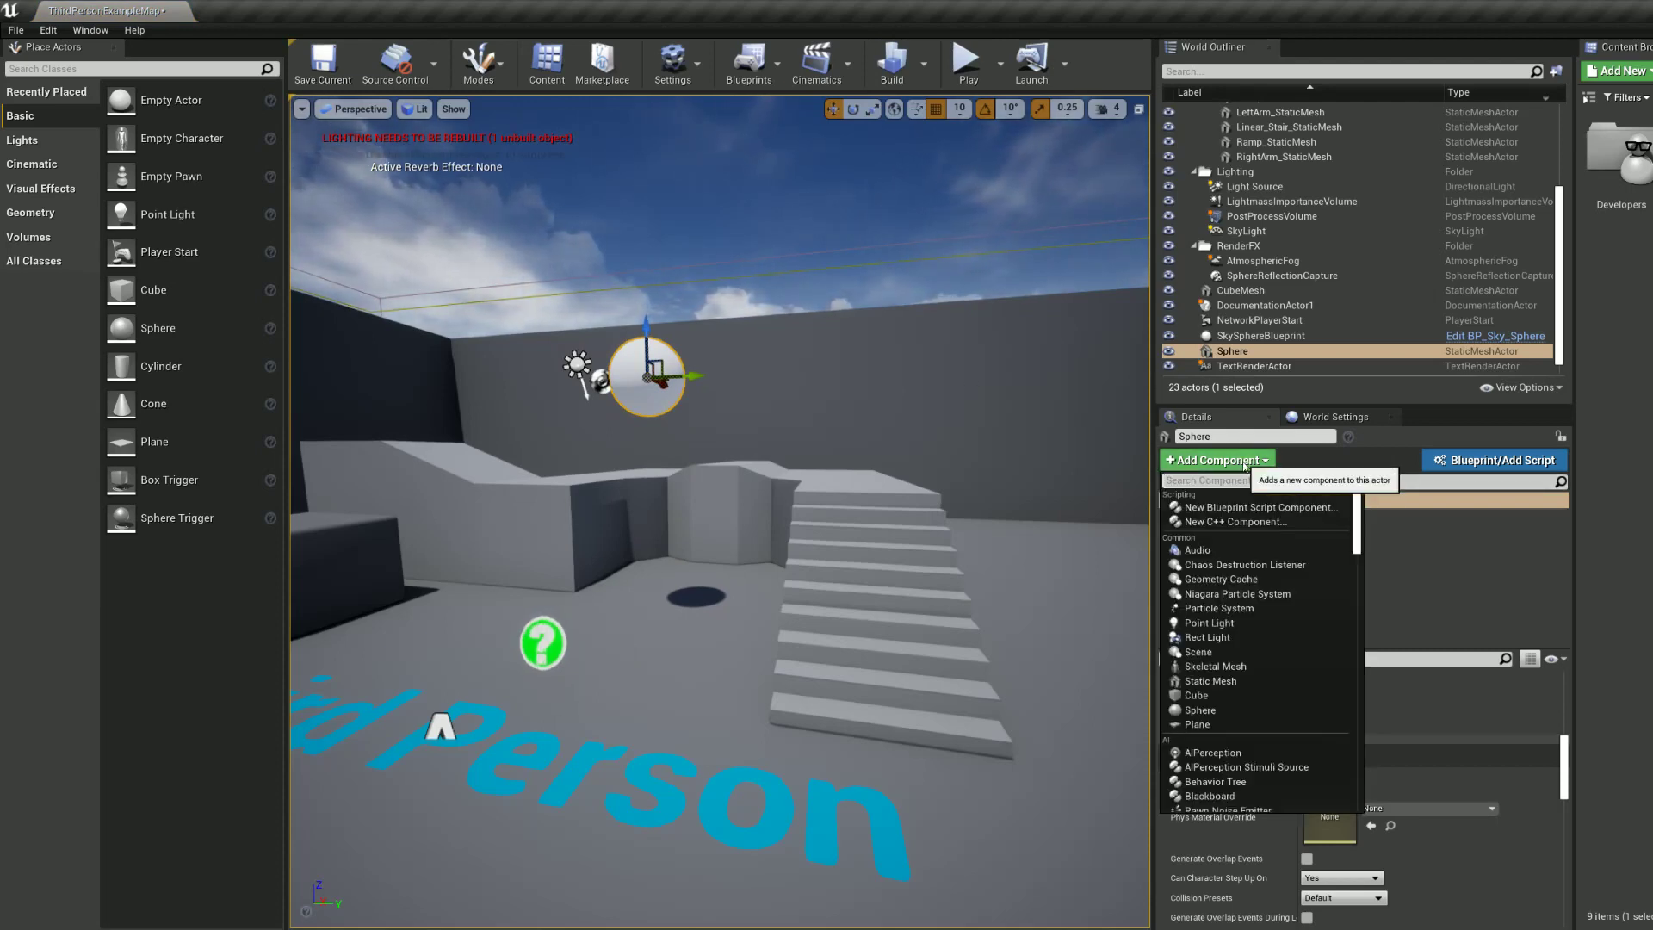
type("audio")
left_click(1264, 531)
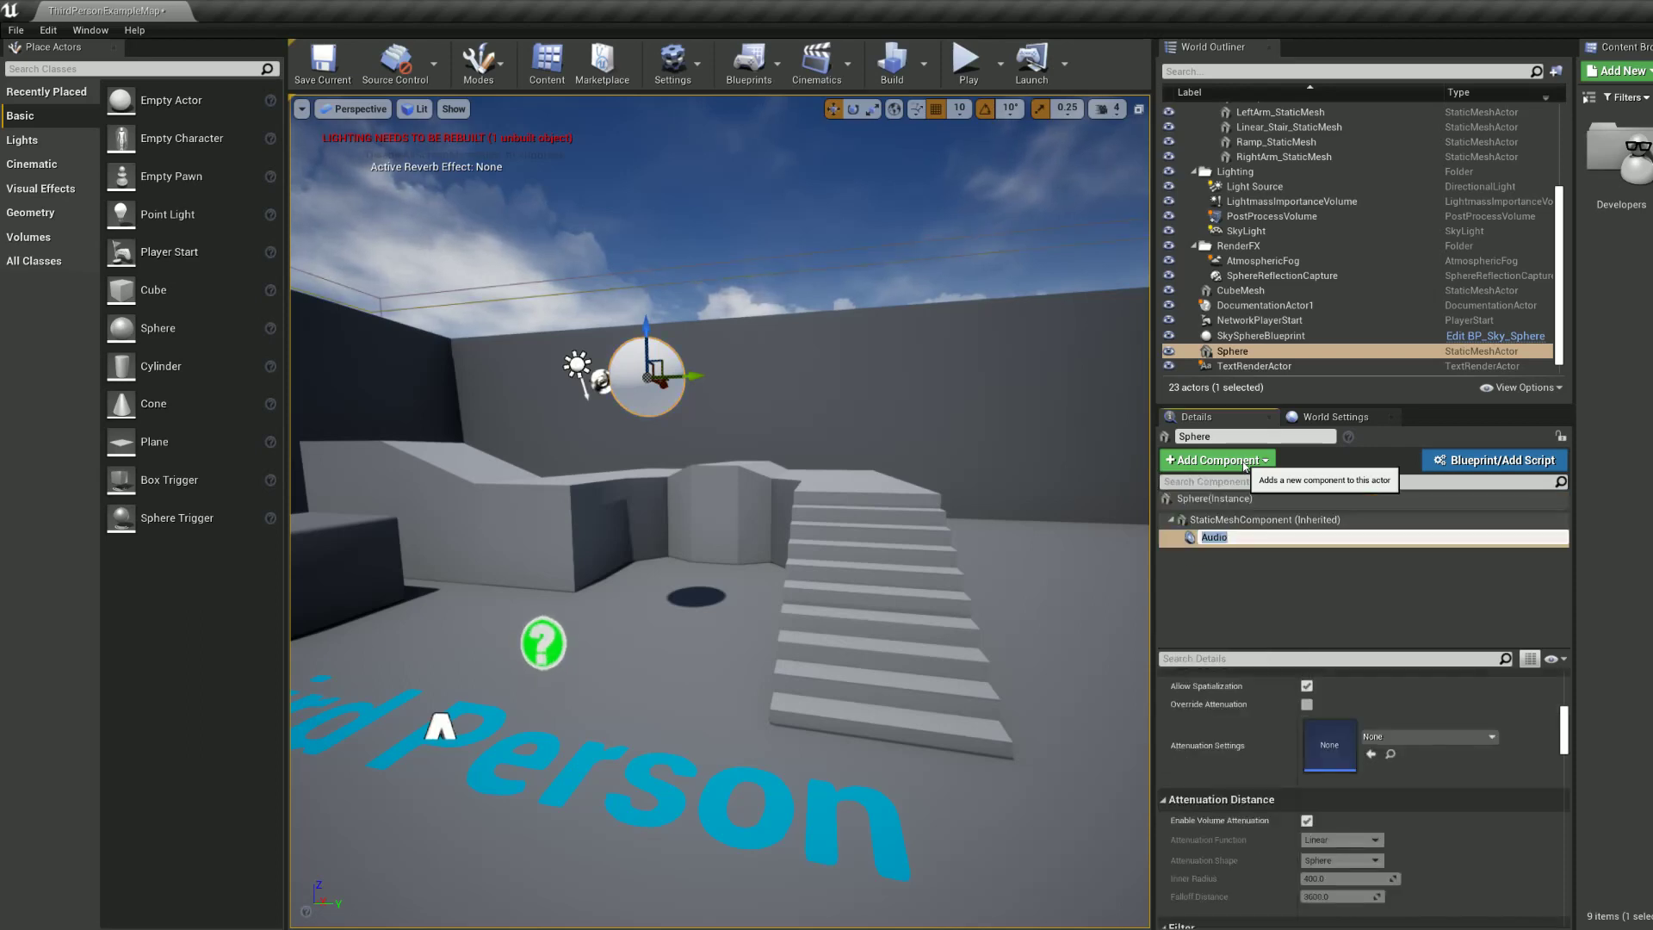
key("Return")
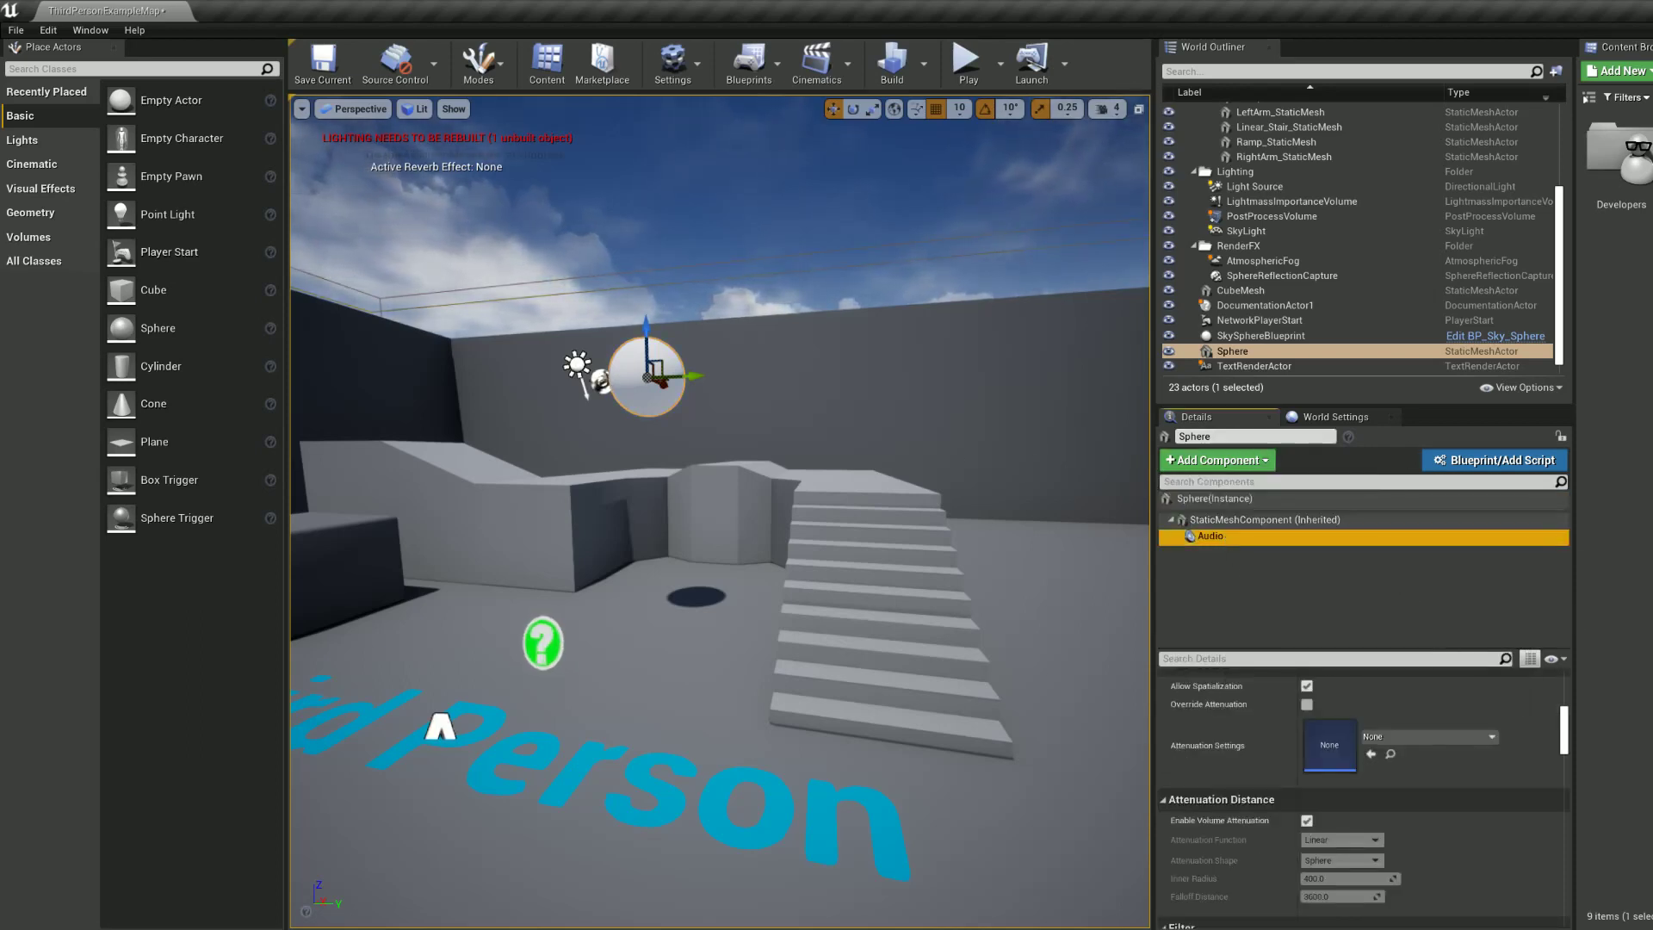
Step: Assign aaron_improv_01 as the sound of the sphere's Audio component and save the level
left_click(1456, 680)
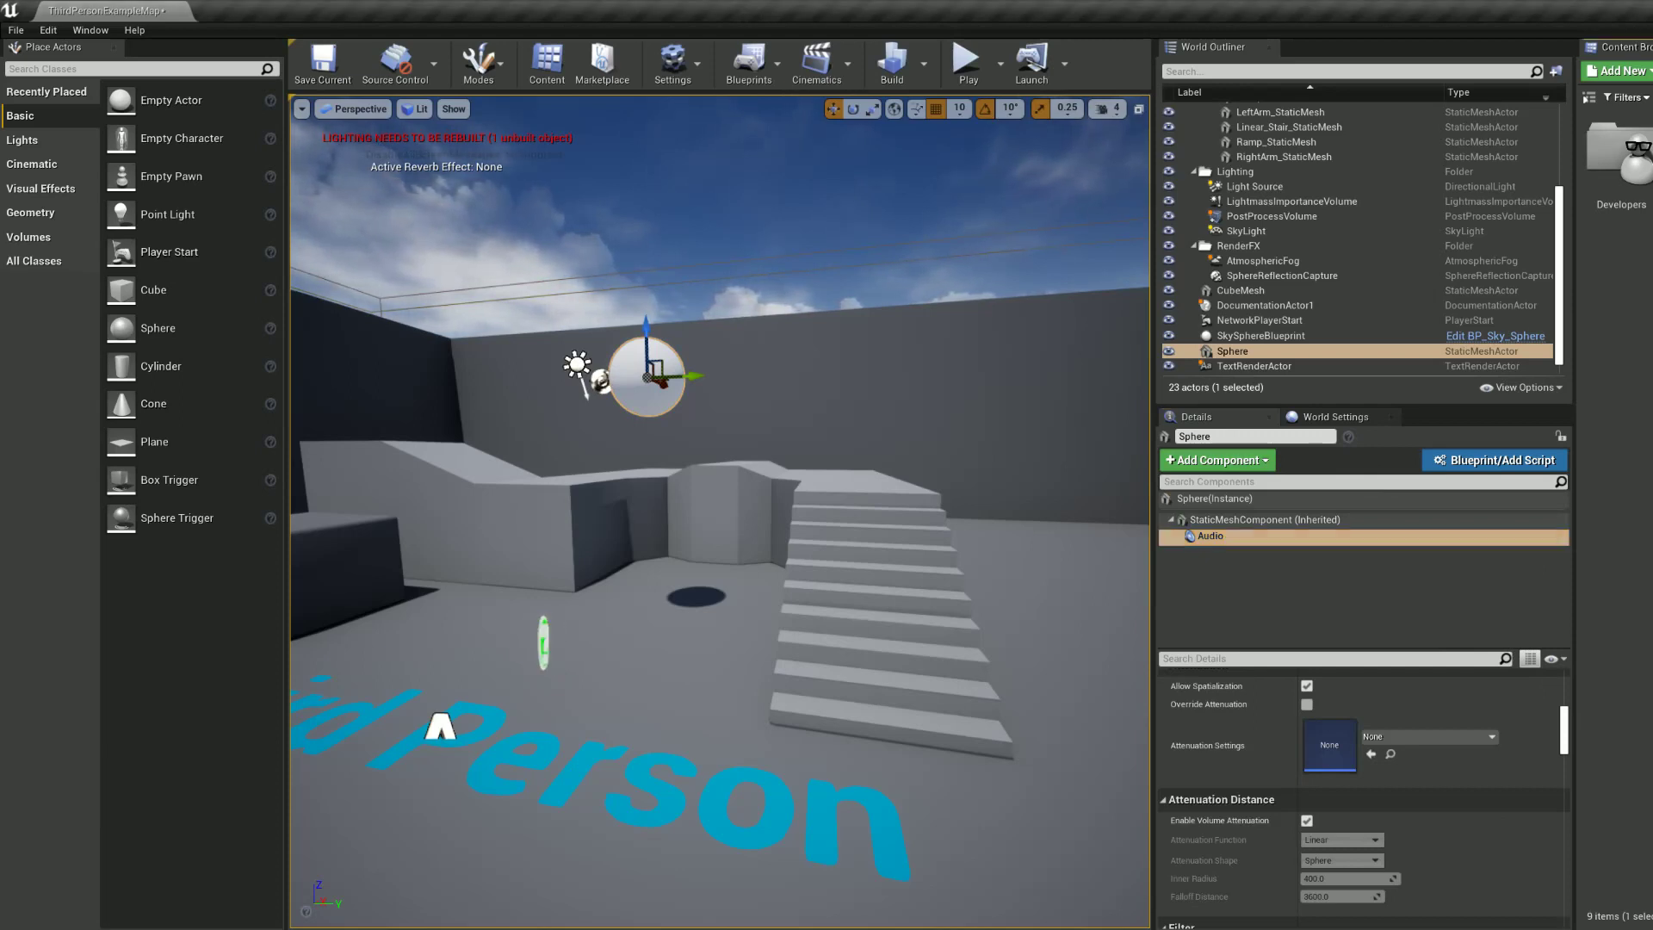
scroll(1510, 717, "up", 5)
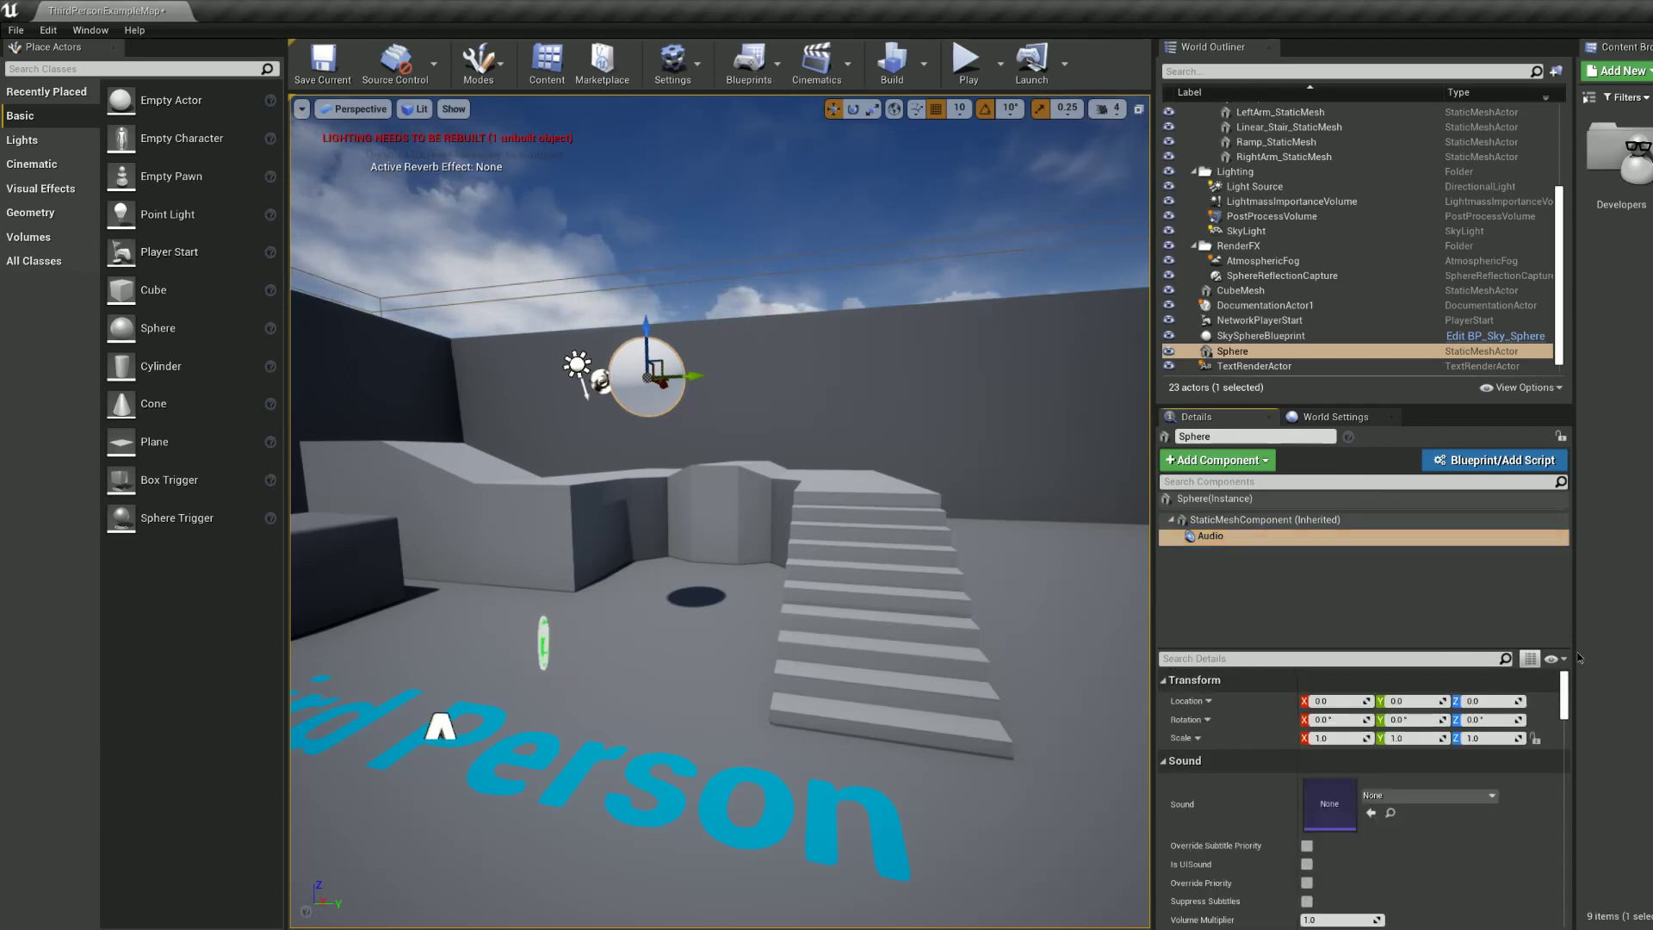
left_click_drag(1648, 609, 1351, 806)
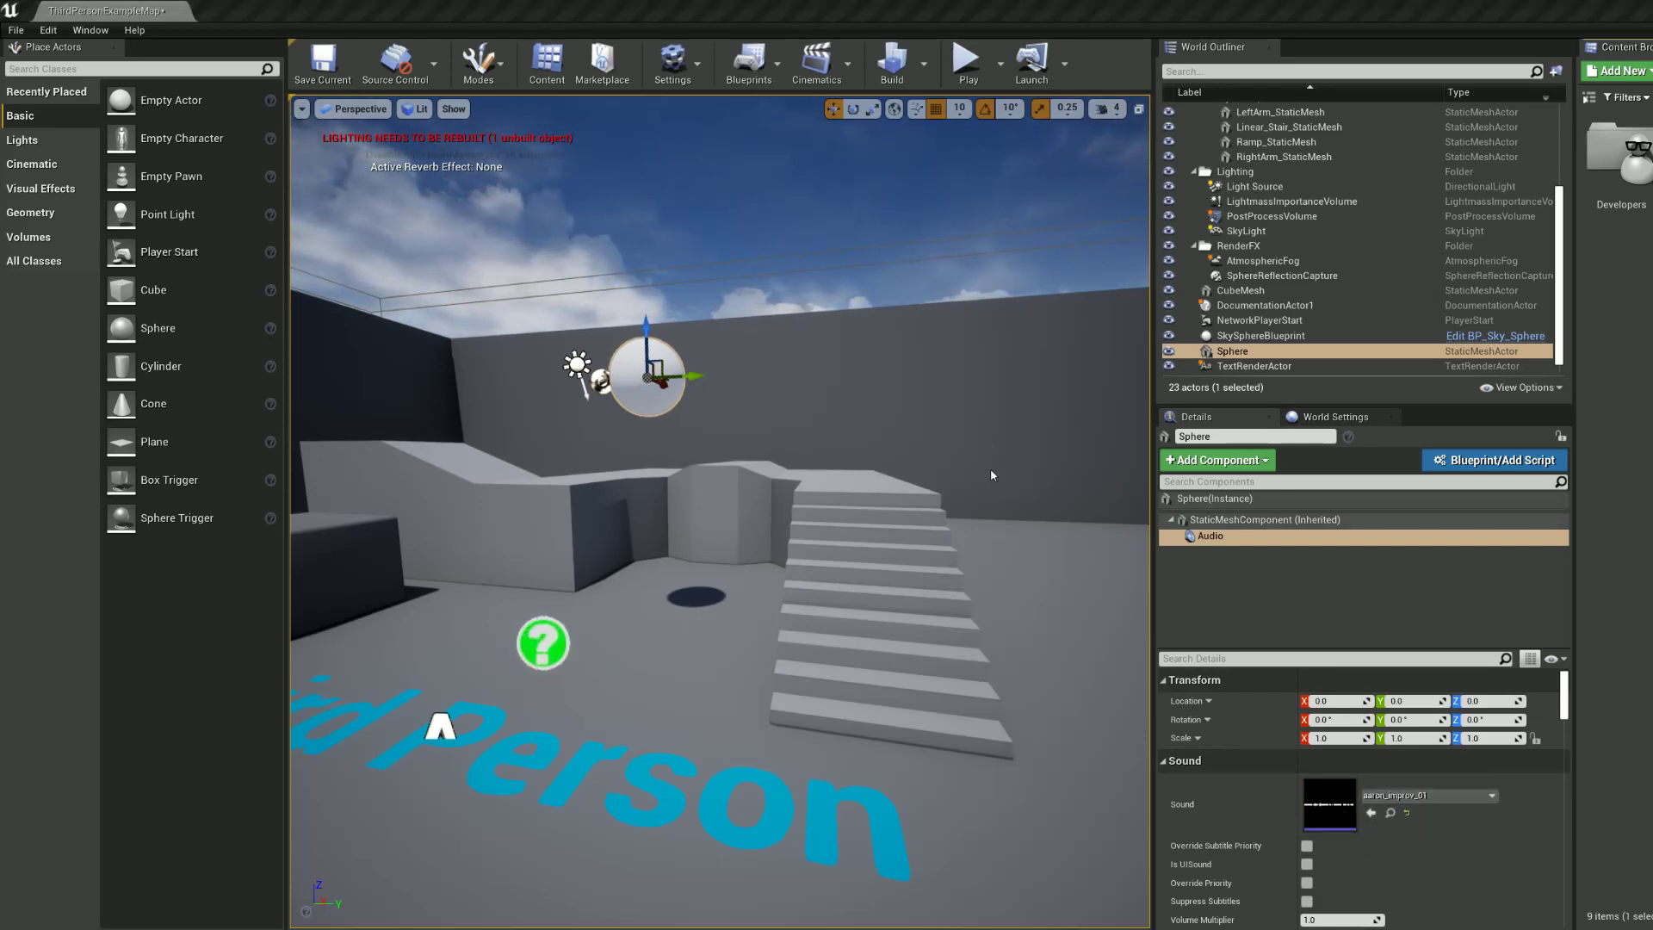
left_click(327, 66)
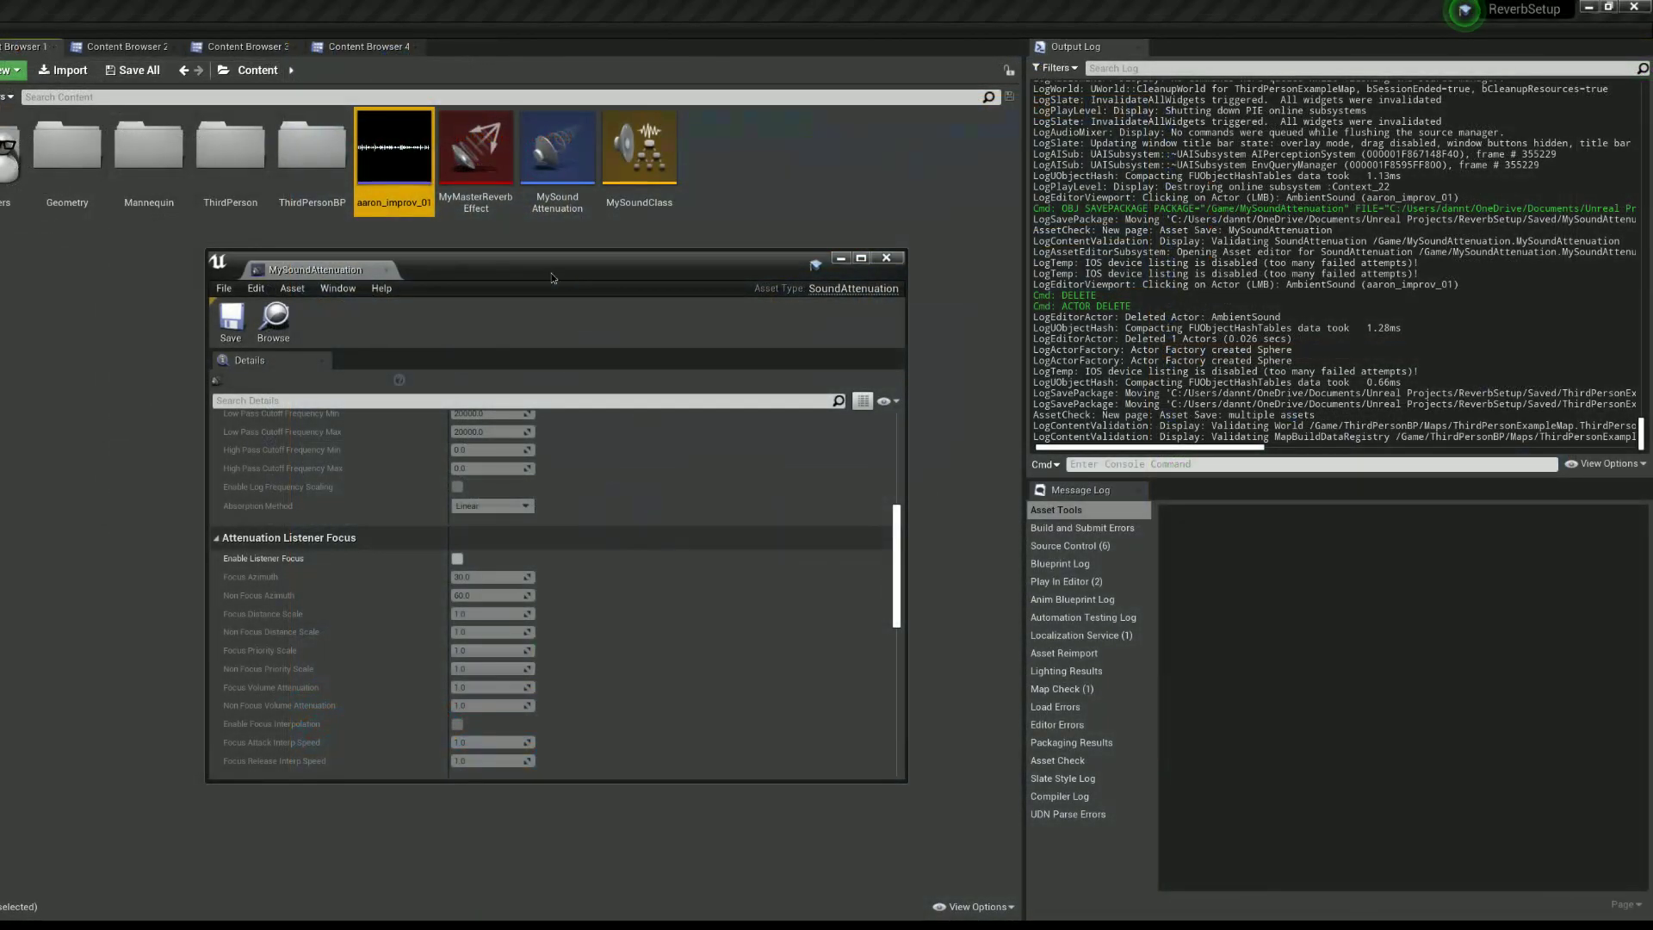
Step: In MySoundAttenuation's Attenuation Reverb Send settings, set Reverb Min Send Distance to 50
left_click_drag(433, 274, 423, 247)
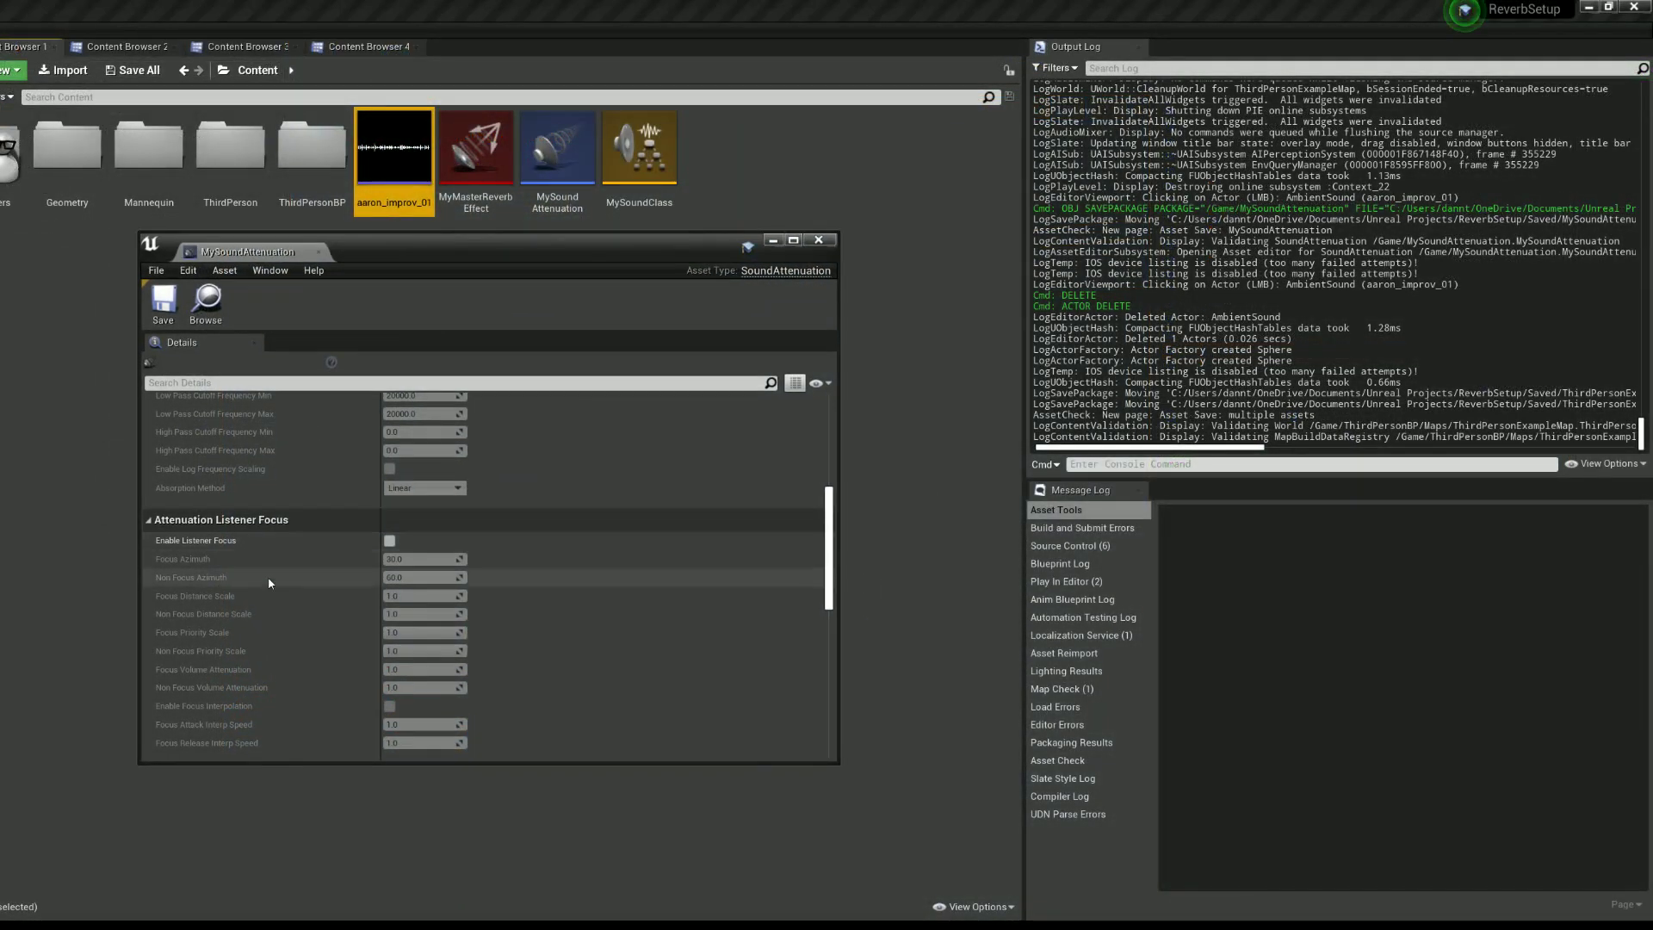
scroll(267, 576, "down", 5)
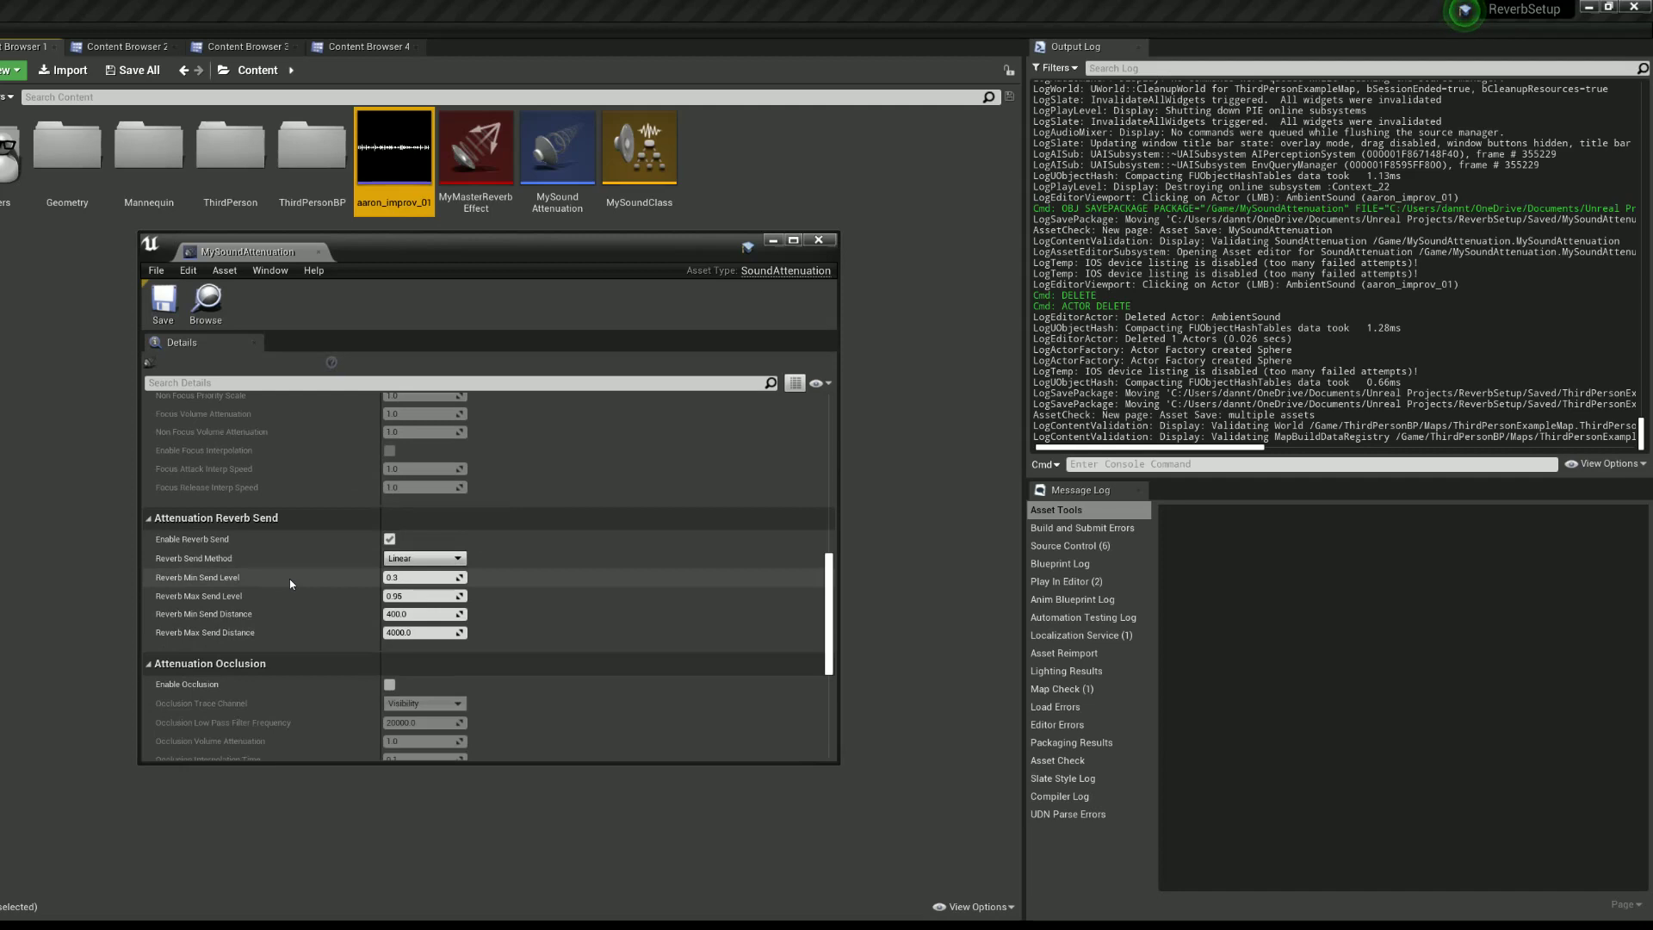
left_click(430, 613)
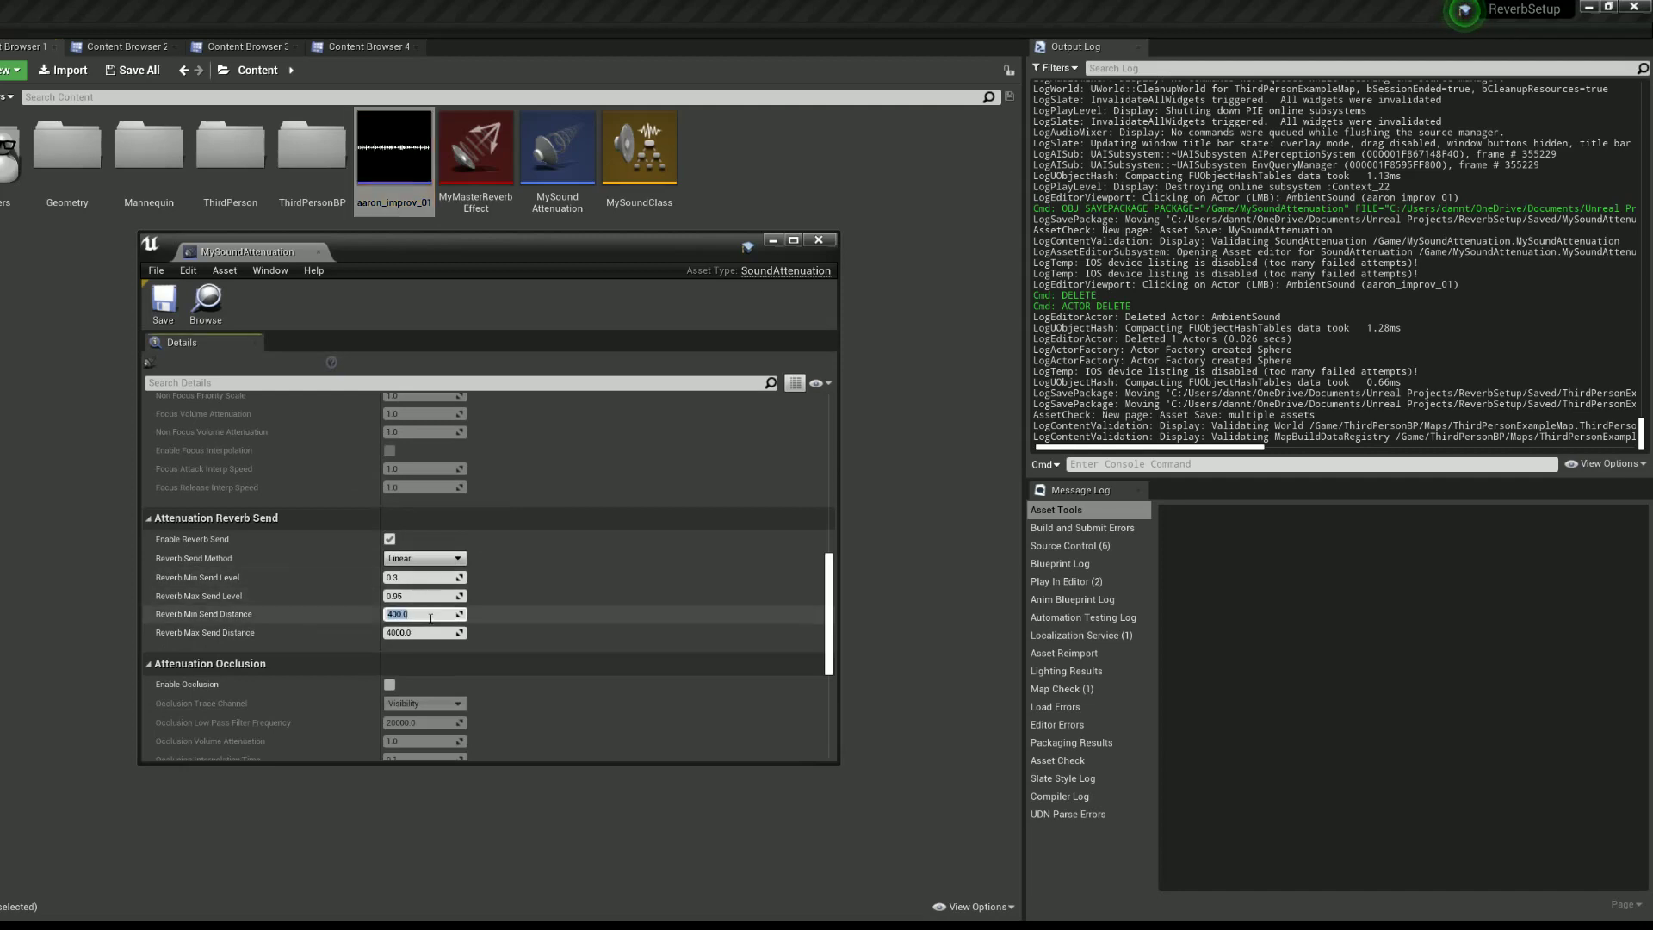
type("50")
key("Return")
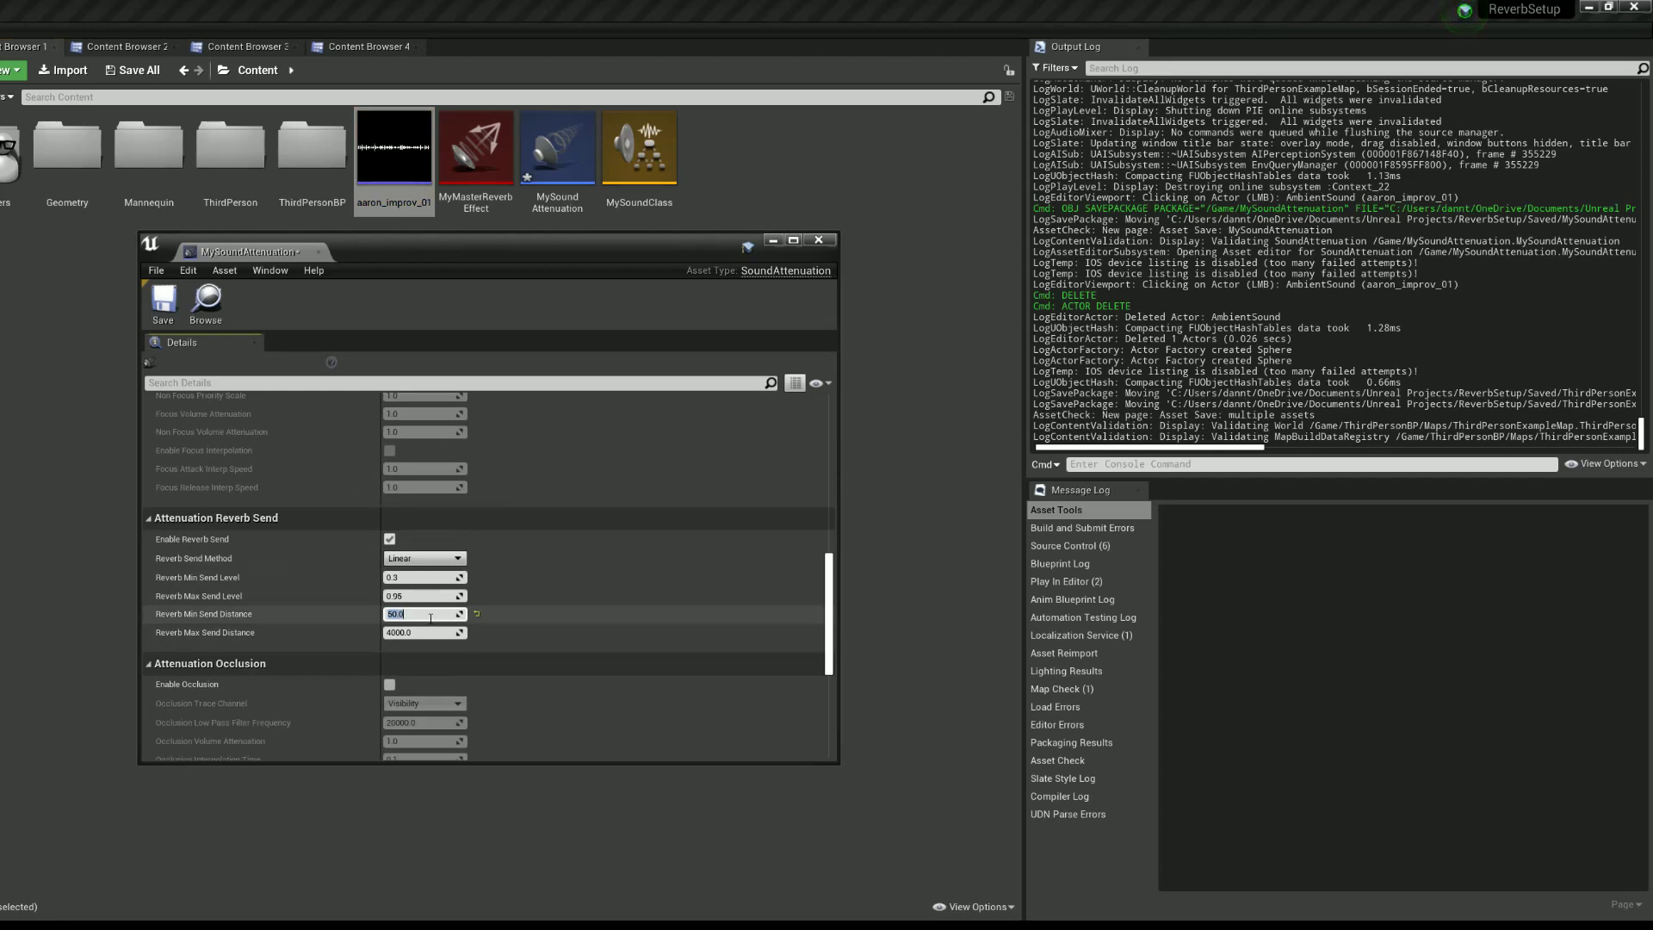
left_click(541, 603)
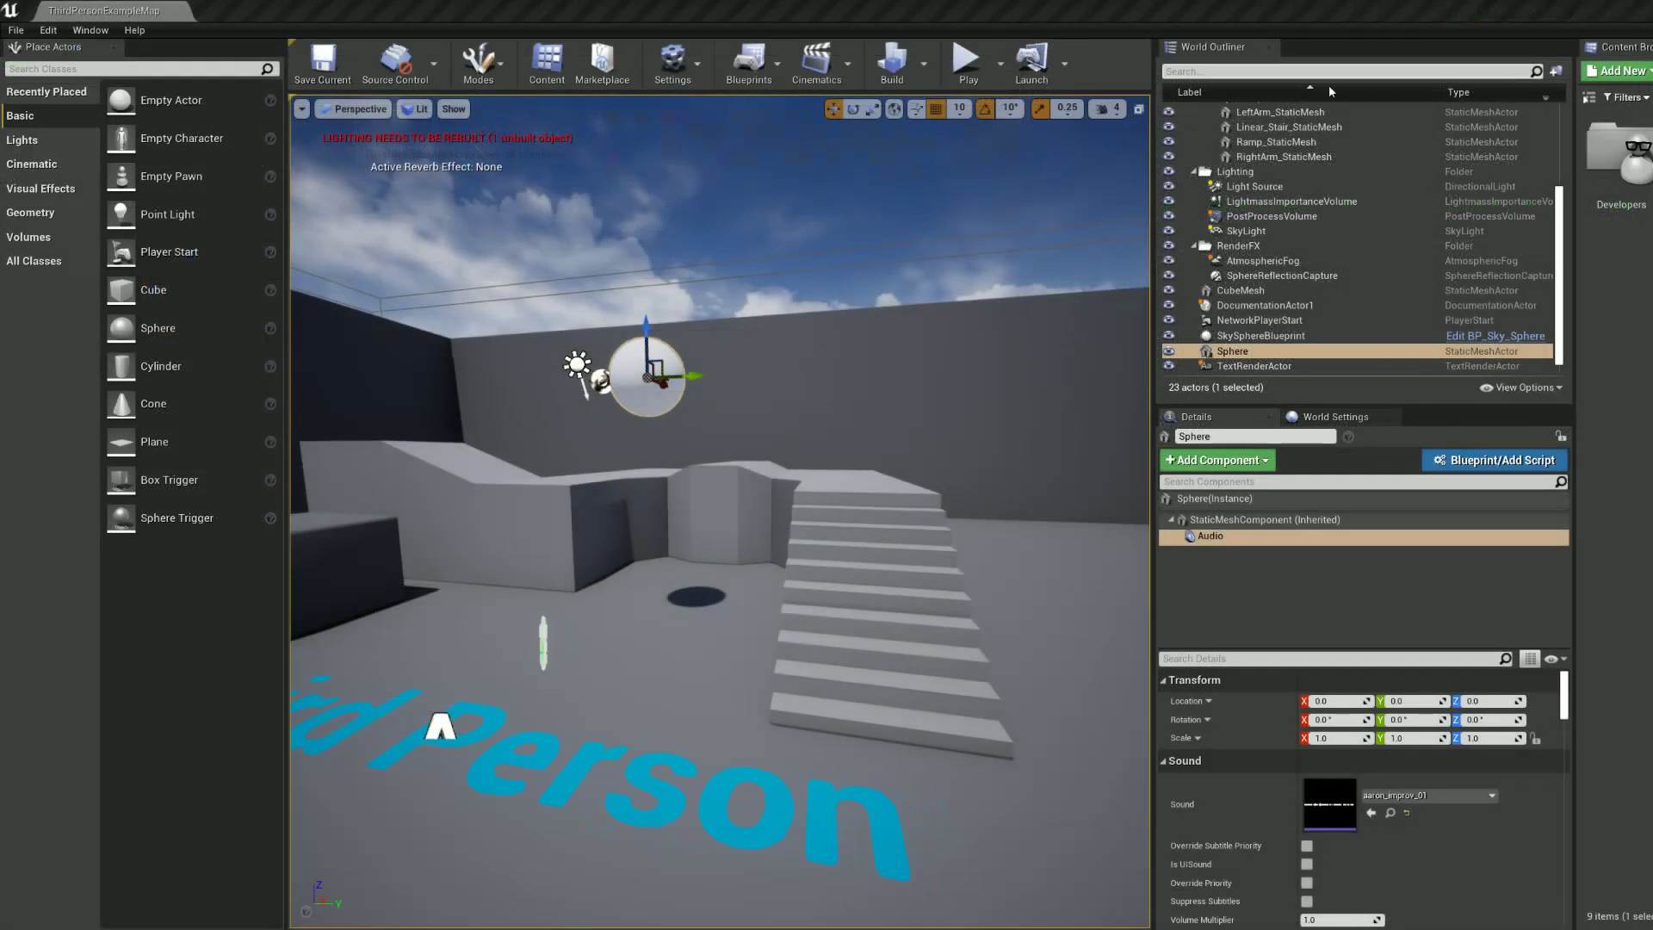
Step: Show the four-view layout, measure from the sphere to the level's corner in the Top view, and restore the single perspective view
left_click(1138, 108)
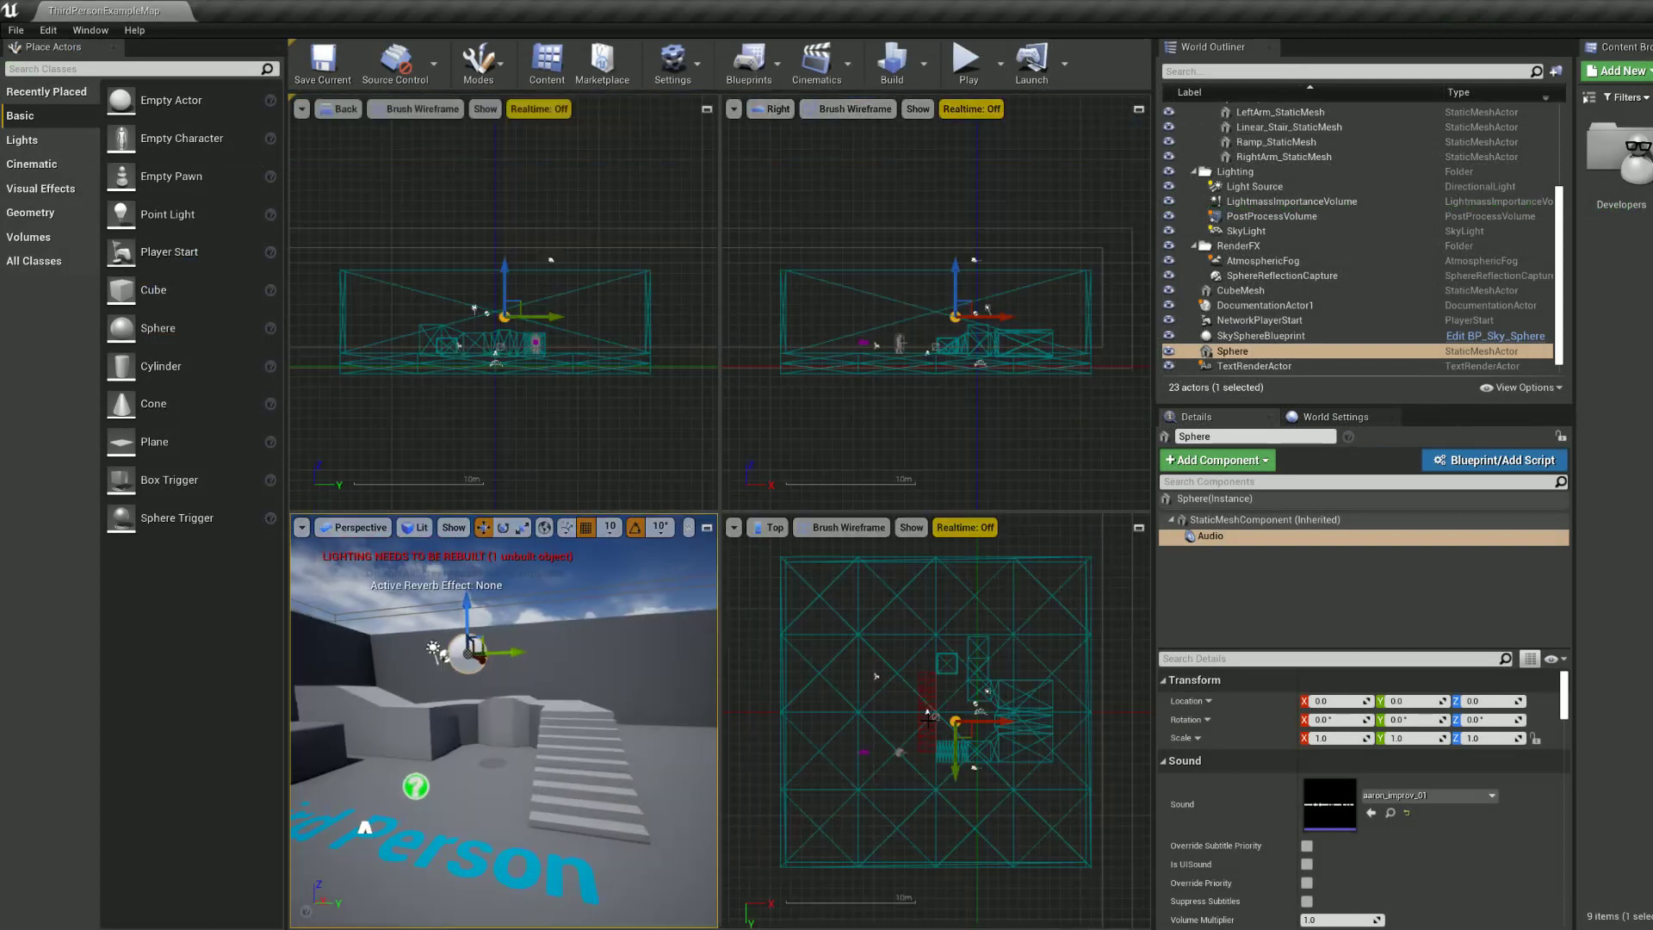
scroll(953, 723, "down", 1)
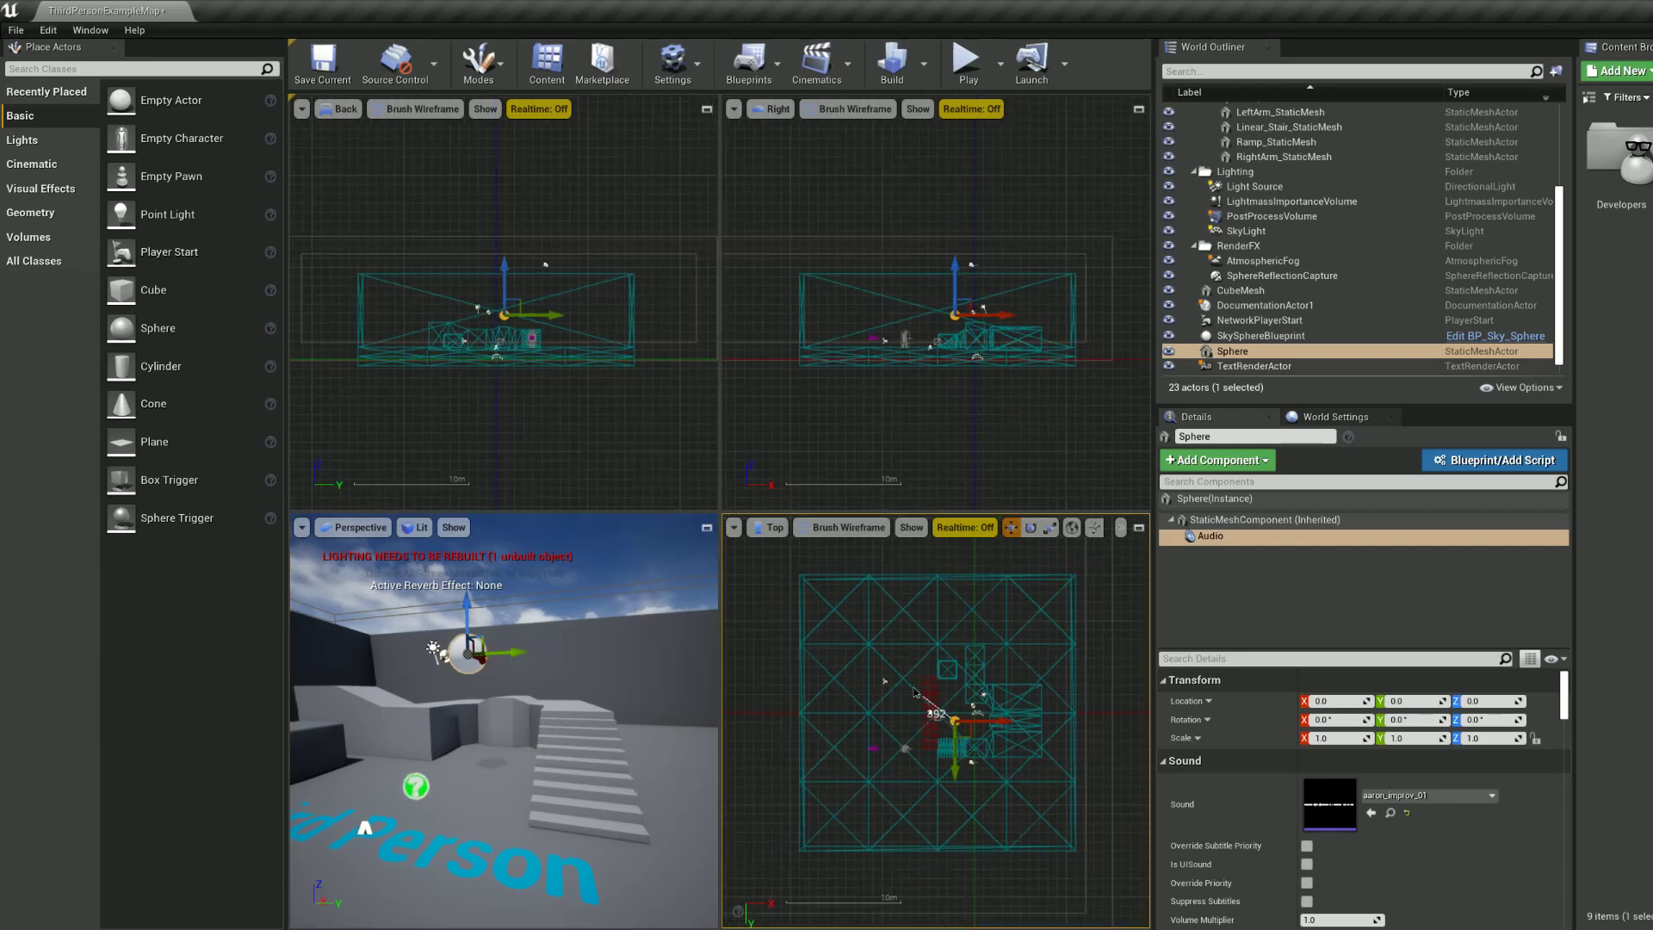
middle_click_drag(953, 723, 802, 582)
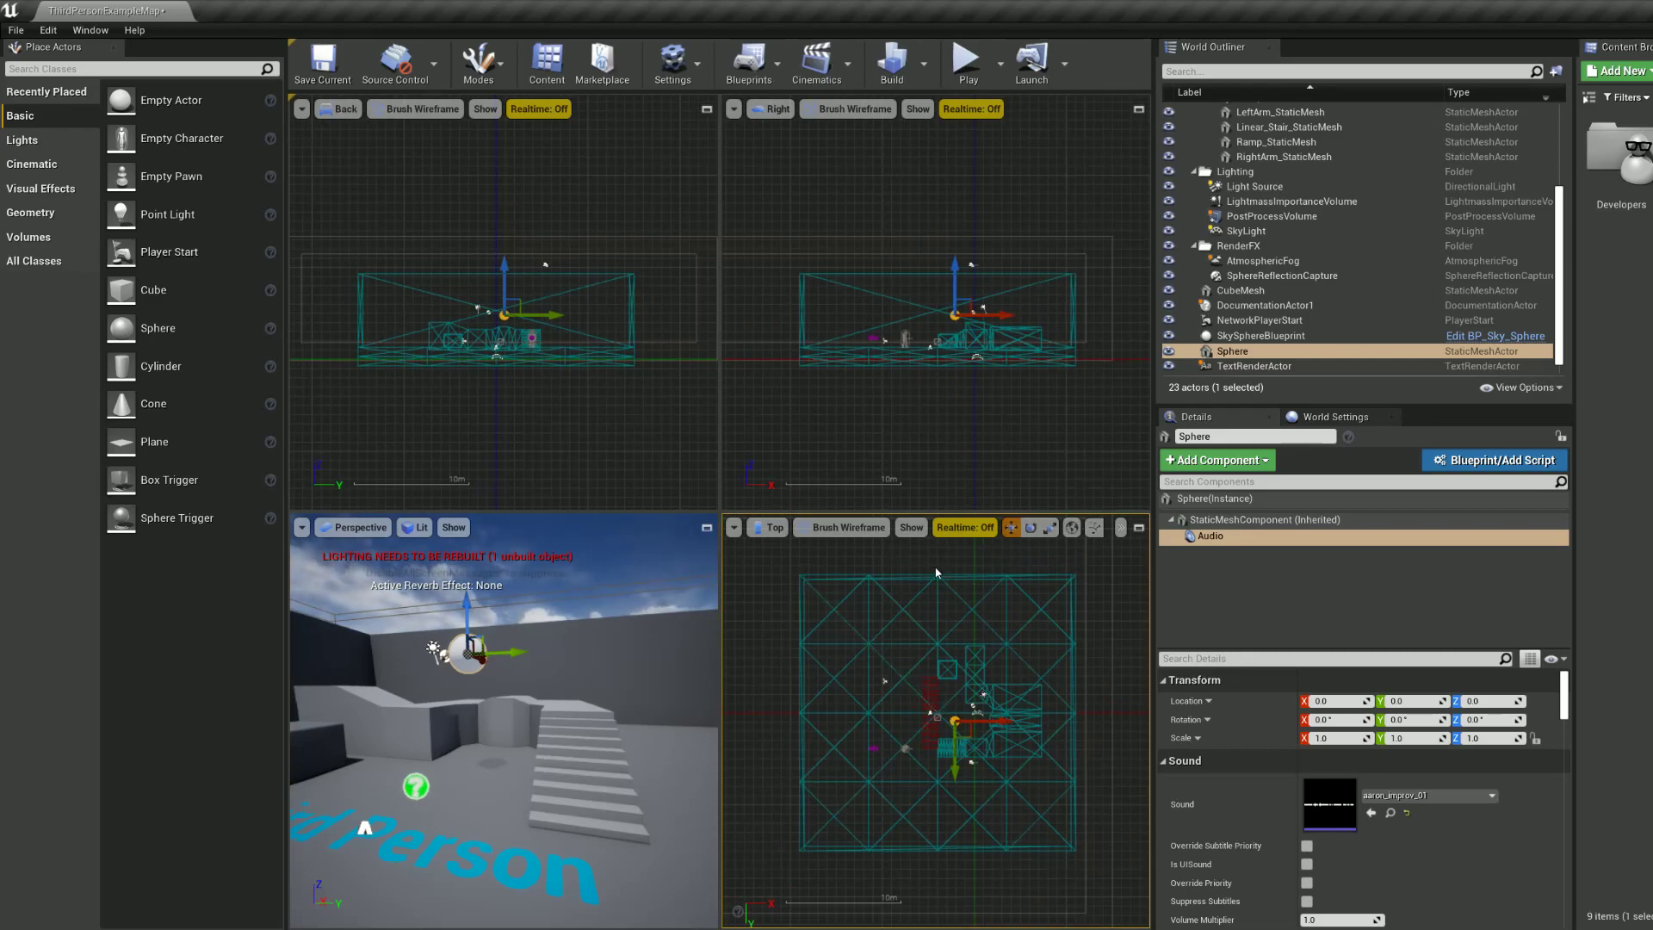
left_click(707, 526)
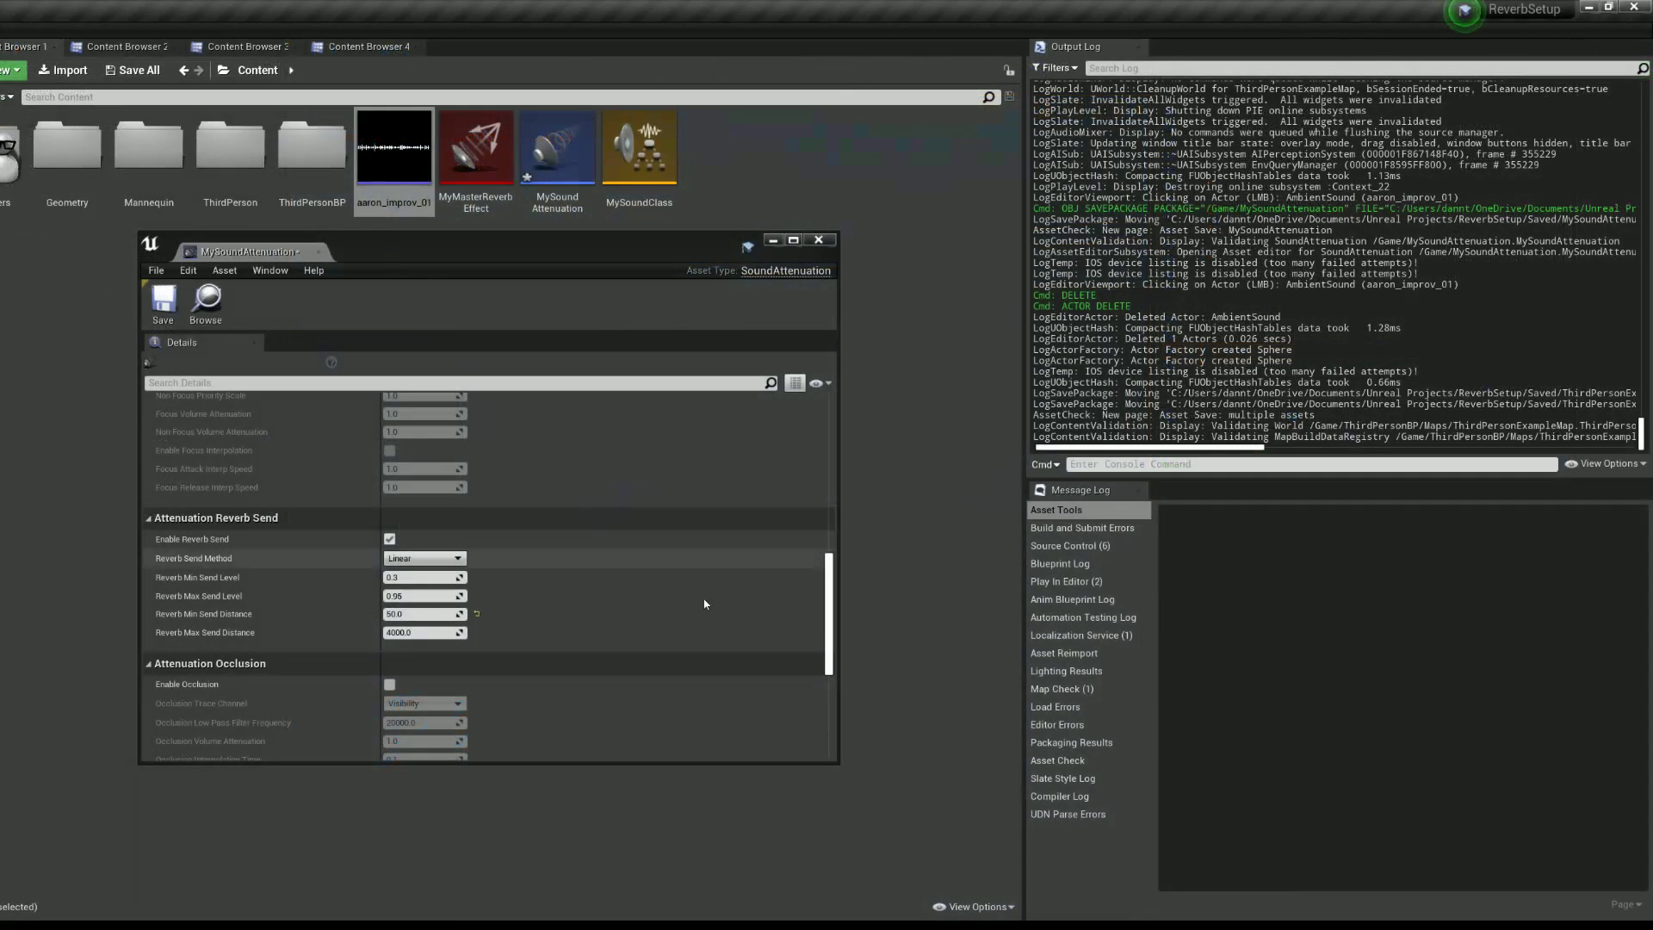
Step: Set MySoundAttenuation's Reverb Max Send Distance to 2200
left_click(432, 632)
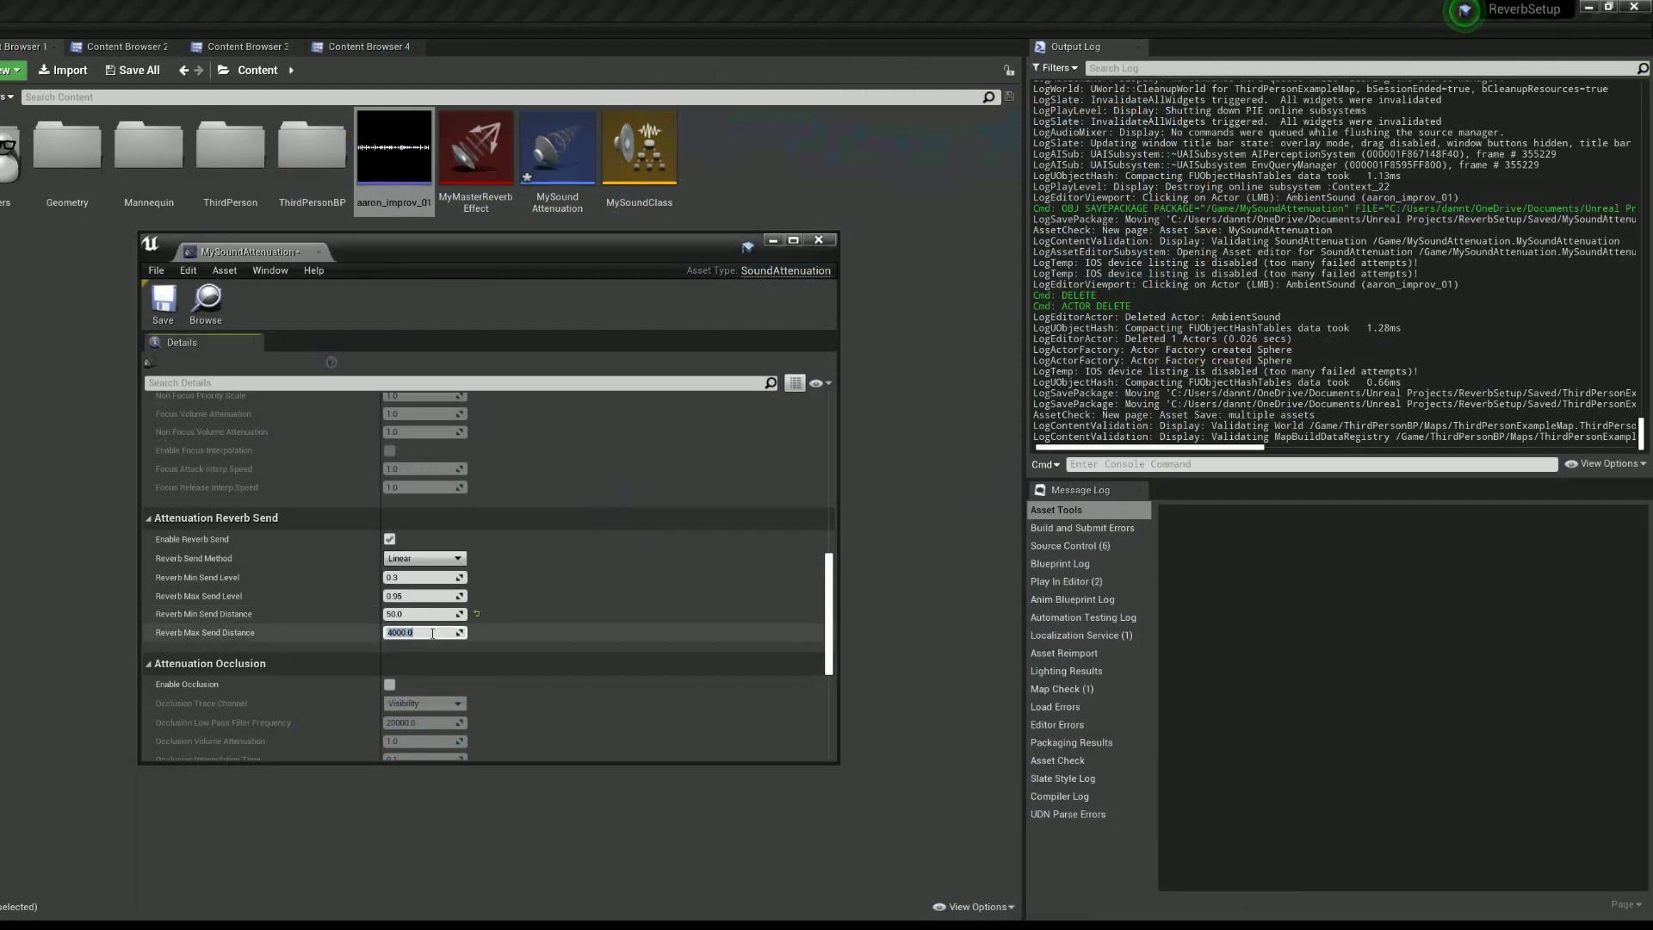
type("2200")
key("Return")
Step: Set Reverb Min Send Level to 0.1 and Reverb Max Send Level to 1.0, and save and close MySoundAttenuation
left_click(419, 576)
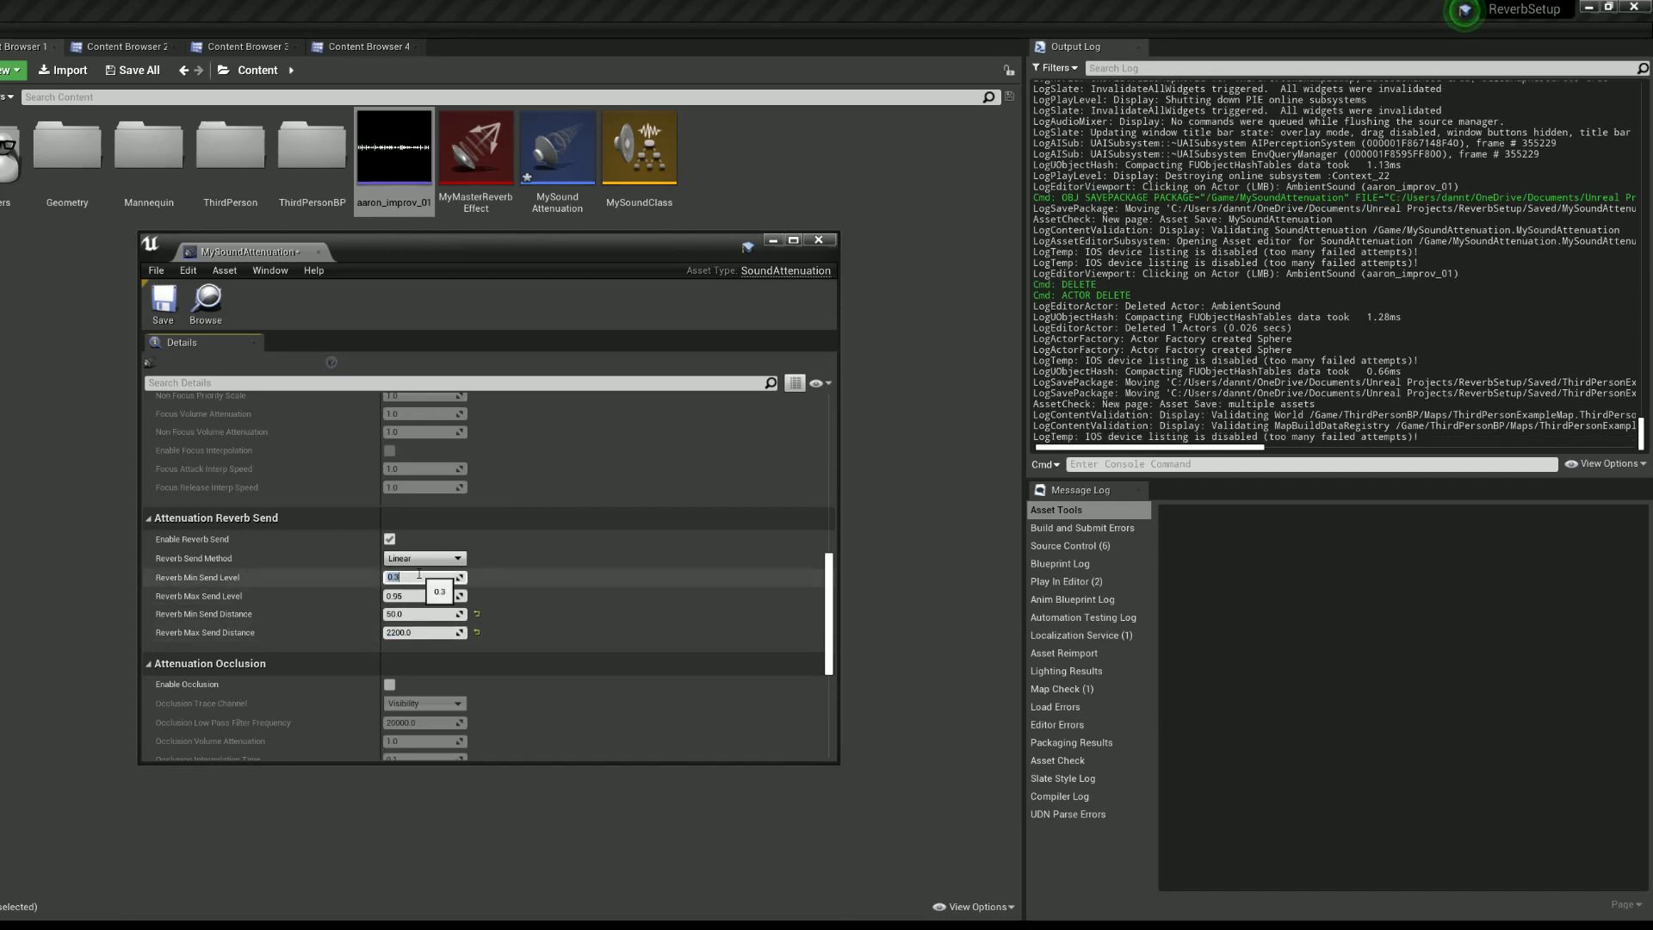
type("0.1")
key("Return")
left_click(416, 596)
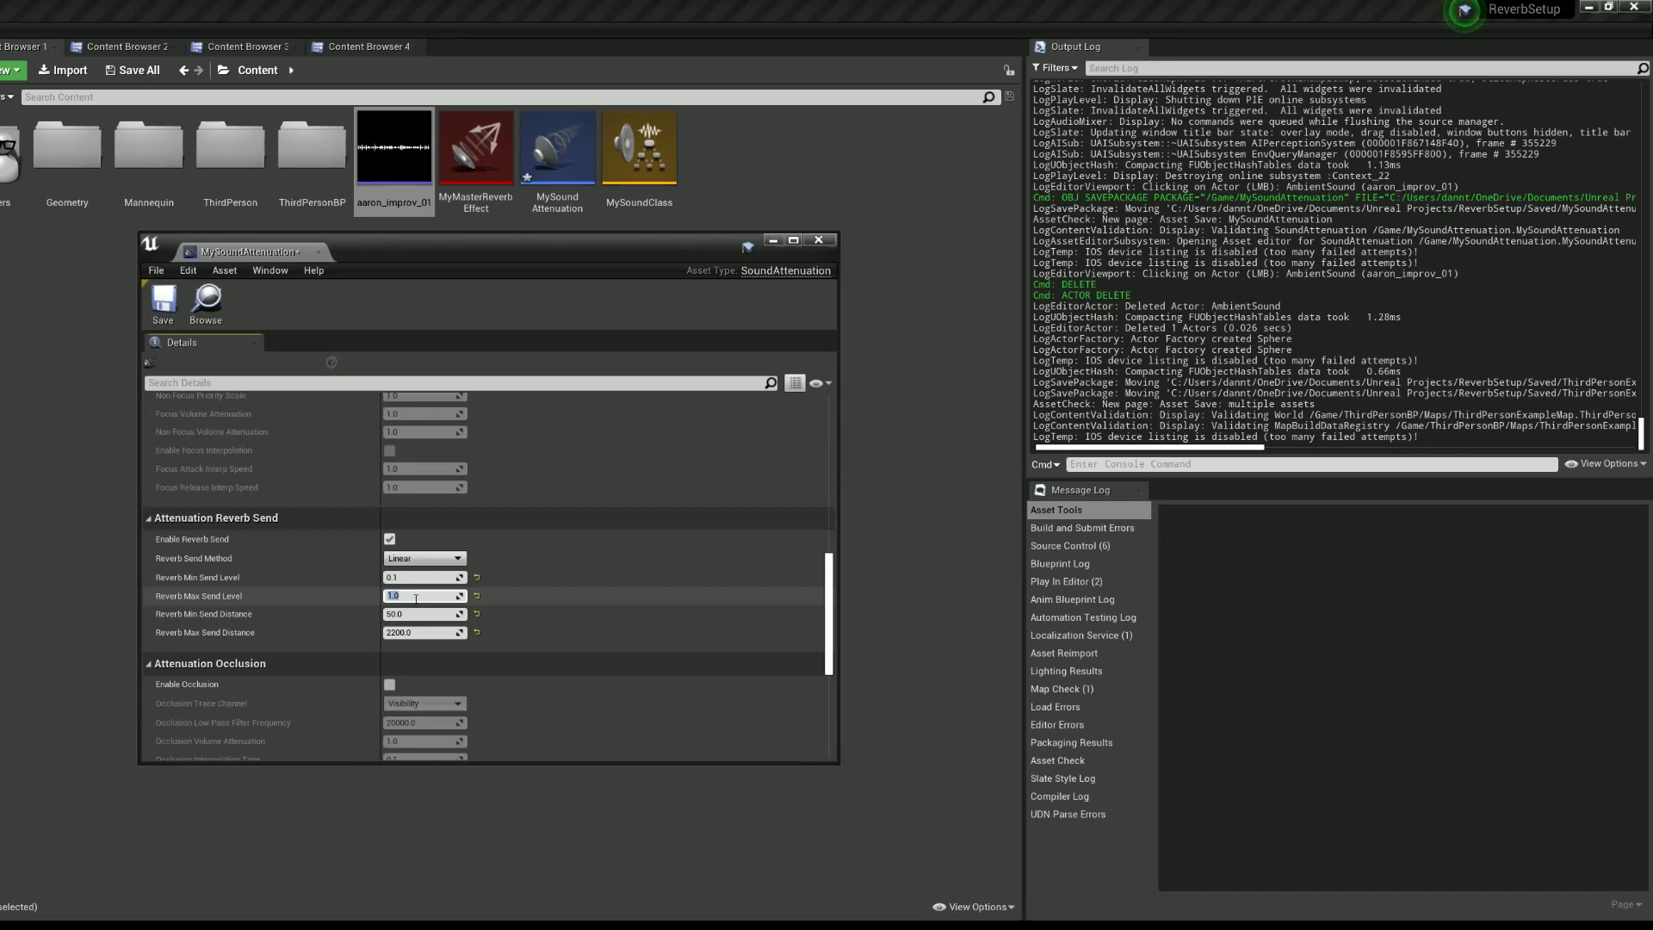
left_click(164, 301)
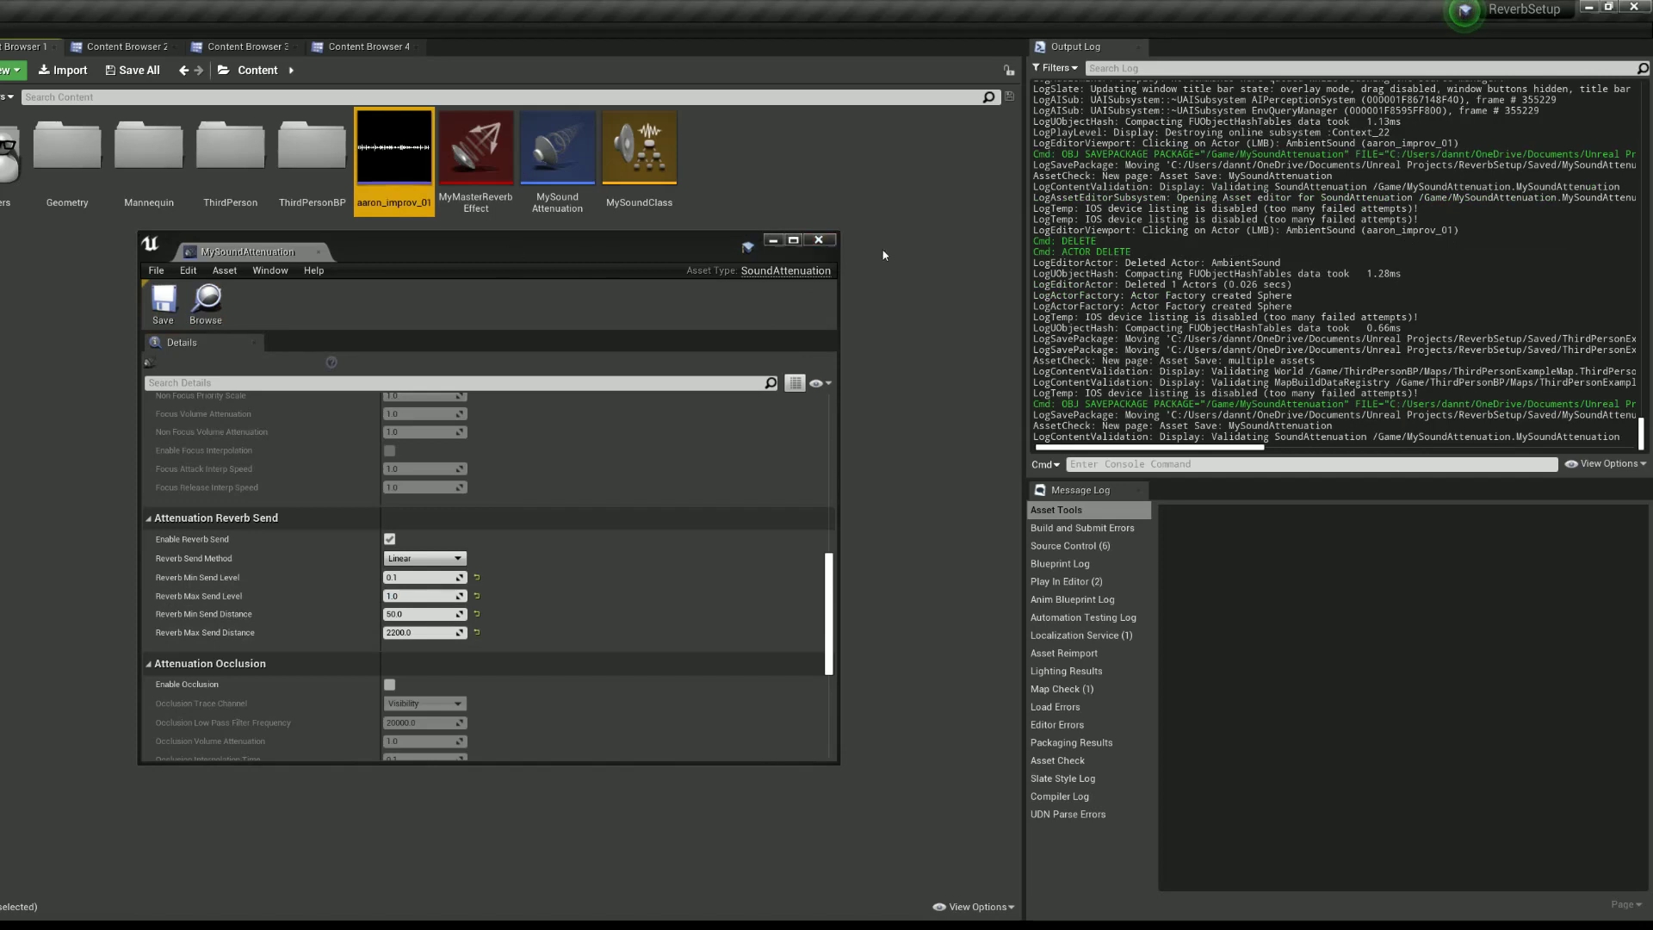
left_click(819, 240)
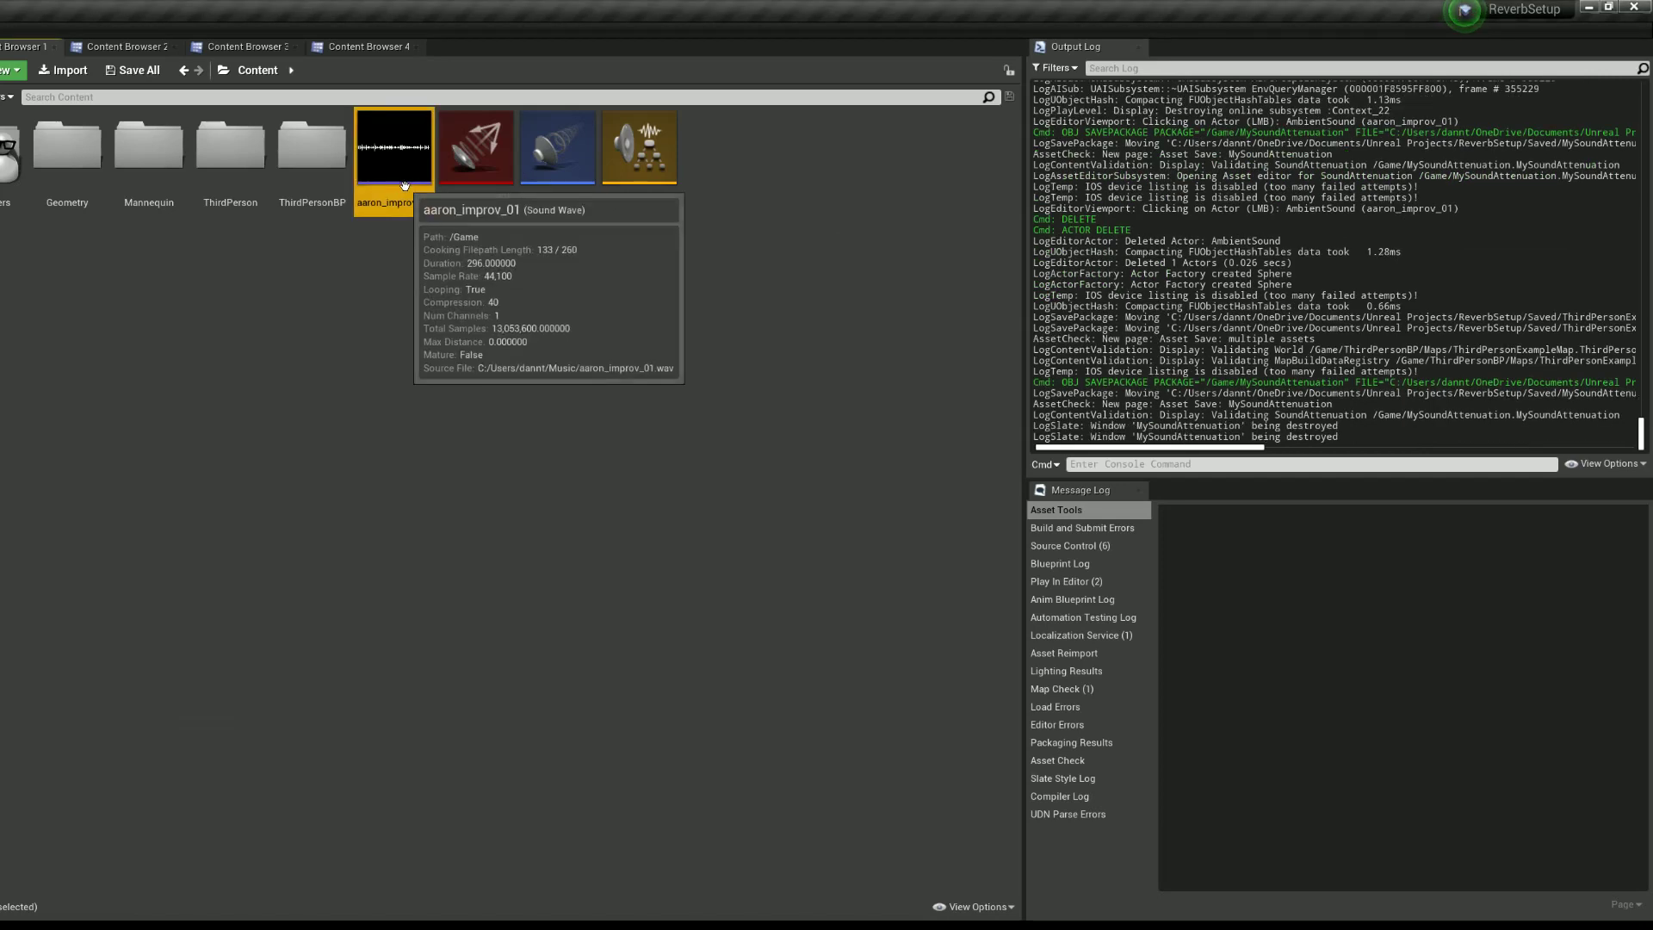
Step: Open the aaron_improv_01 sound wave, assign MySoundAttenuation as its Attenuation Settings, and save the asset
double_click(404, 185)
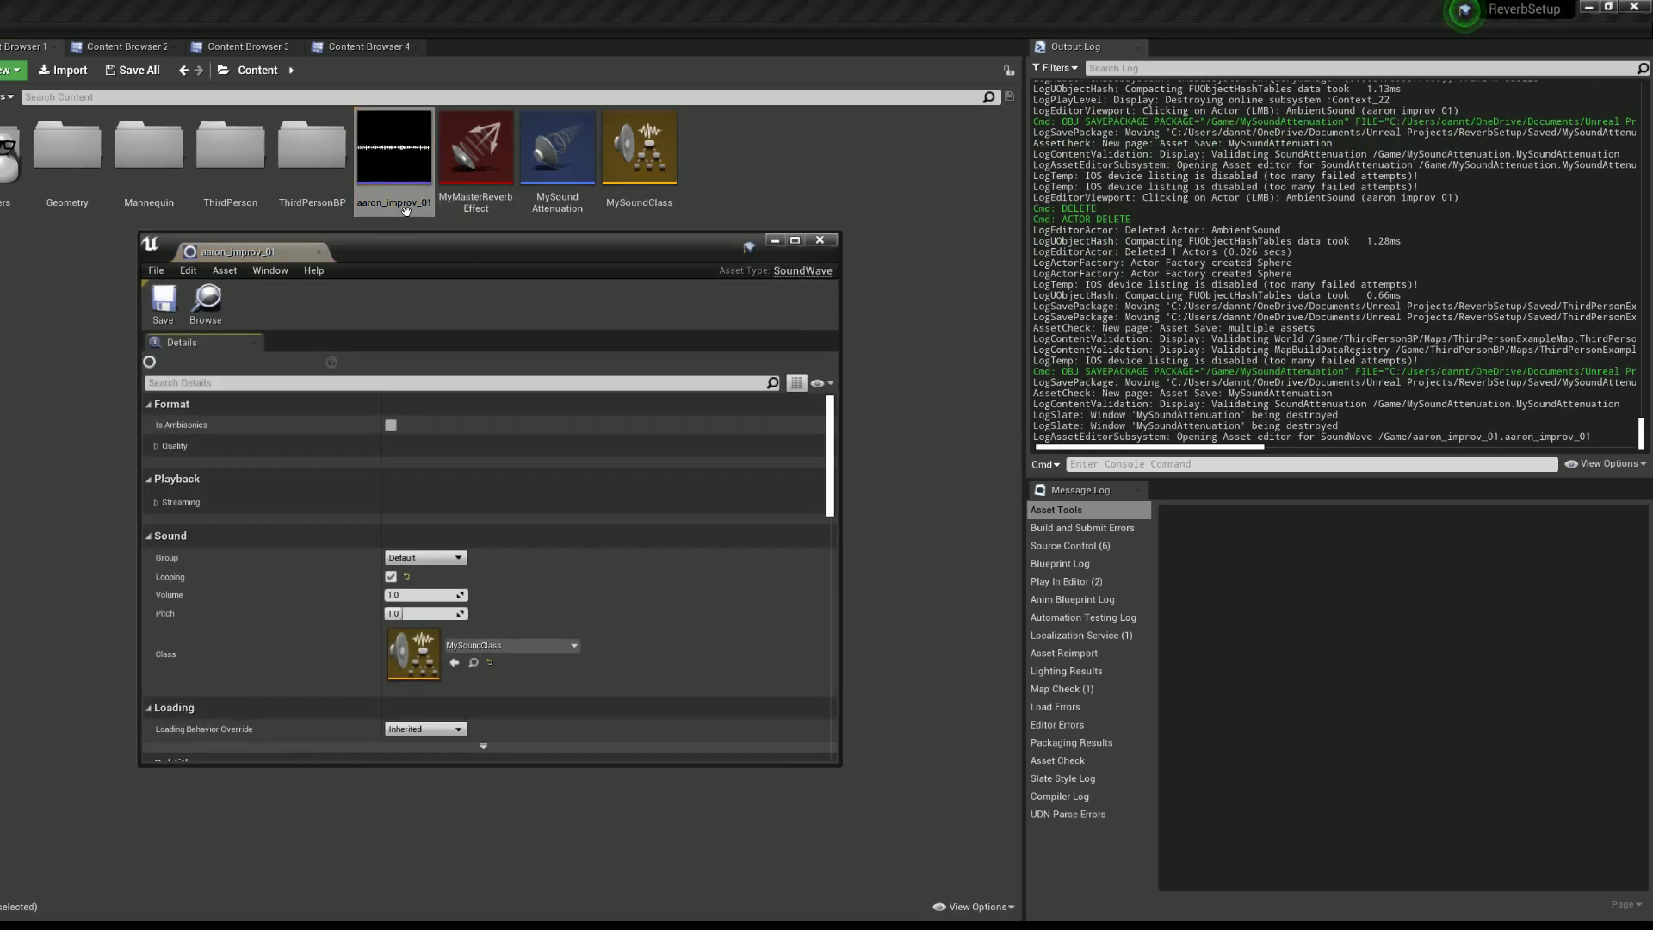
left_click_drag(284, 253, 138, 273)
scroll(422, 548, "down", 10)
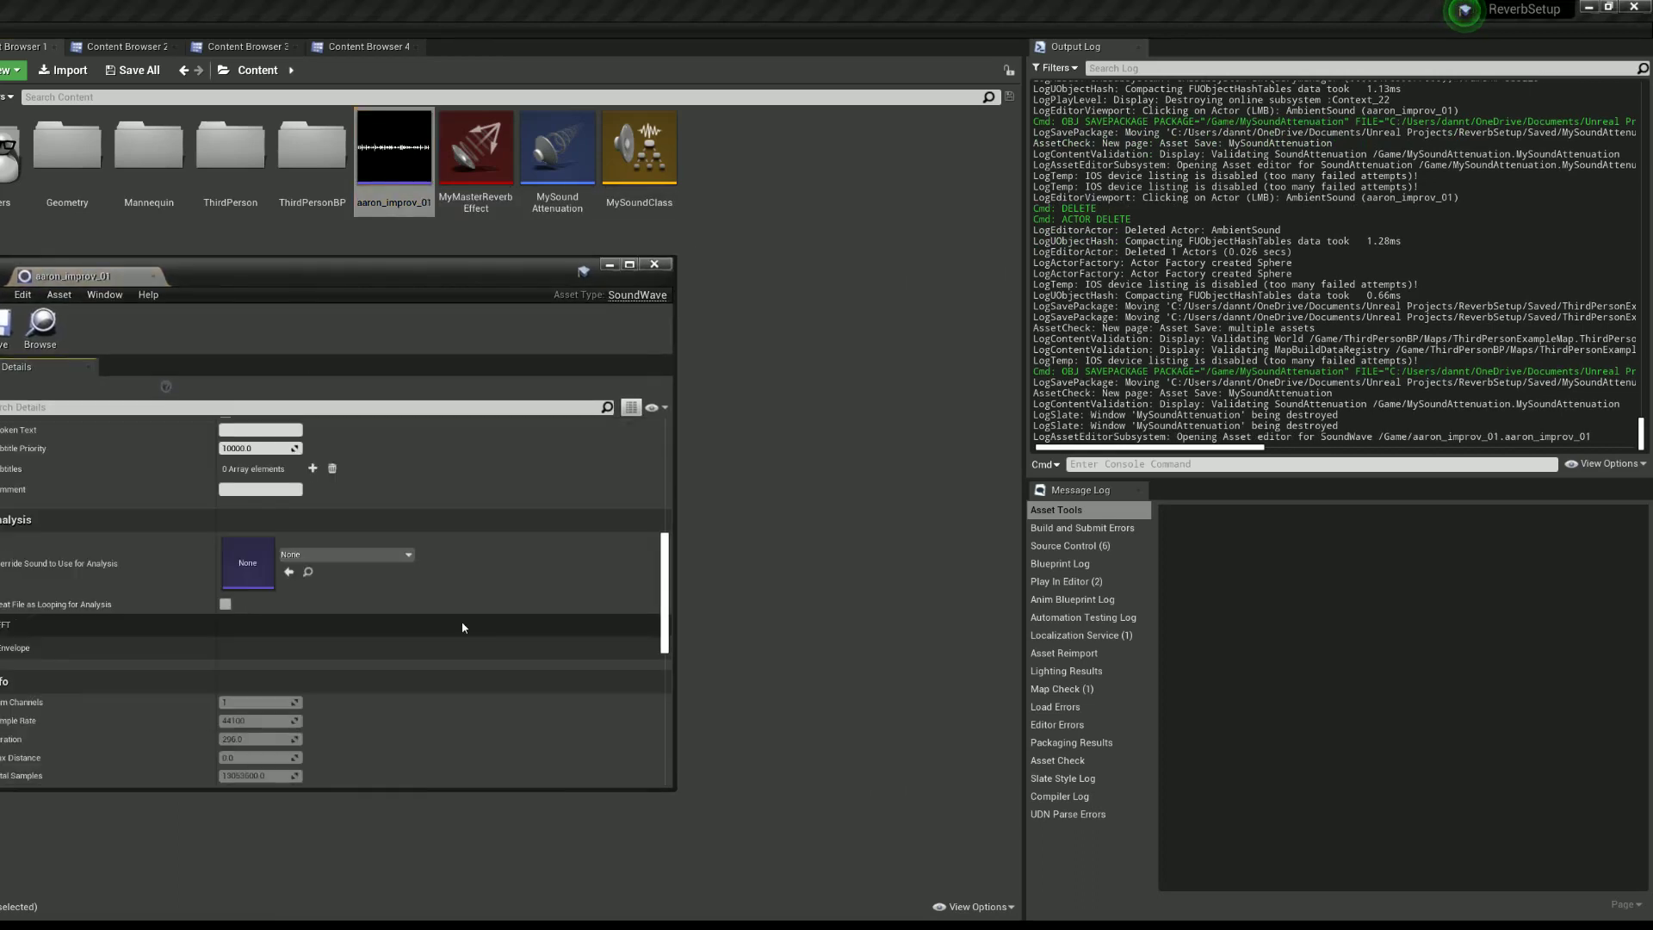
left_click_drag(556, 148, 258, 668)
left_click(5, 325)
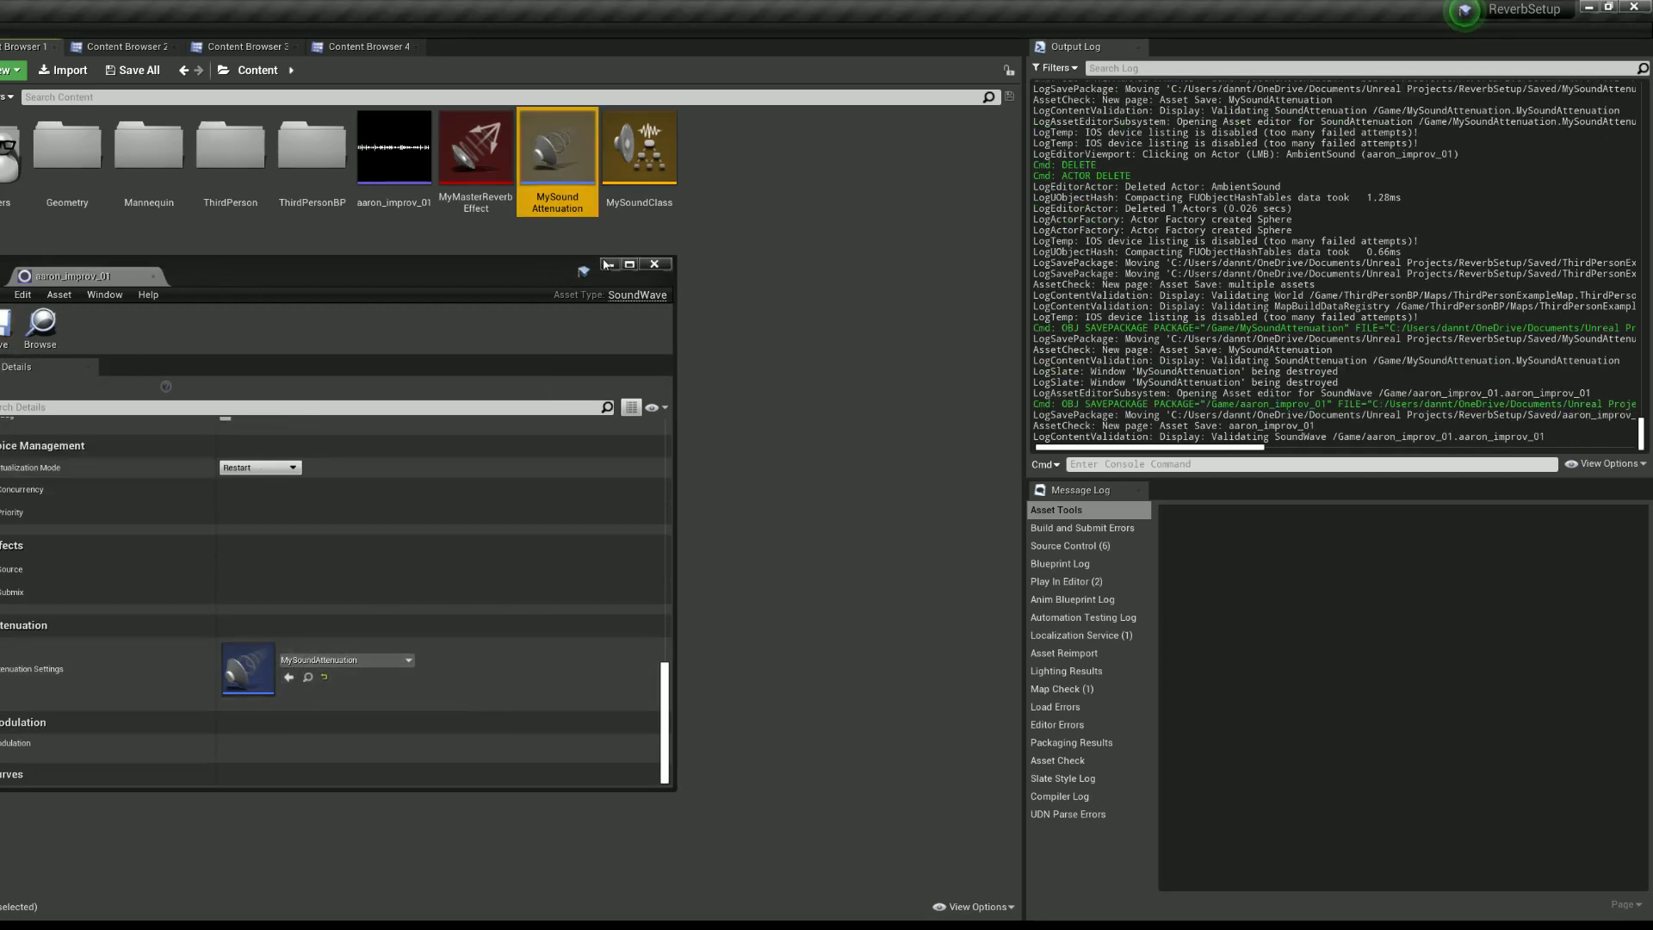
Step: Close the sound wave editor and play-test the level briefly with no default Reverb Effect assigned, moving the character around
left_click(654, 265)
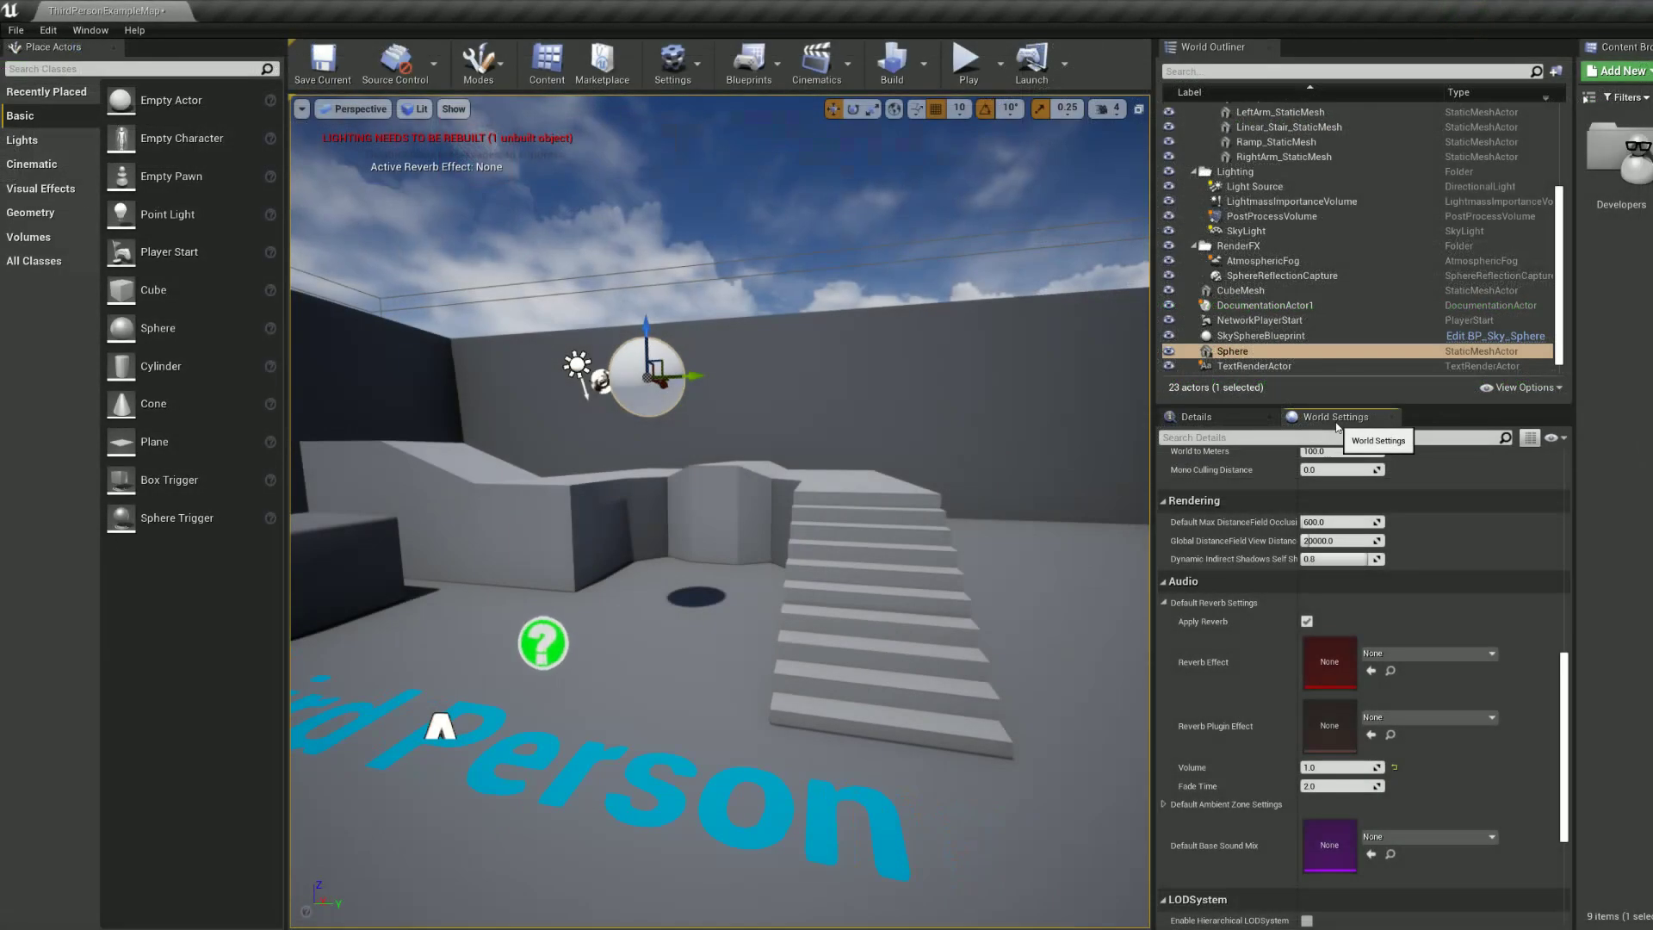
left_click(966, 61)
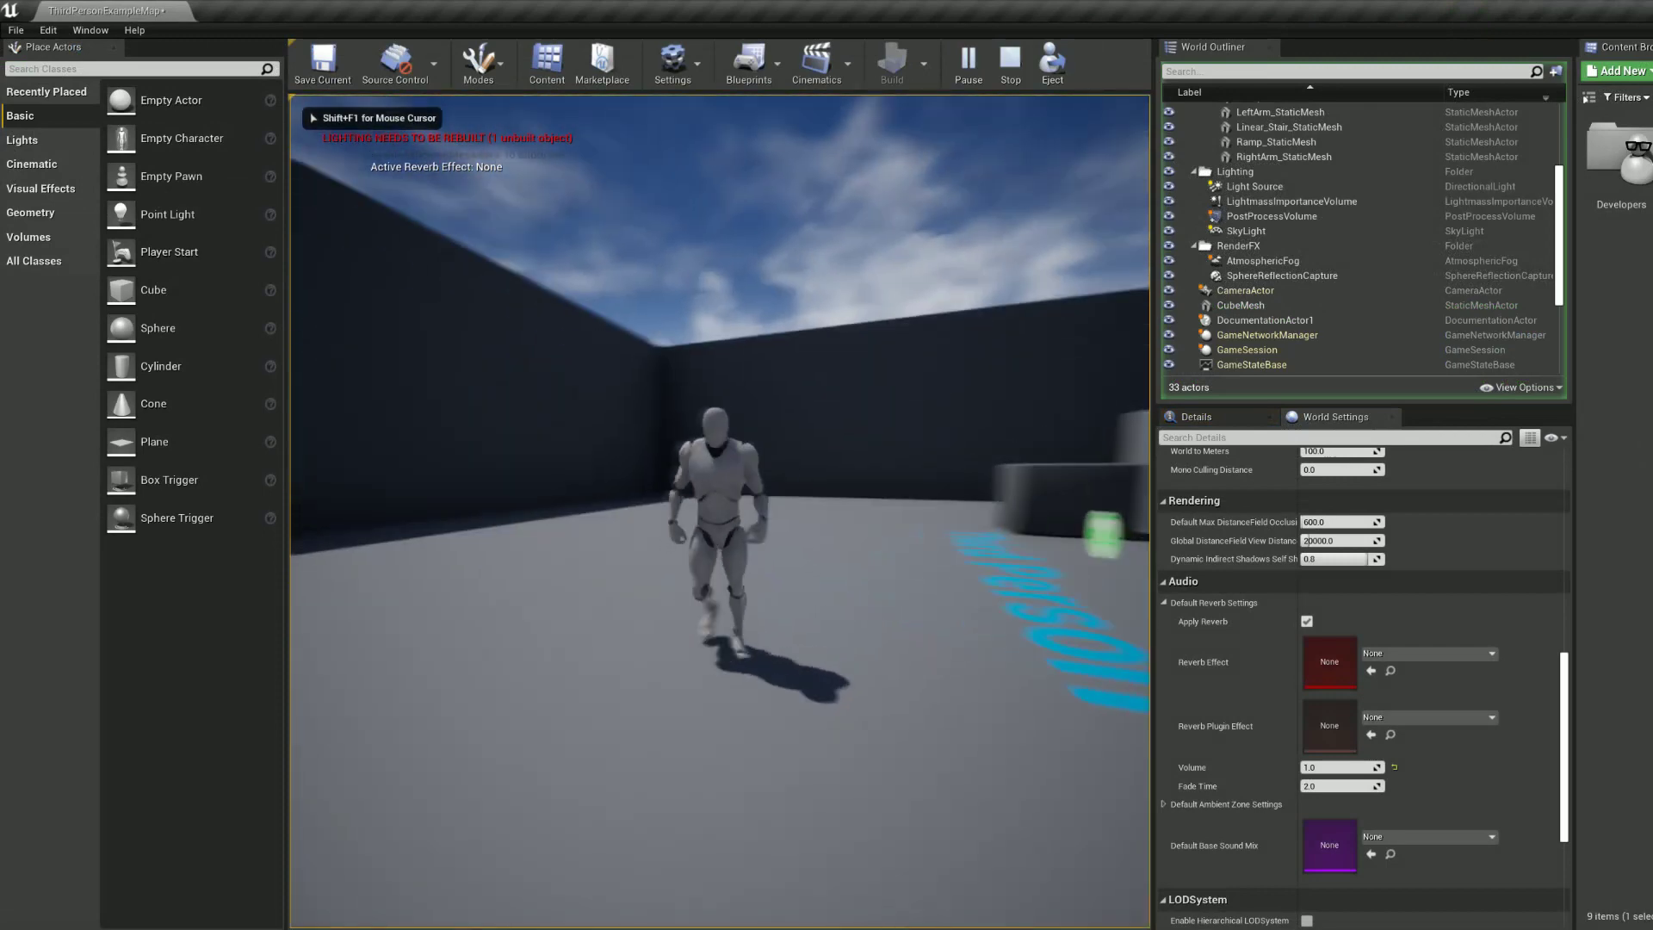
key("a")
key("Escape")
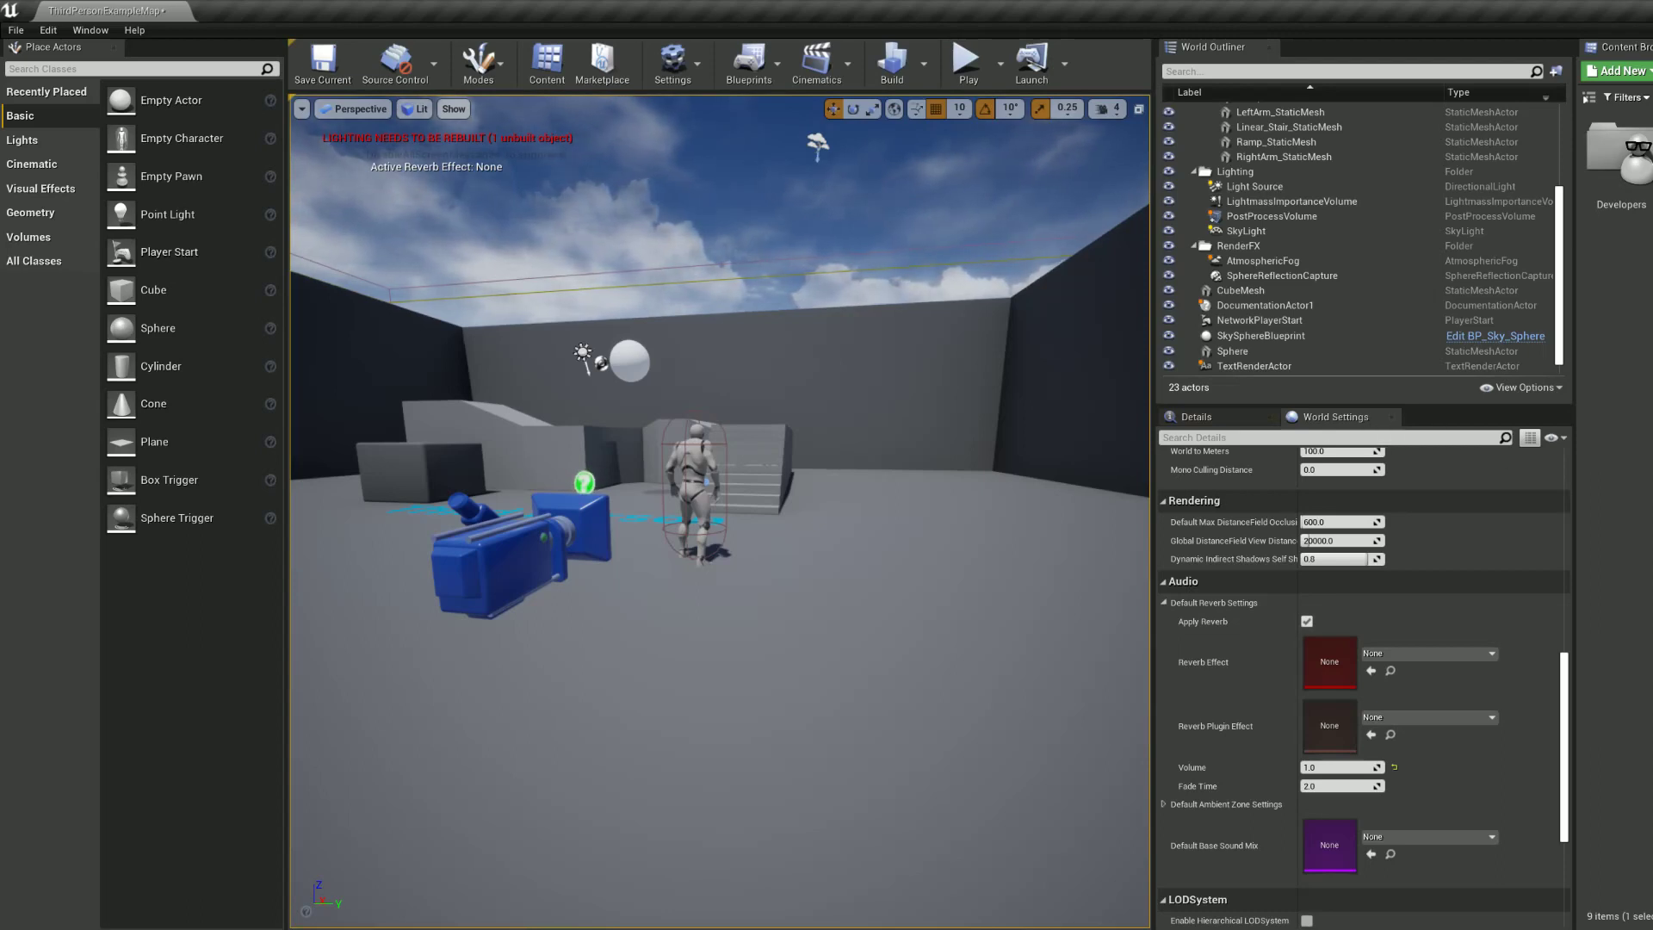
Step: Assign MyMasterReverbEffect as the default Reverb Effect in World Settings and play-test the level, running the character up to the sphere and away from it
left_click_drag(1618, 688, 1364, 670)
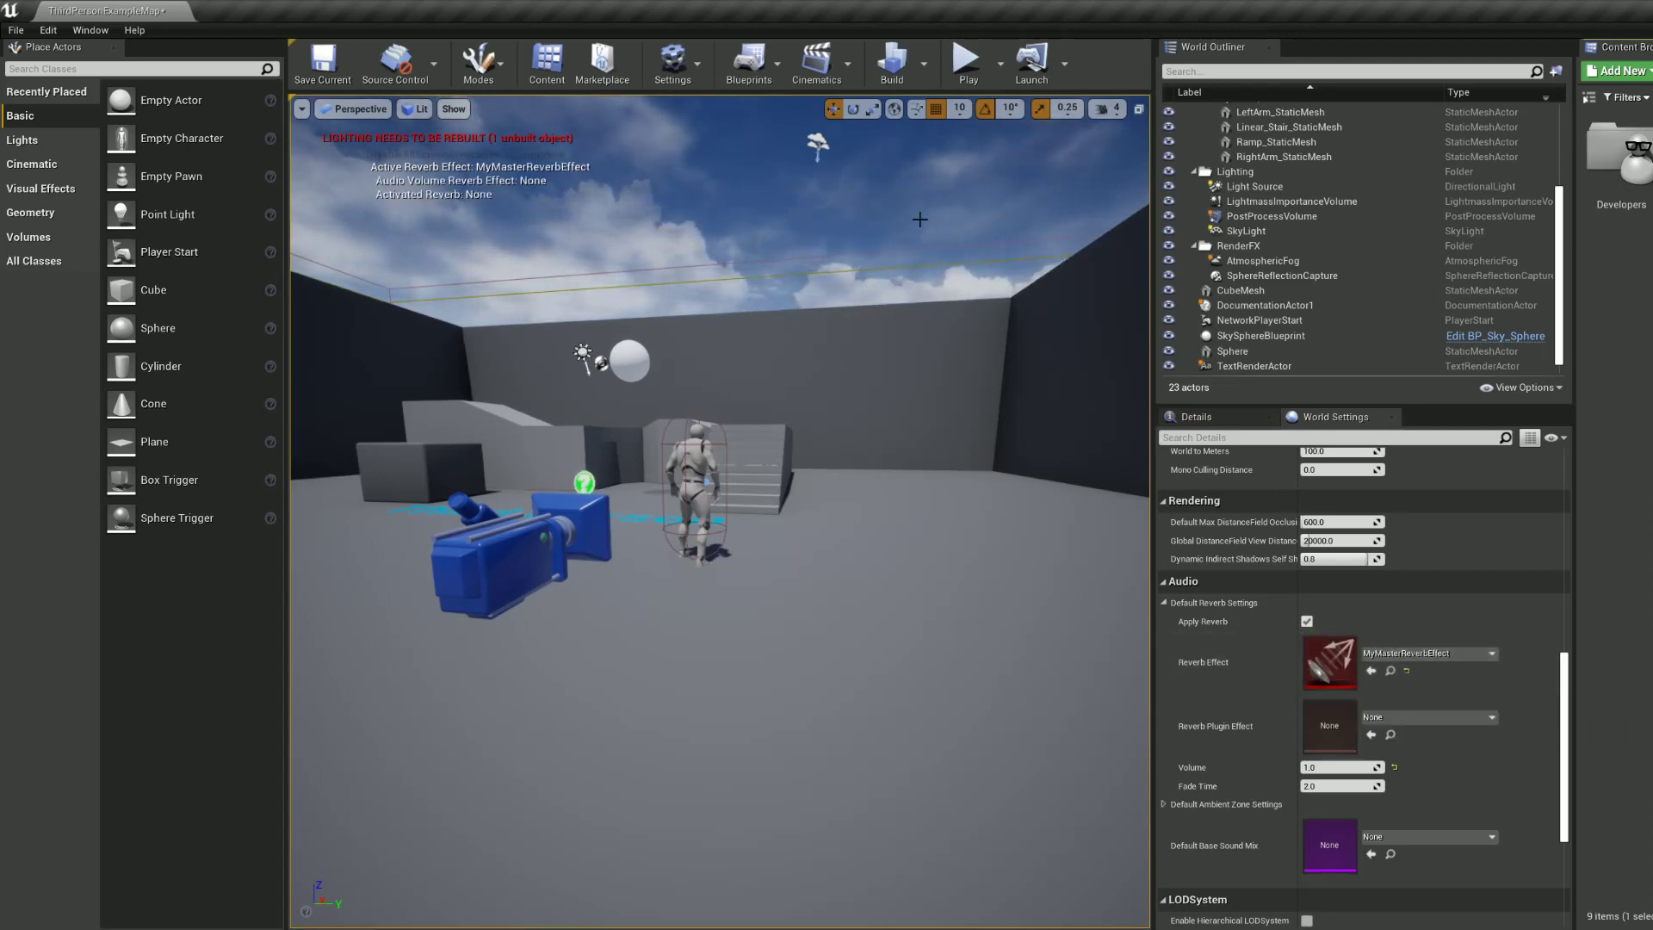
left_click(968, 68)
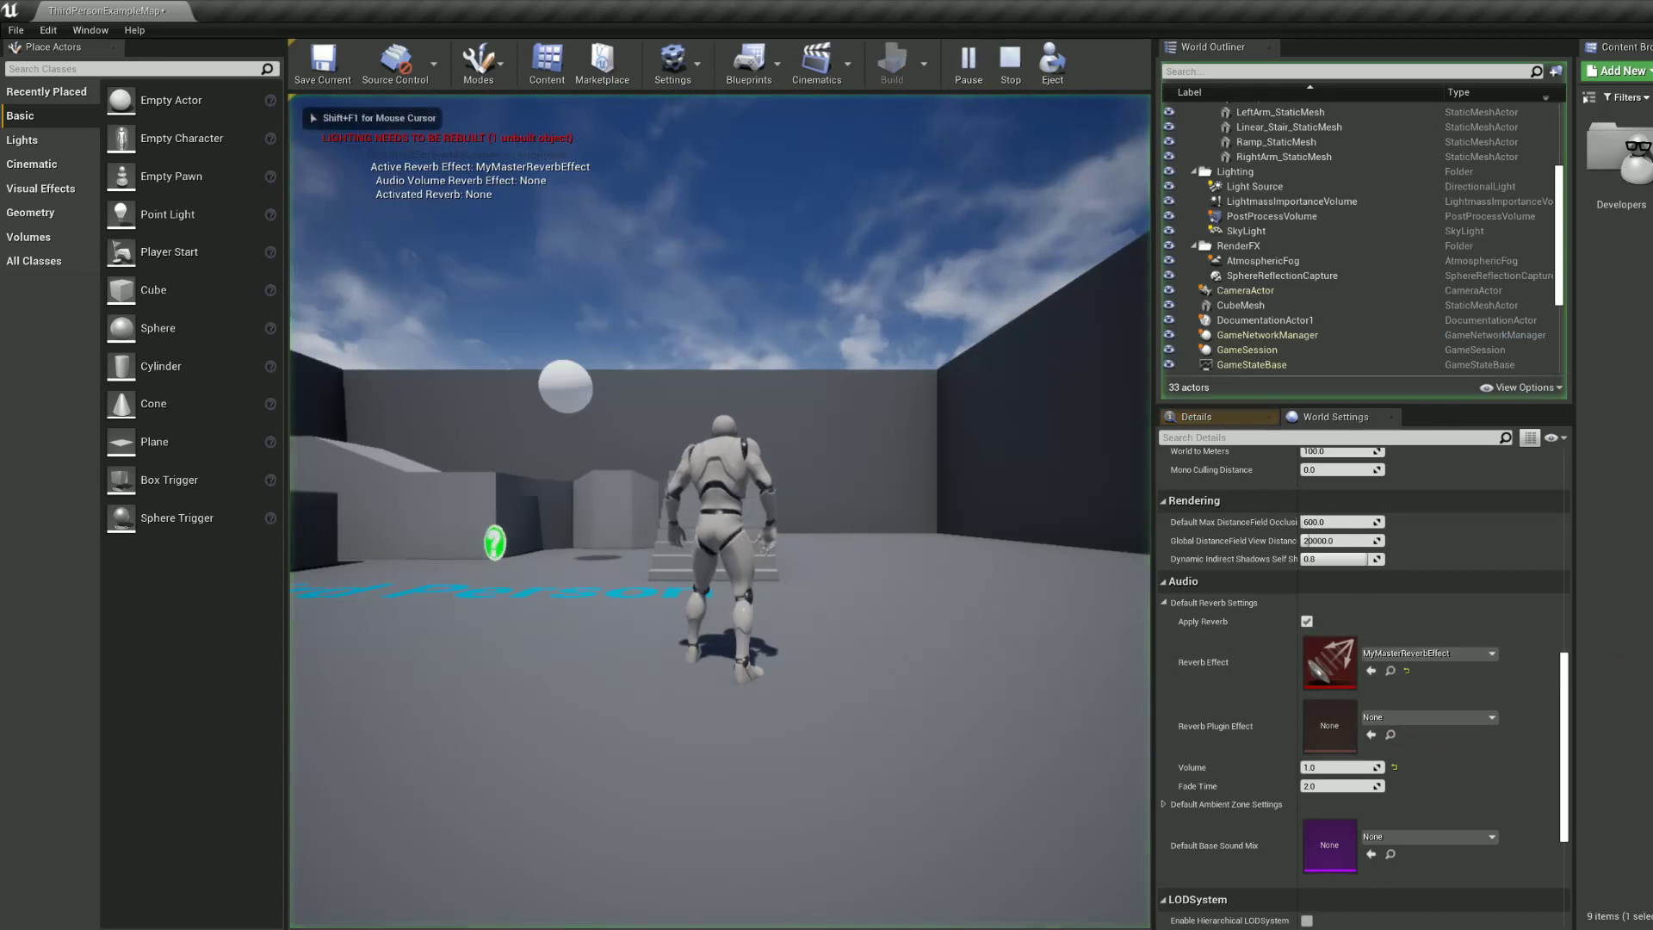
key("w")
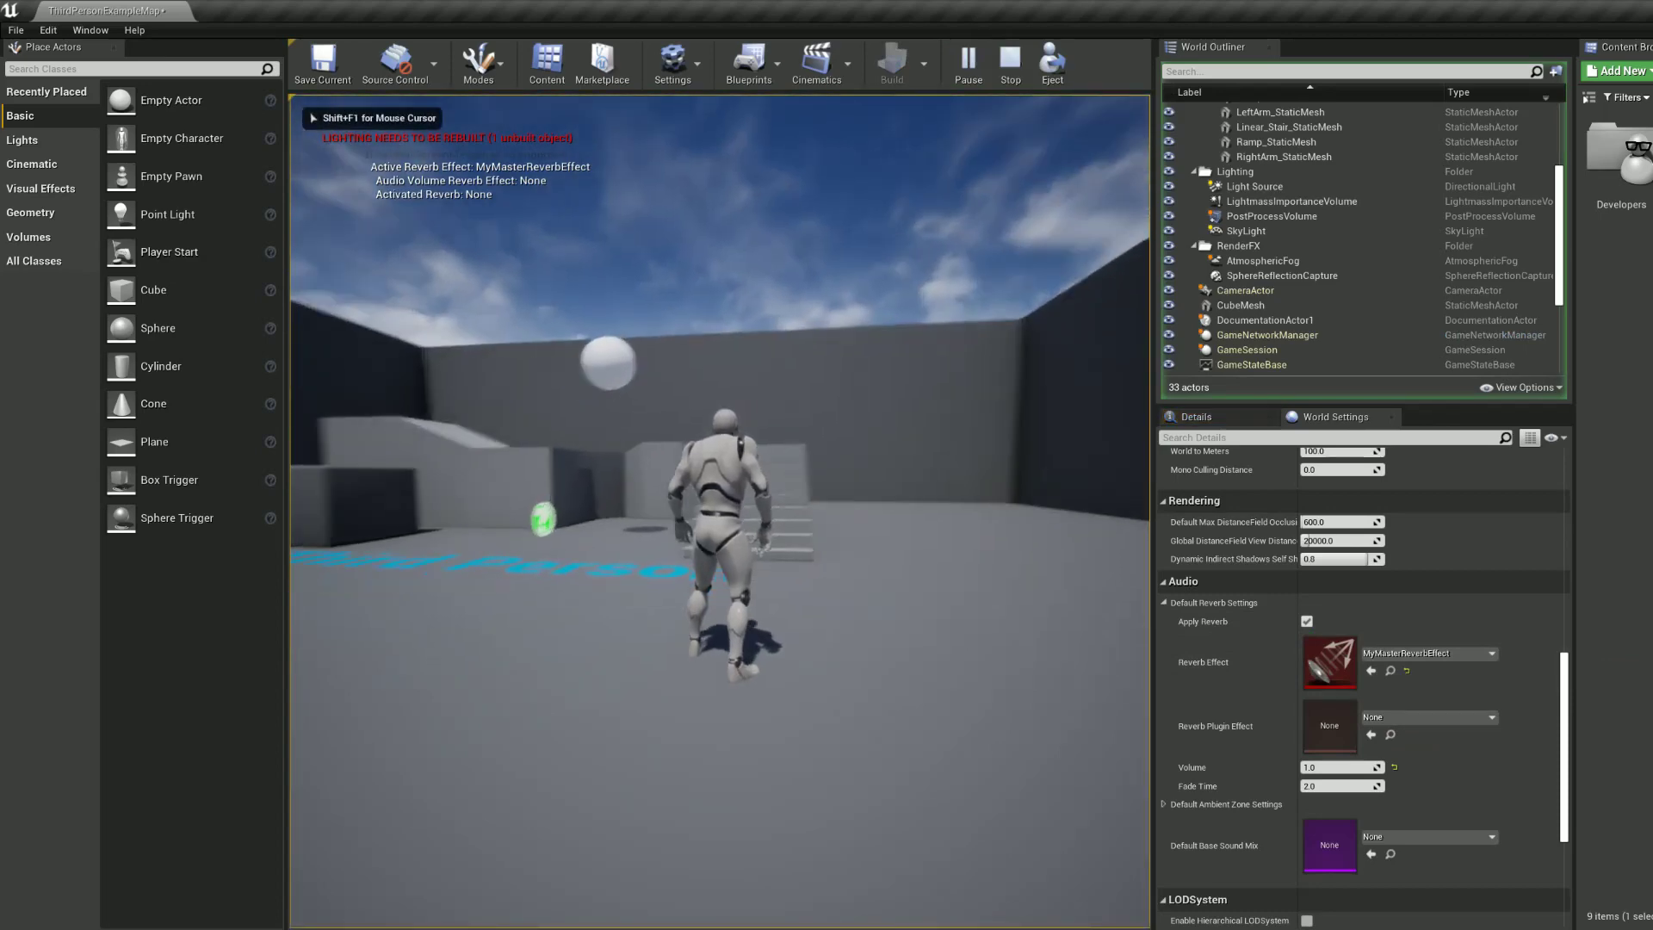
key("w")
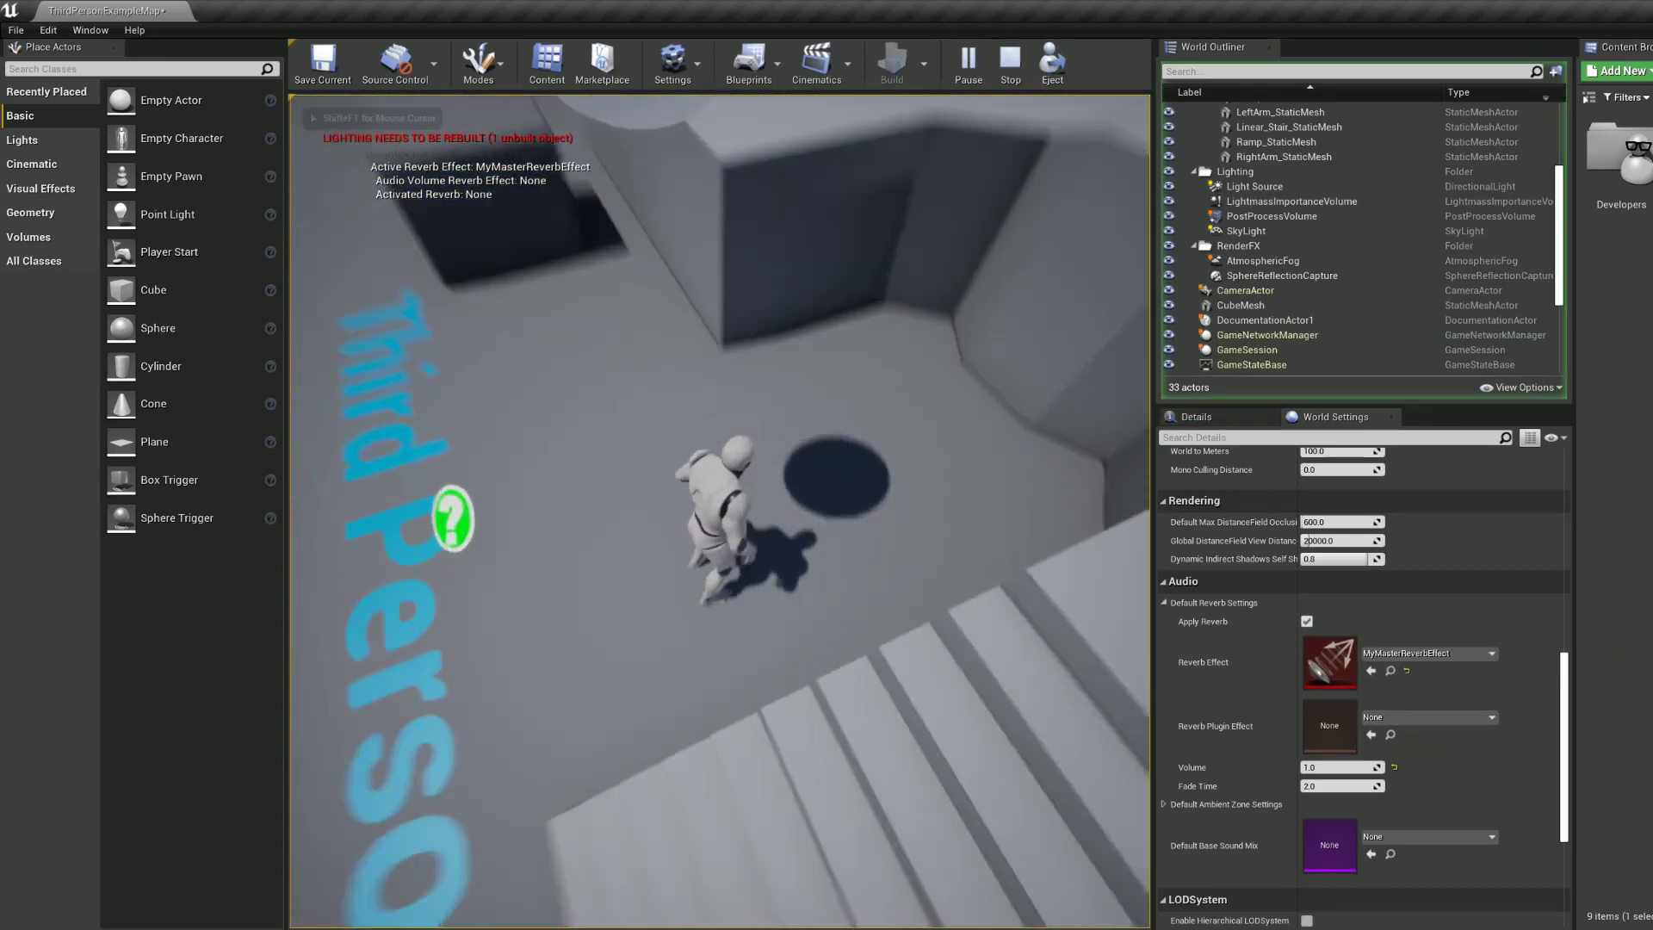
key("w")
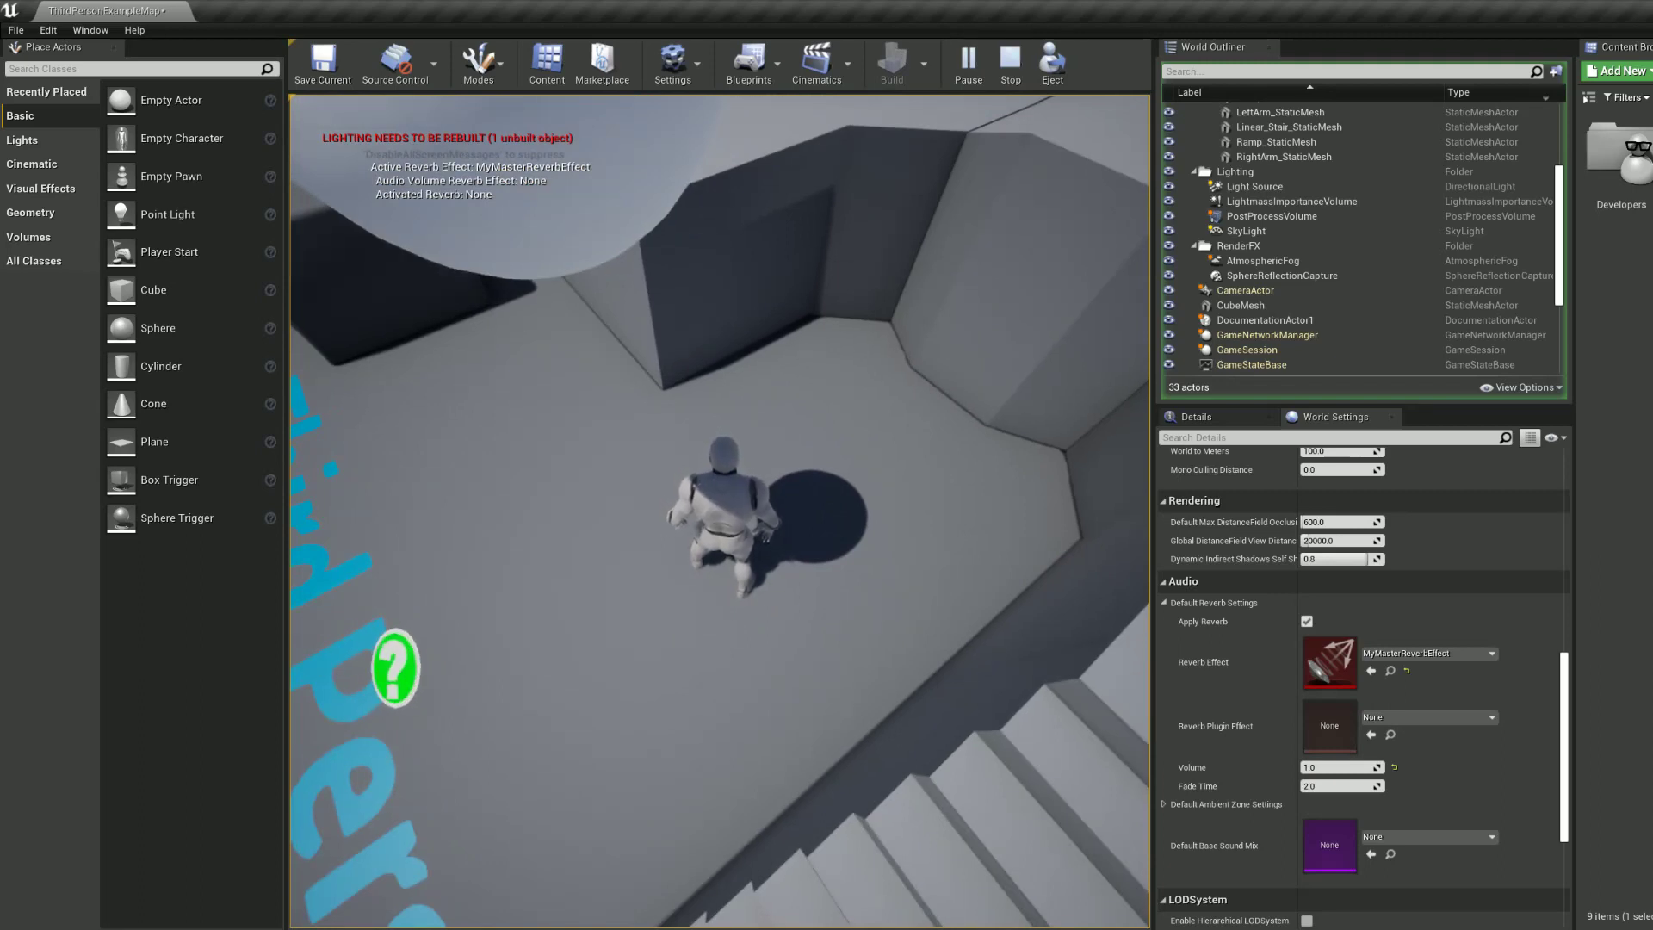
key("w")
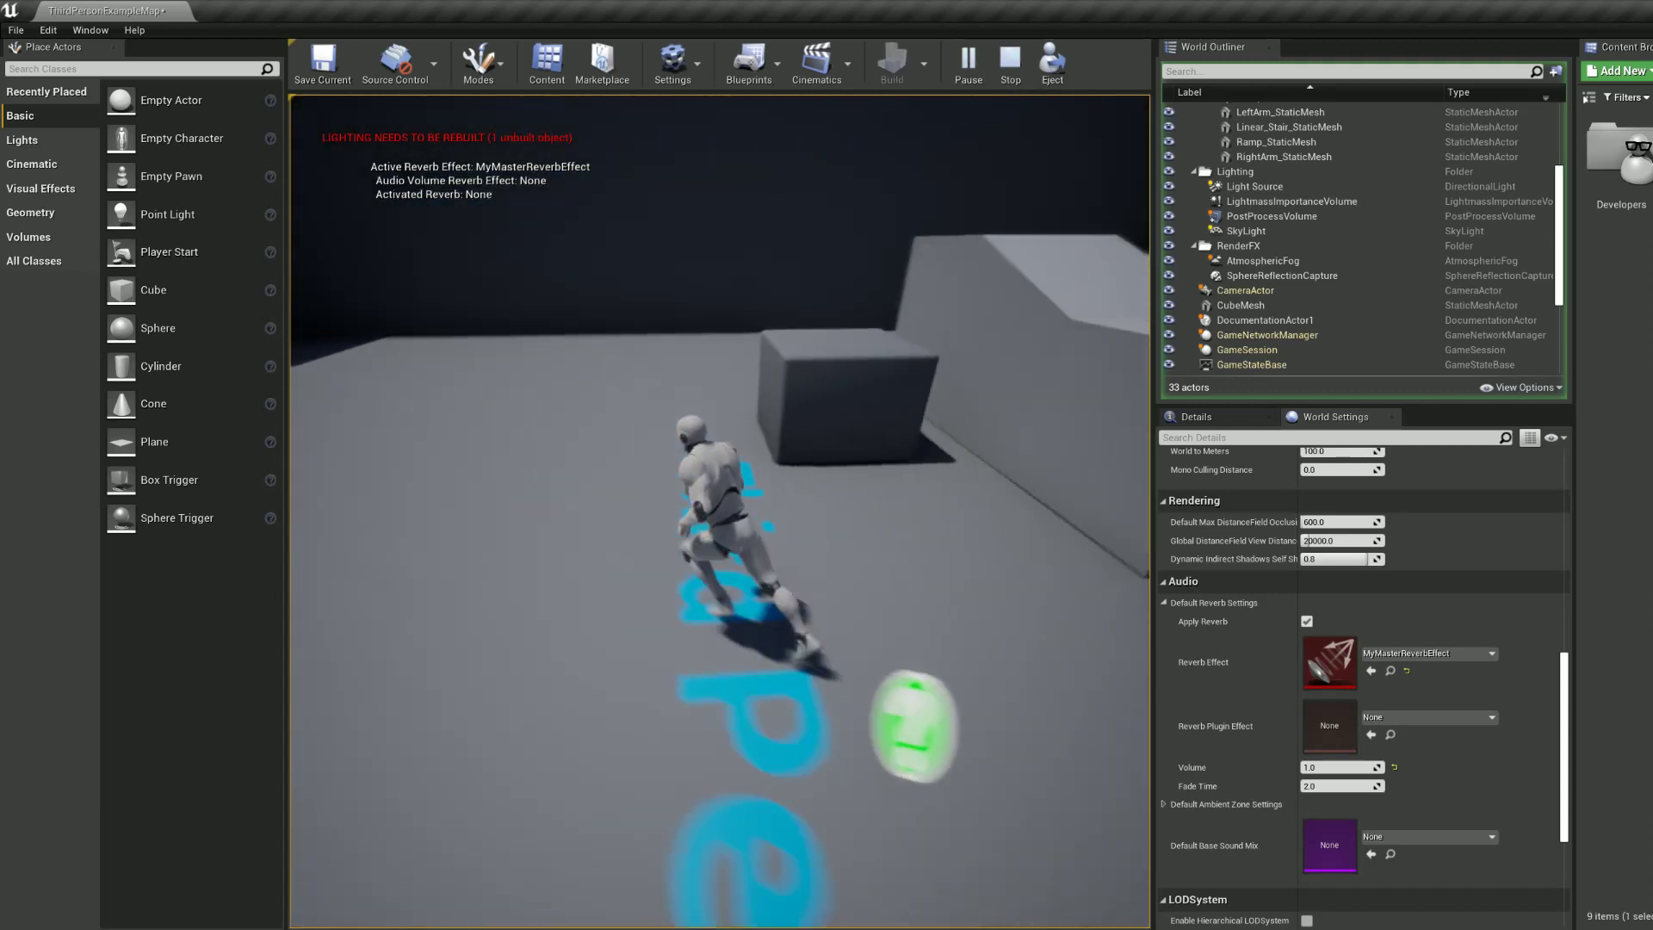
key("s")
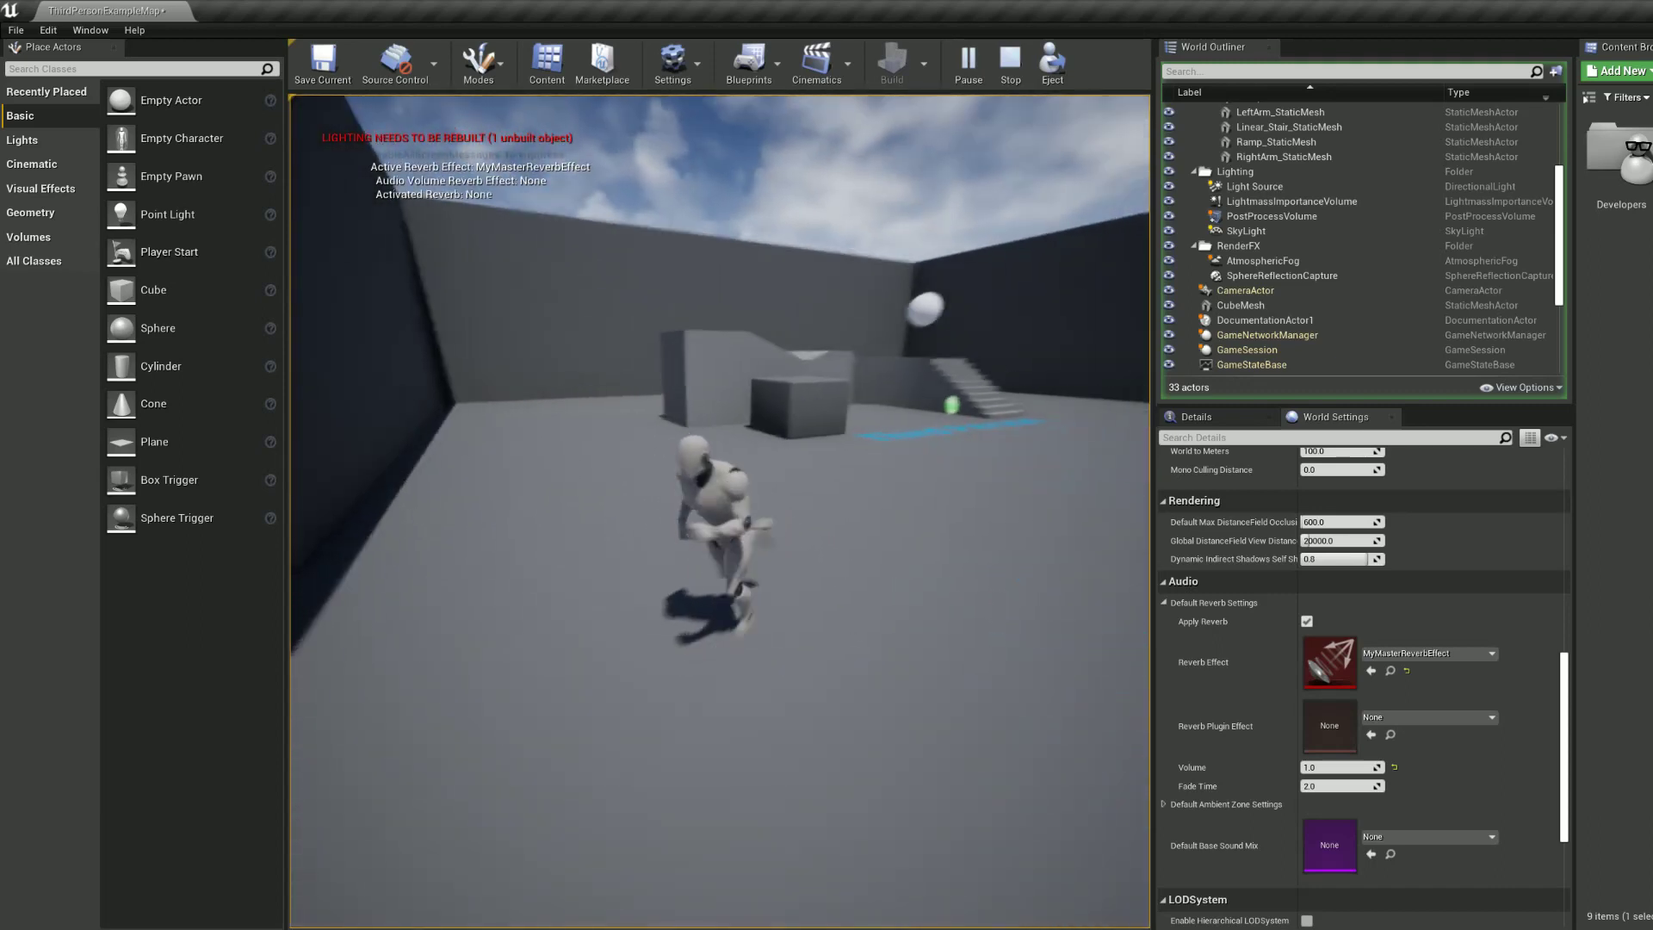
key("a")
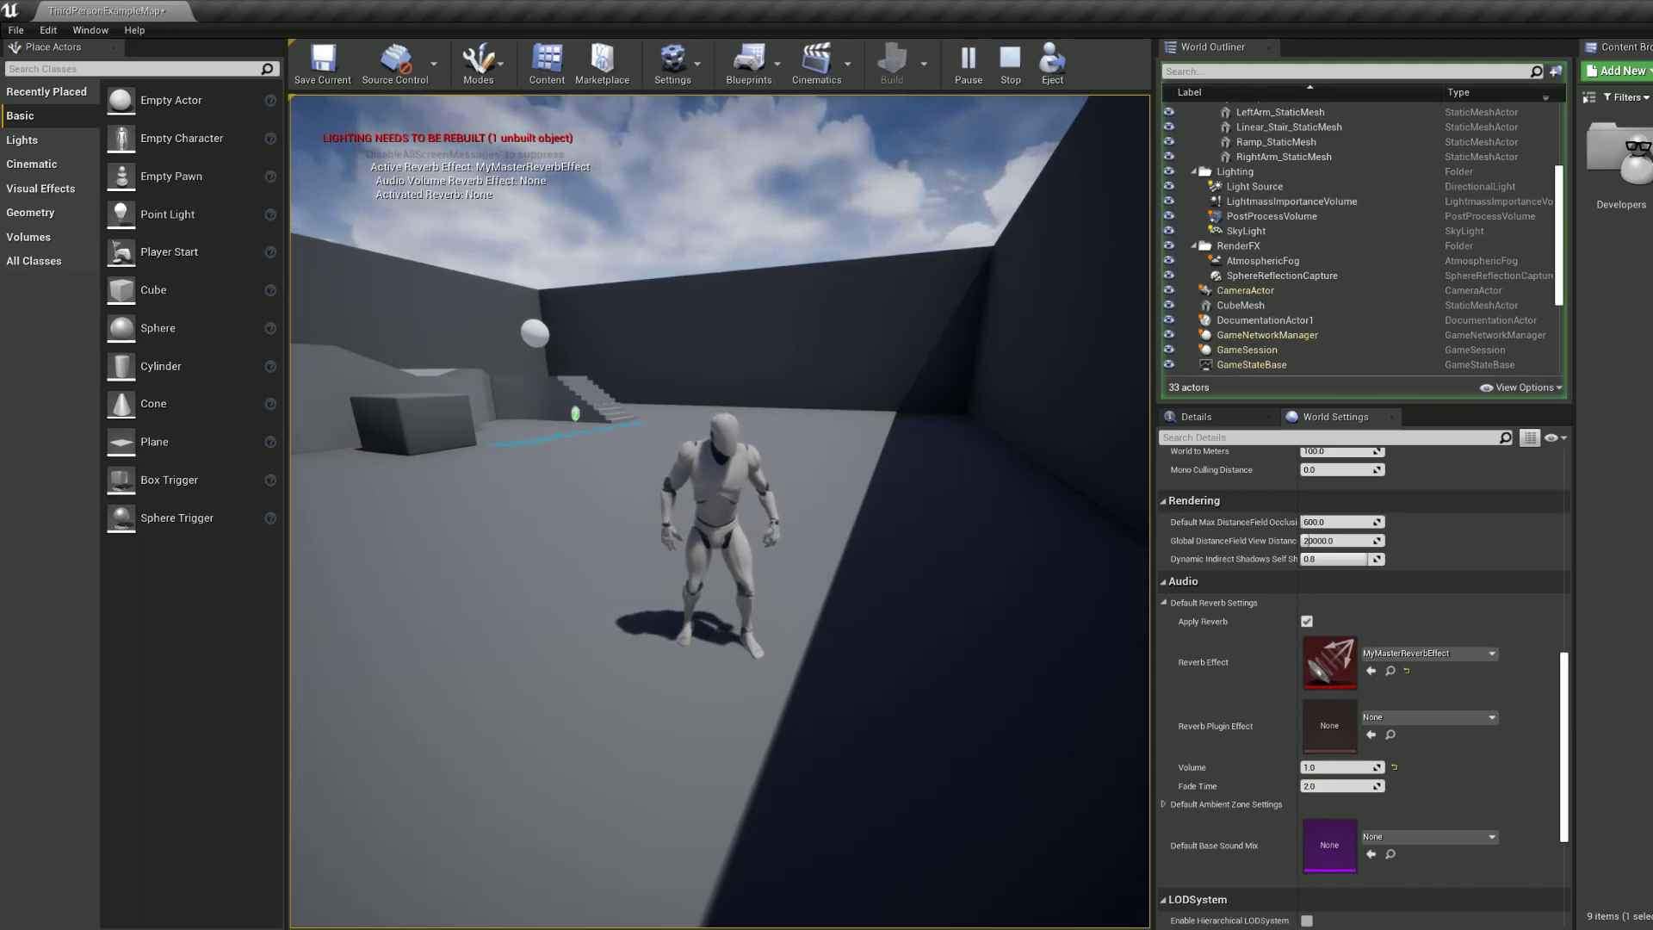
key("Escape")
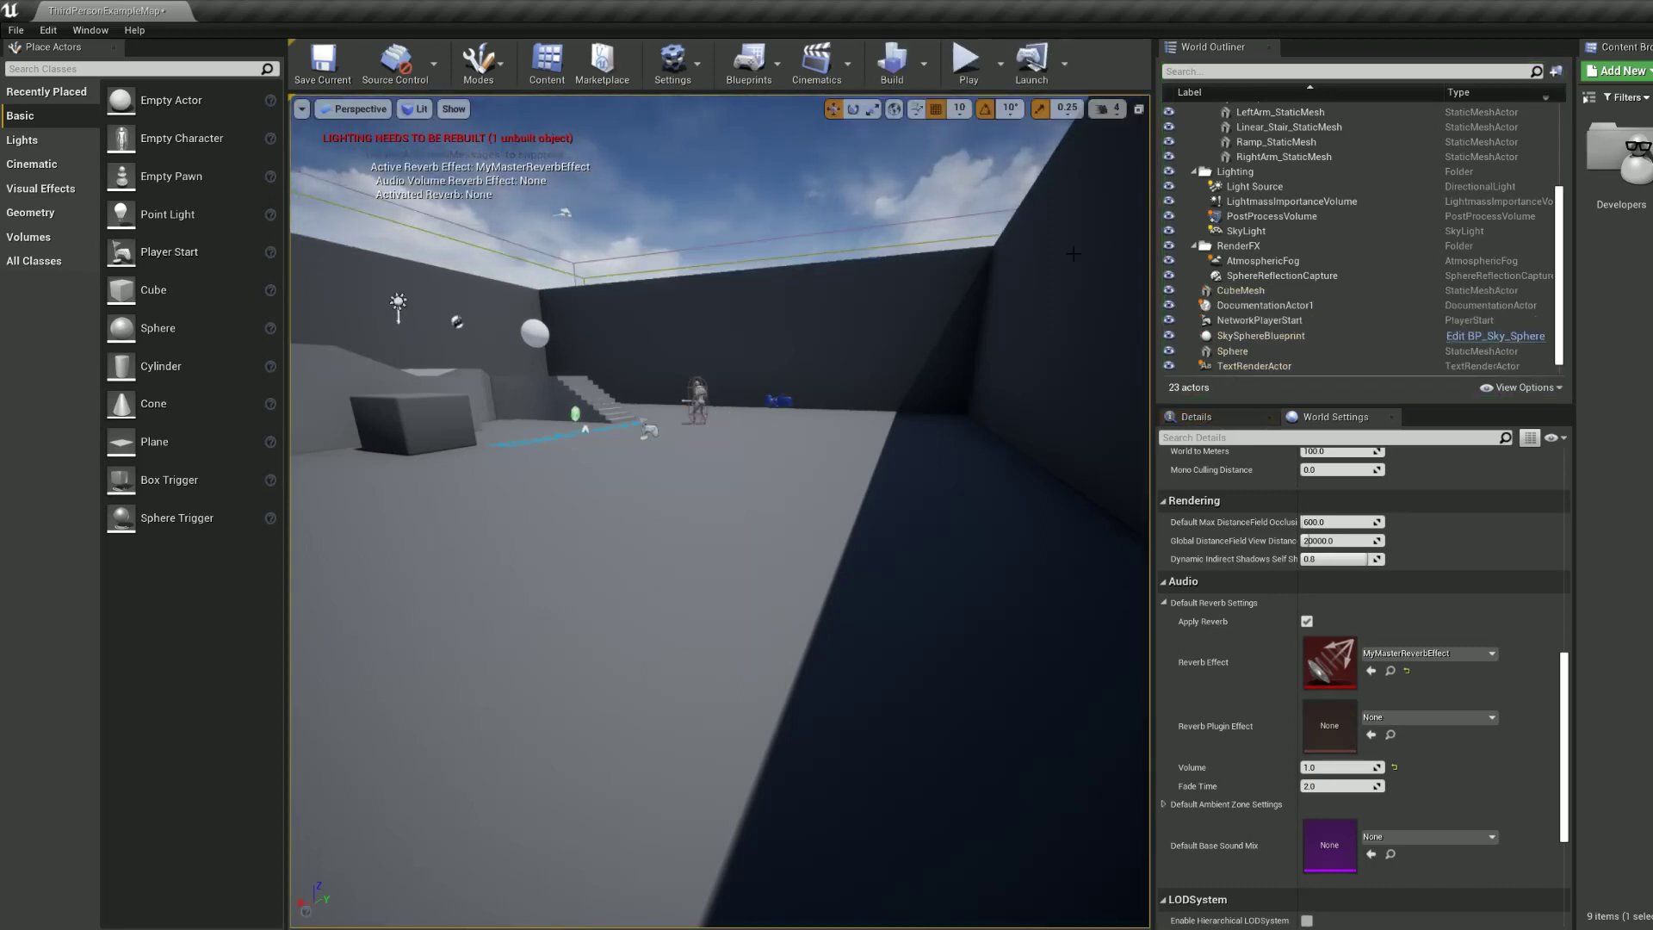